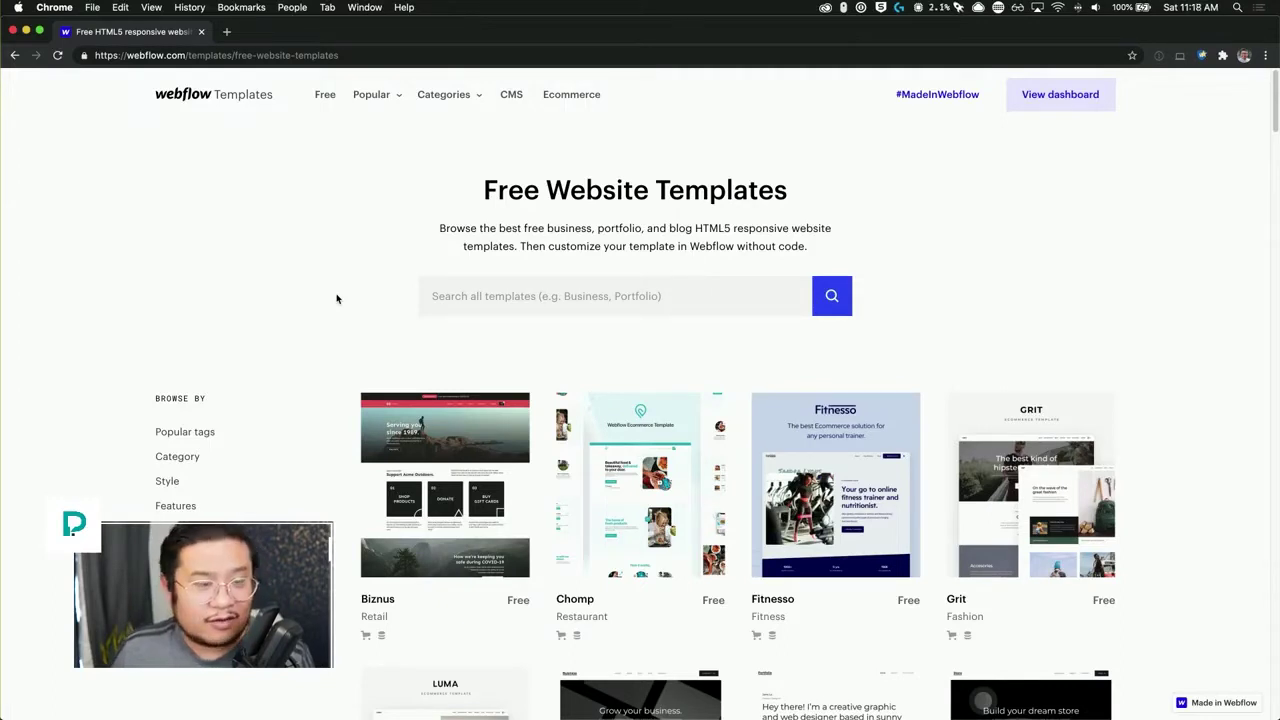
Step: Open the Chomp restaurant template from the free website templates
scroll(337, 298, down, 2)
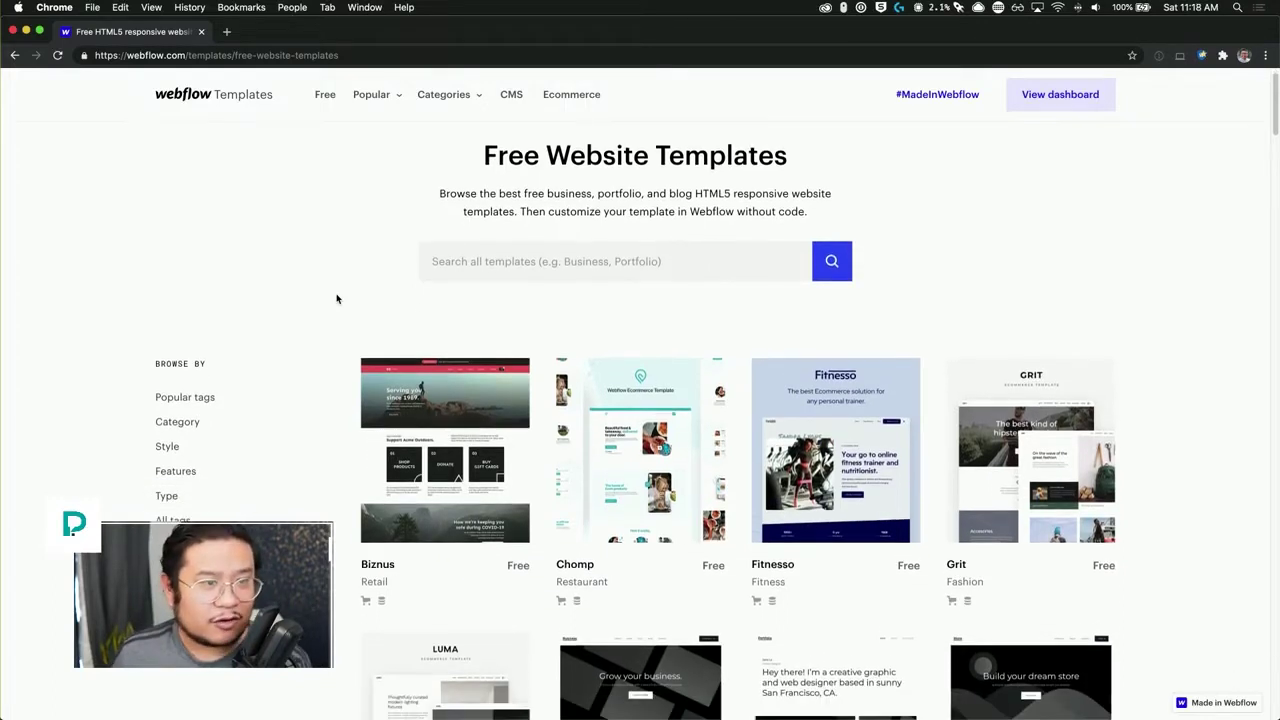
scroll(337, 298, up, 2)
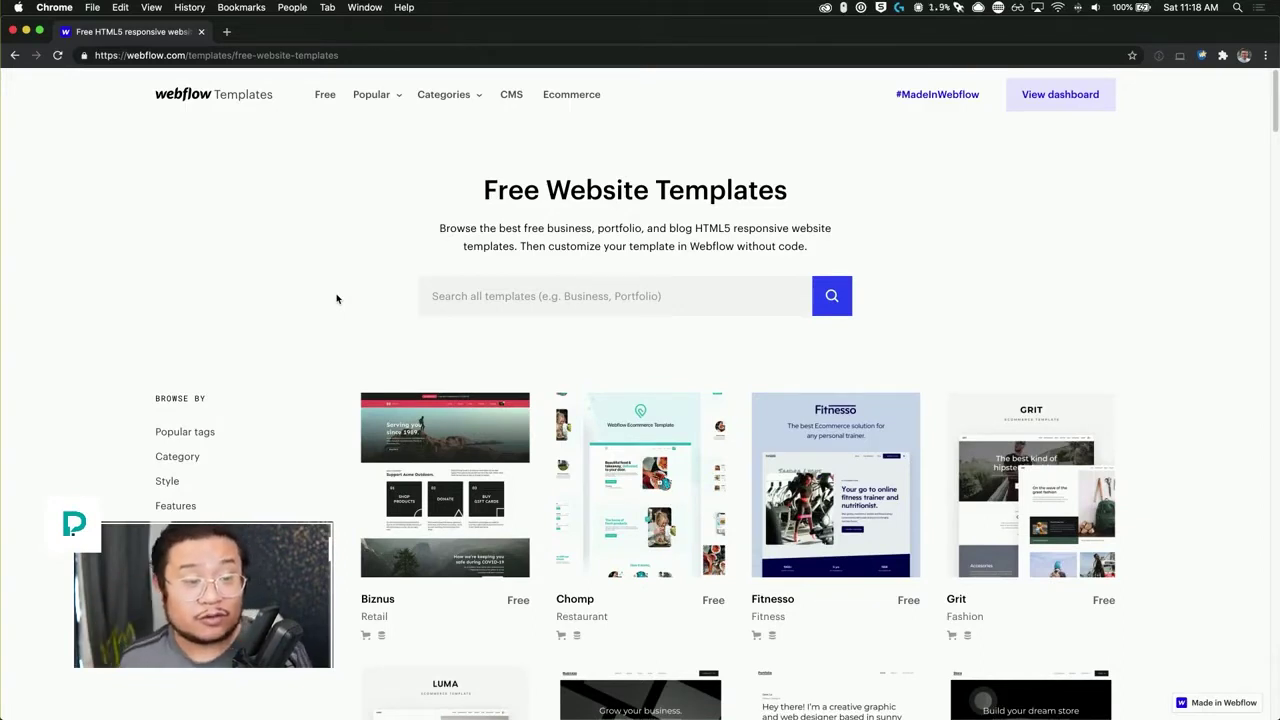
scroll(336, 298, down, 1)
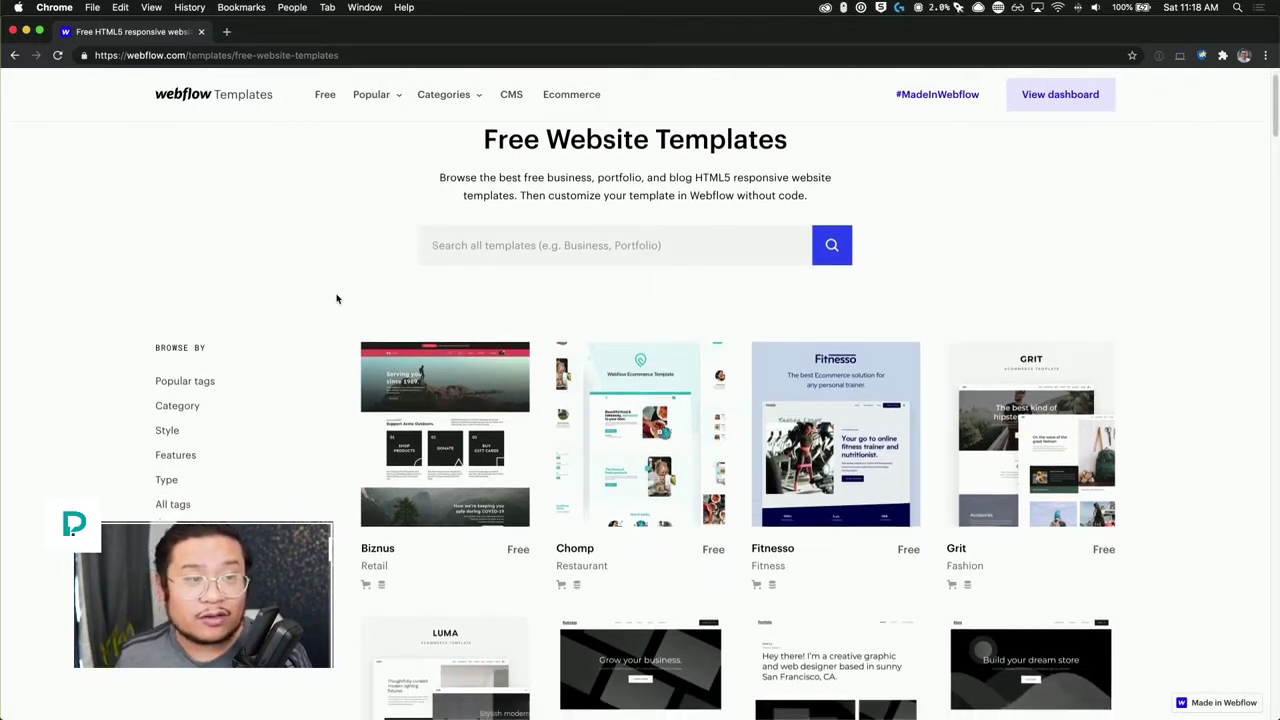
scroll(336, 298, up, 1)
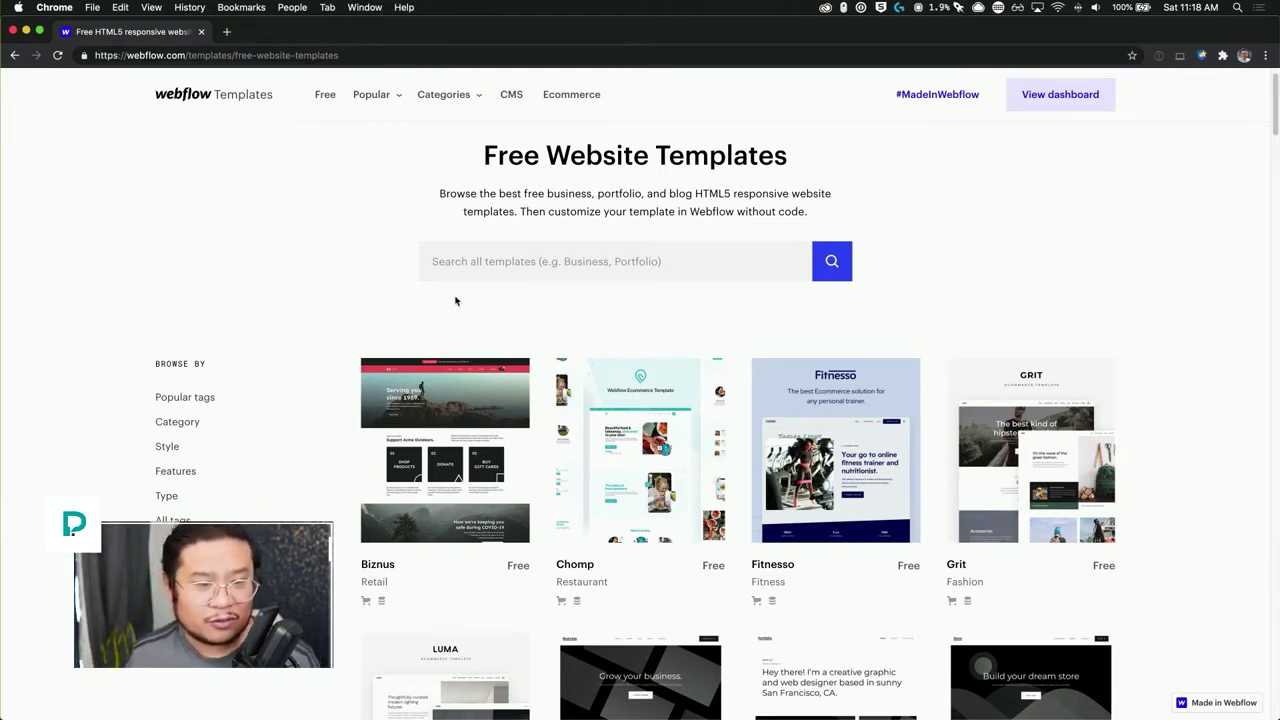
scroll(656, 460, down, 1)
click(639, 460)
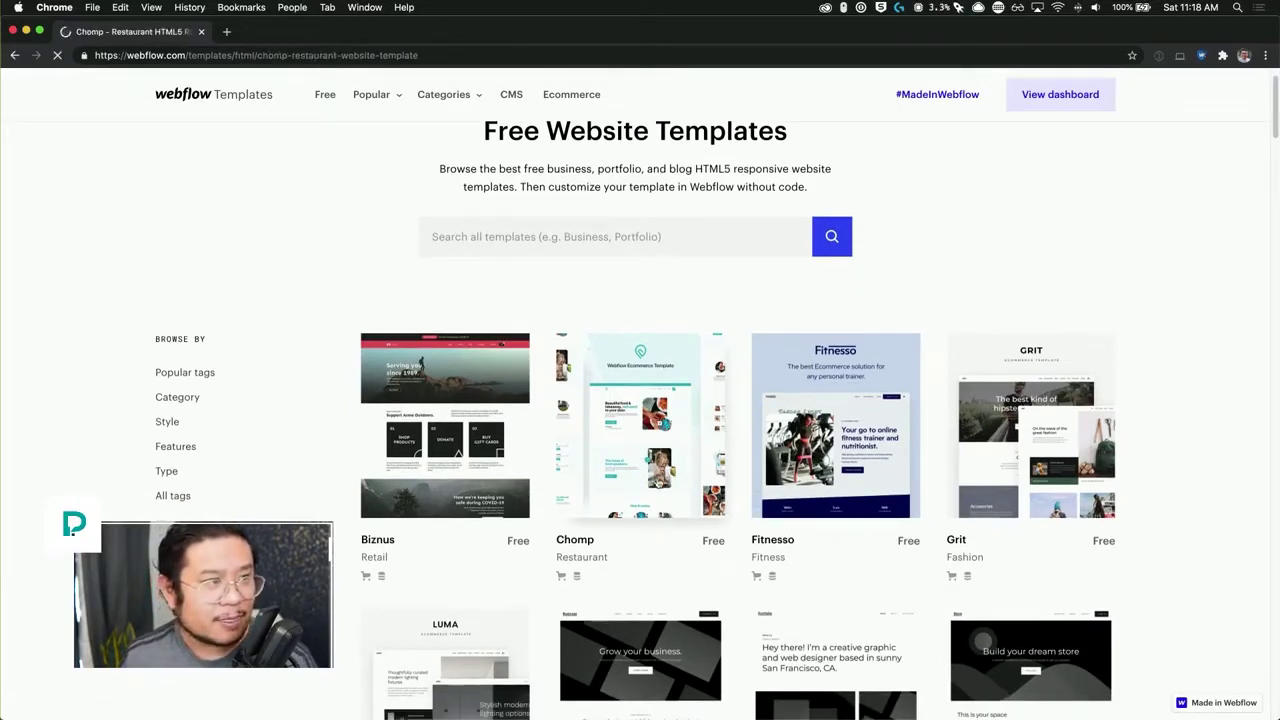
Step: Look through the Chomp template's page and its carousel of preview images
scroll(662, 470, down, 3)
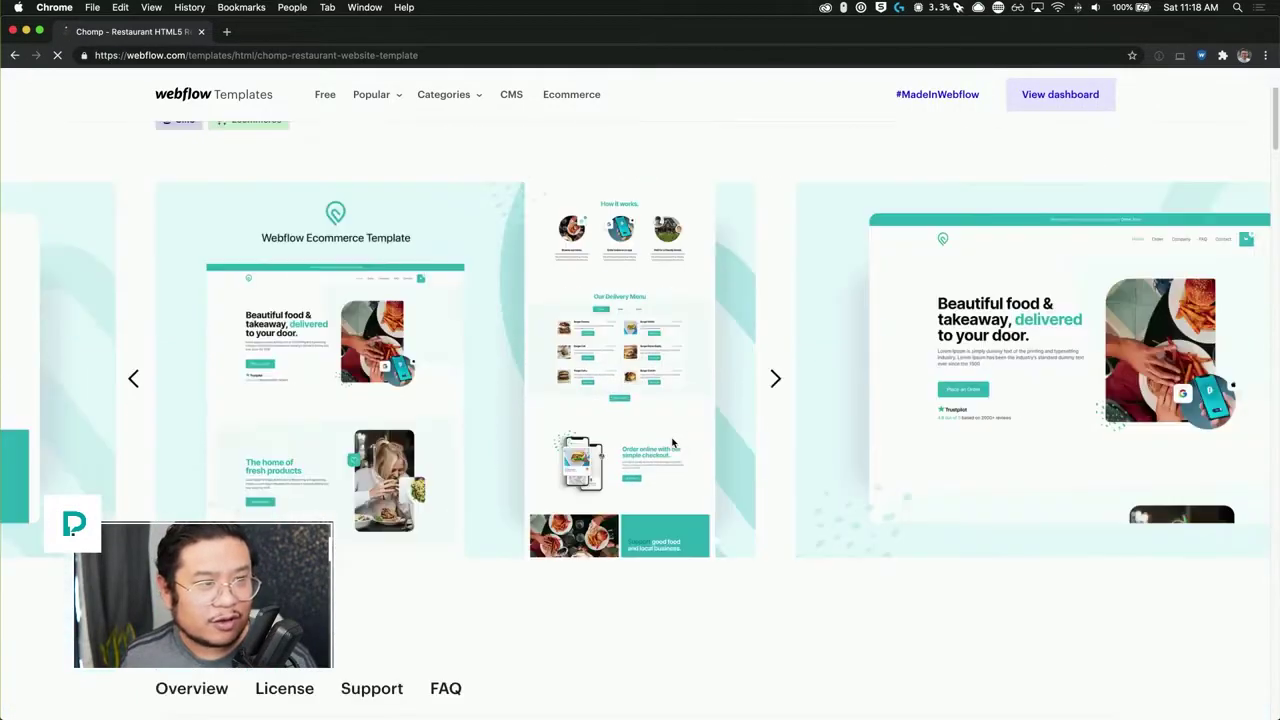
scroll(673, 442, down, 3)
scroll(674, 440, up, 3)
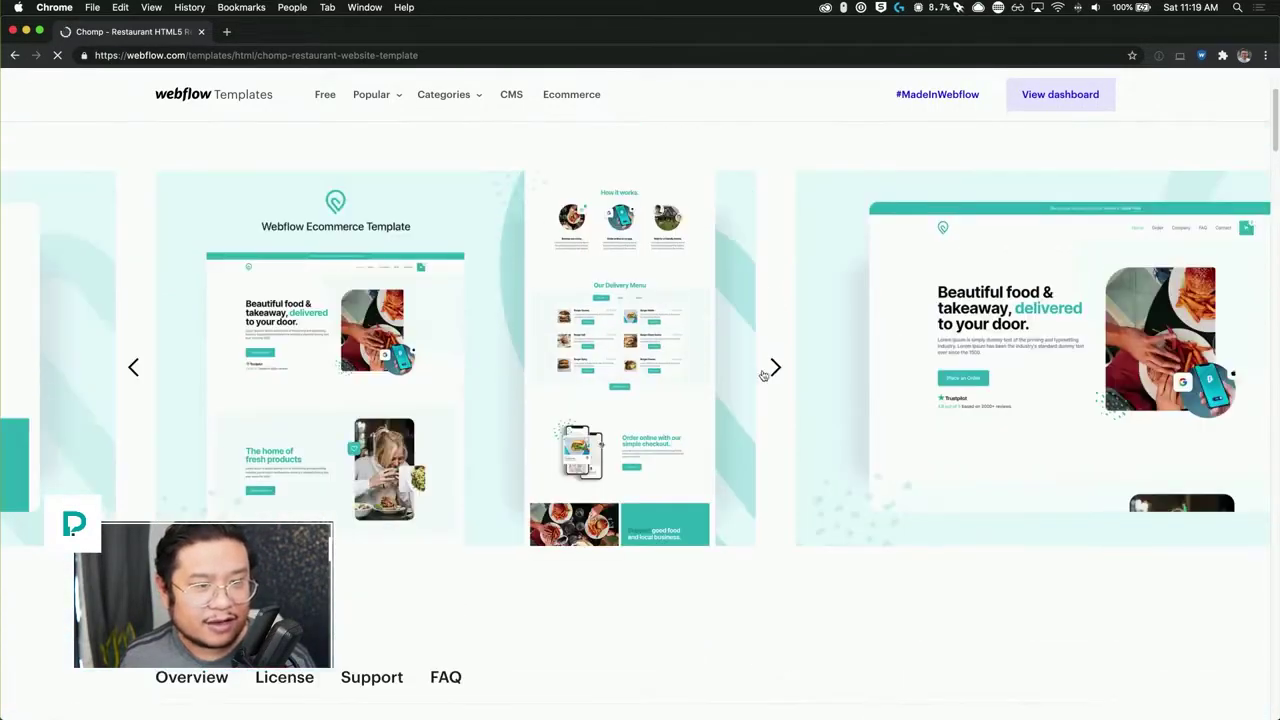
click(764, 372)
click(764, 372)
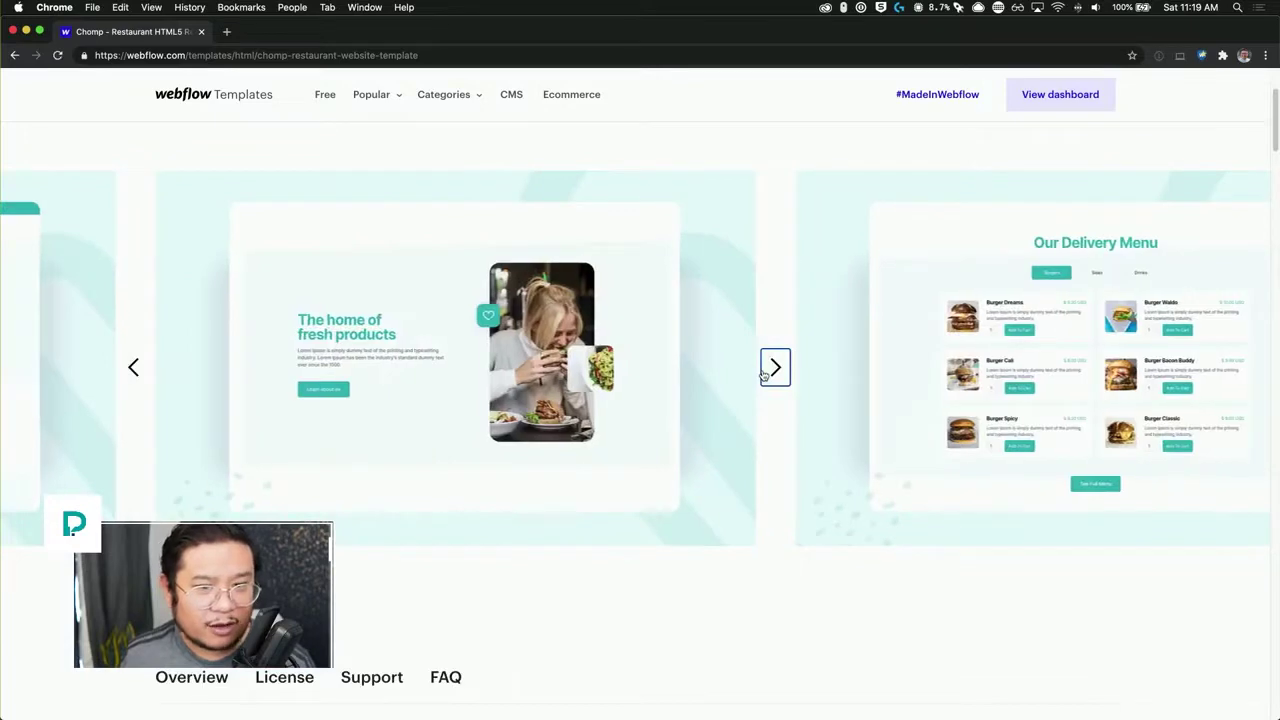
click(764, 372)
click(764, 372)
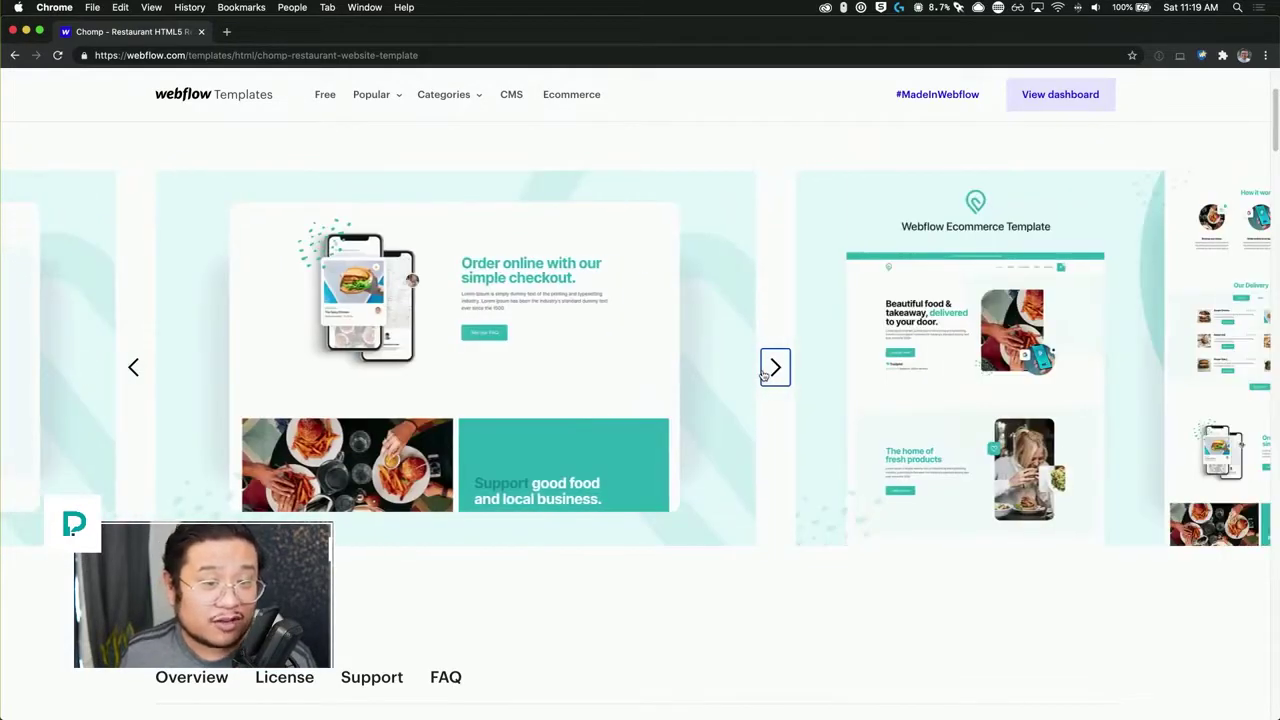
click(764, 372)
scroll(763, 374, up, 2)
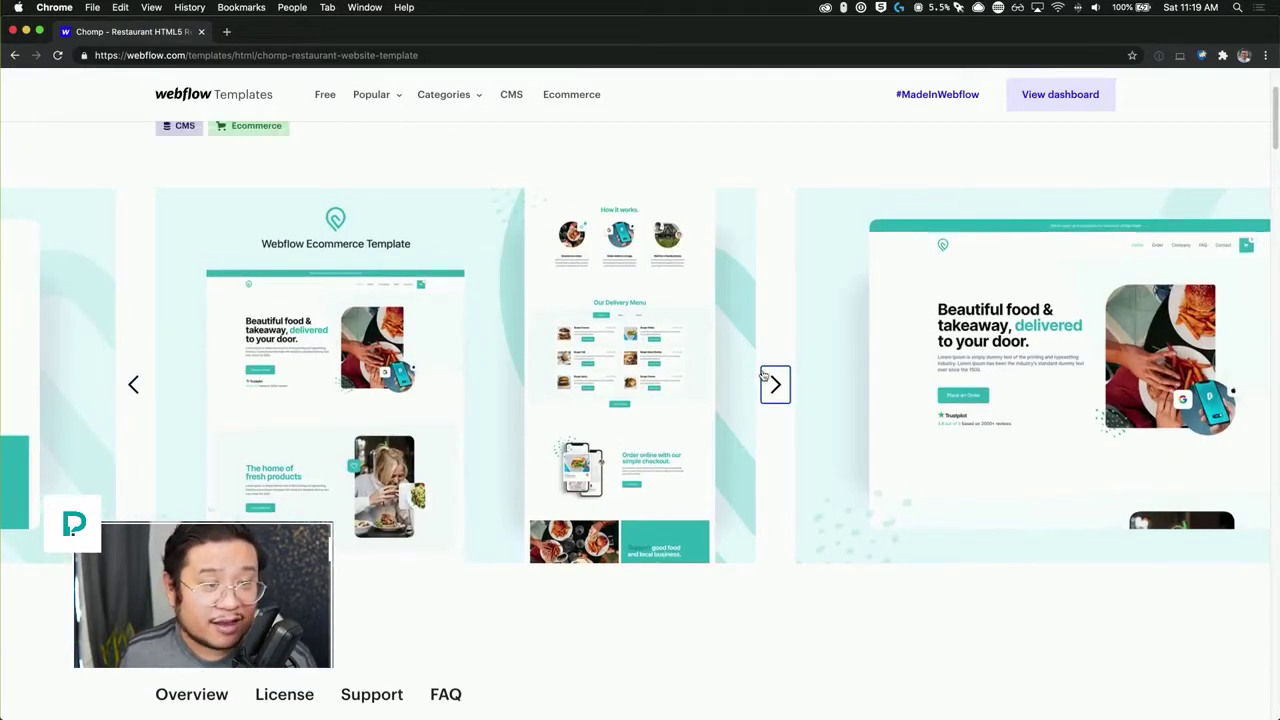
scroll(762, 374, up, 3)
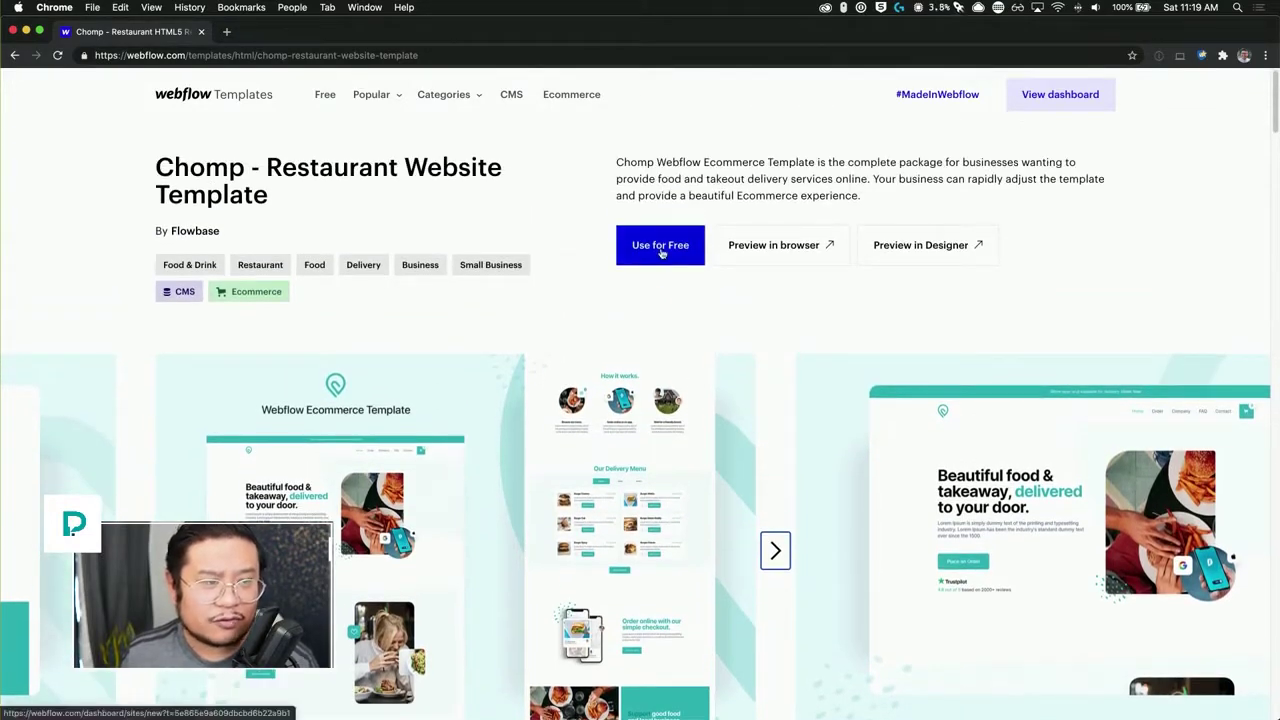
Step: Use the Chomp template for free to create a new project named name-it-whatever
click(660, 247)
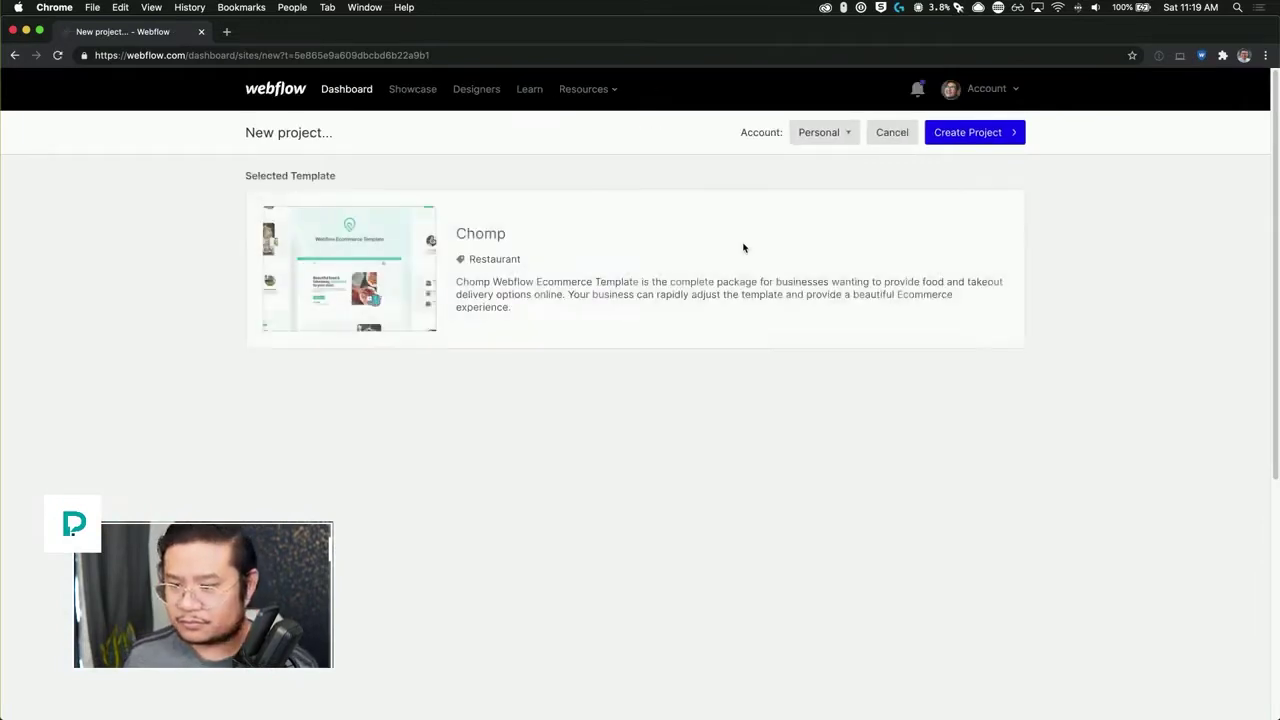
click(968, 134)
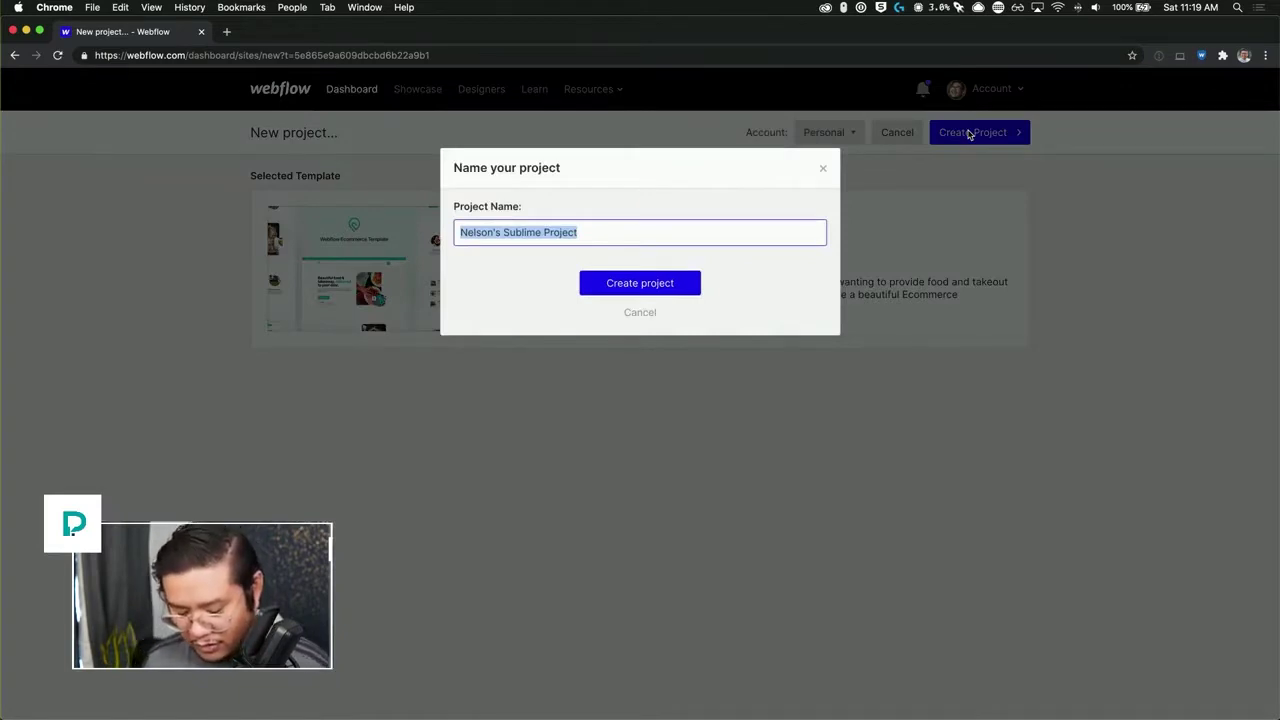
text(name-it-whatever)
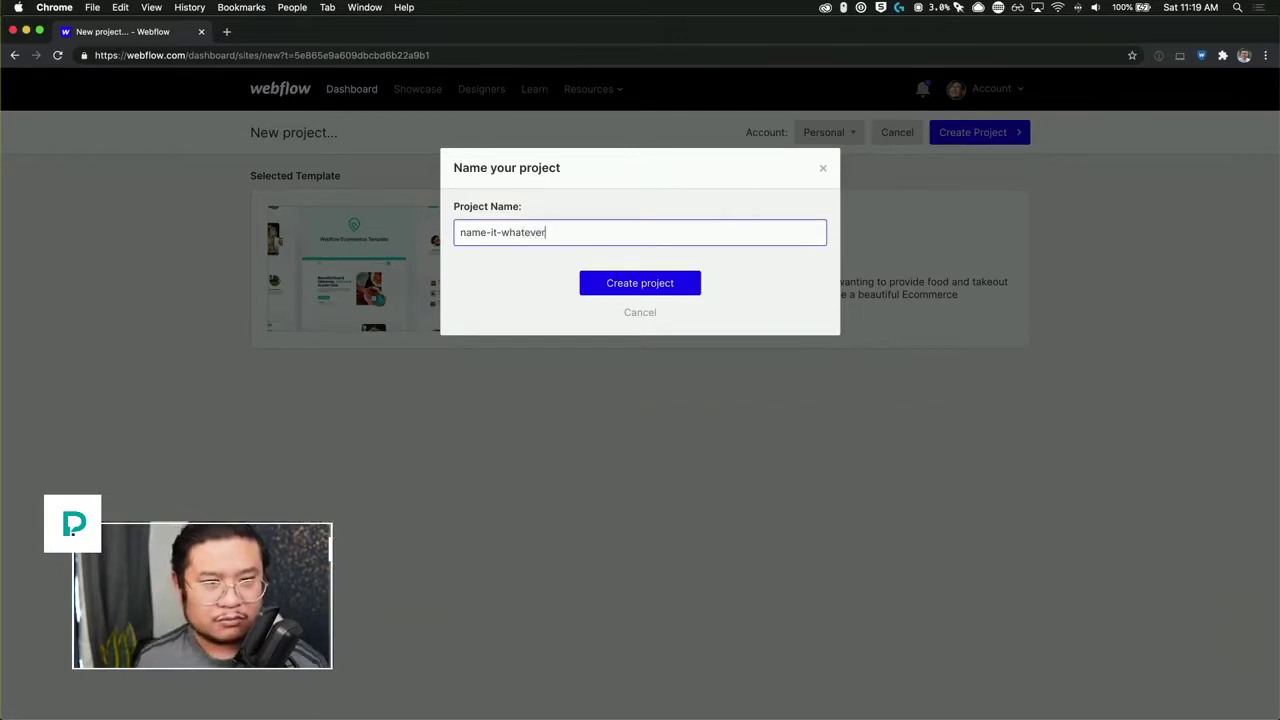
key(Return)
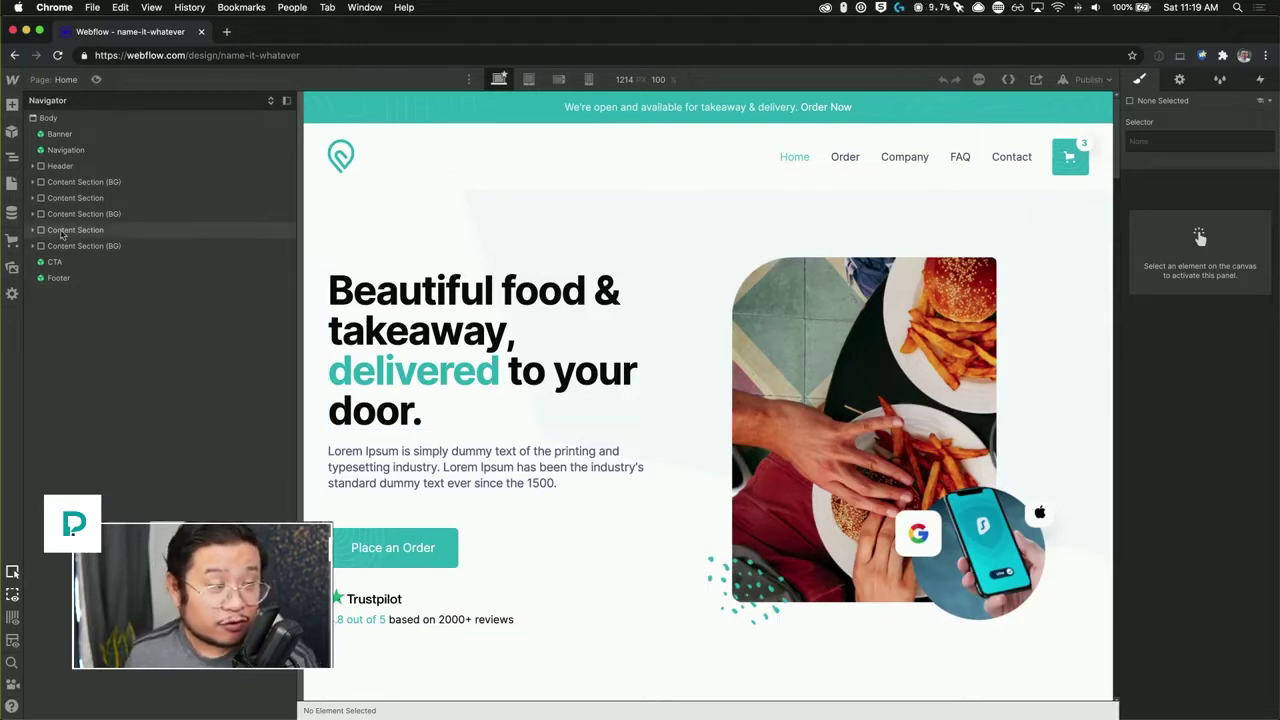
Step: Examine the project's list of pages and the Navigation and Header elements of the home page
click(9, 186)
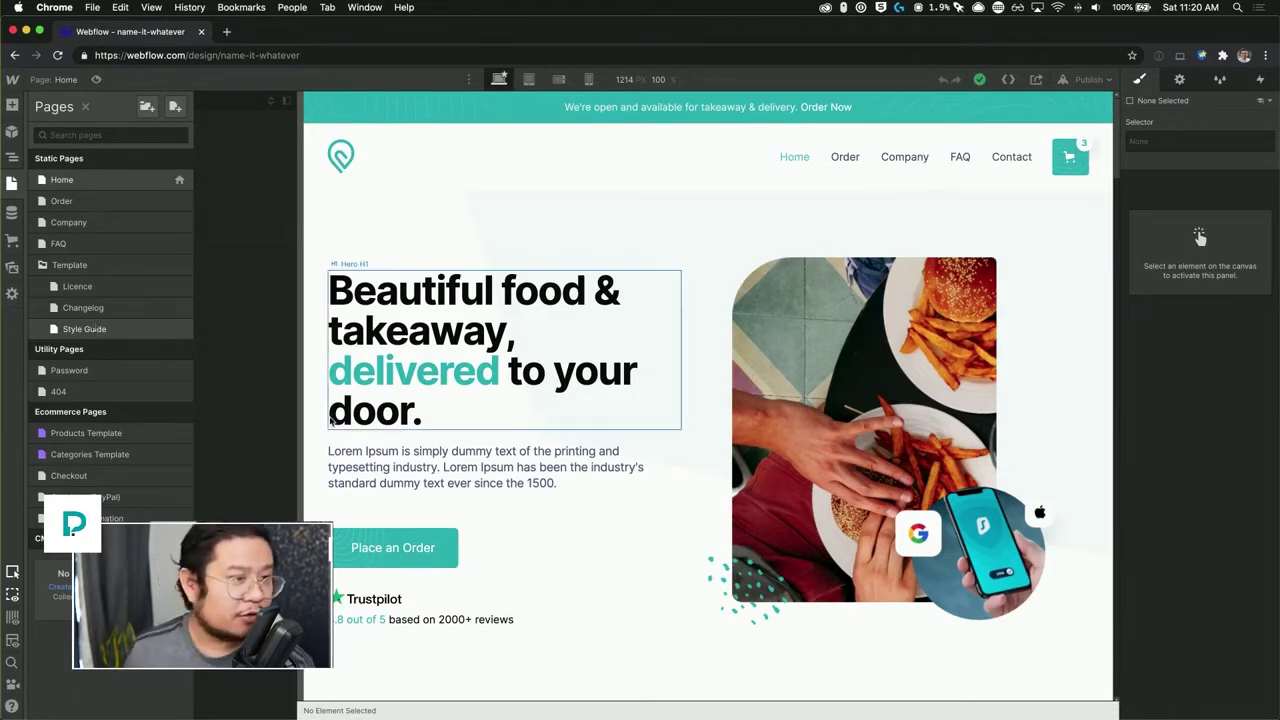
key(z)
click(997, 180)
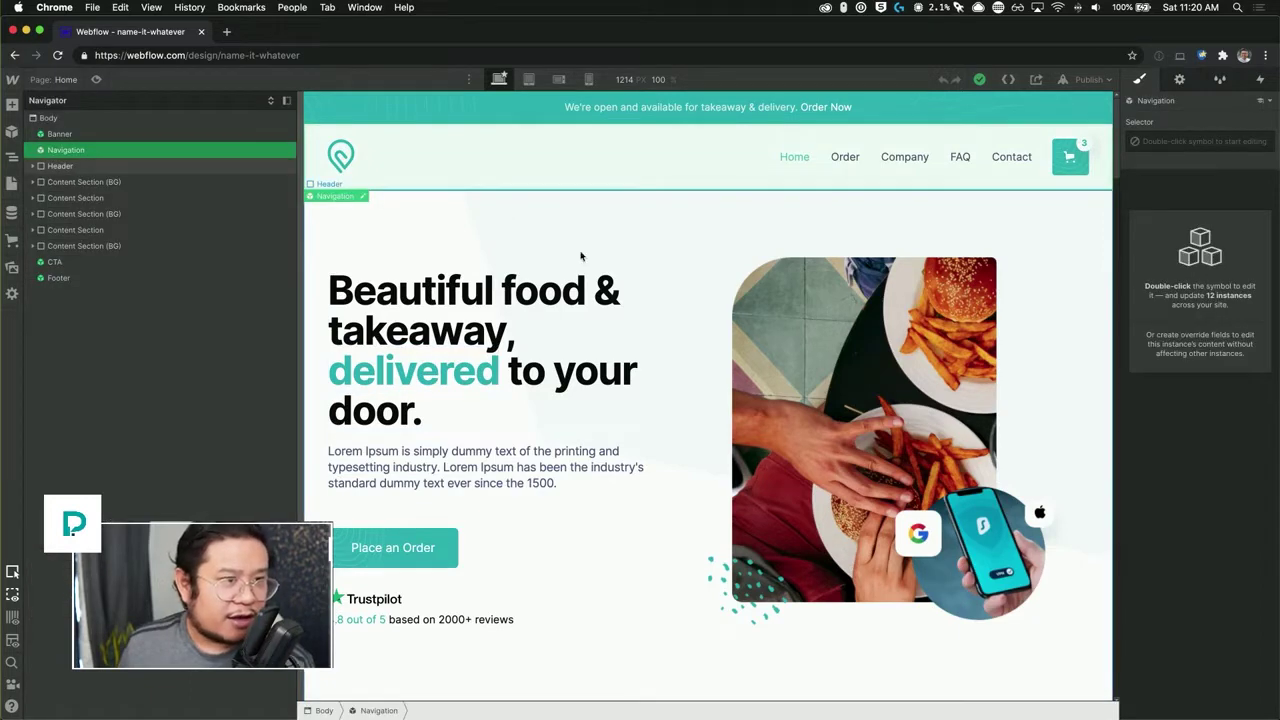
key(Down)
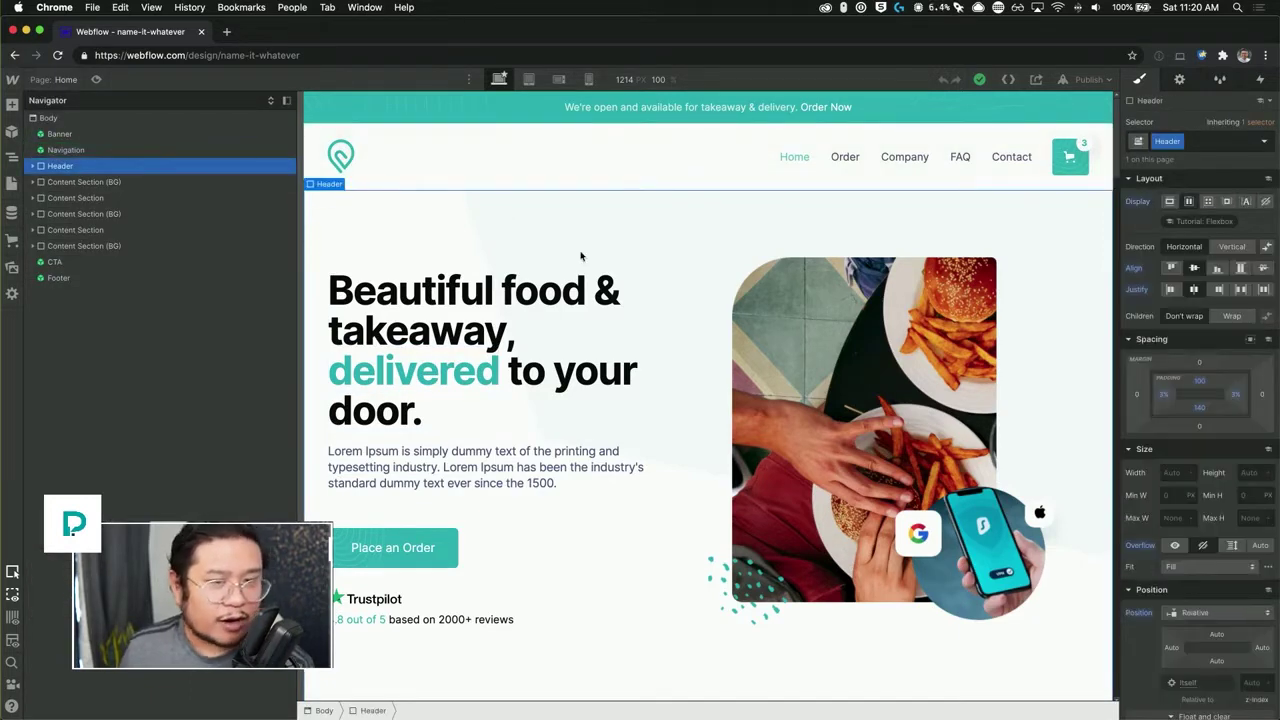
scroll(580, 256, down, 3)
scroll(580, 256, up, 3)
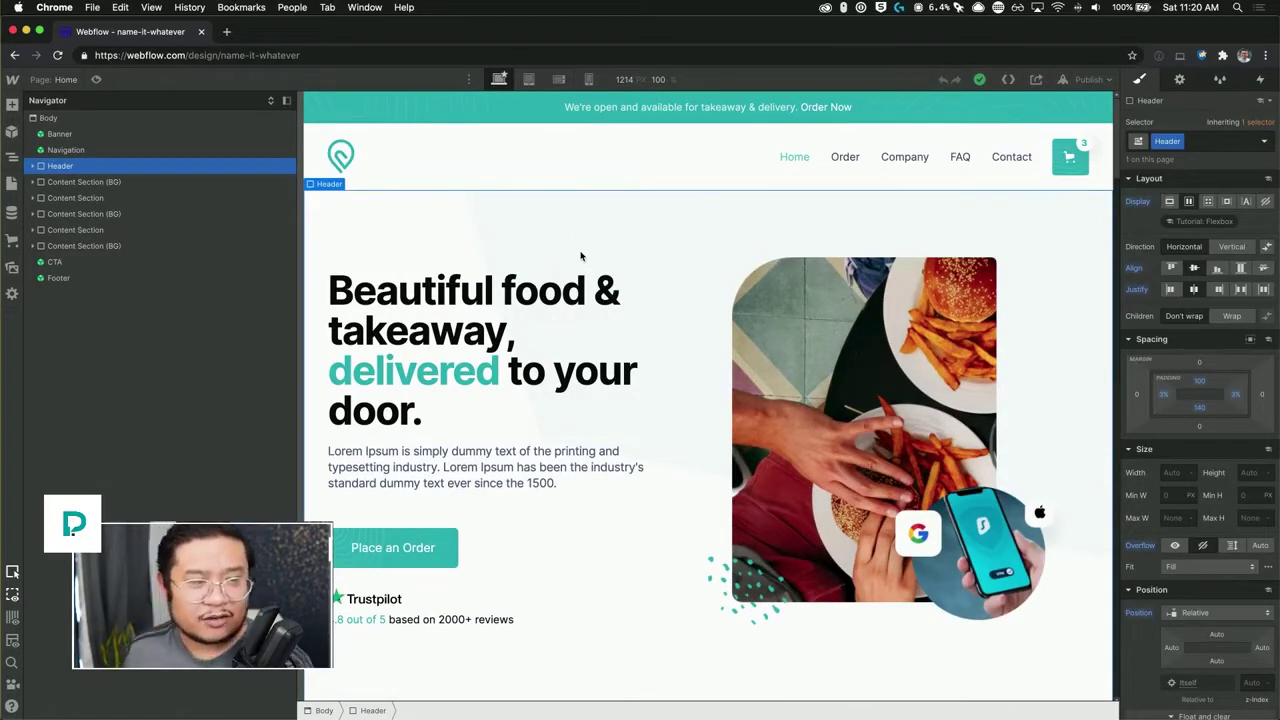
Step: Edit the Brand color swatch of the heading word "delivered" to purple #ab62d3 and save it
click(428, 374)
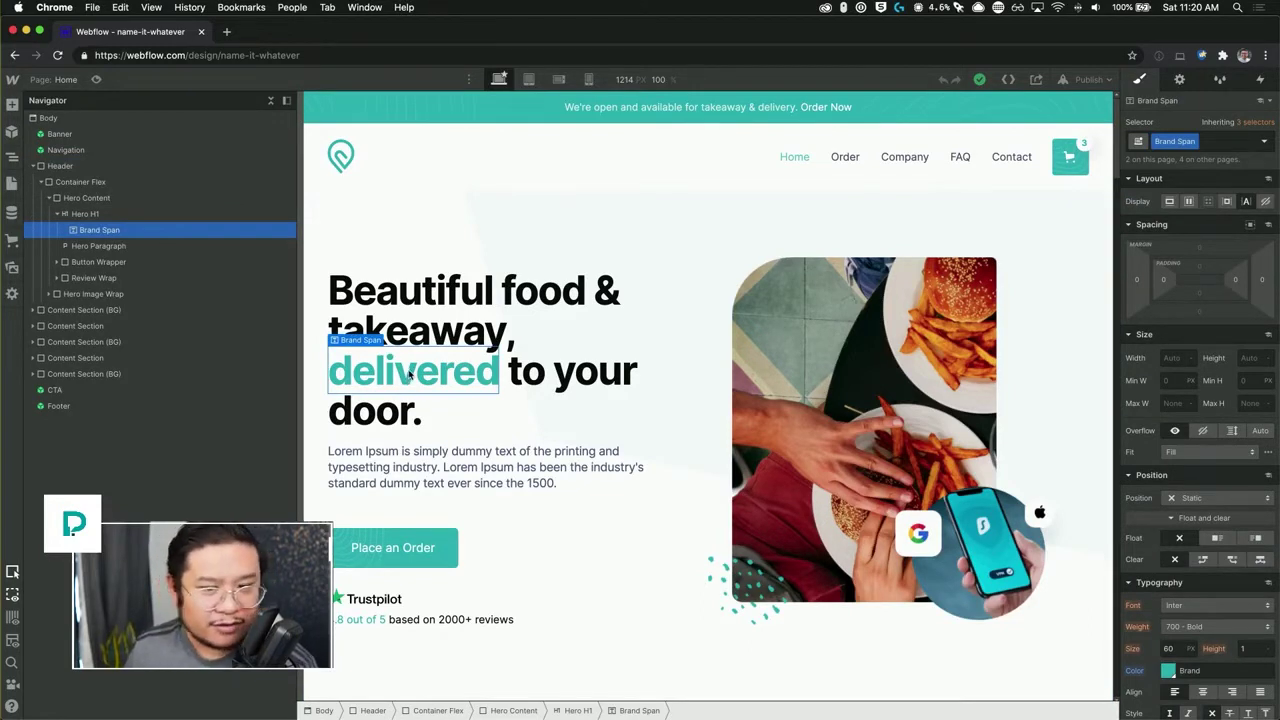
scroll(1110, 366, down, 1)
scroll(1207, 622, down, 1)
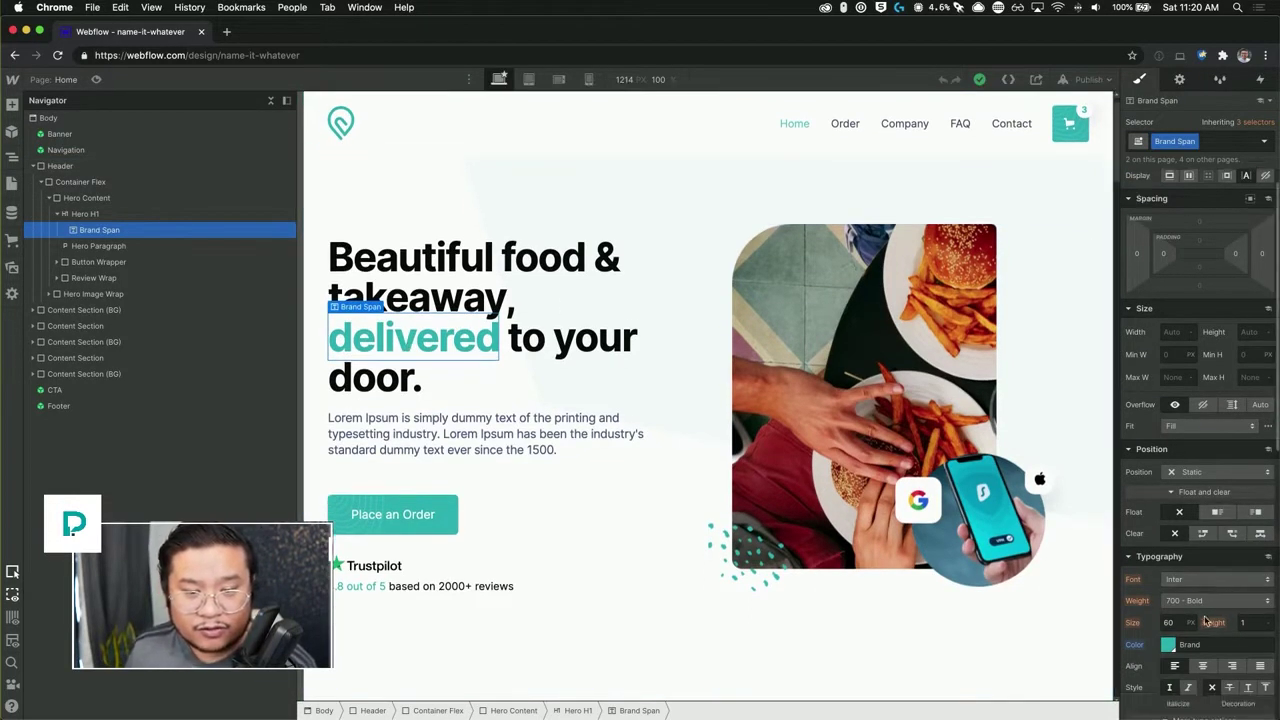
scroll(1207, 622, down, 5)
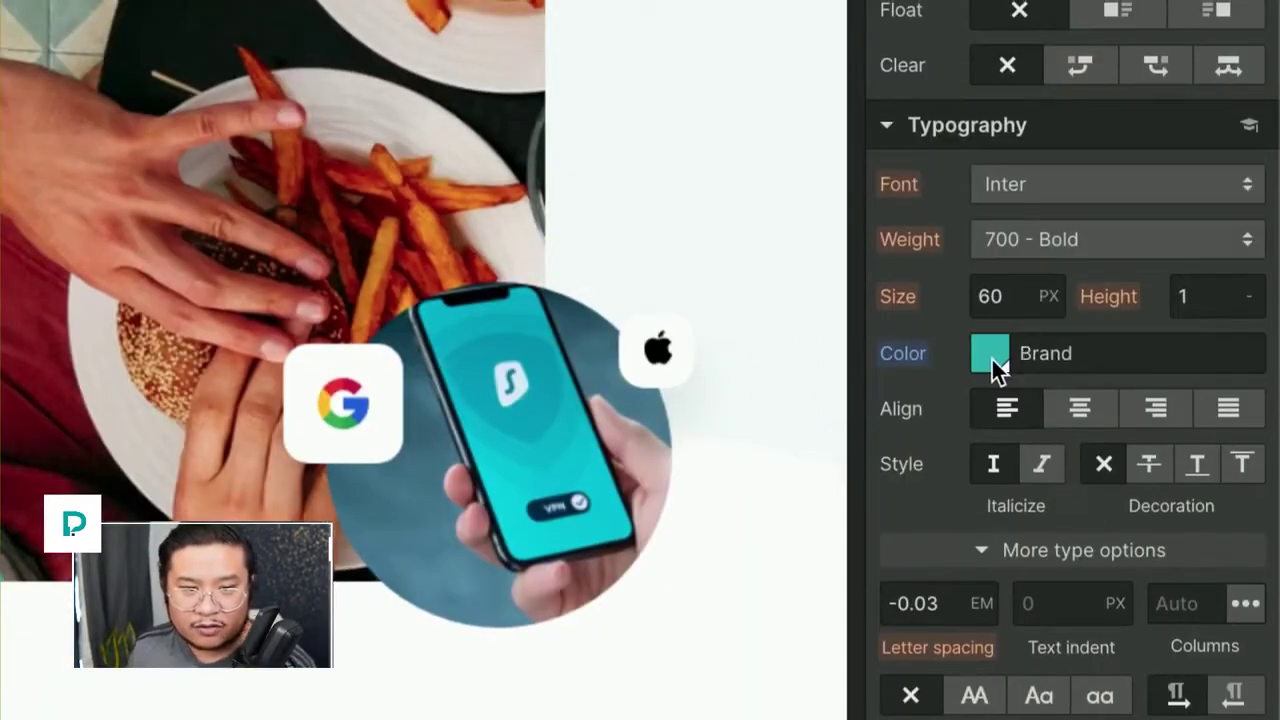
click(991, 356)
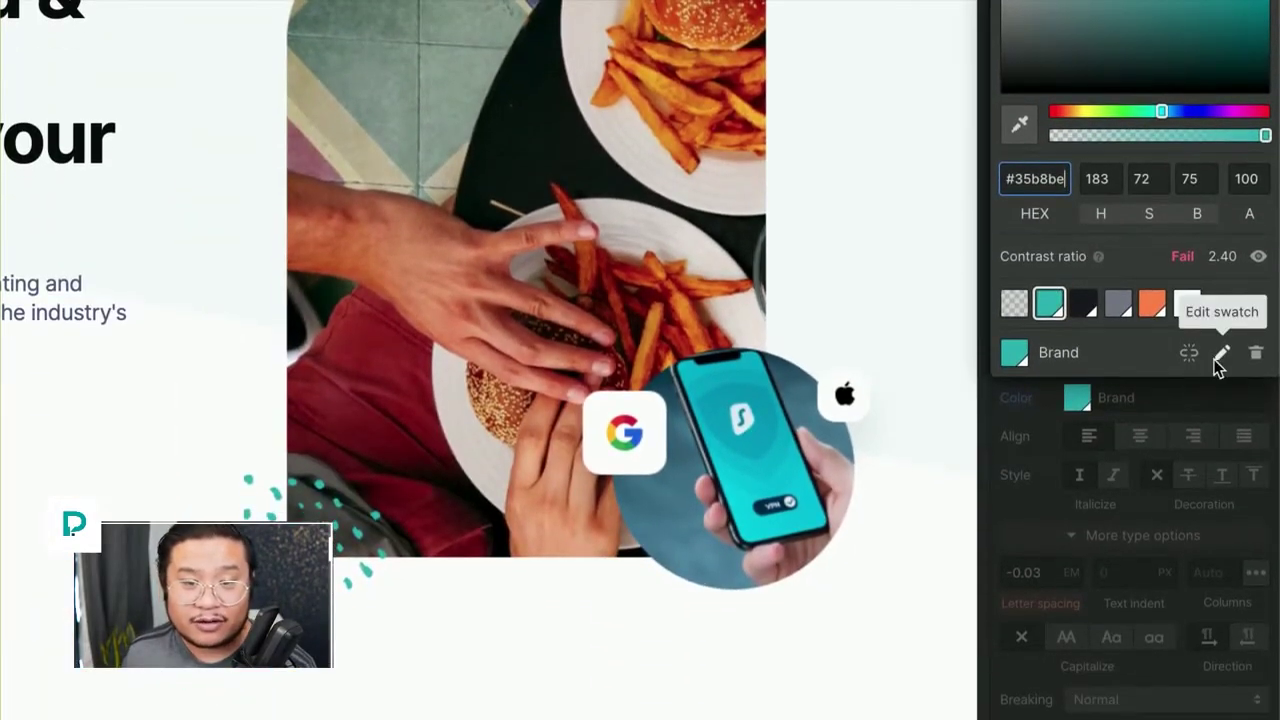
click(1218, 353)
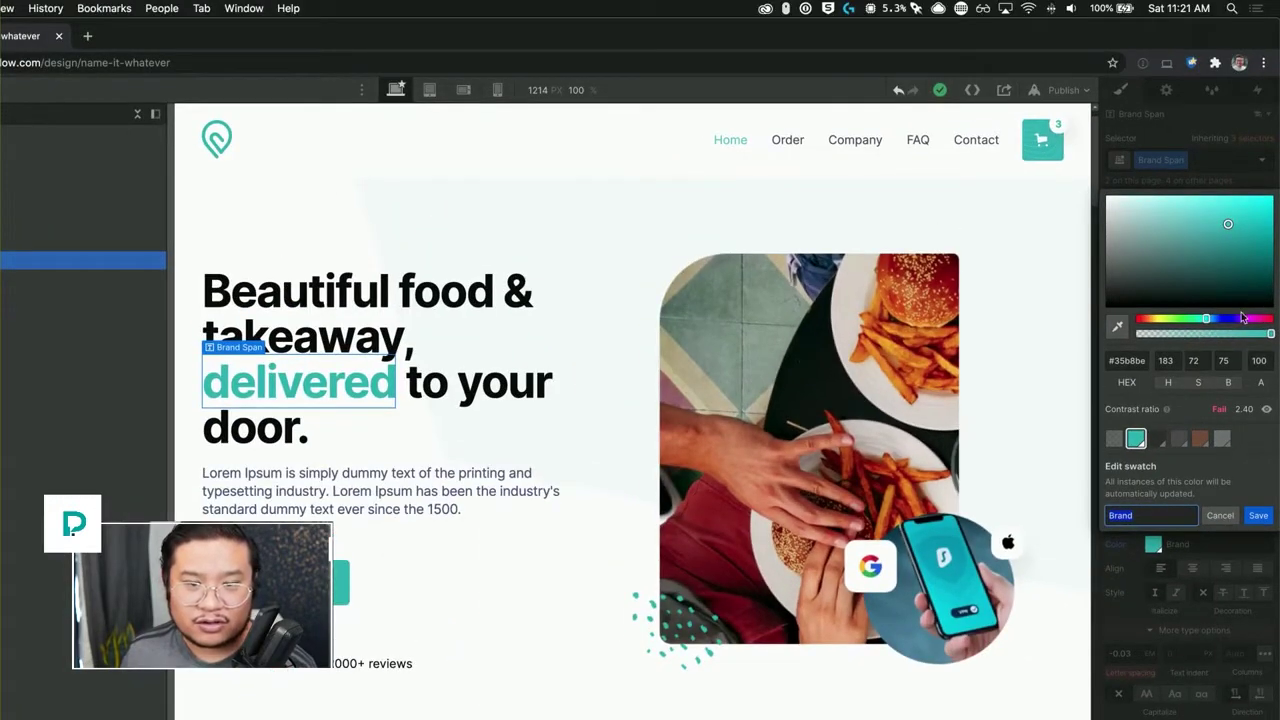
click(1242, 318)
drag(1240, 318, 1238, 318)
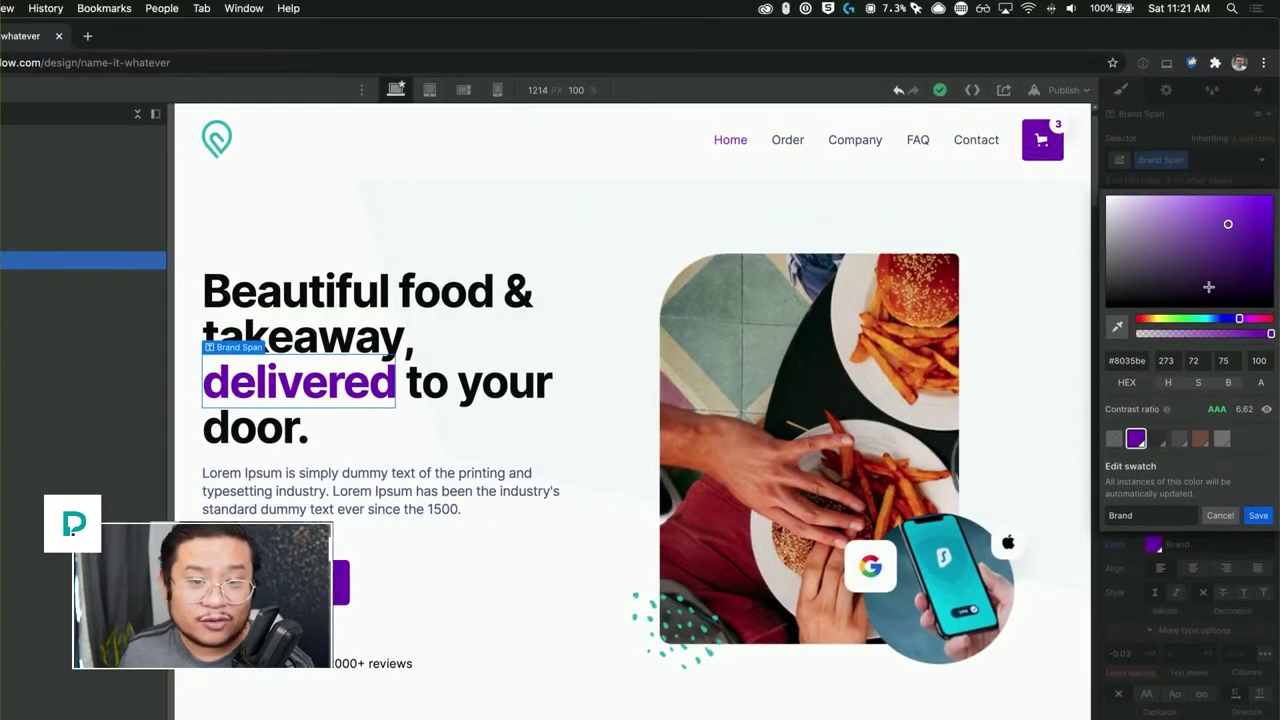
mouse_move(1211, 254)
mouse_down()
mouse_move(1209, 229)
mouse_move(1153, 218)
mouse_move(1210, 262)
mouse_move(1228, 252)
mouse_up()
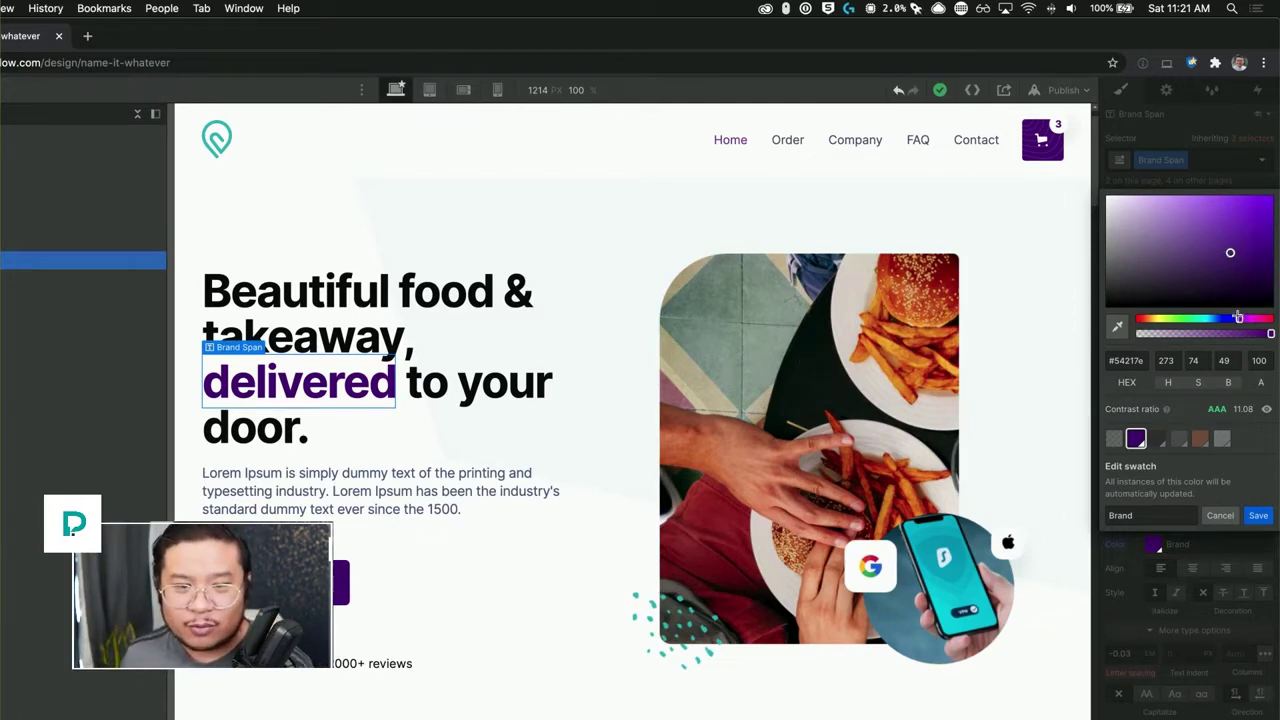
drag(1238, 318, 1242, 318)
click(1193, 208)
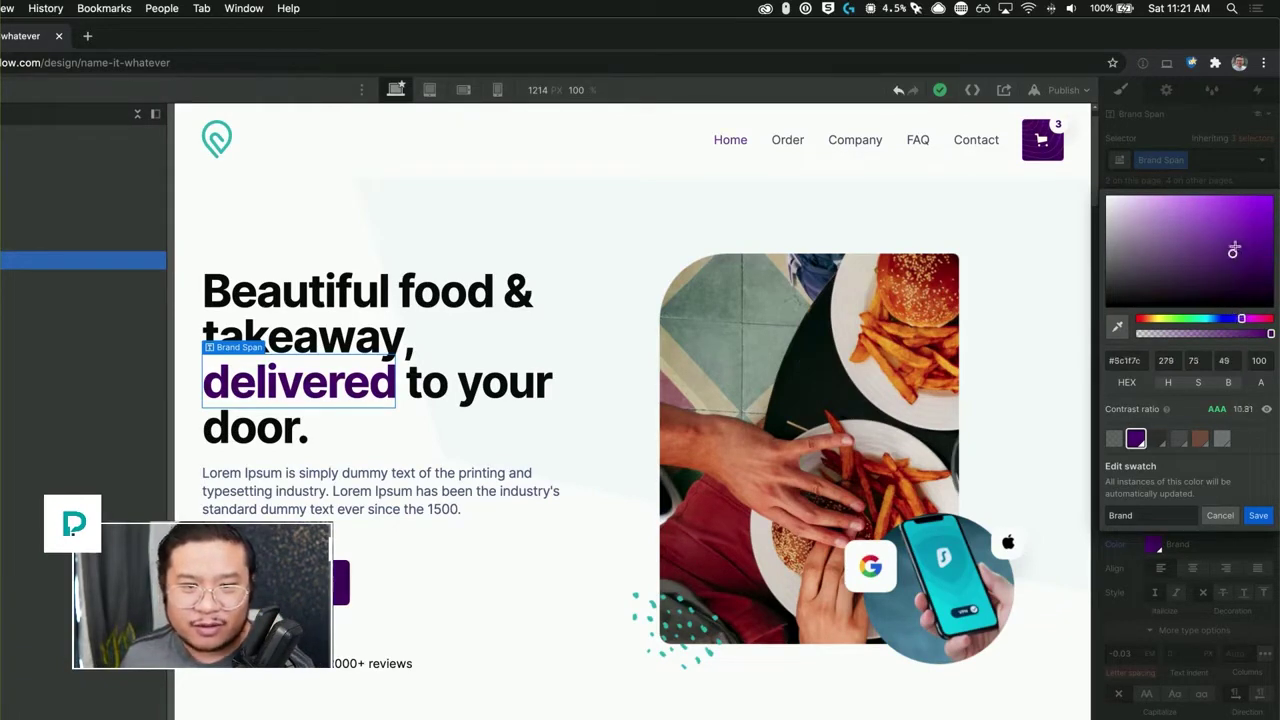
drag(1193, 208, 1195, 214)
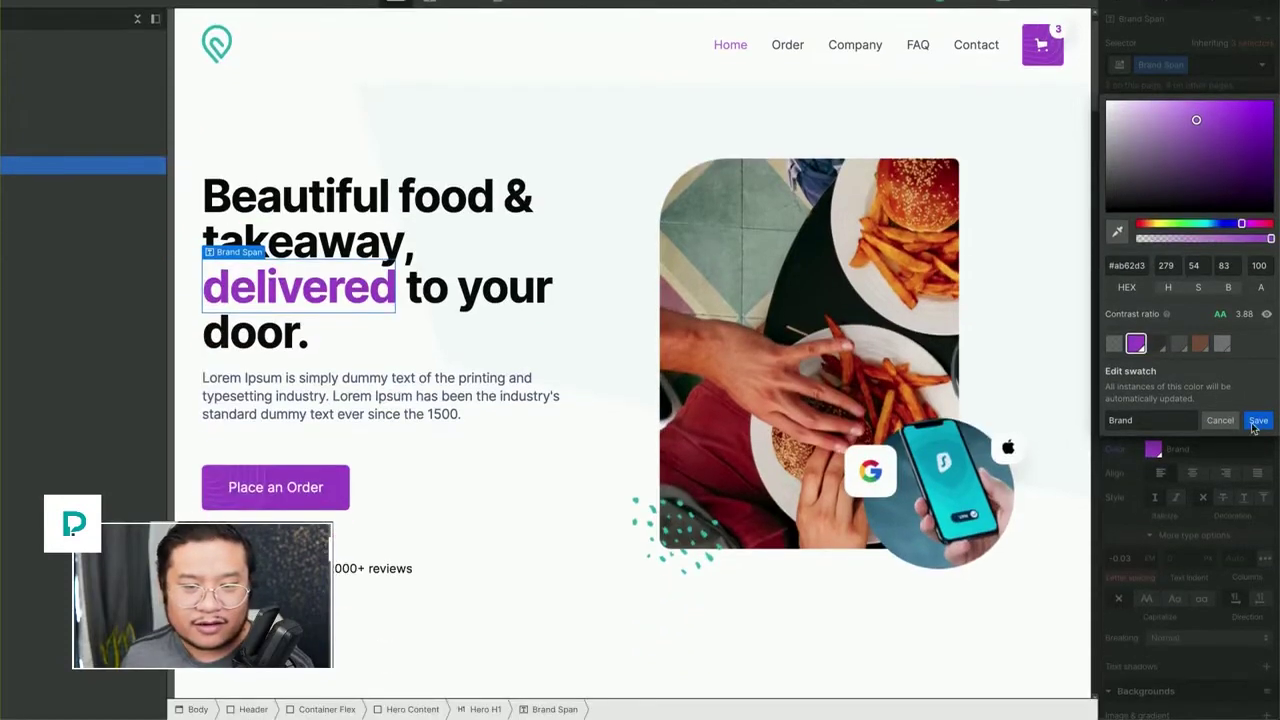
click(1260, 518)
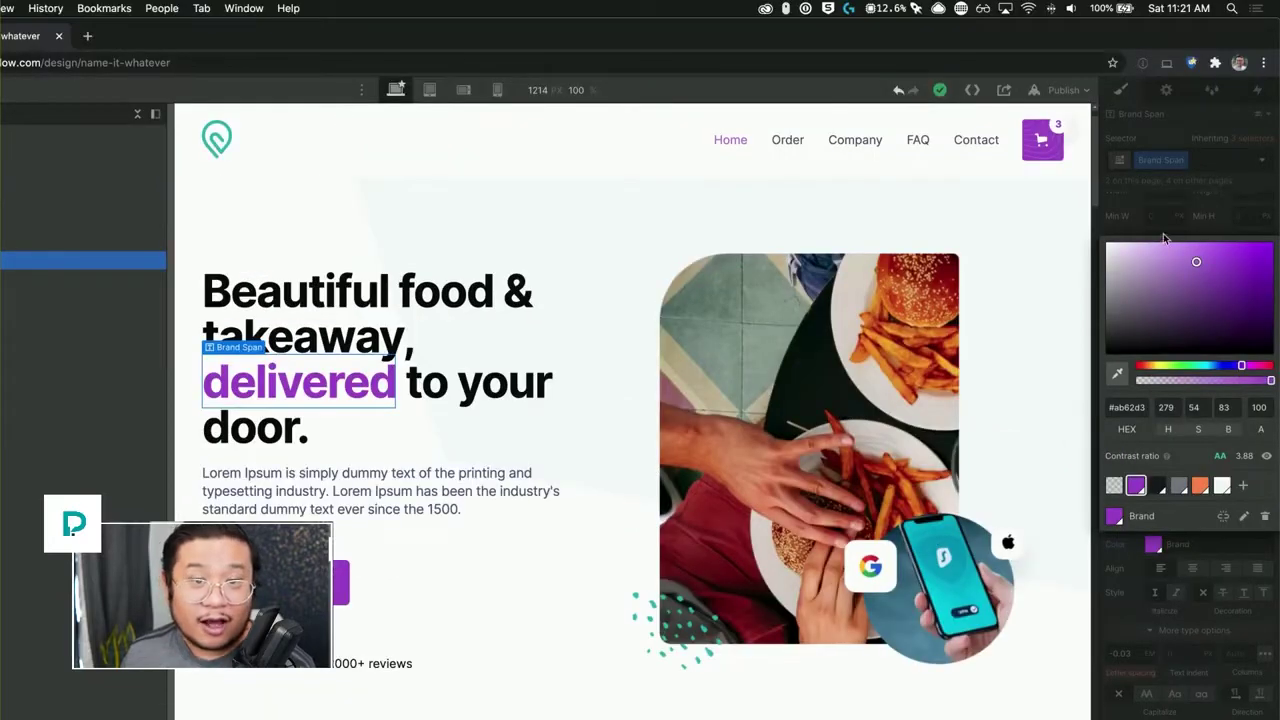
click(1163, 234)
scroll(860, 133, up, 1)
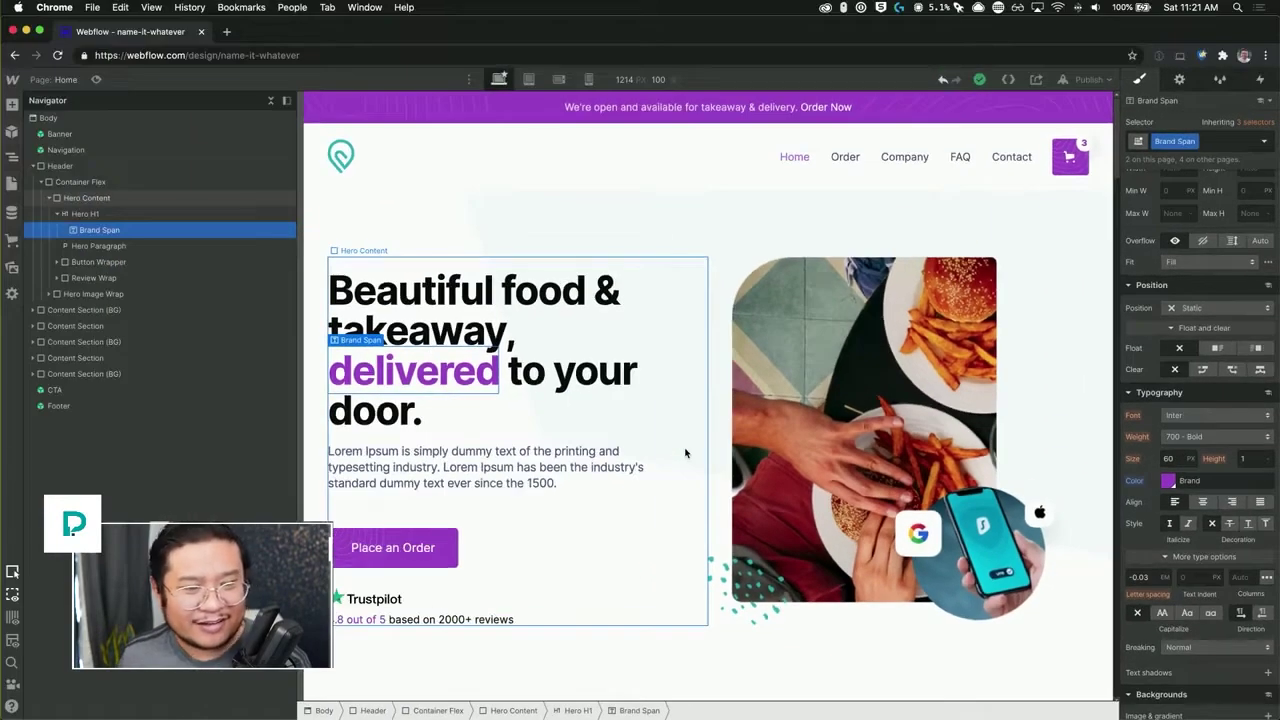
Step: Review the recolored home page and view the image settings of the Hero Image
scroll(685, 453, down, 5)
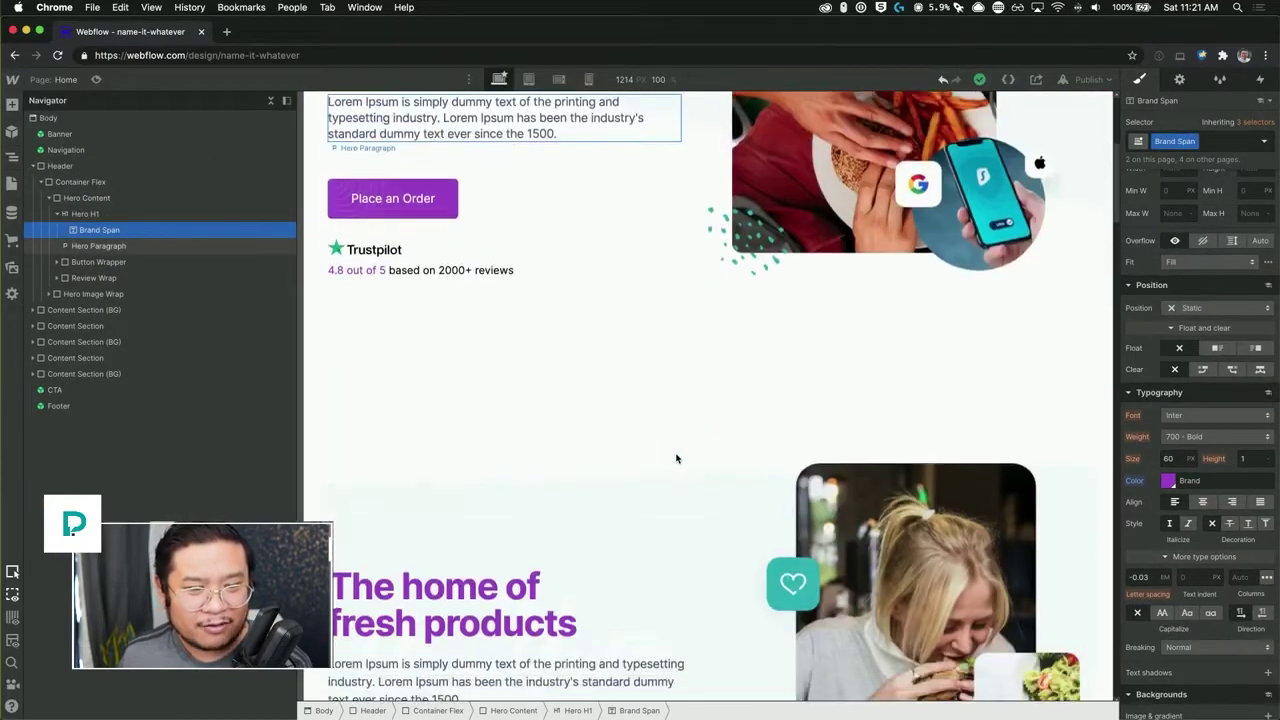
scroll(678, 457, up, 5)
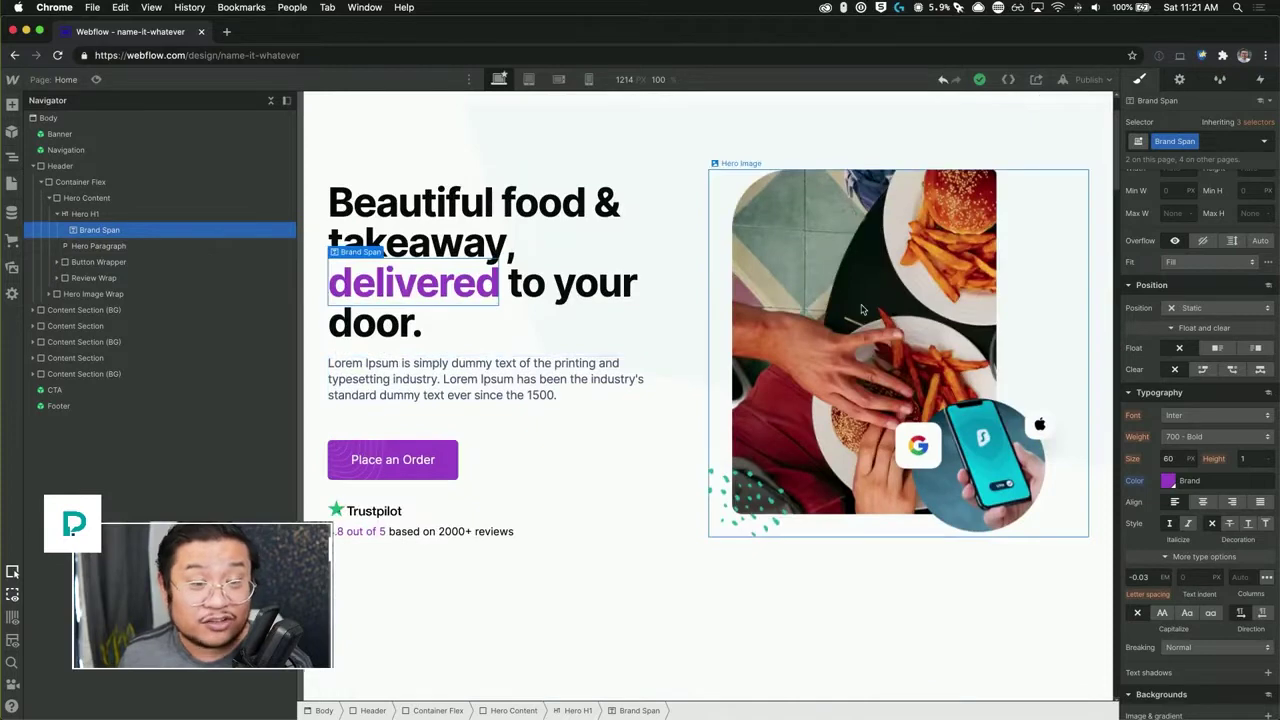
double_click(862, 310)
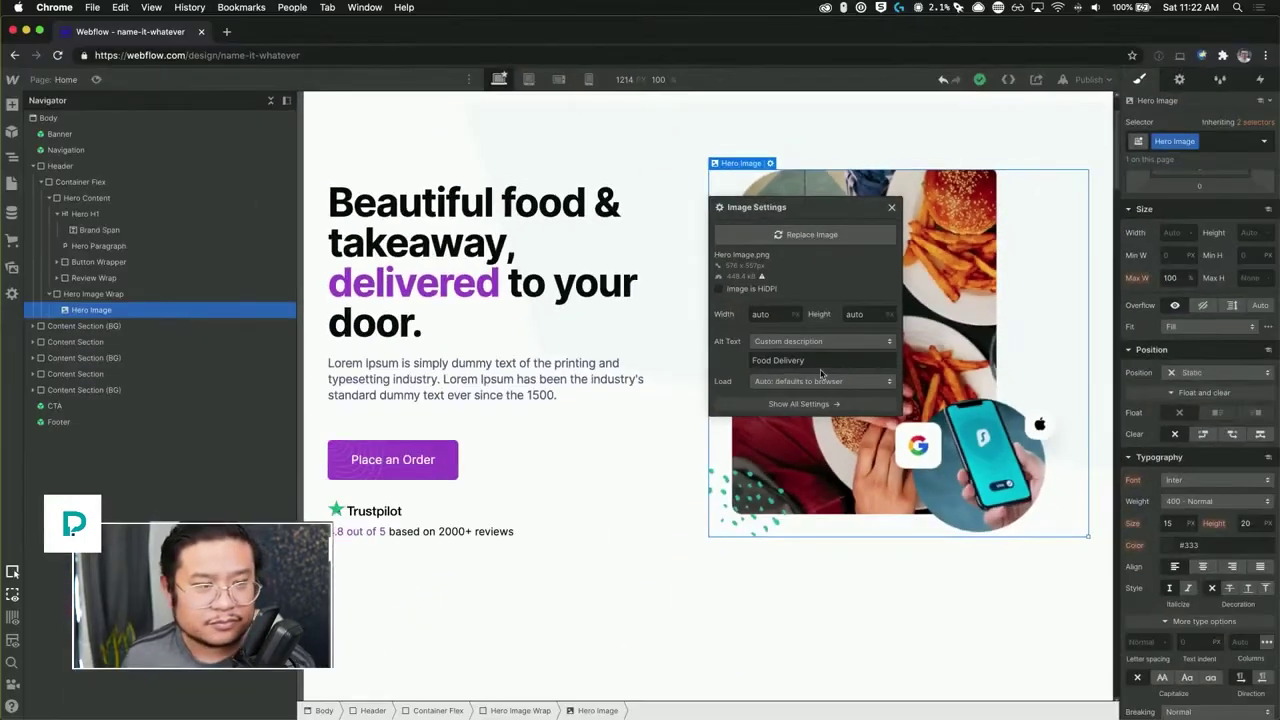
click(608, 418)
Step: Enter the home page's Navigation component, view the image settings of its logo, and leave the component
scroll(607, 416, up, 2)
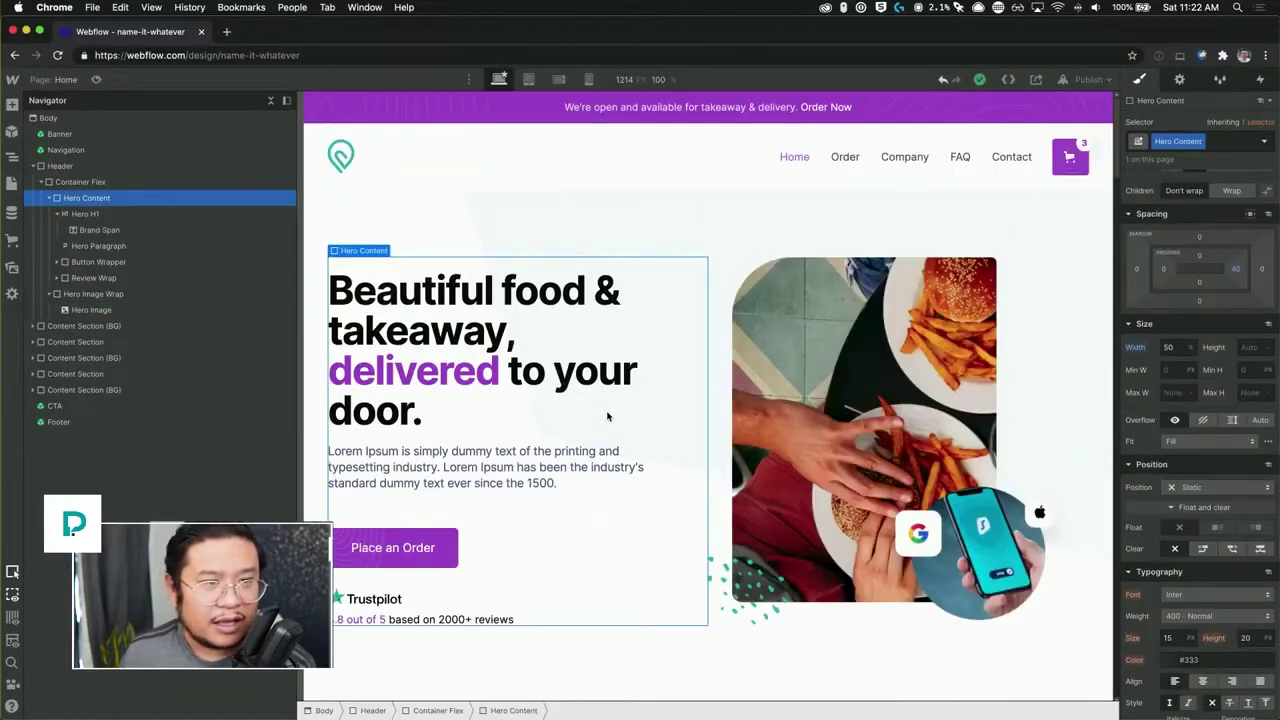
click(523, 166)
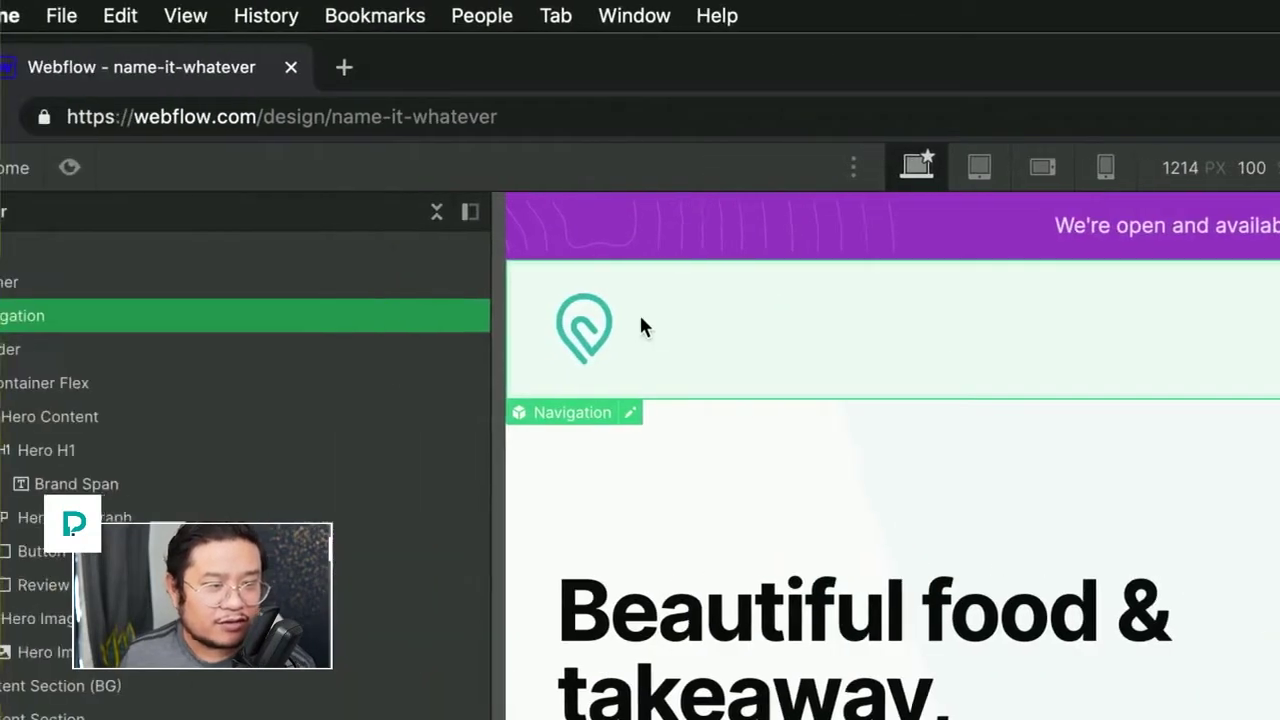
double_click(638, 325)
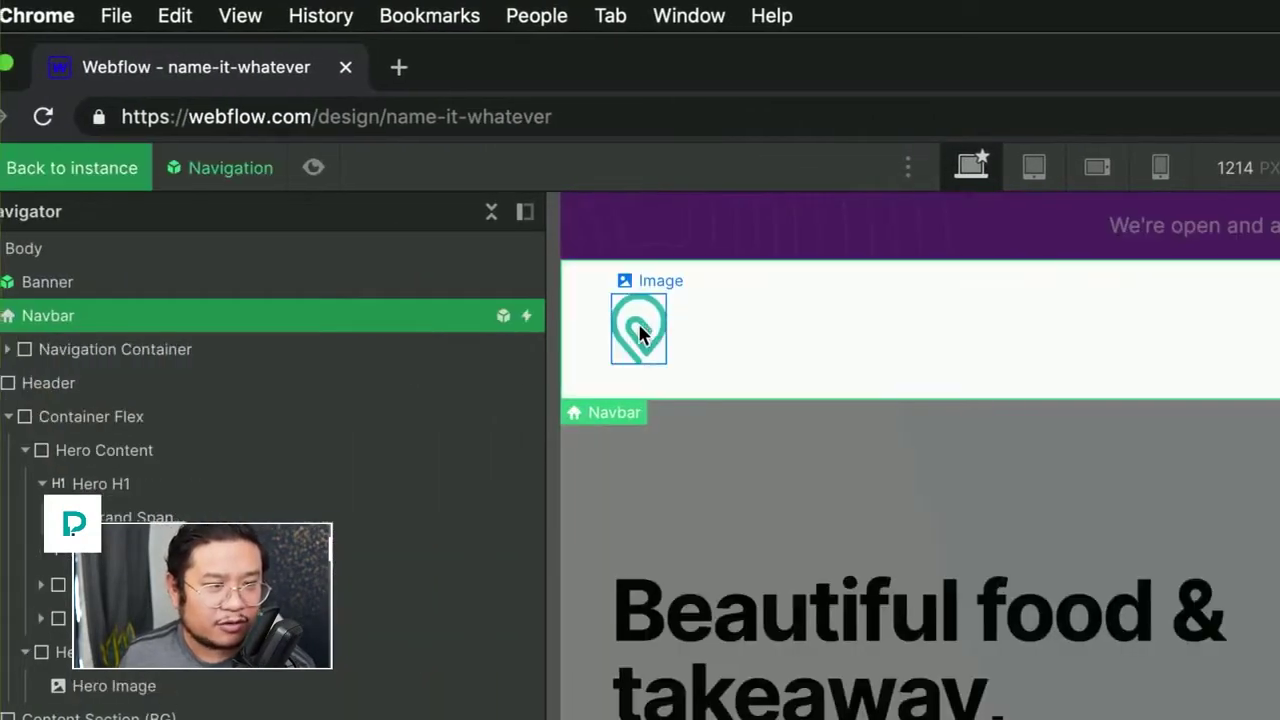
double_click(638, 326)
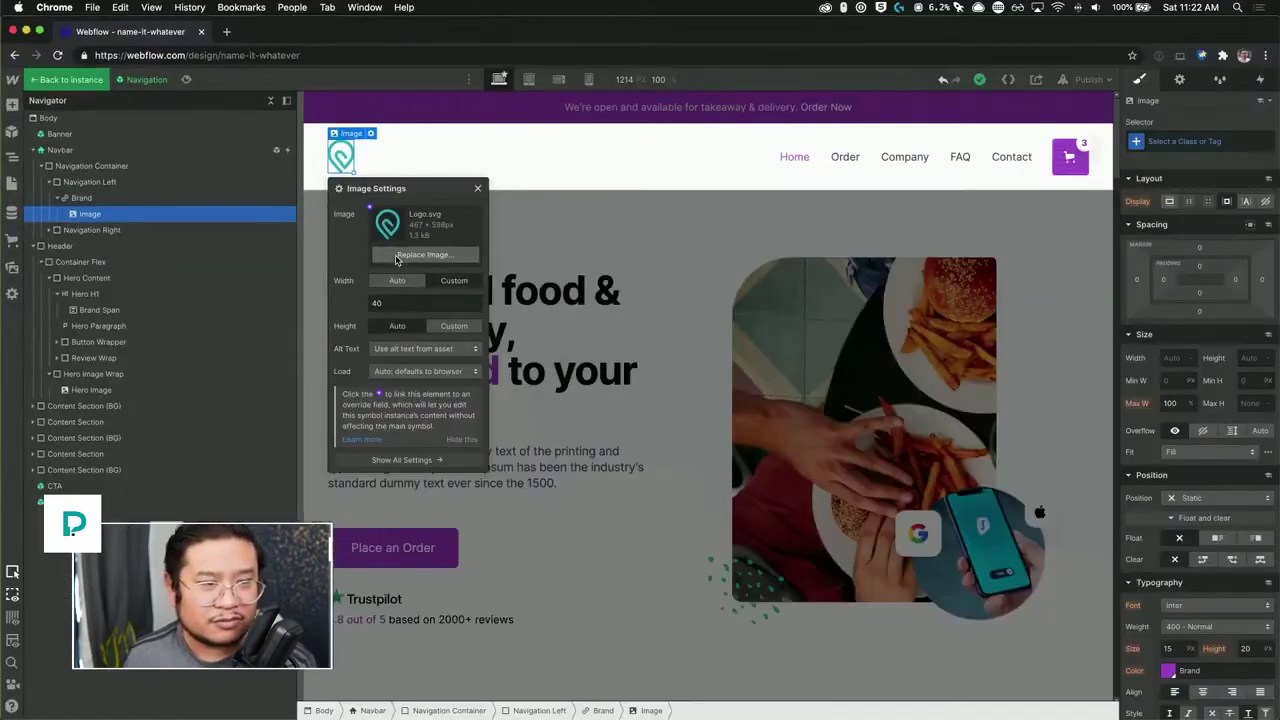
double_click(1002, 322)
Step: Toggle the BG Shape Content.svg background of the "The home of fresh products" section off and on, and view its settings
scroll(748, 308, down, 5)
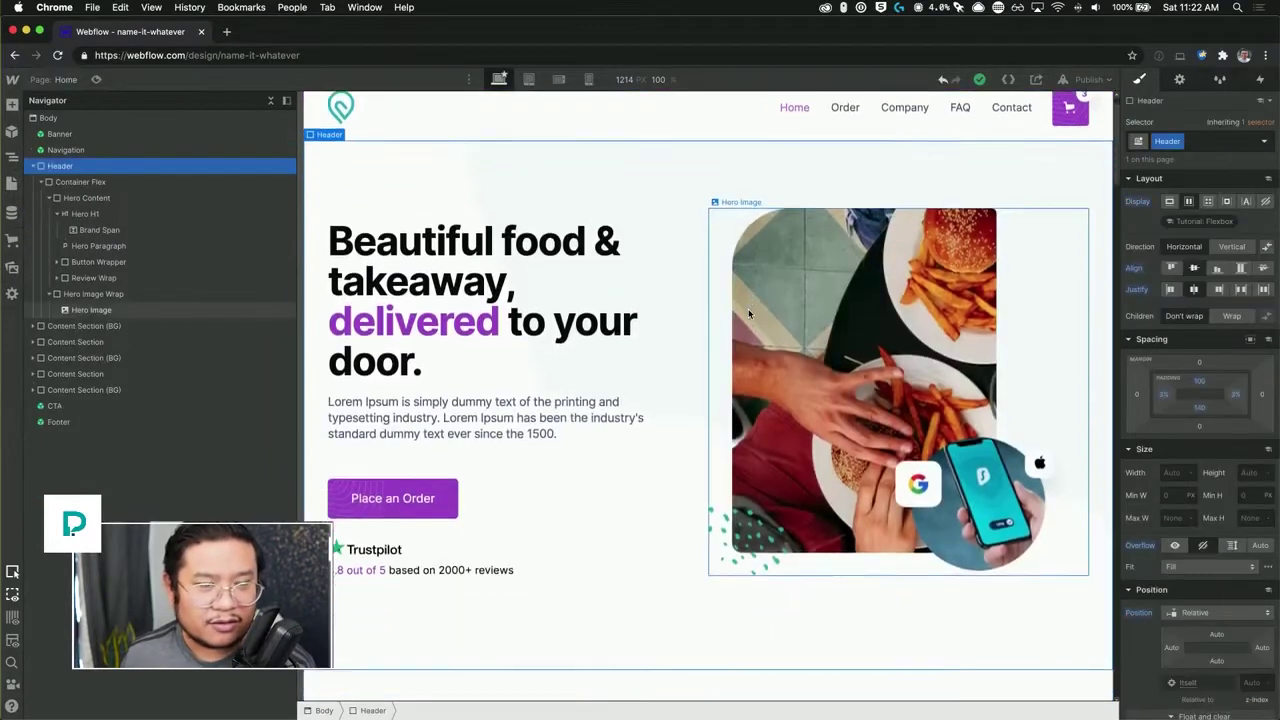
scroll(748, 314, down, 4)
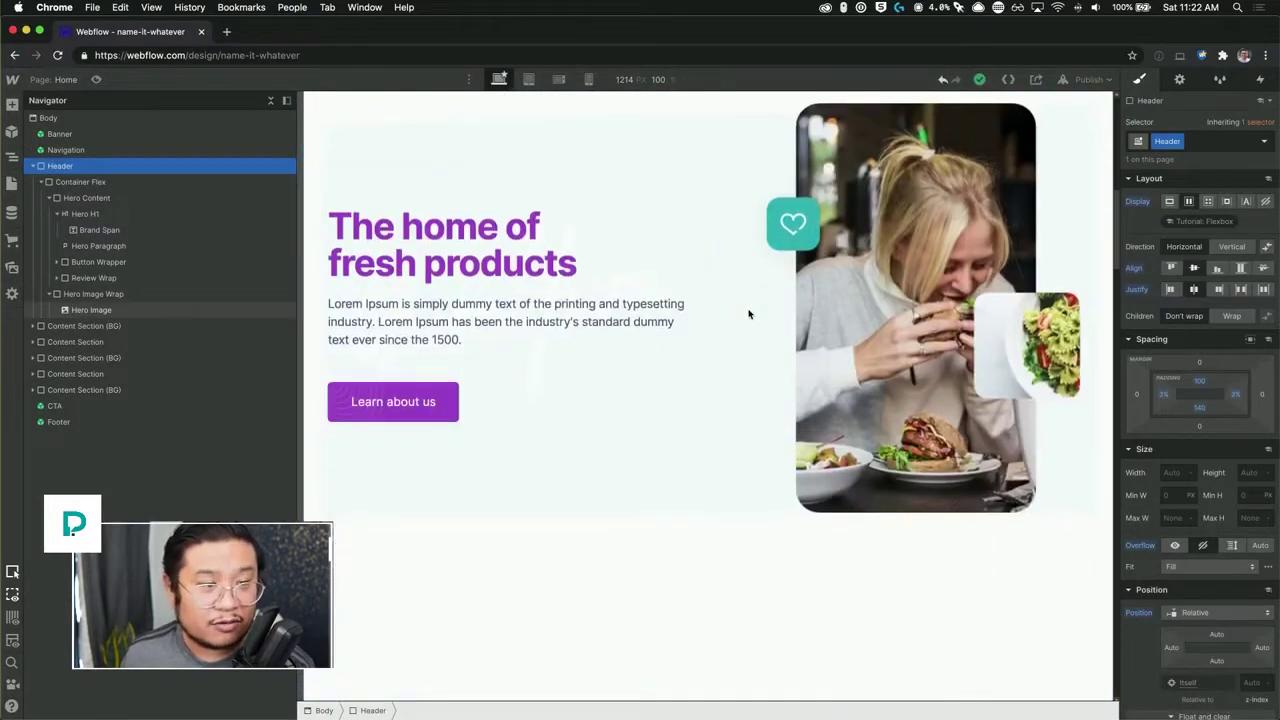
scroll(748, 310, up, 3)
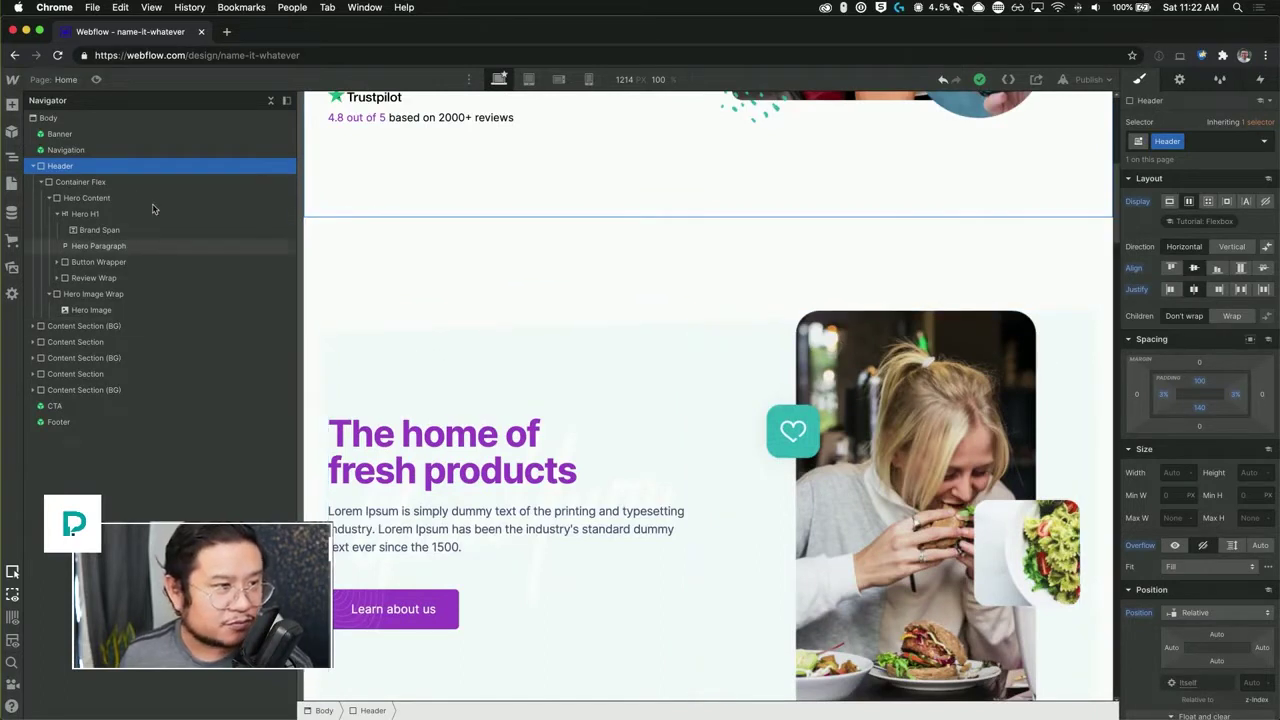
click(452, 266)
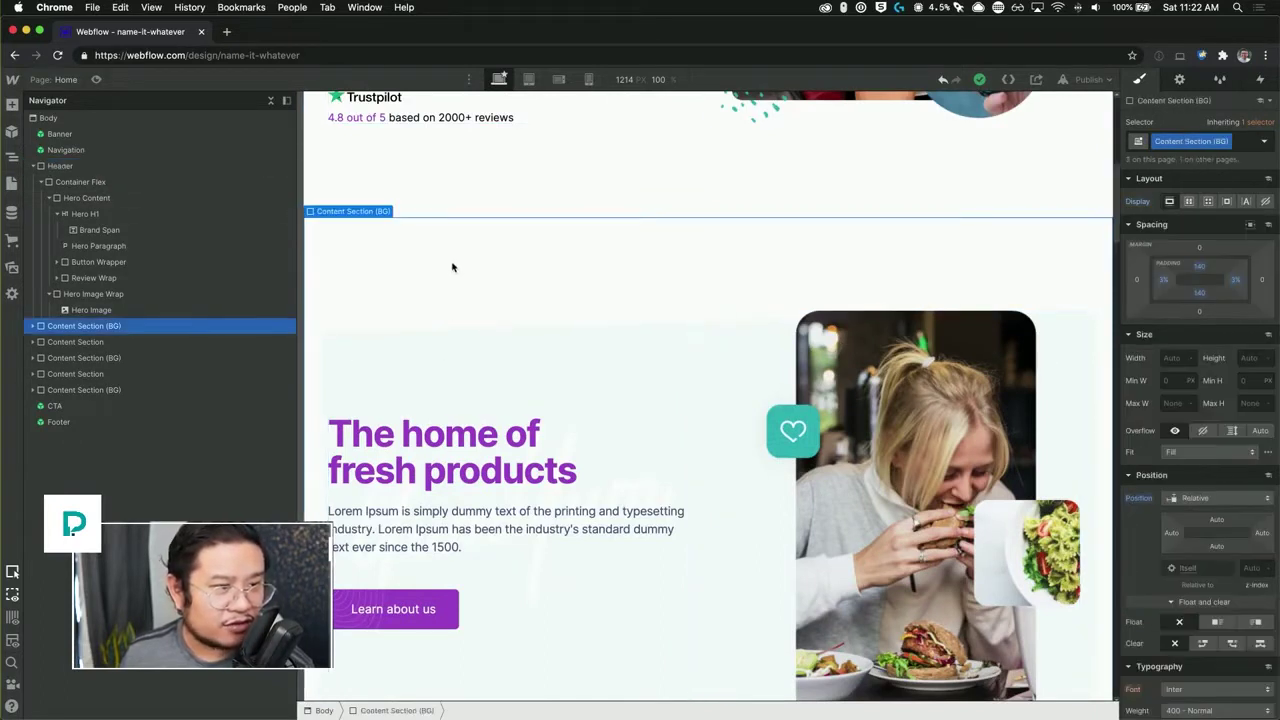
scroll(1190, 380, down, 10)
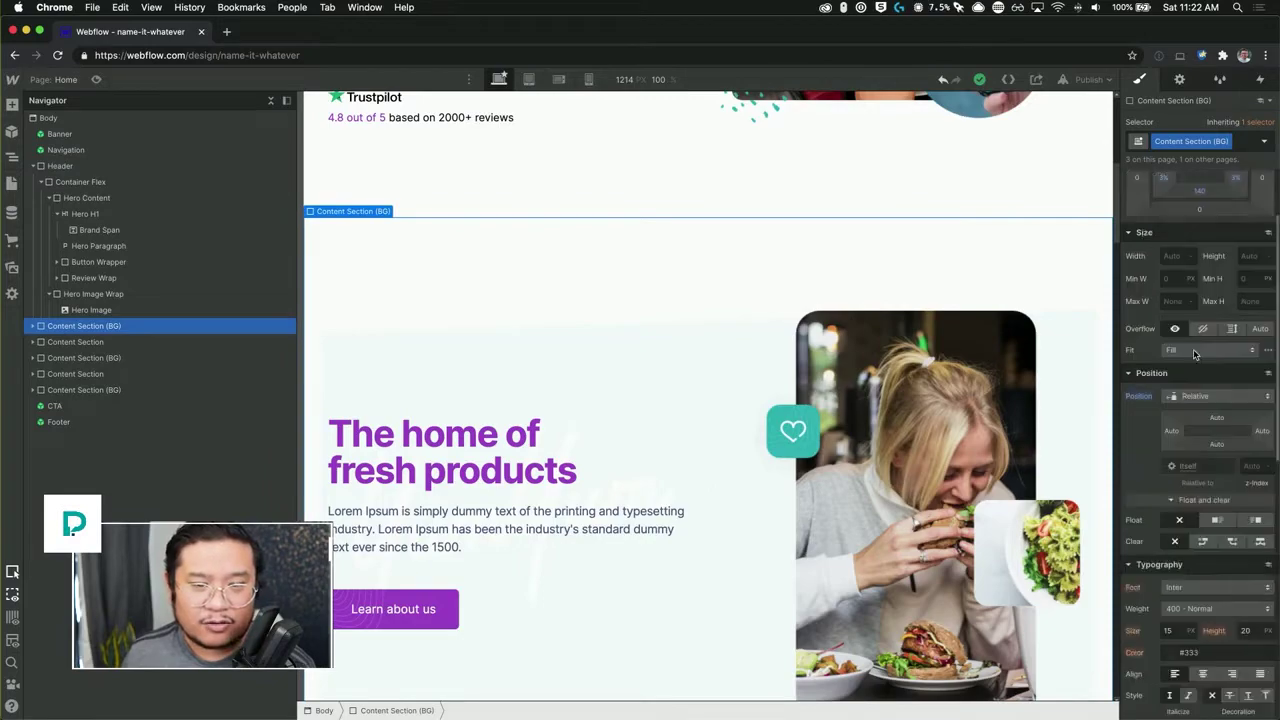
scroll(1203, 420, down, 1)
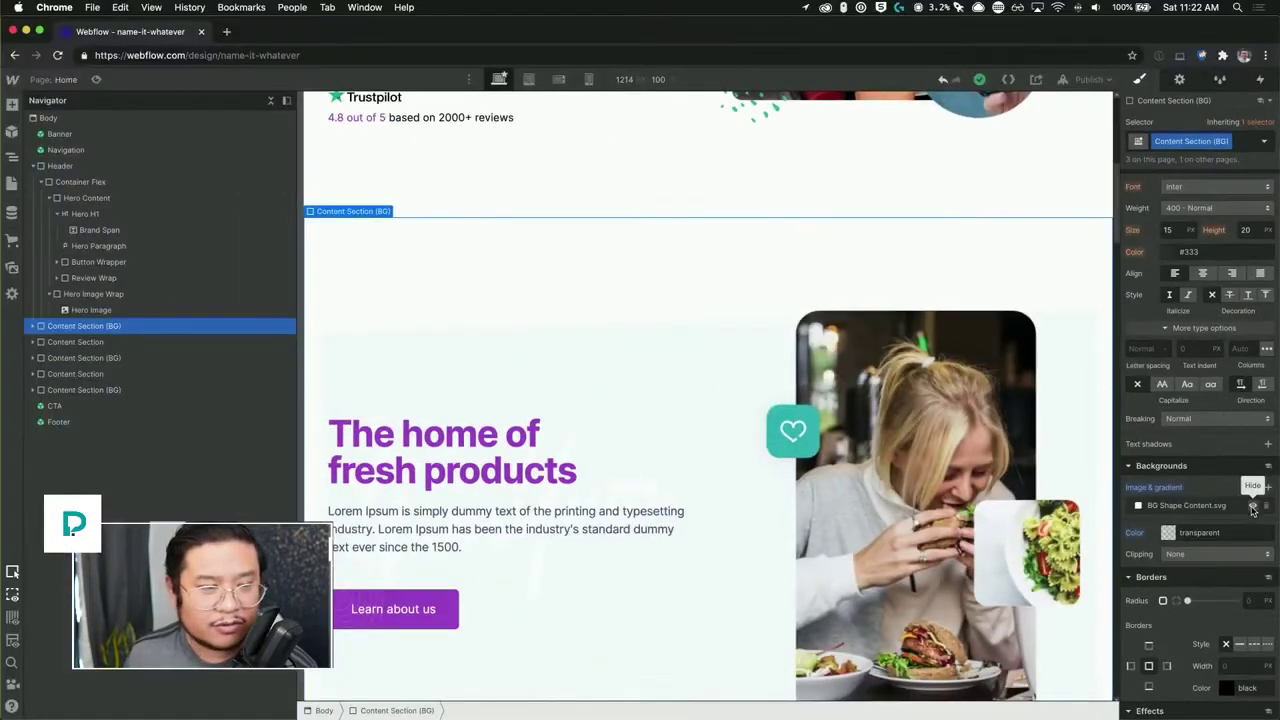
click(1253, 507)
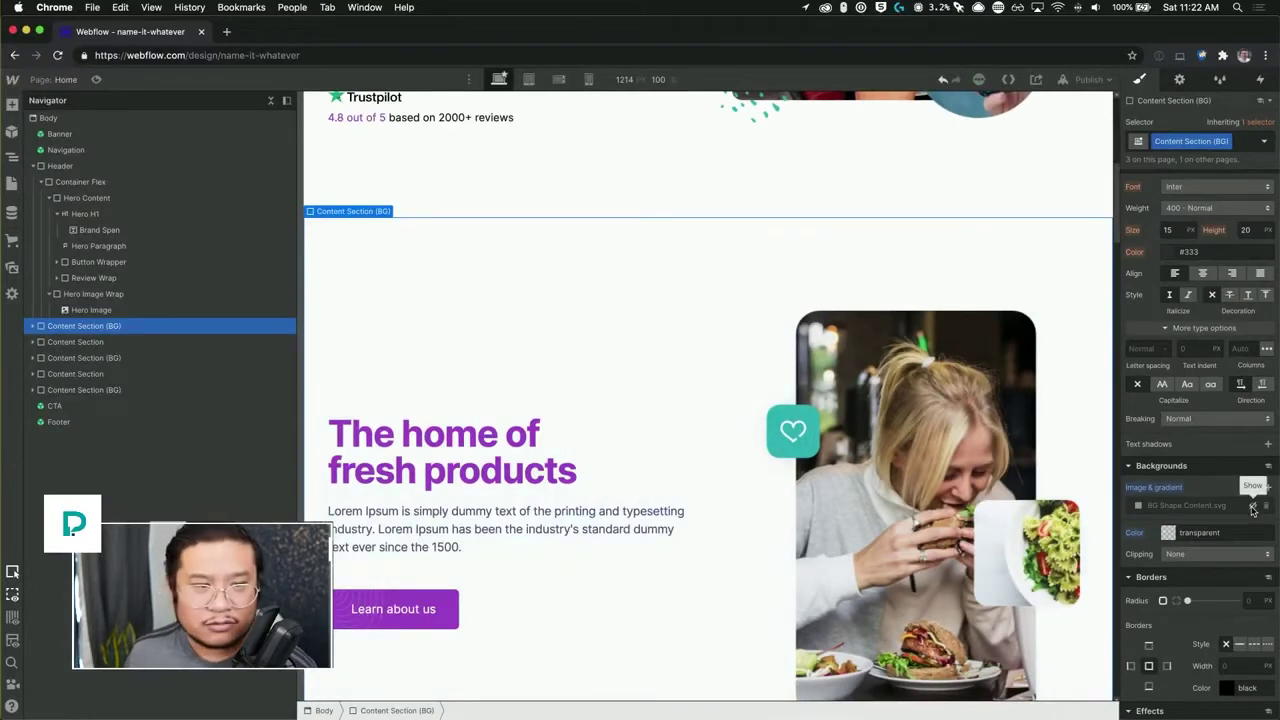
click(1253, 507)
click(1253, 507)
click(1253, 507)
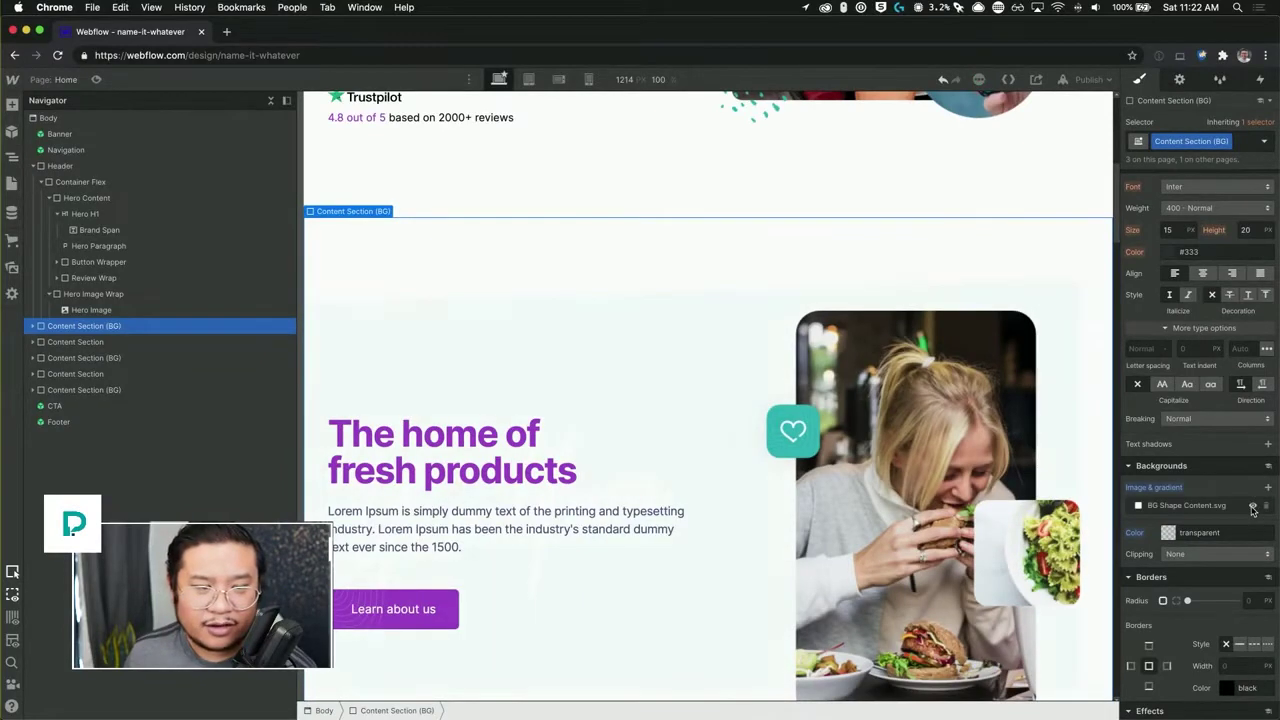
click(1253, 507)
click(1253, 507)
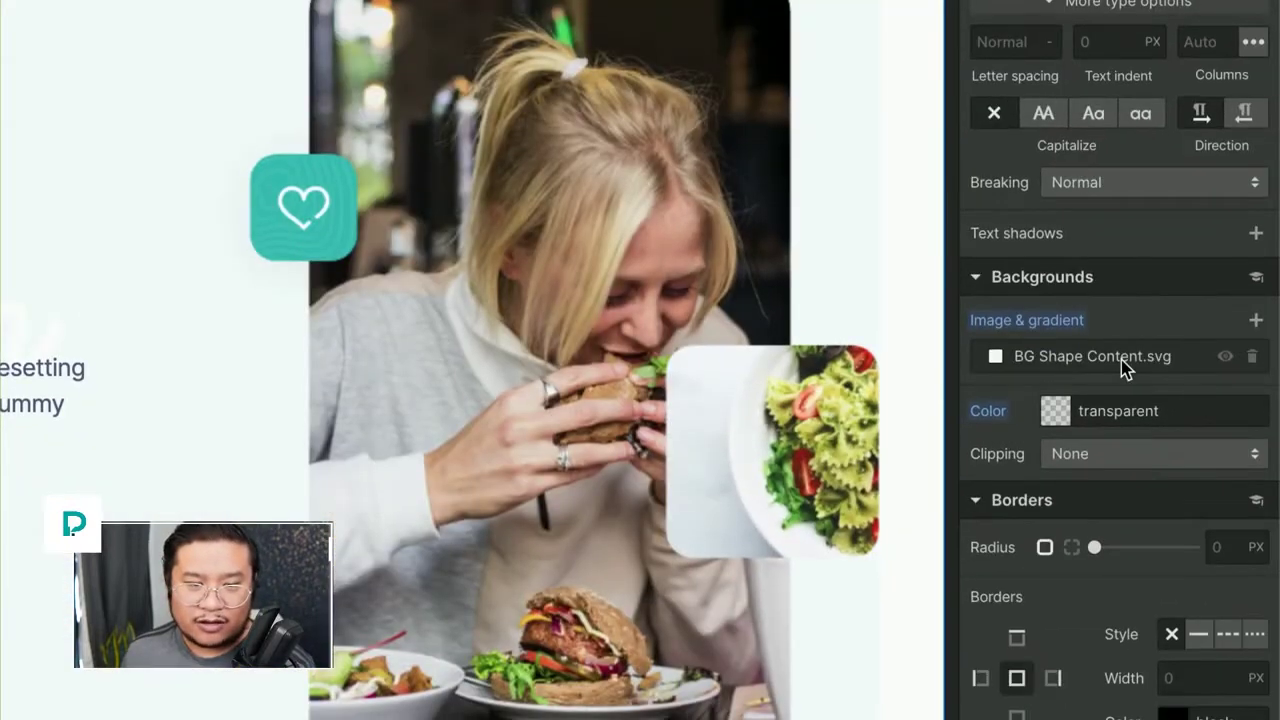
click(1120, 362)
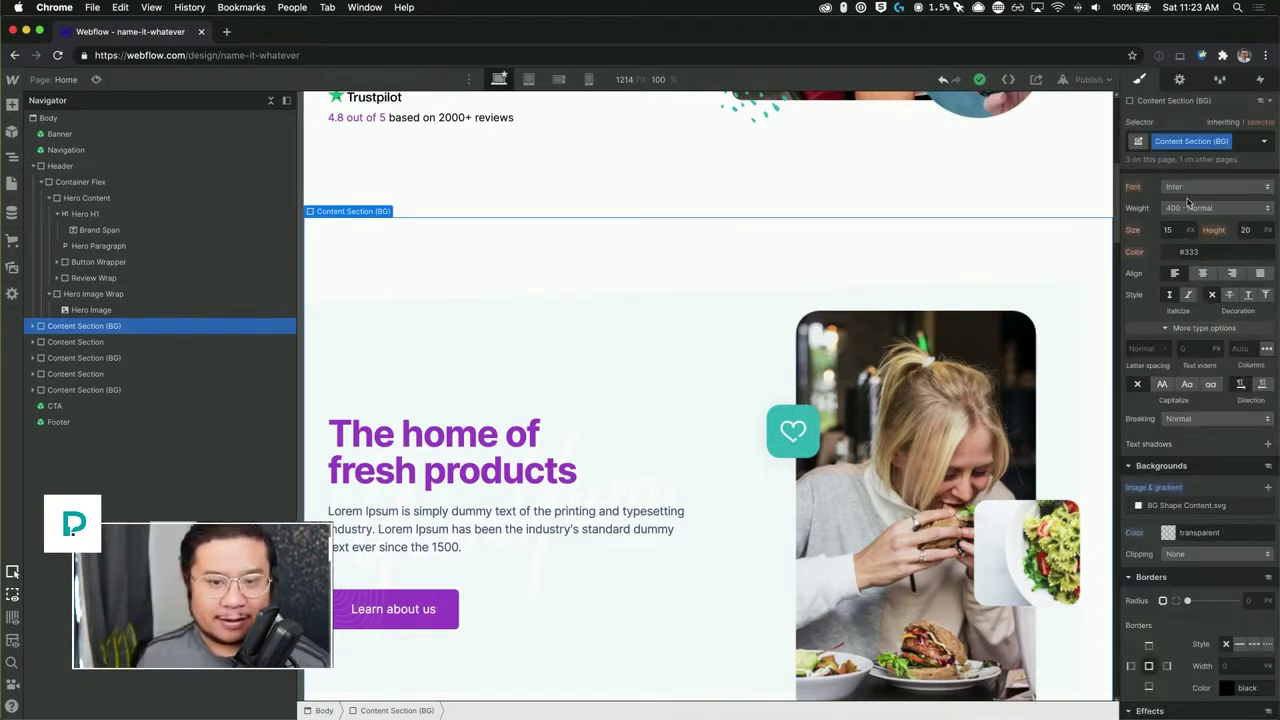
click(1192, 200)
Step: Review the home page from the hero down to the "Browse our menu" section and select its Burger Dreams menu item
scroll(901, 335, up, 5)
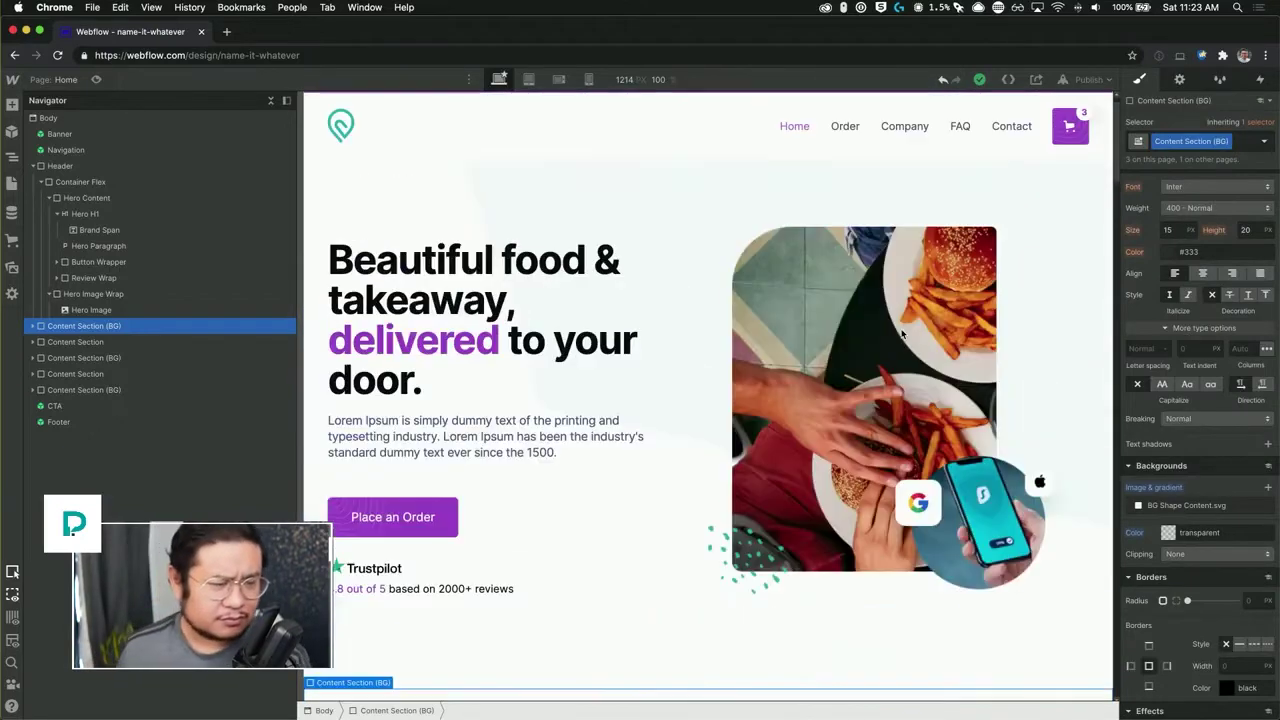
scroll(901, 335, down, 3)
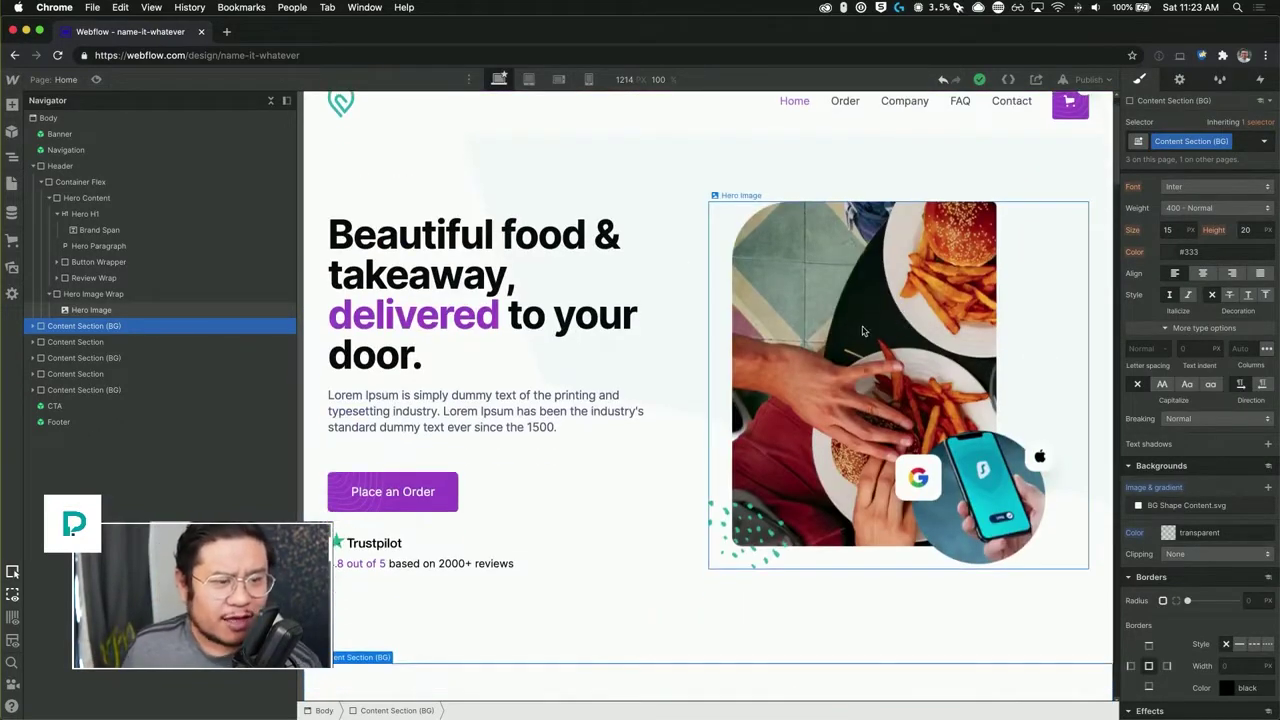
scroll(851, 333, down, 10)
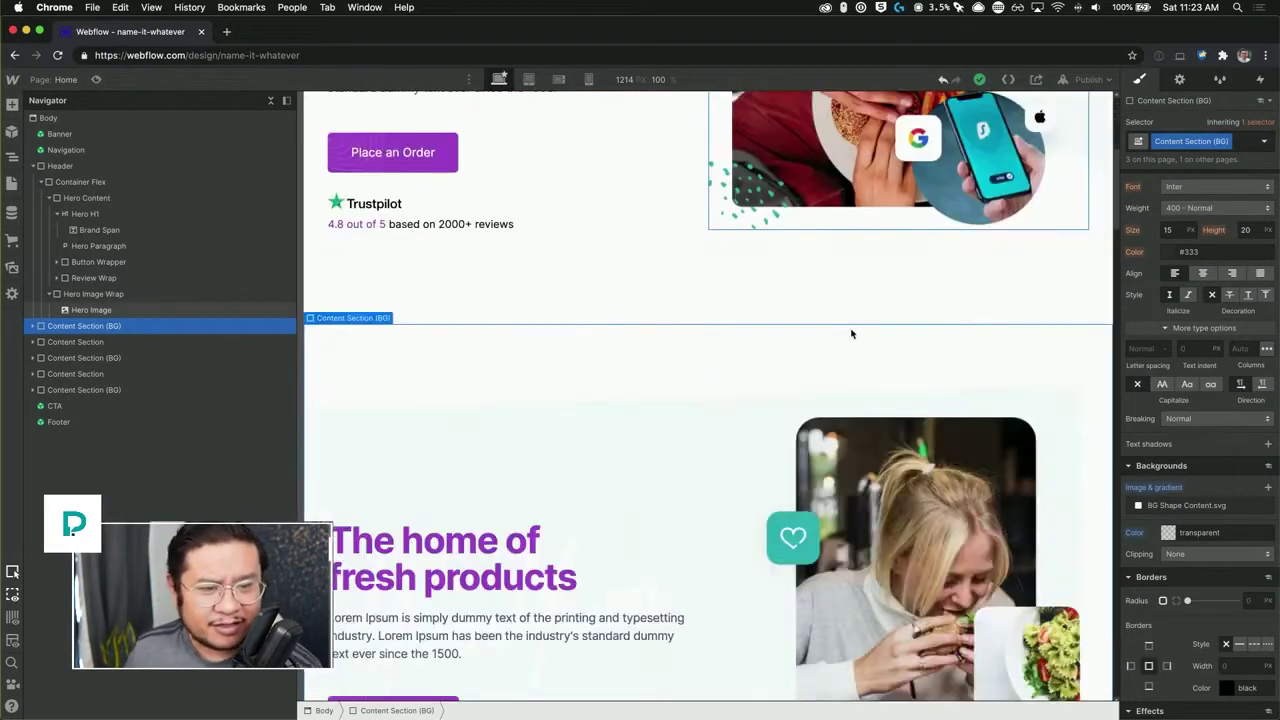
scroll(851, 333, down, 10)
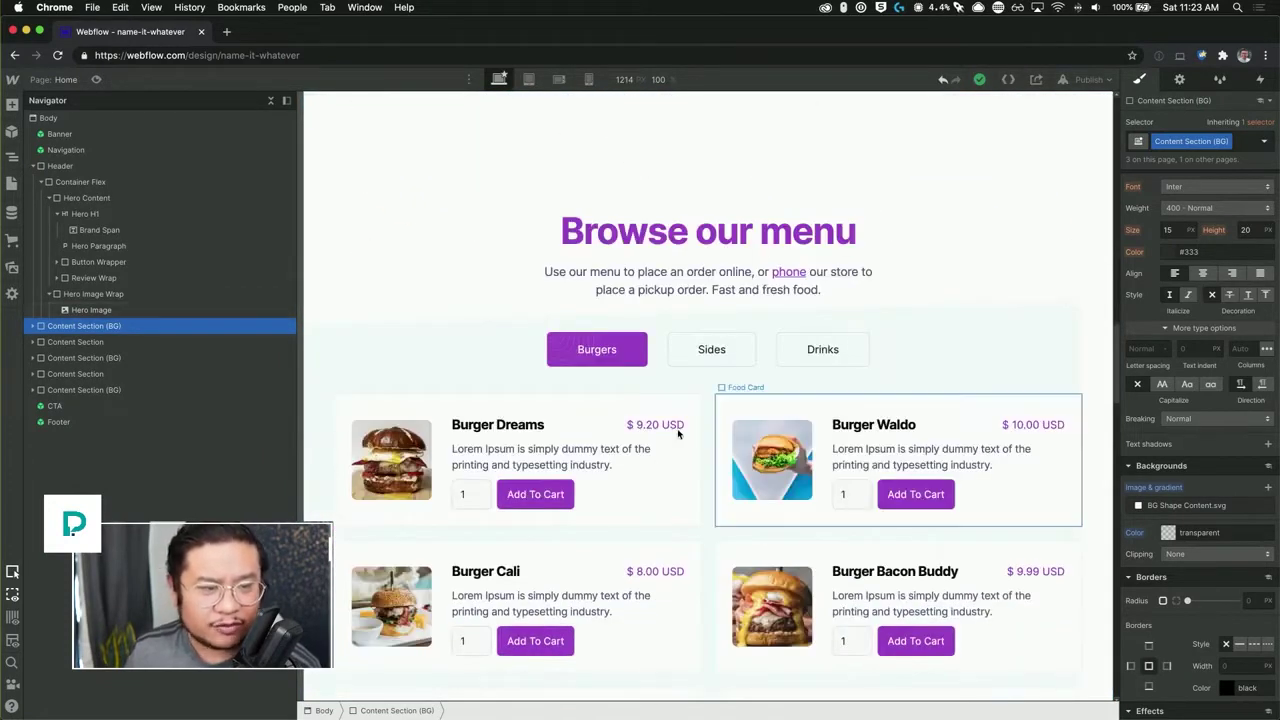
click(707, 467)
scroll(707, 467, down, 5)
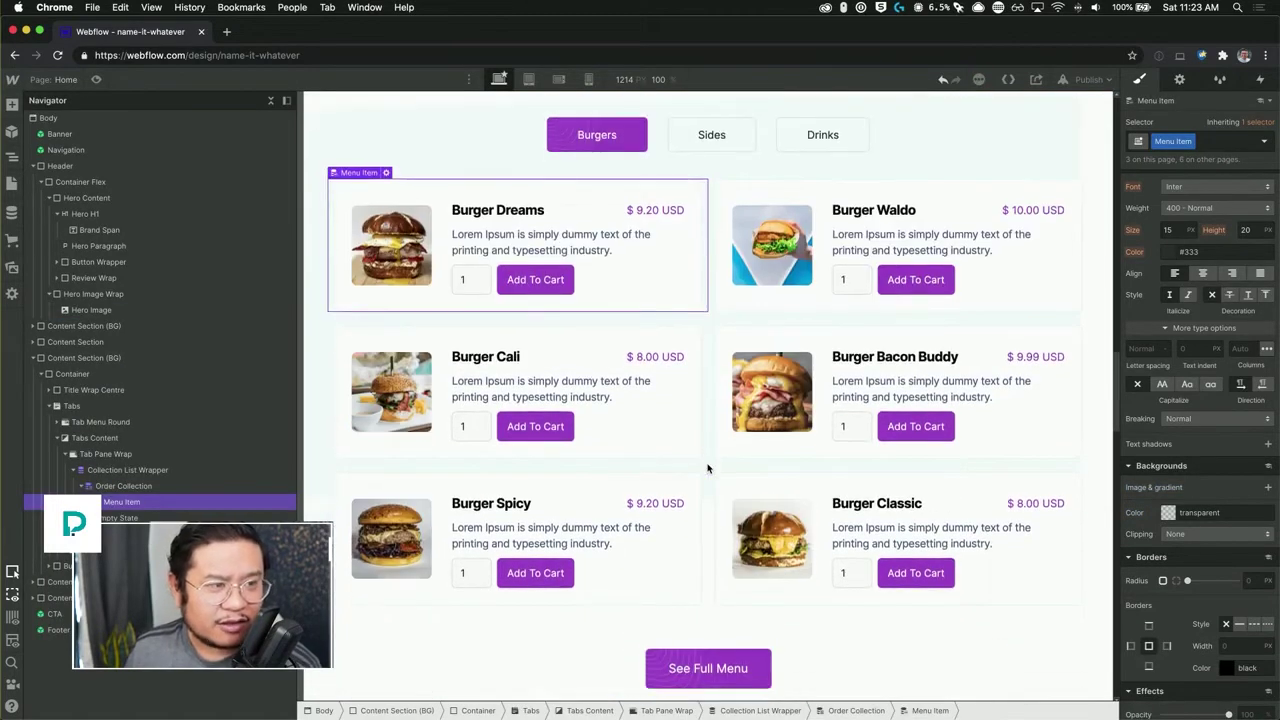
scroll(524, 238, up, 1)
scroll(524, 238, up, 5)
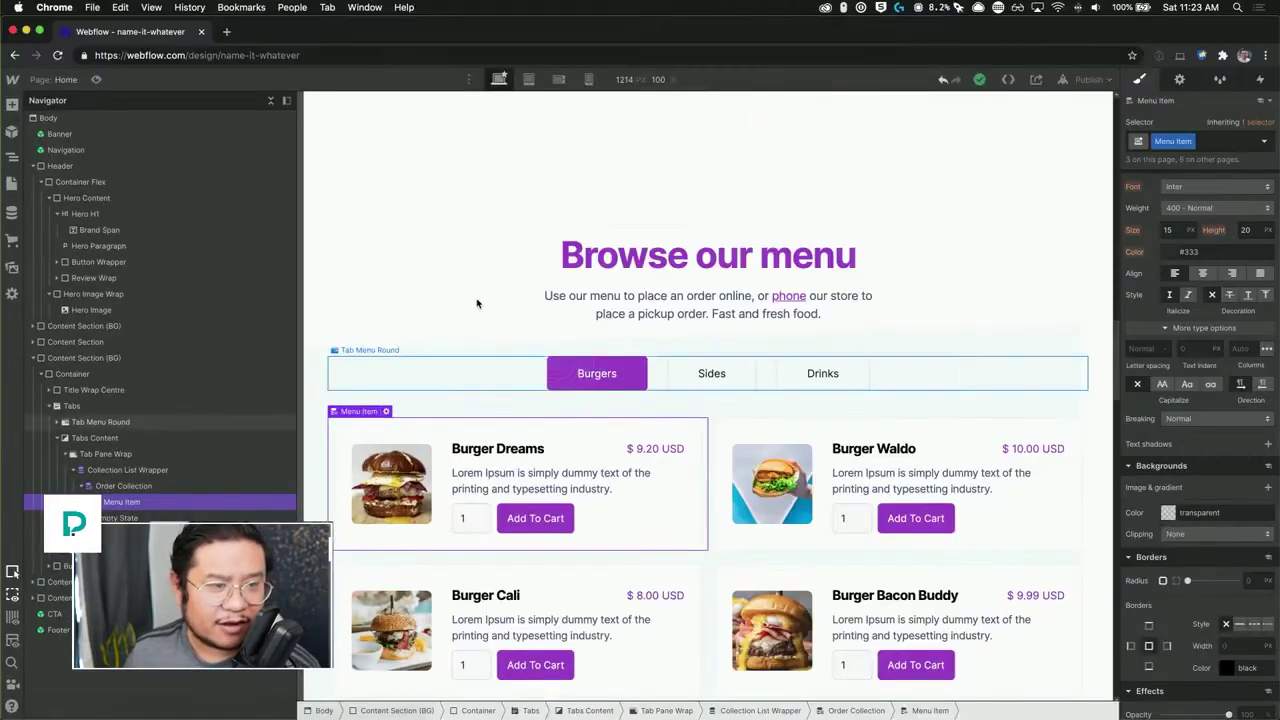
Step: Select the "Browse our menu" heading and check the project's CMS Collections and Ecommerce entries
click(599, 260)
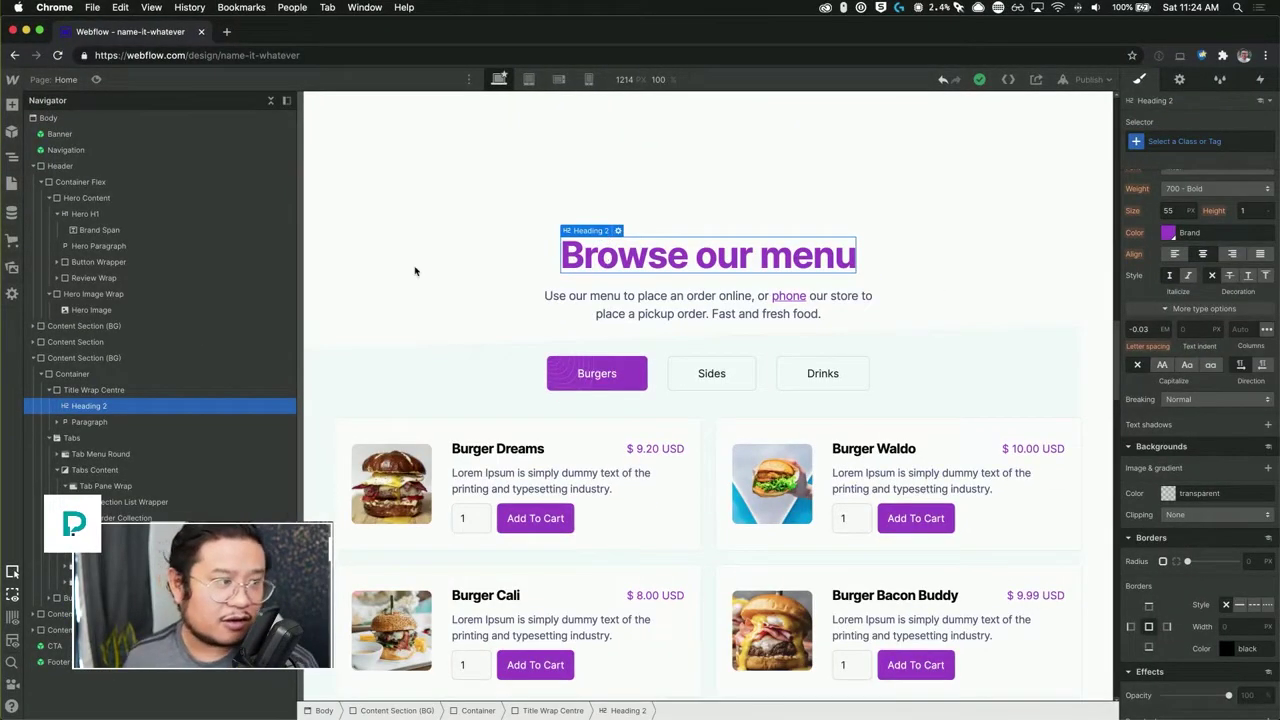
click(10, 213)
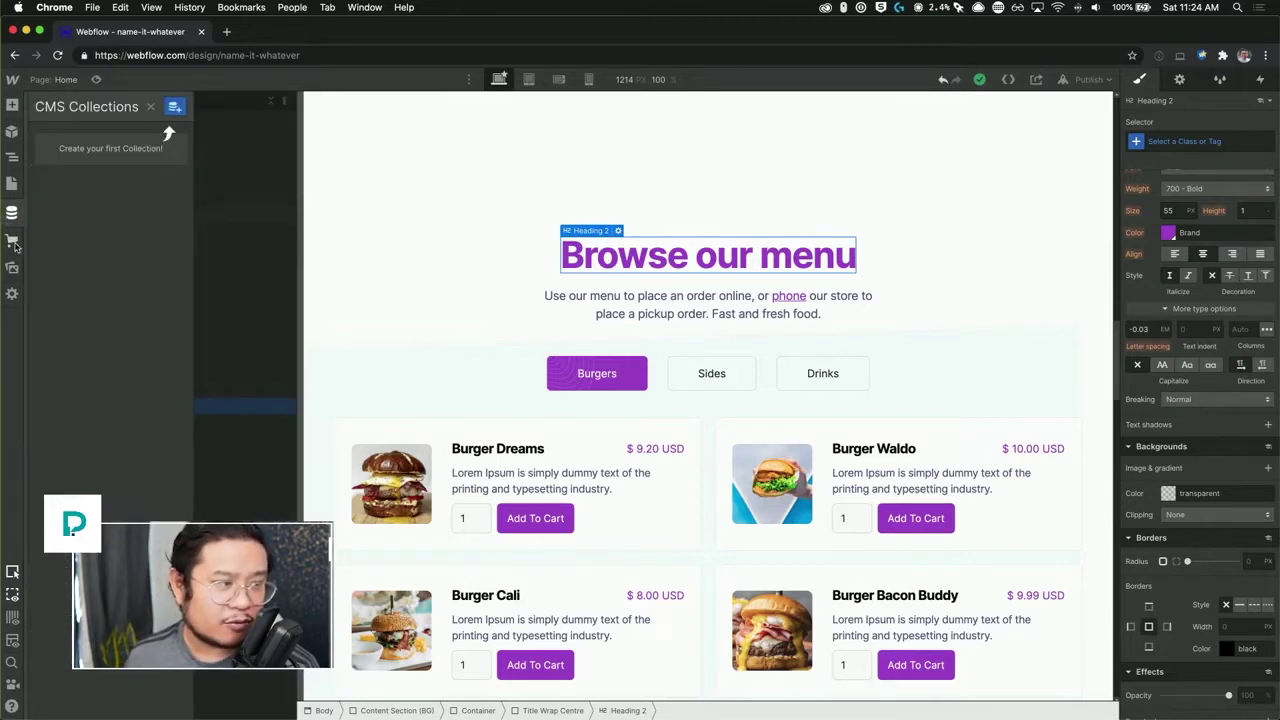
click(13, 241)
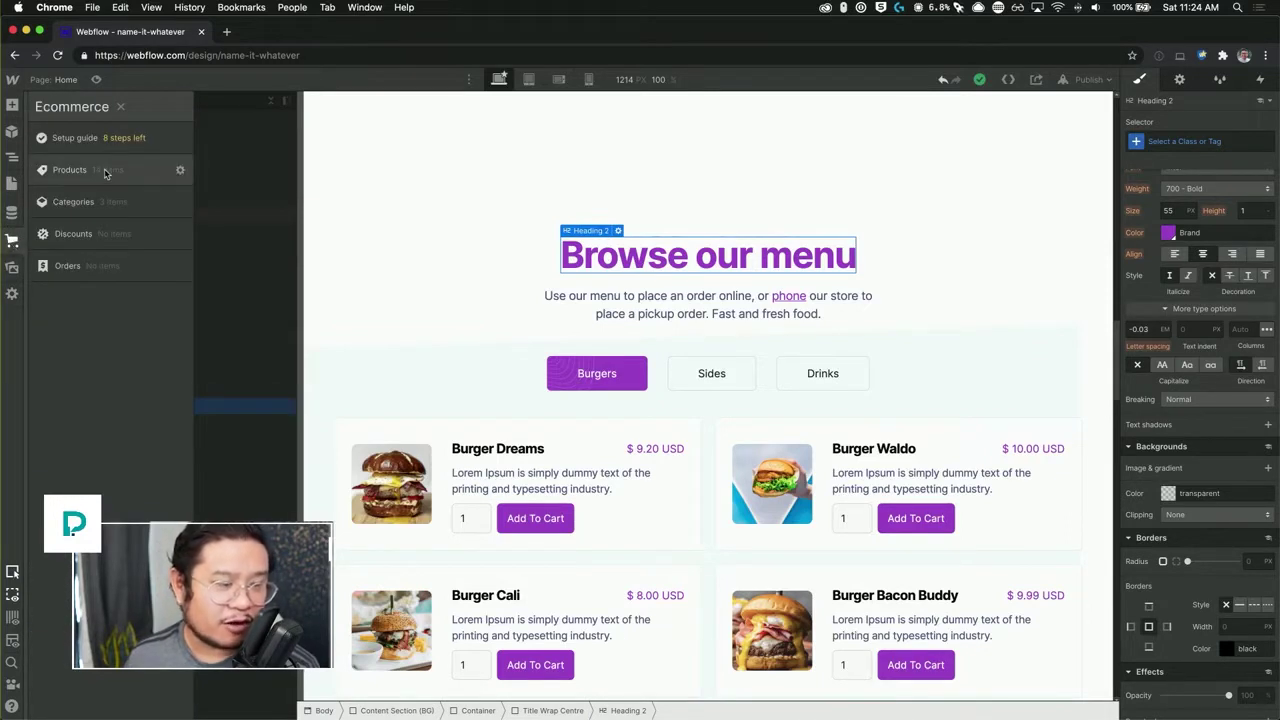
Step: Inspect the Burger Dreams food card, its Tab Pane Wrap and Collection List Wrapper, and the product binding of its name heading
click(366, 432)
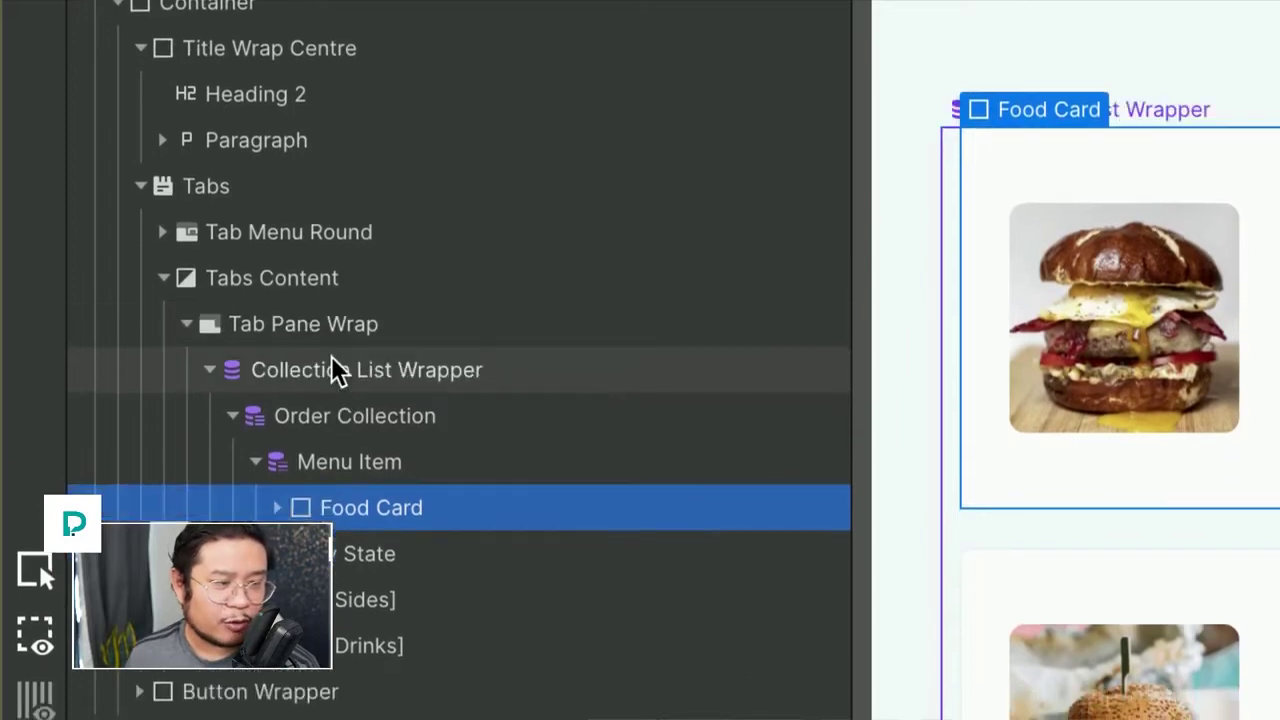
click(396, 368)
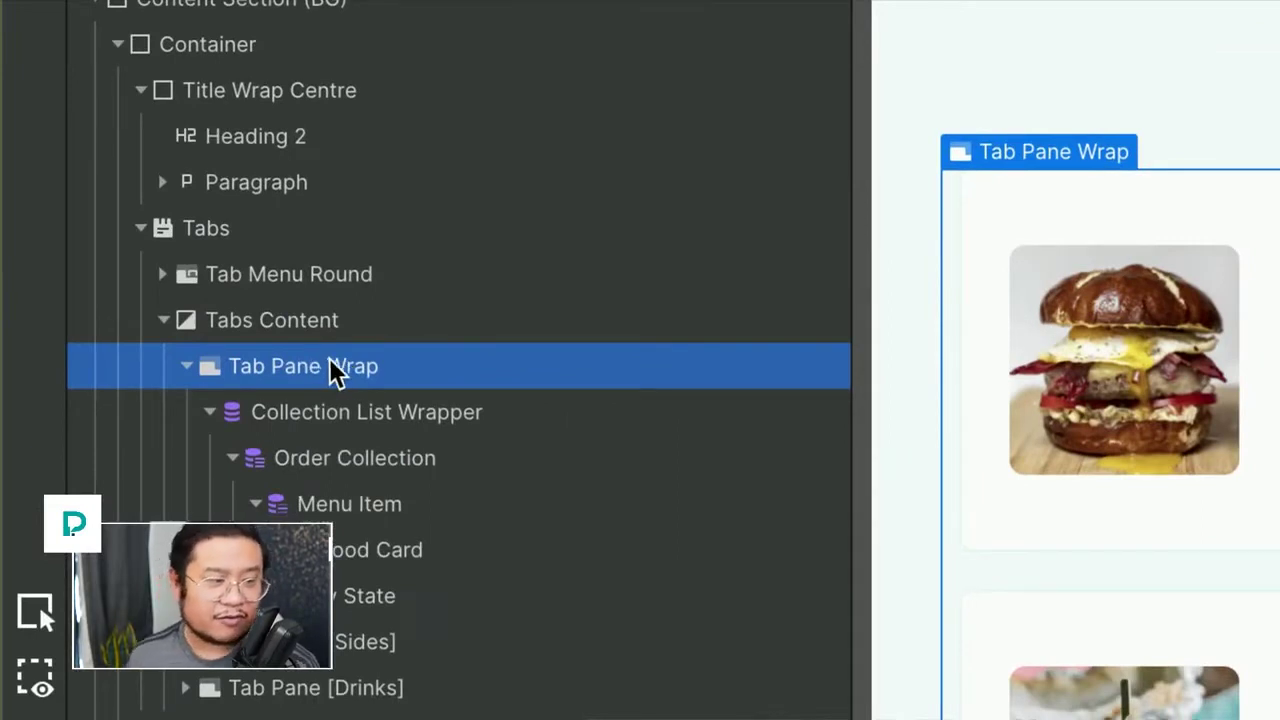
click(355, 408)
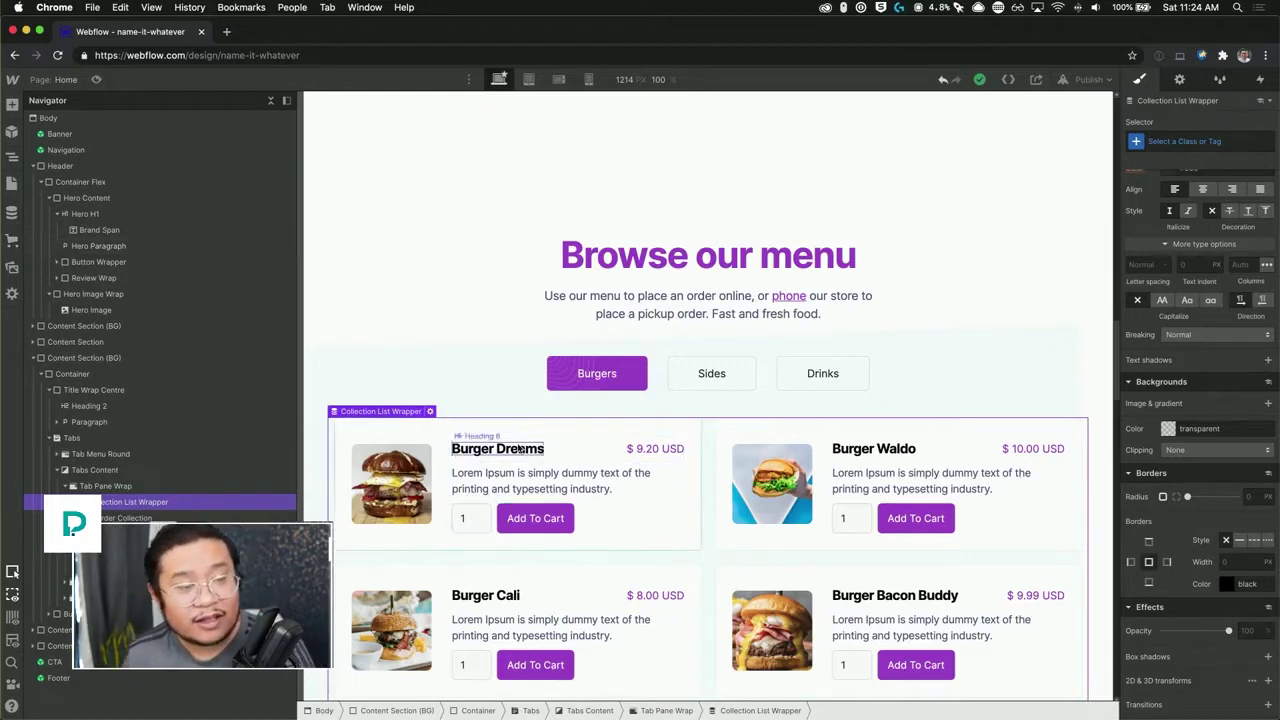
click(519, 450)
click(519, 450)
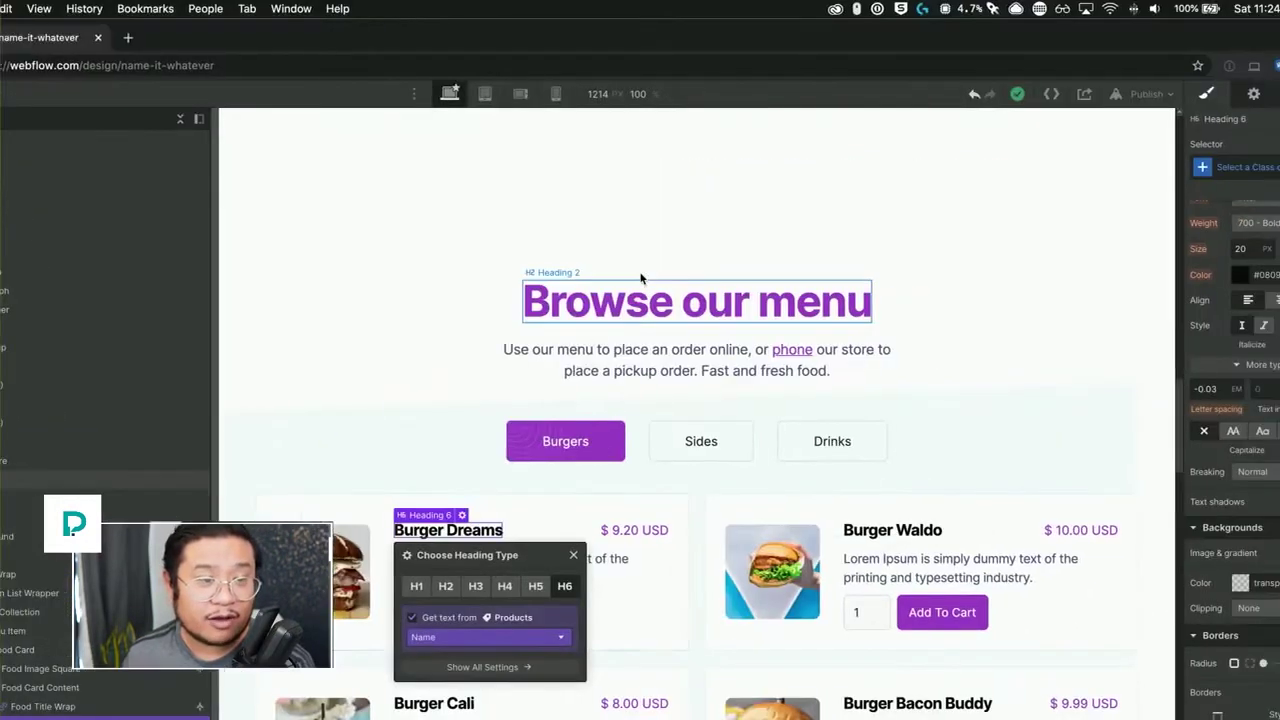
Step: Compare the directly editable "Browse our menu" heading with the bound Burger Dreams name and the card's Default State element
click(612, 300)
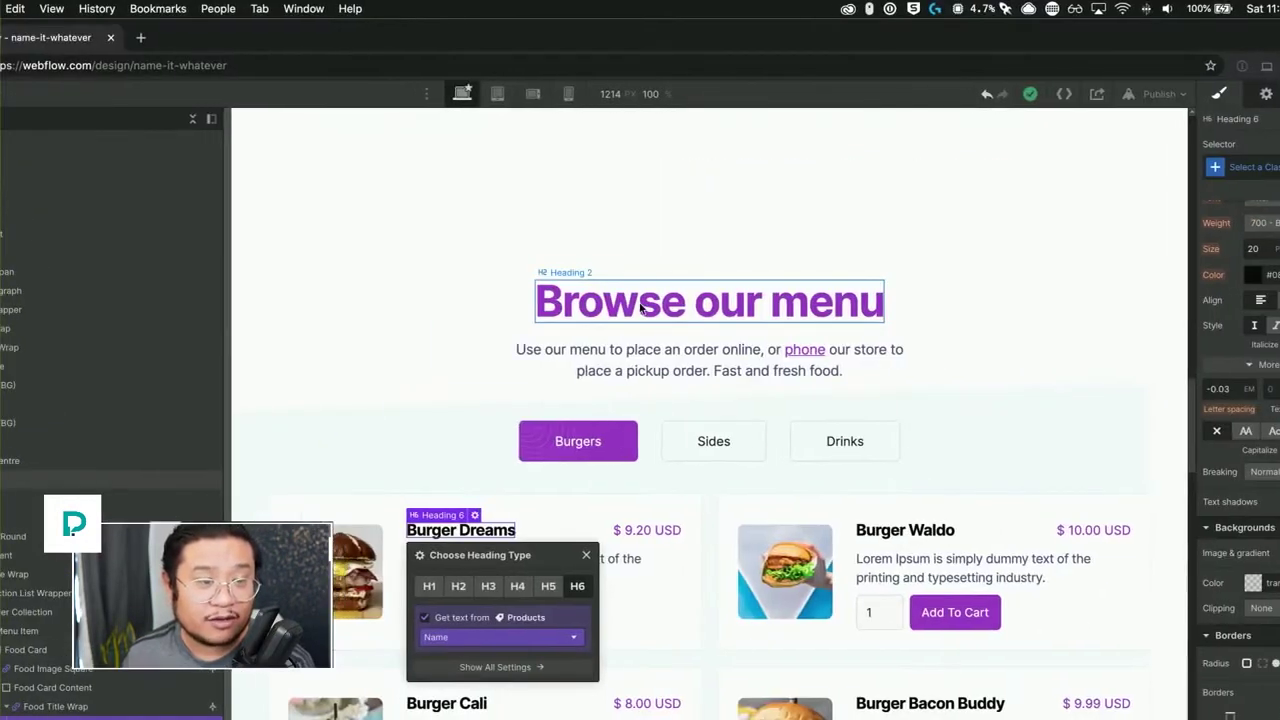
double_click(610, 300)
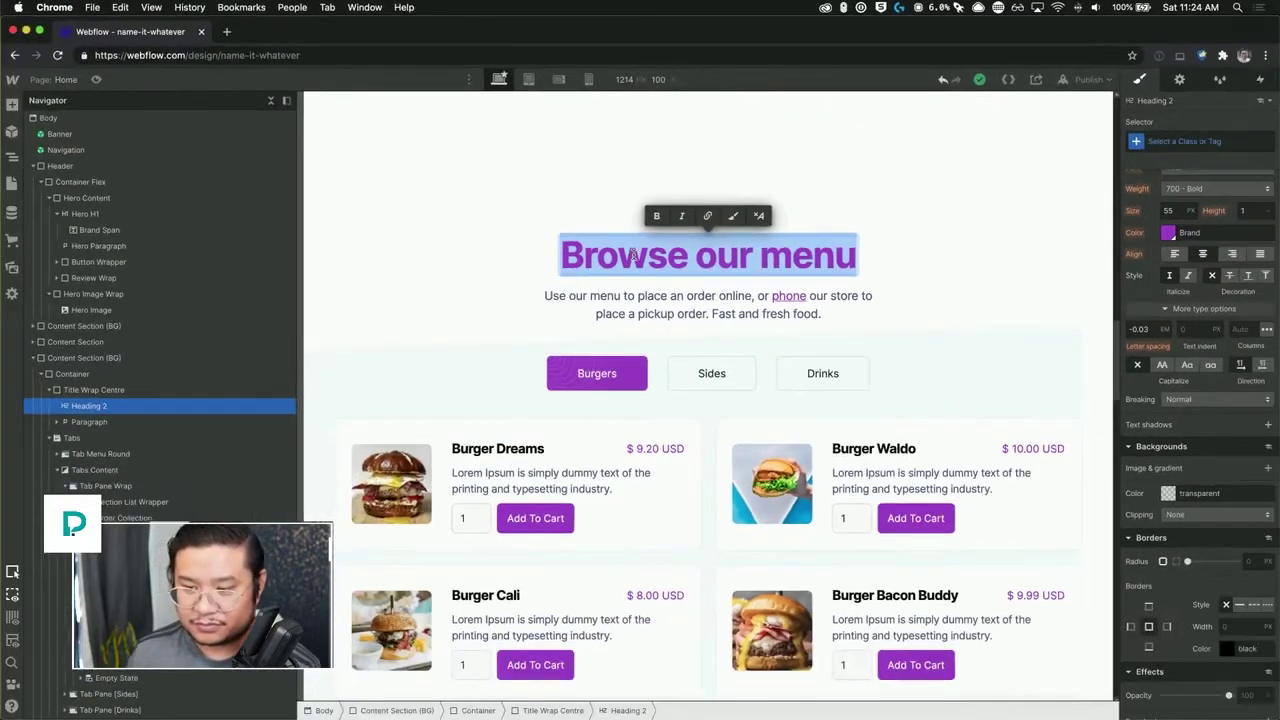
click(580, 335)
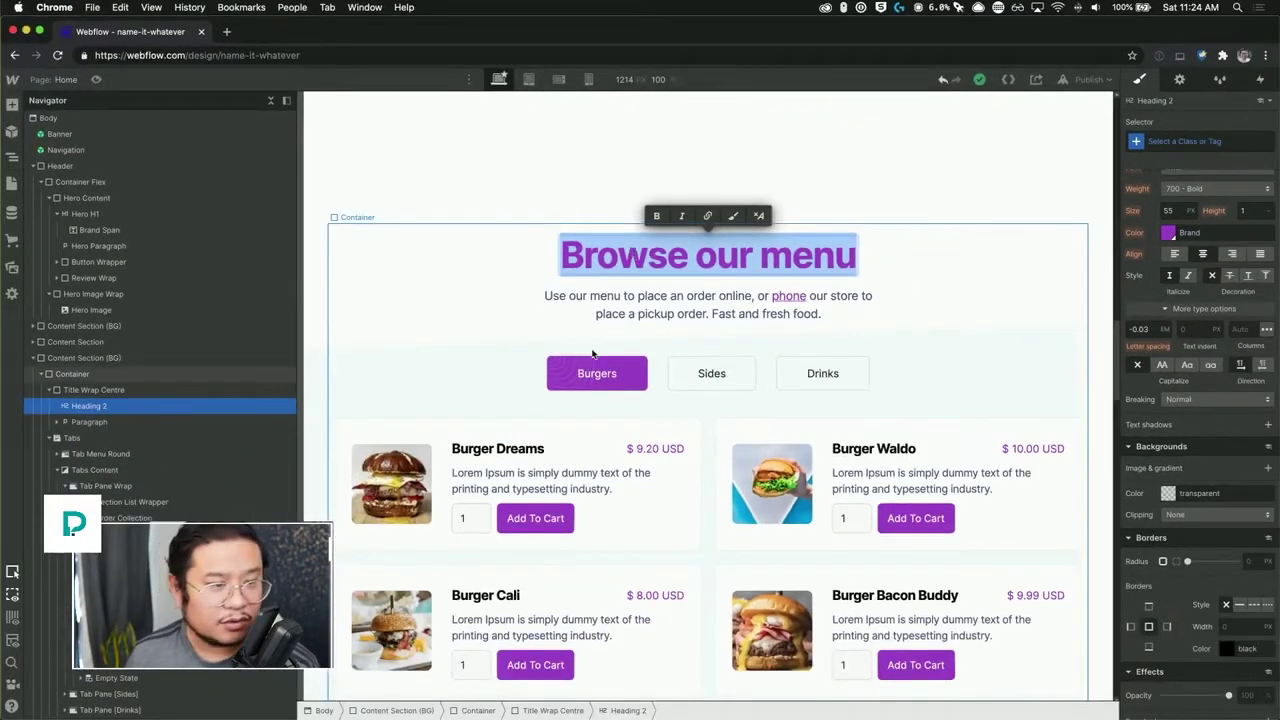
click(478, 450)
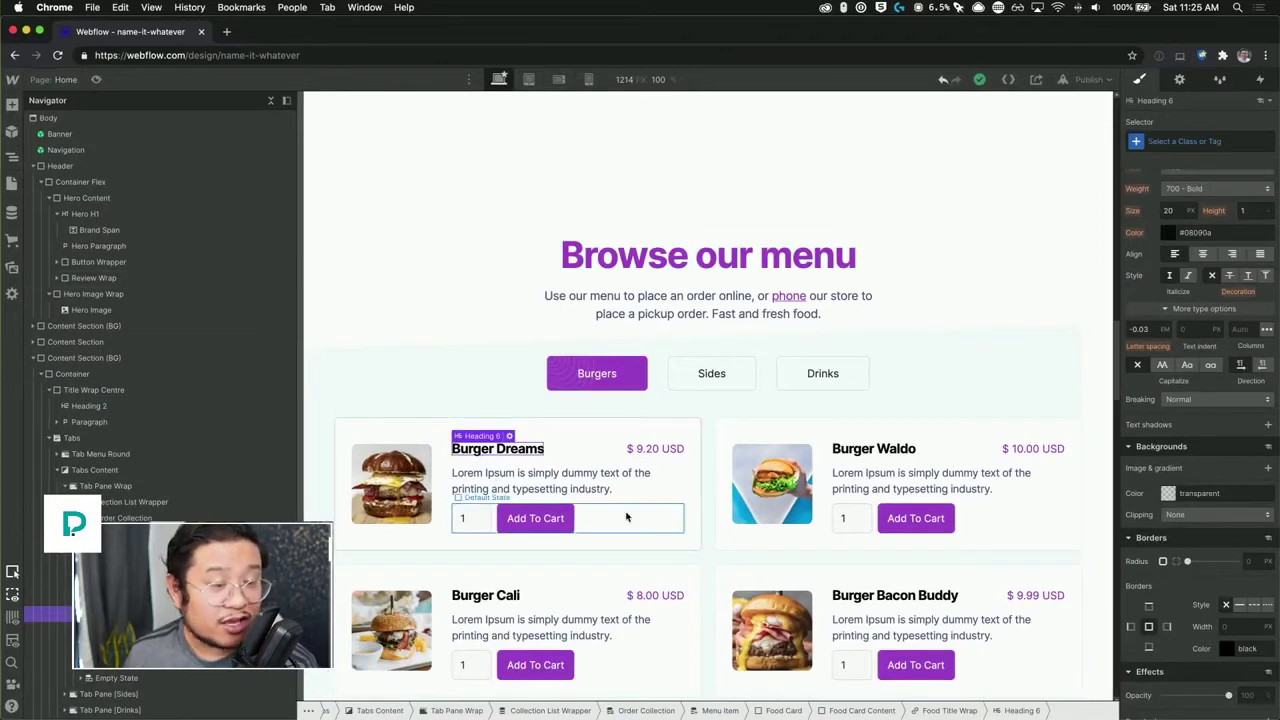
click(663, 517)
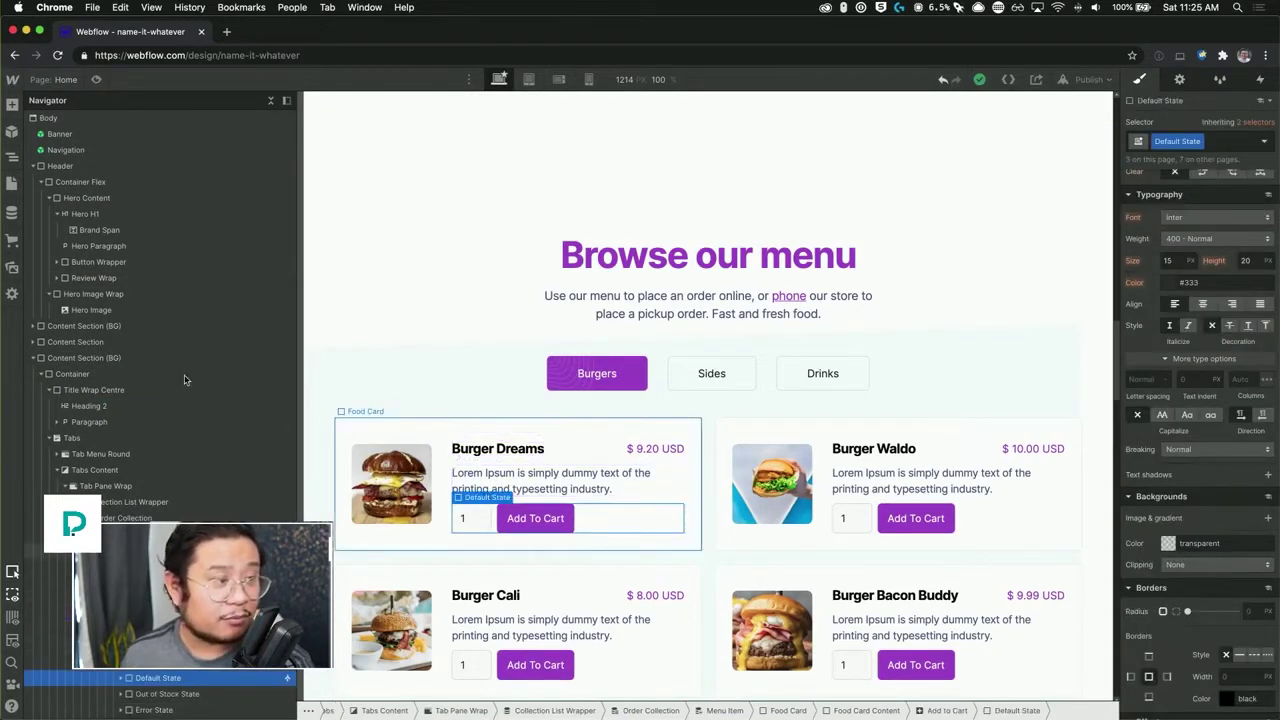
Step: Open the Burger Dreams product from the Ecommerce product list
click(12, 240)
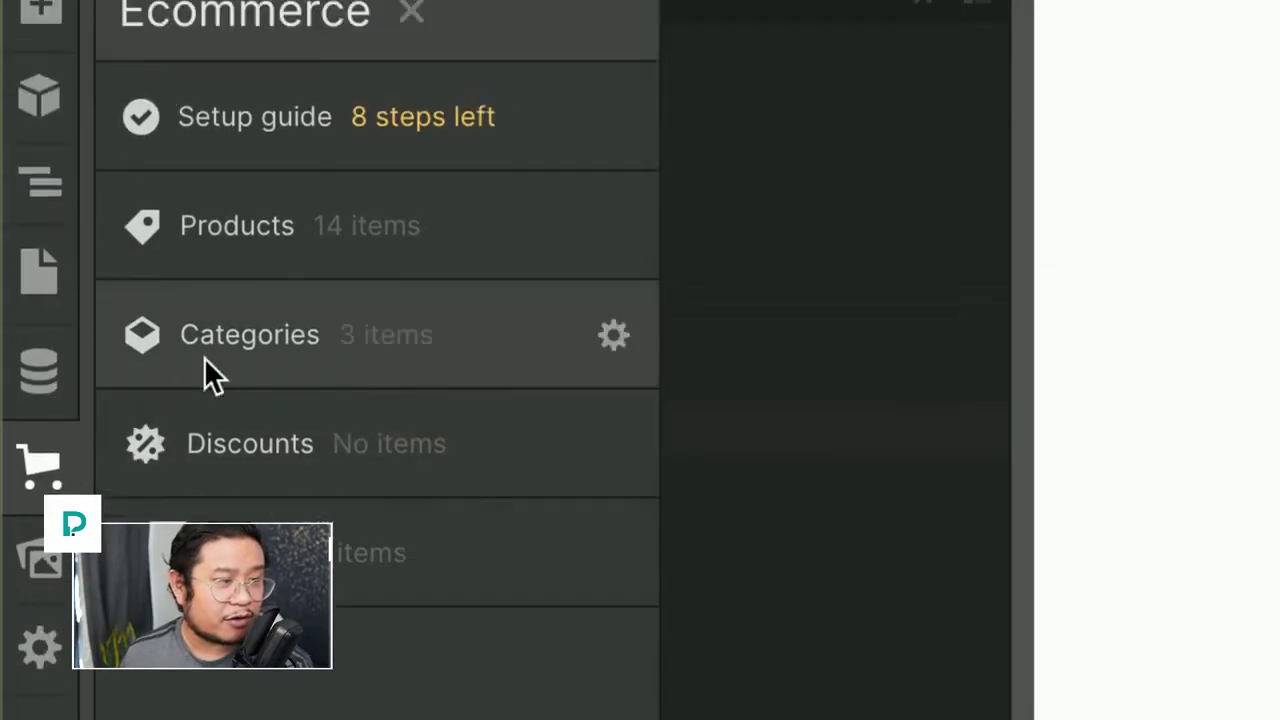
click(280, 128)
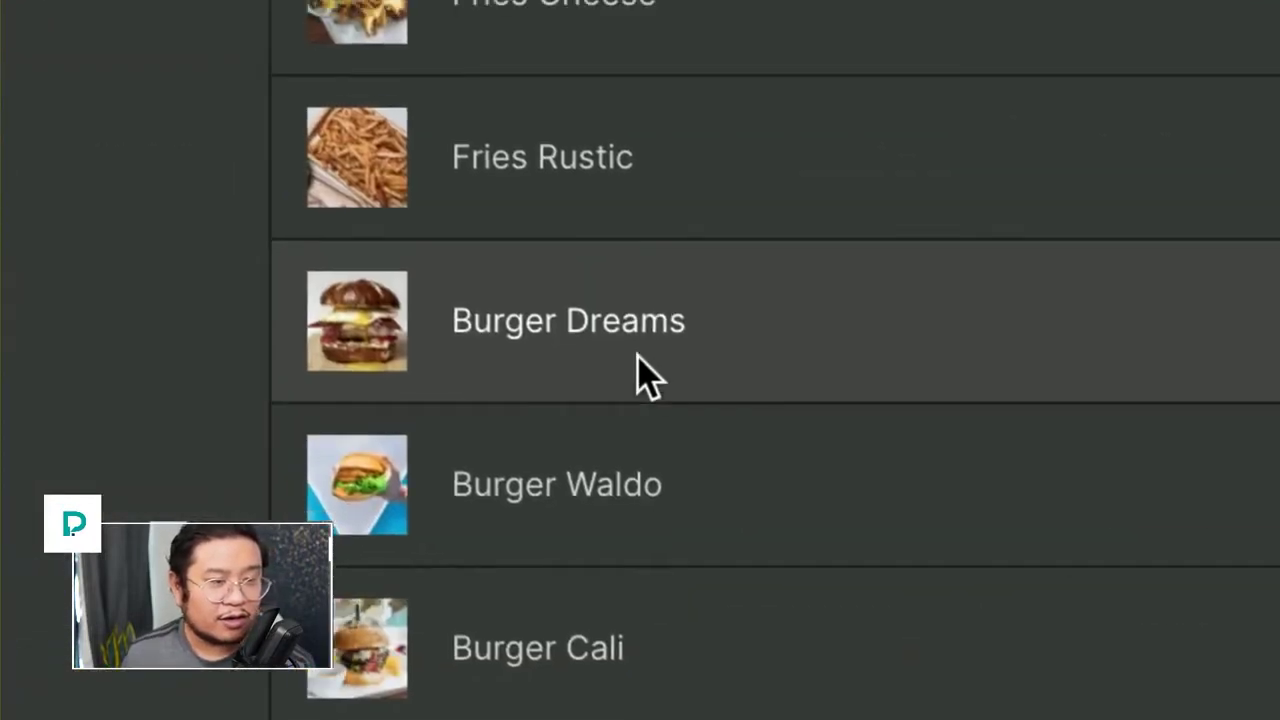
click(638, 358)
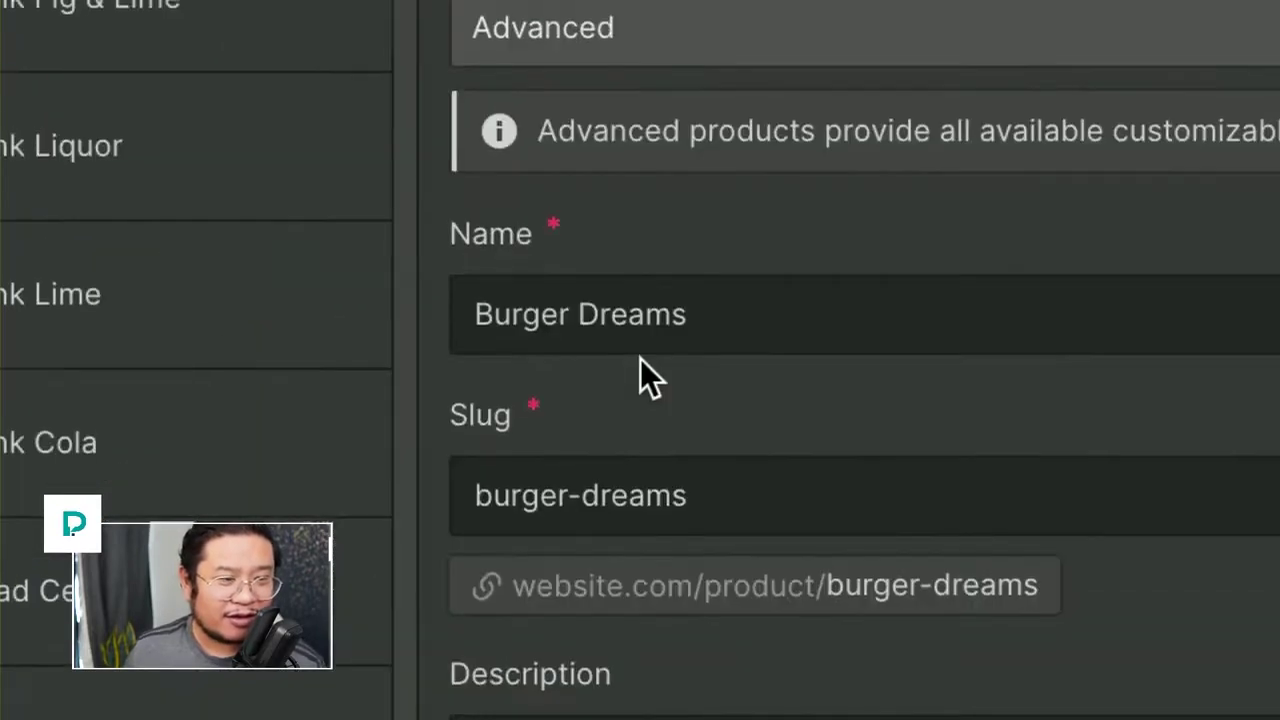
Step: Rename the Burger Dreams product to Burger Time, change its slug to burger-time, save it and return to the page canvas
double_click(407, 208)
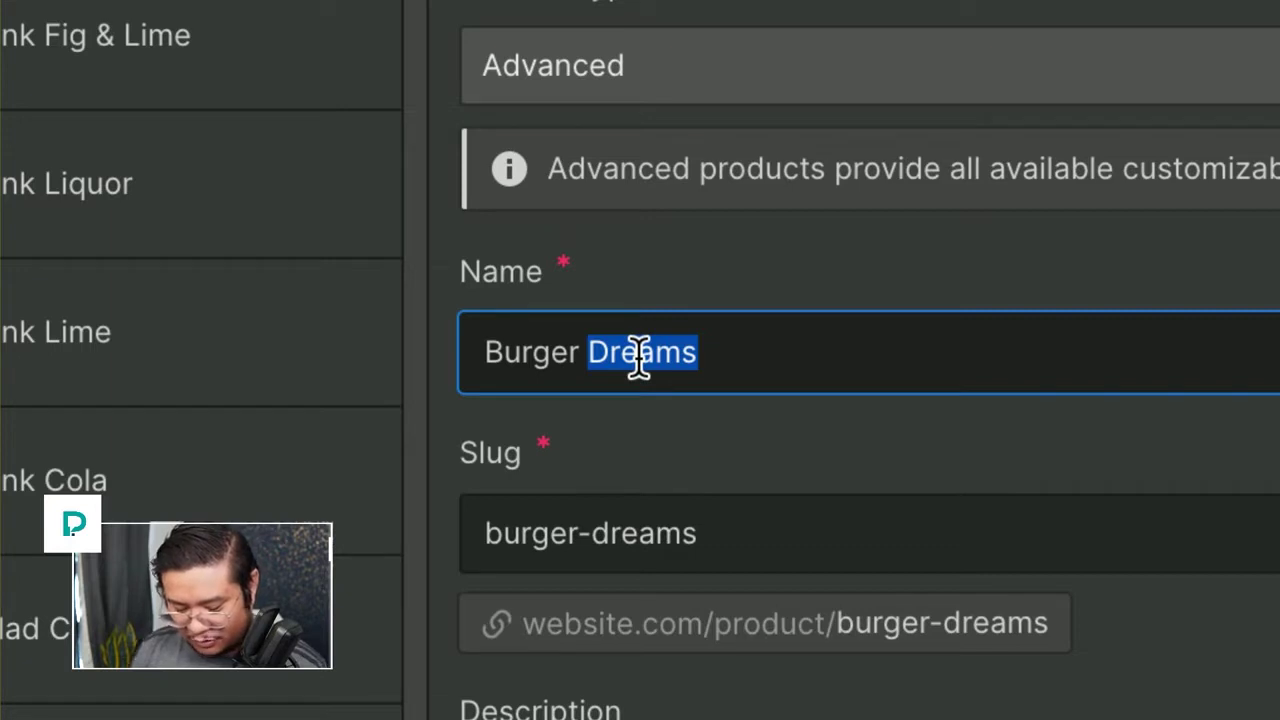
text(Time)
key(ctrl+a)
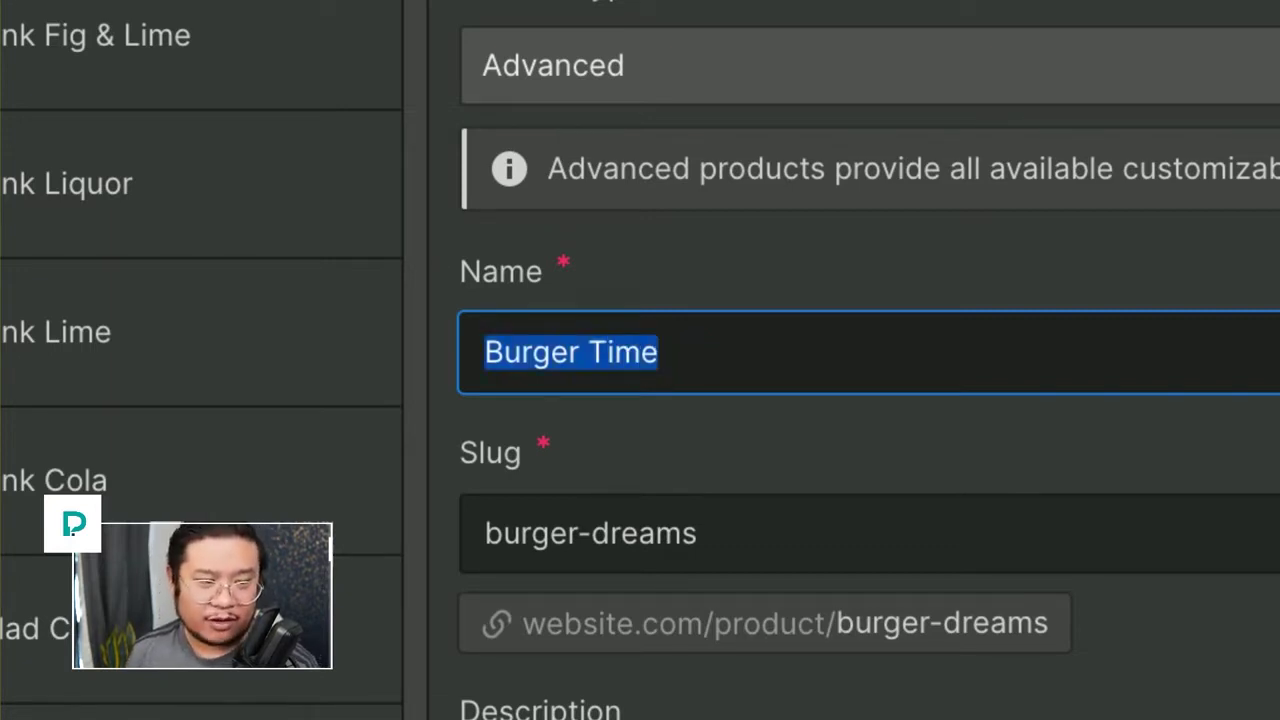
key(ctrl+c)
key(Tab)
key(ctrl+v)
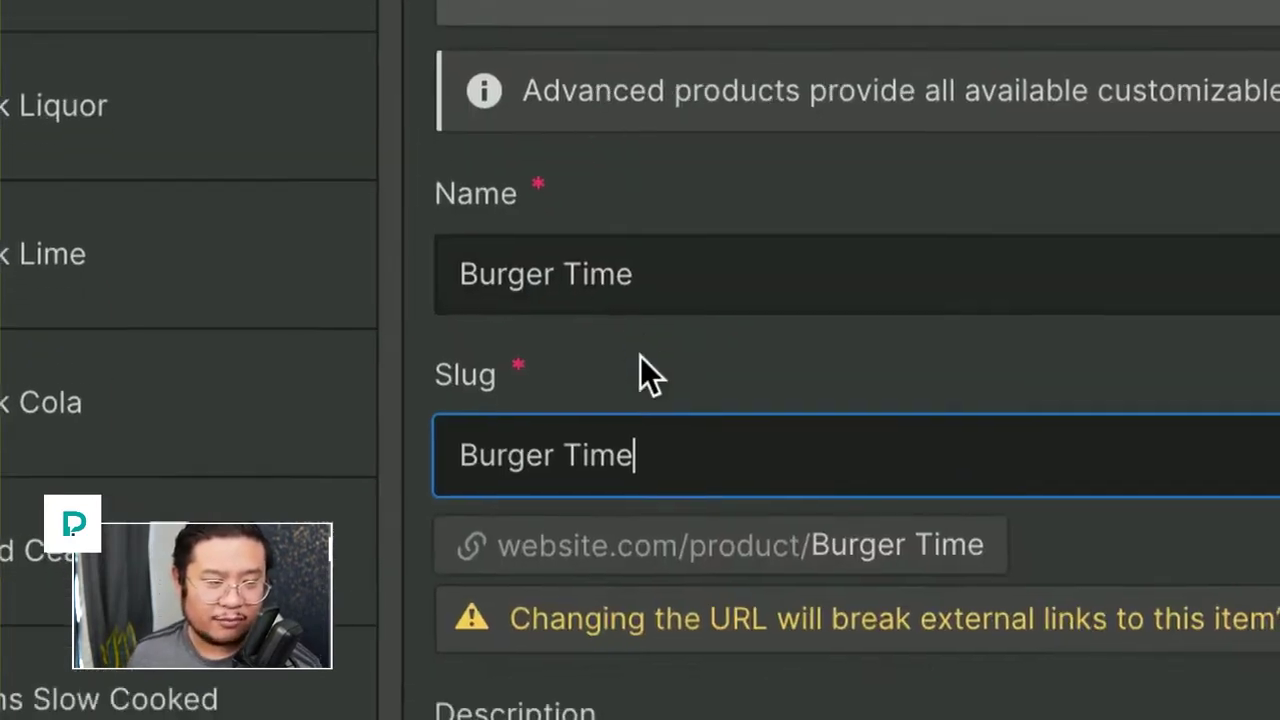
click(654, 470)
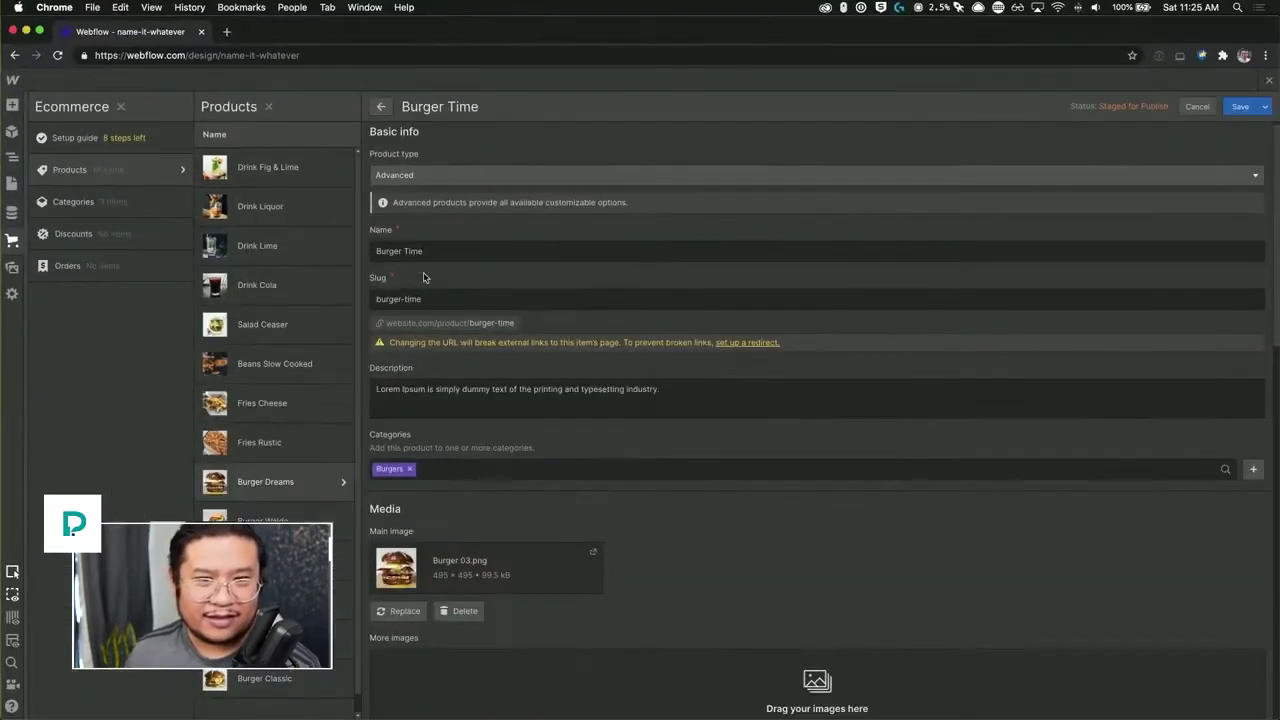
click(1240, 106)
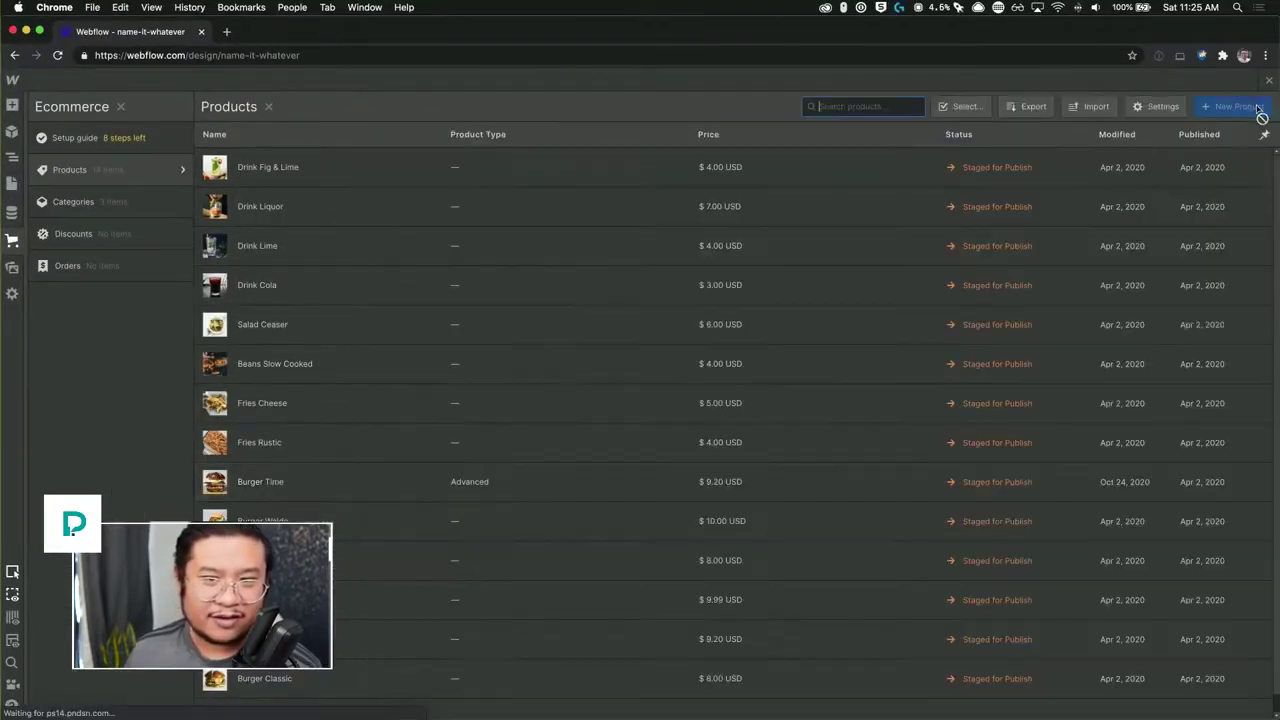
click(1269, 81)
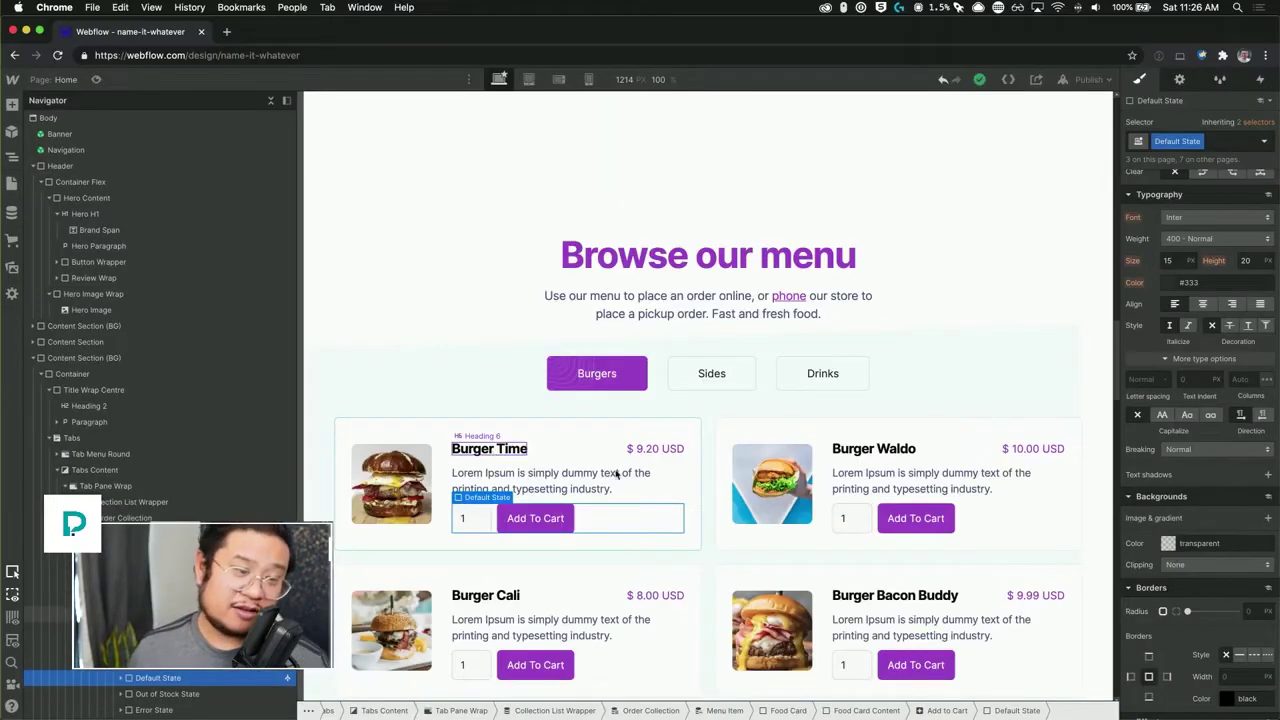
Step: Inspect the price and description elements on the Burger Time card and open the Ecommerce product list
click(643, 449)
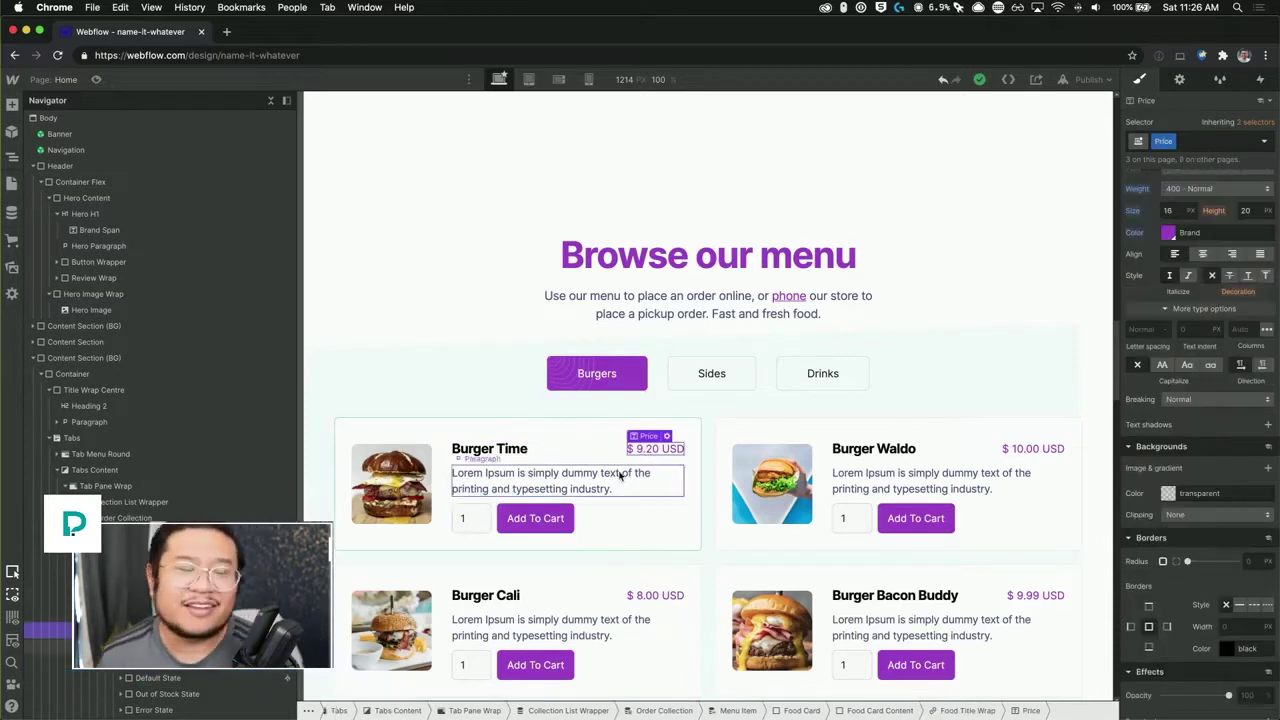
click(504, 487)
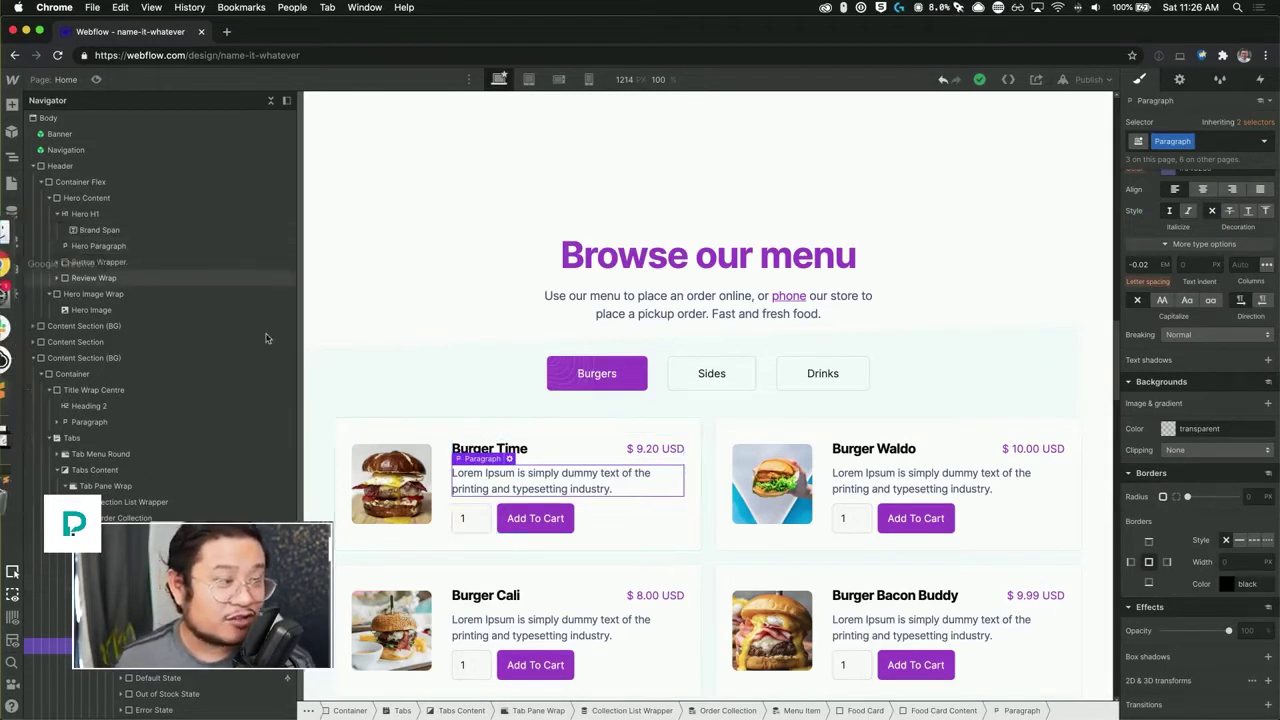
click(12, 240)
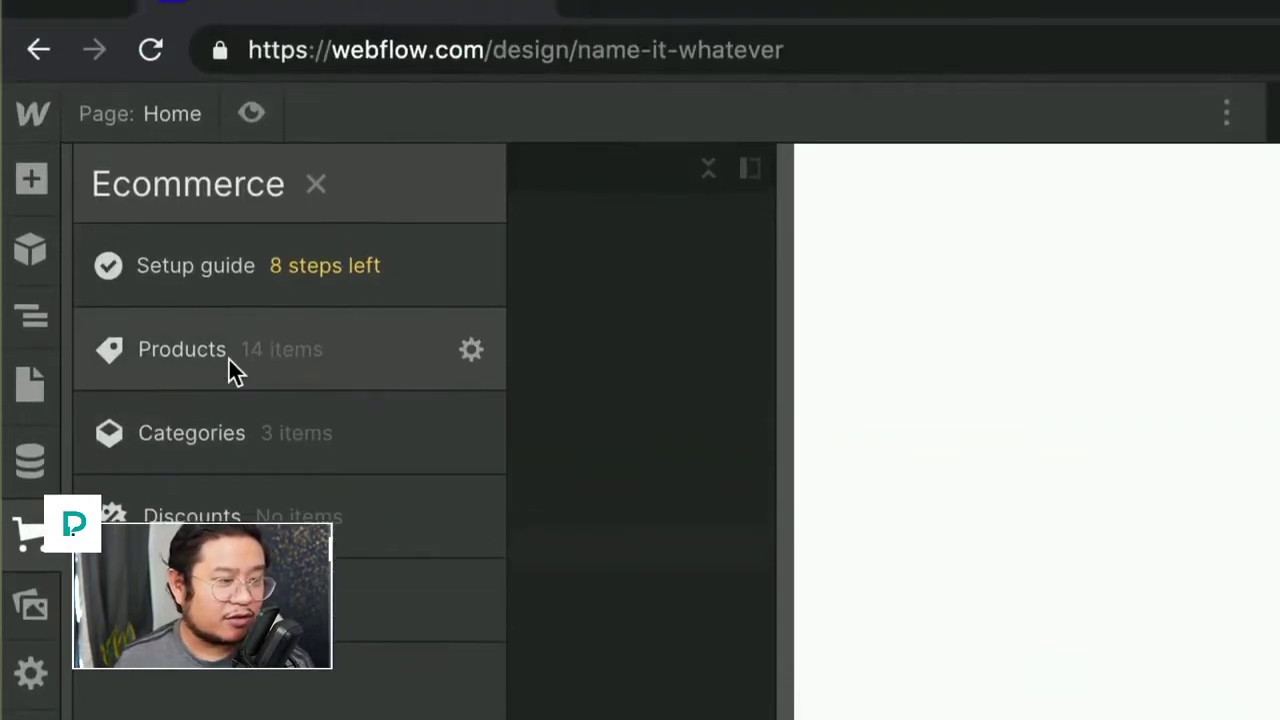
click(228, 359)
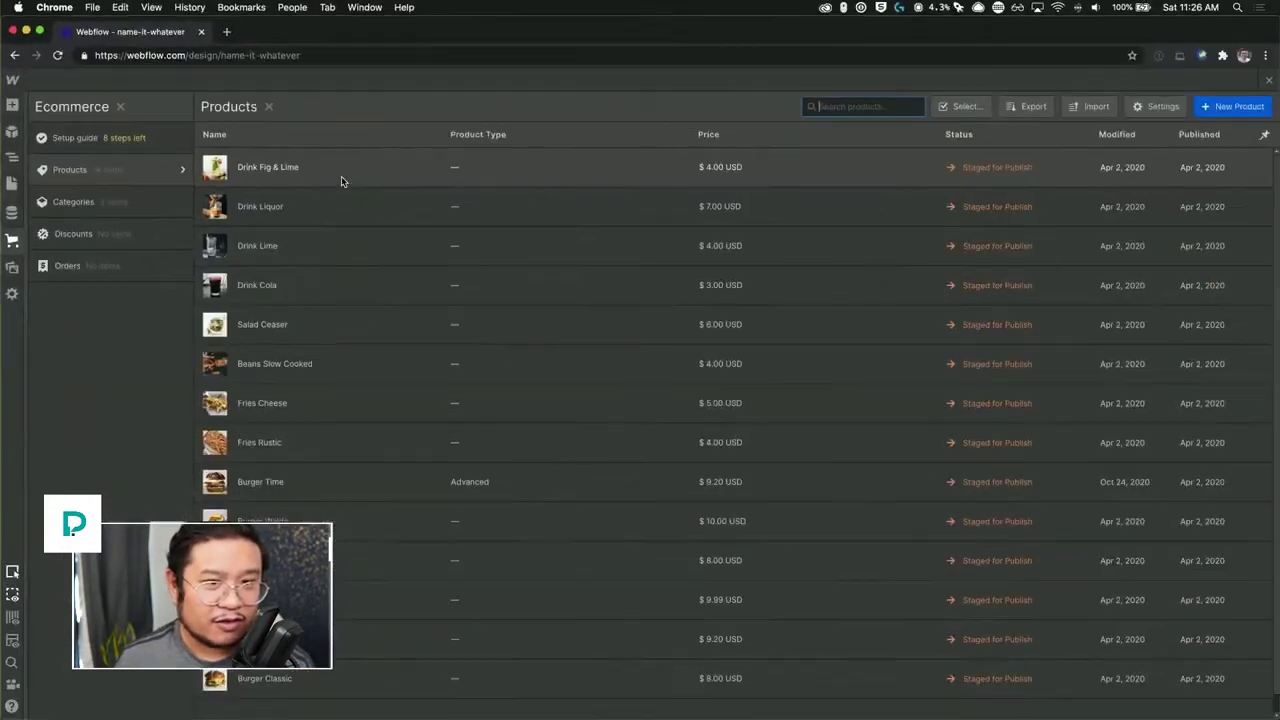
Step: Select all products in bulk selection mode and clear the selection
click(968, 106)
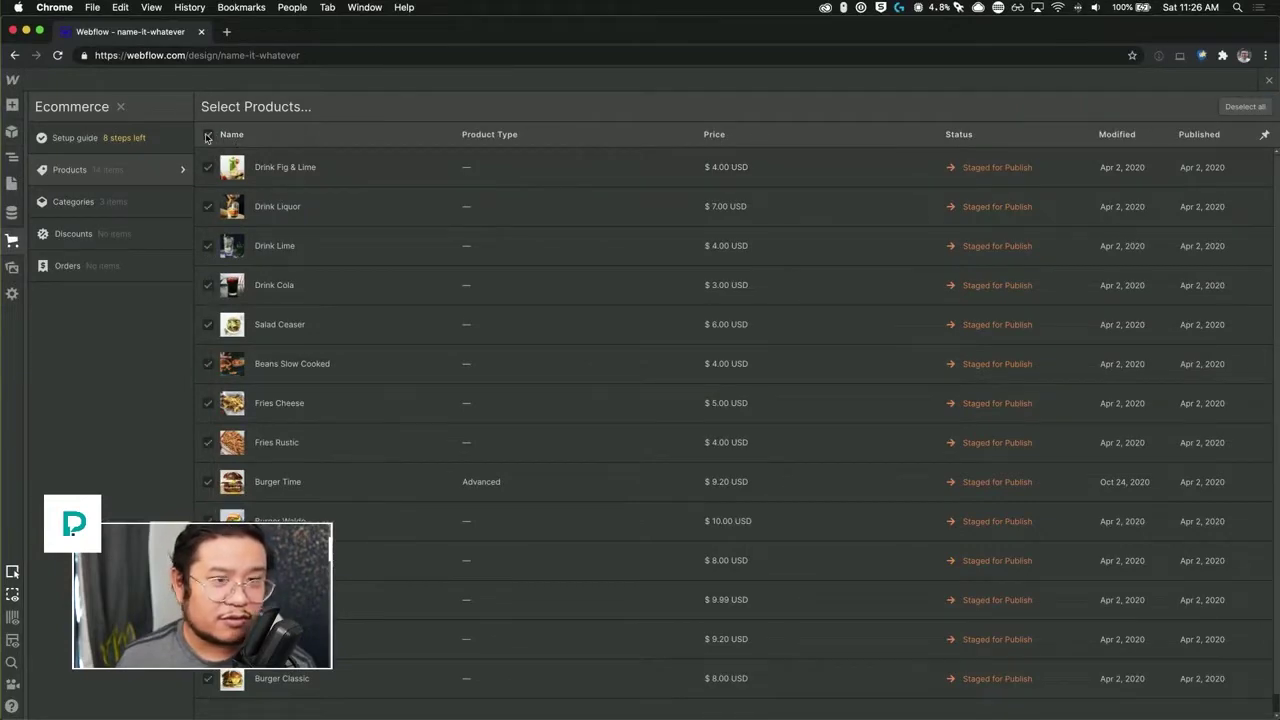
key(Escape)
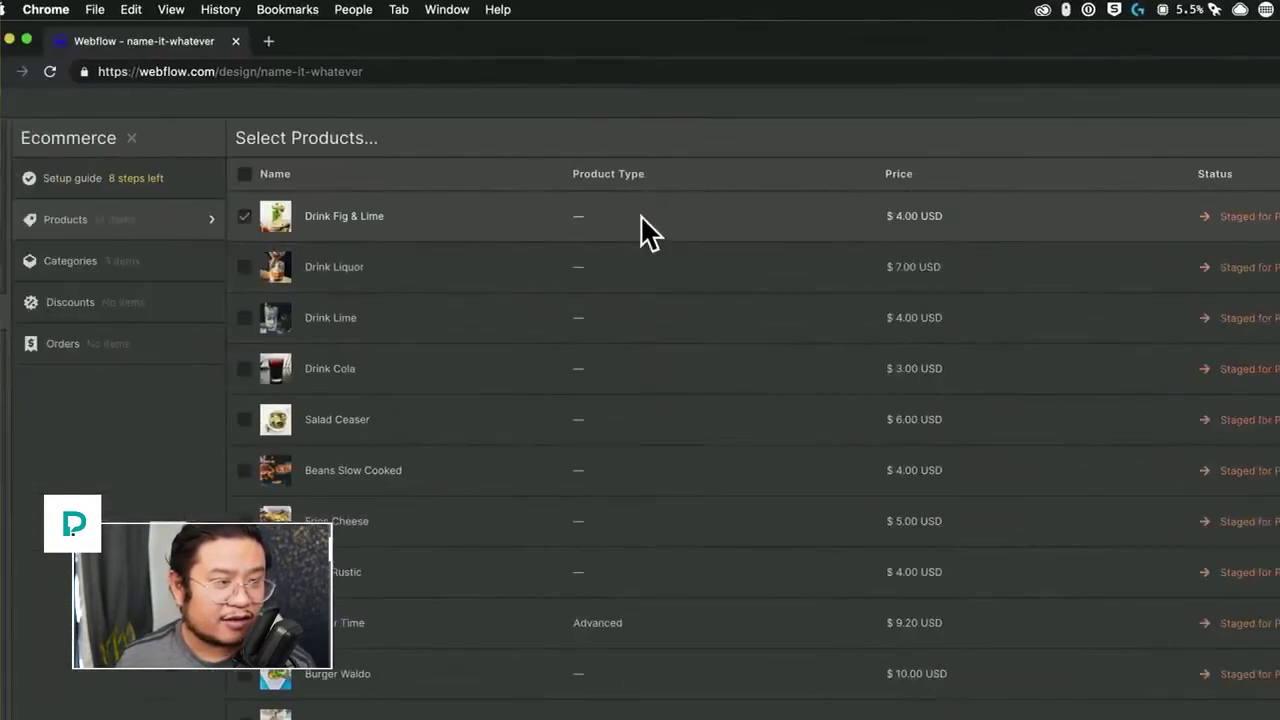
click(269, 174)
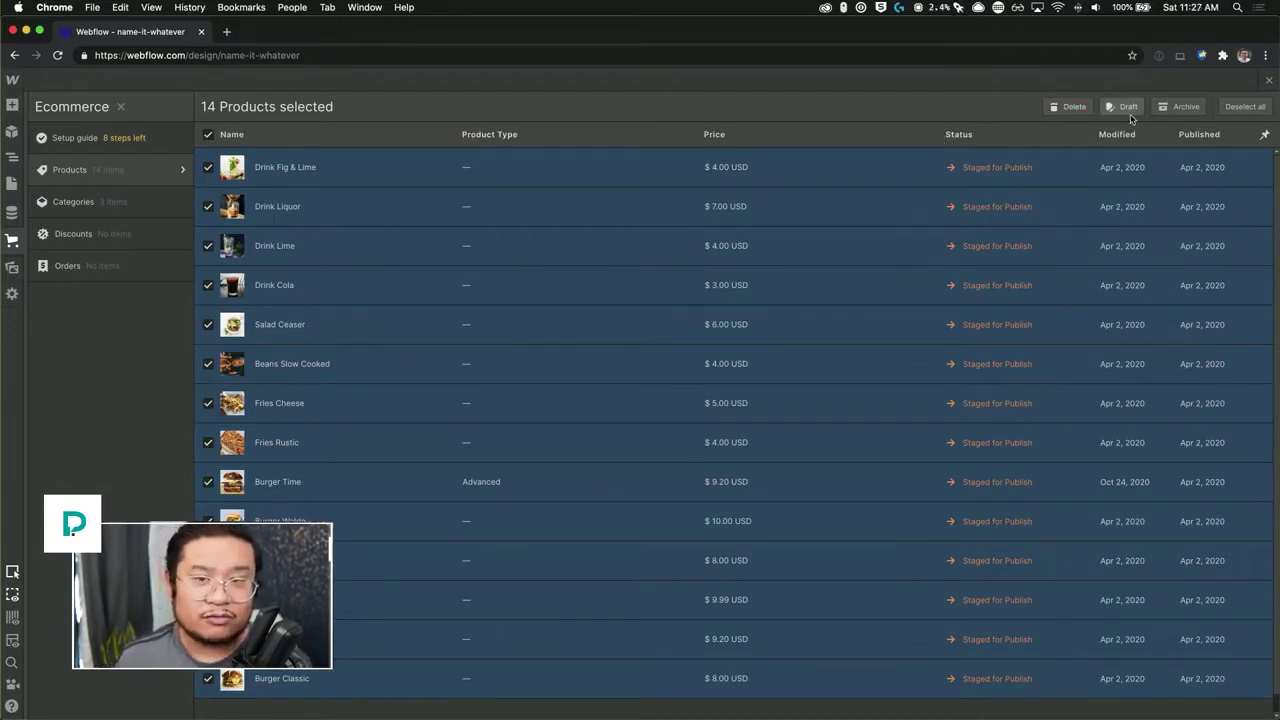
click(1246, 107)
Step: Open the Drink Fig & Lime product and review its basic info, media and billing fields
click(373, 175)
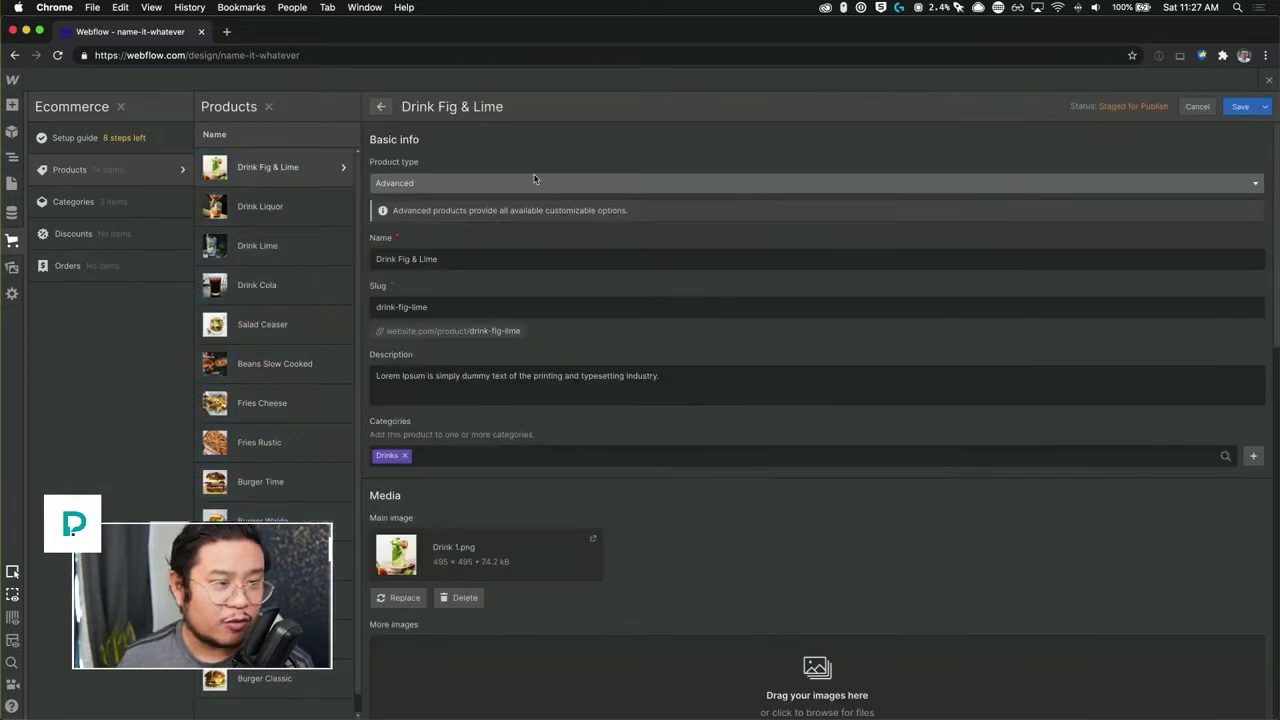
scroll(494, 366, down, 2)
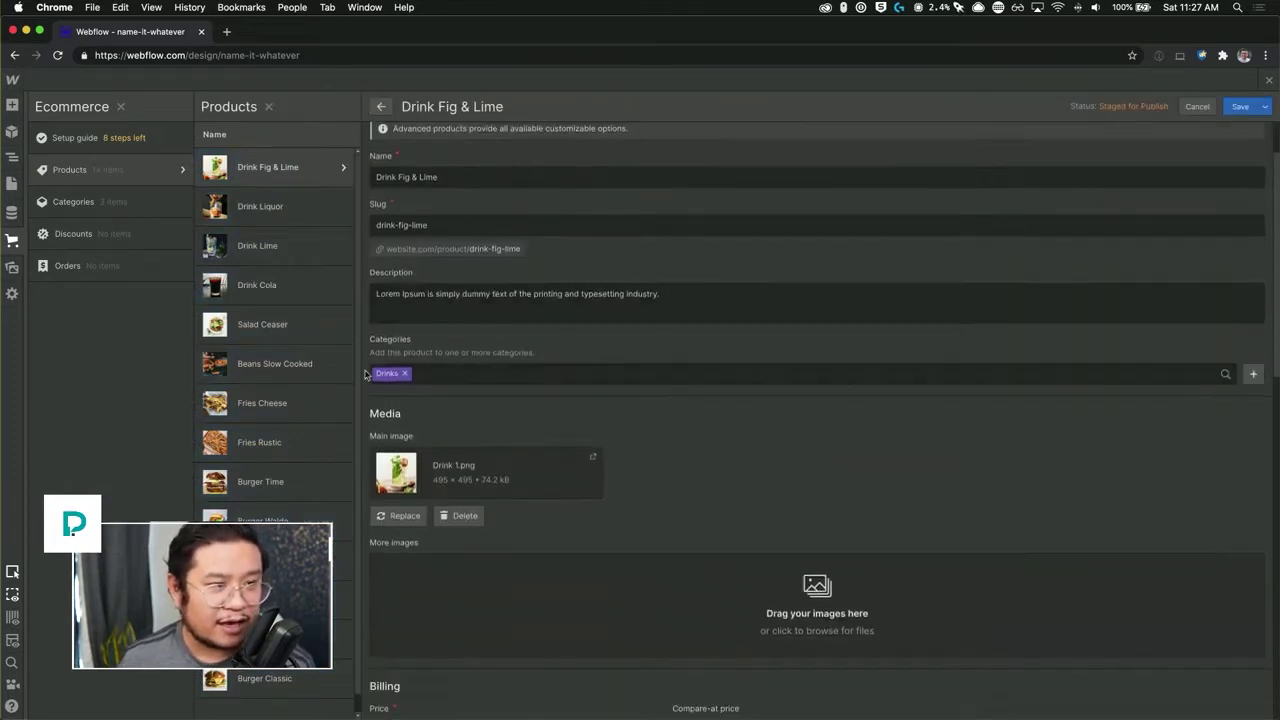
scroll(584, 419, down, 15)
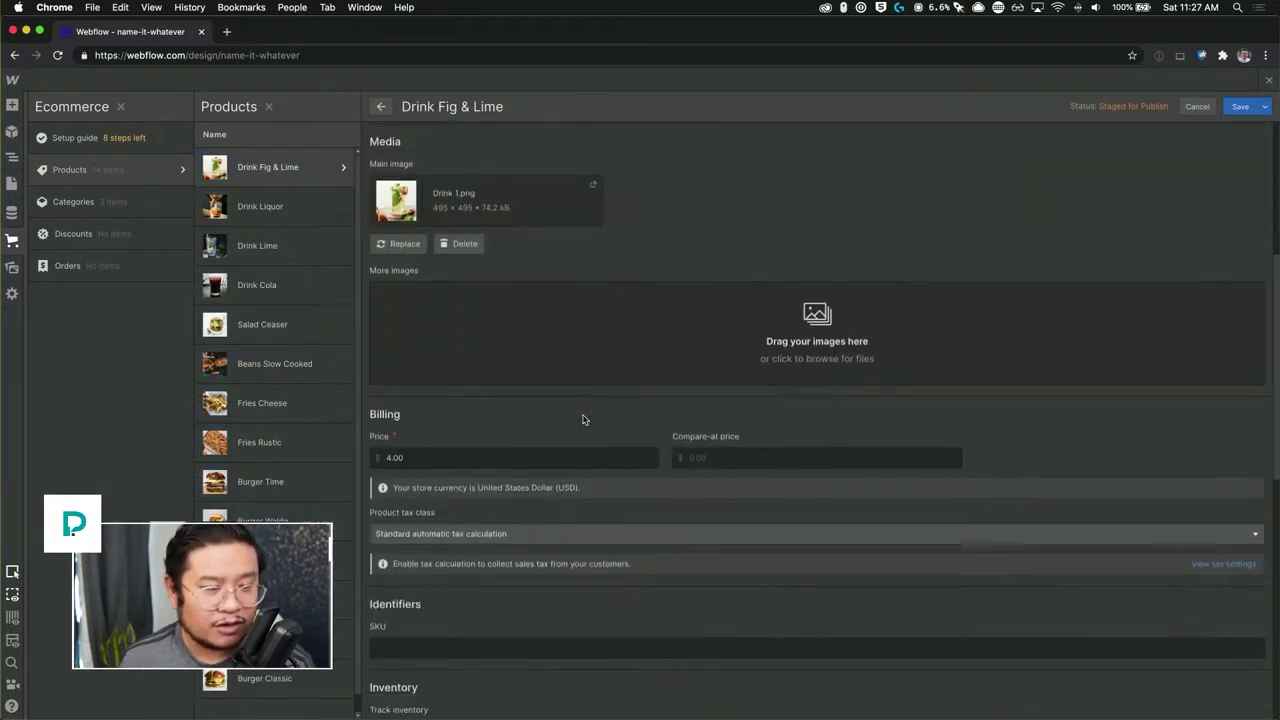
scroll(584, 419, up, 15)
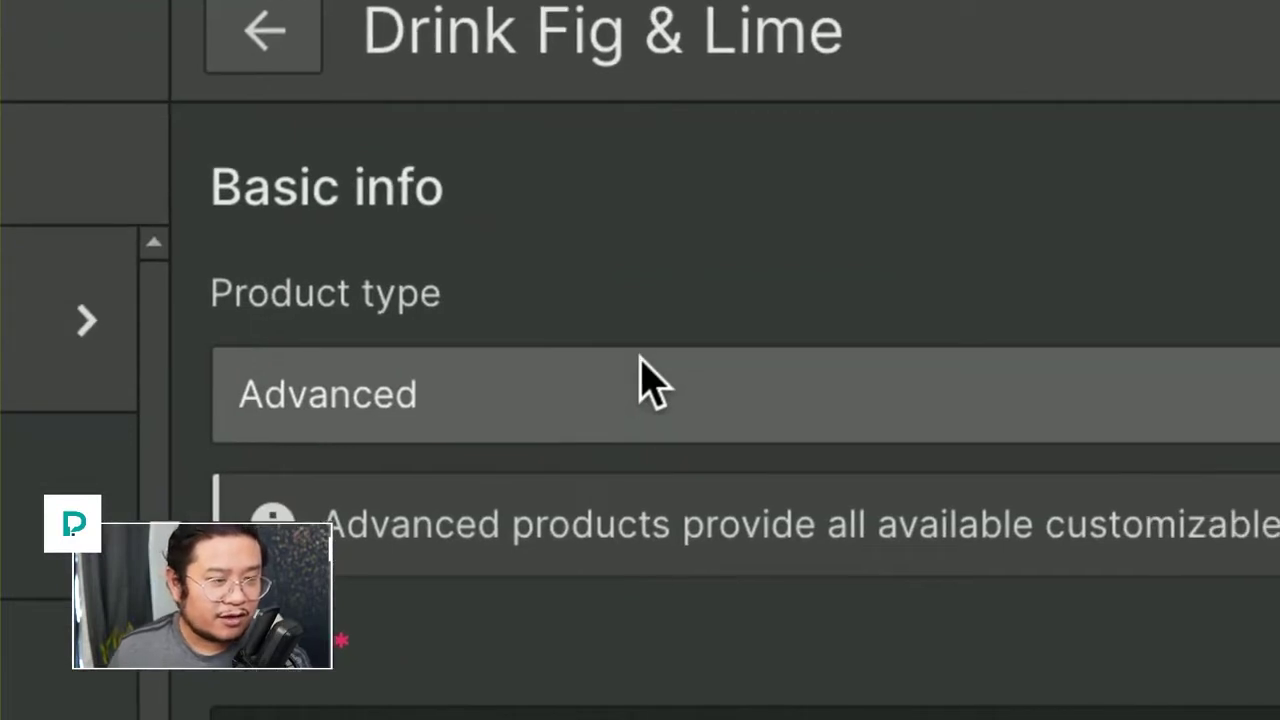
Step: Look through the product type options for Drink Fig & Lime and try the Physical type
click(651, 386)
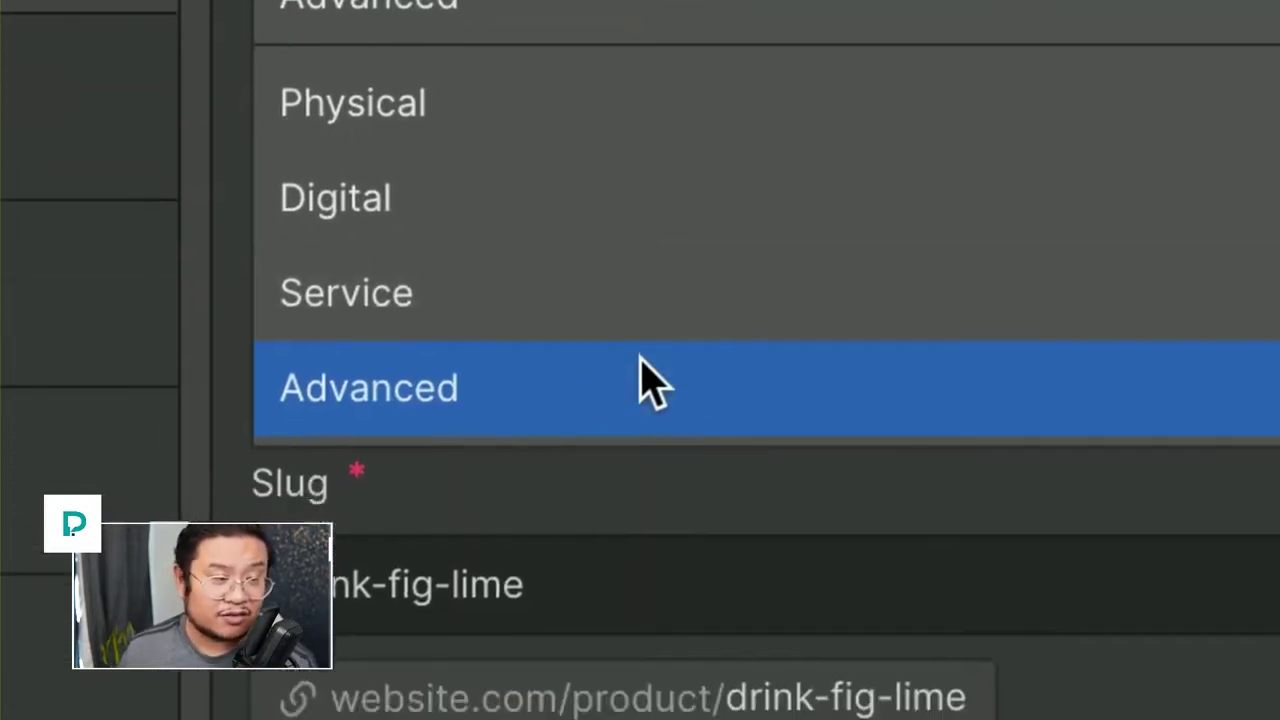
click(650, 385)
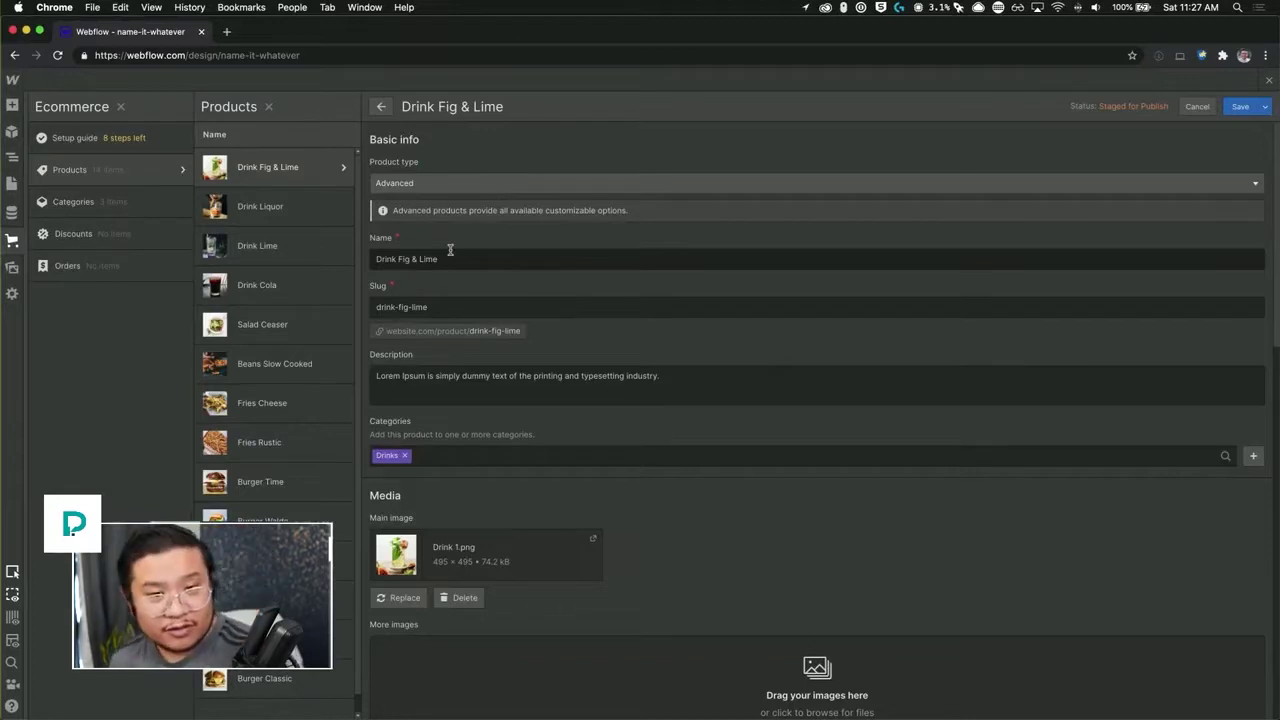
click(459, 181)
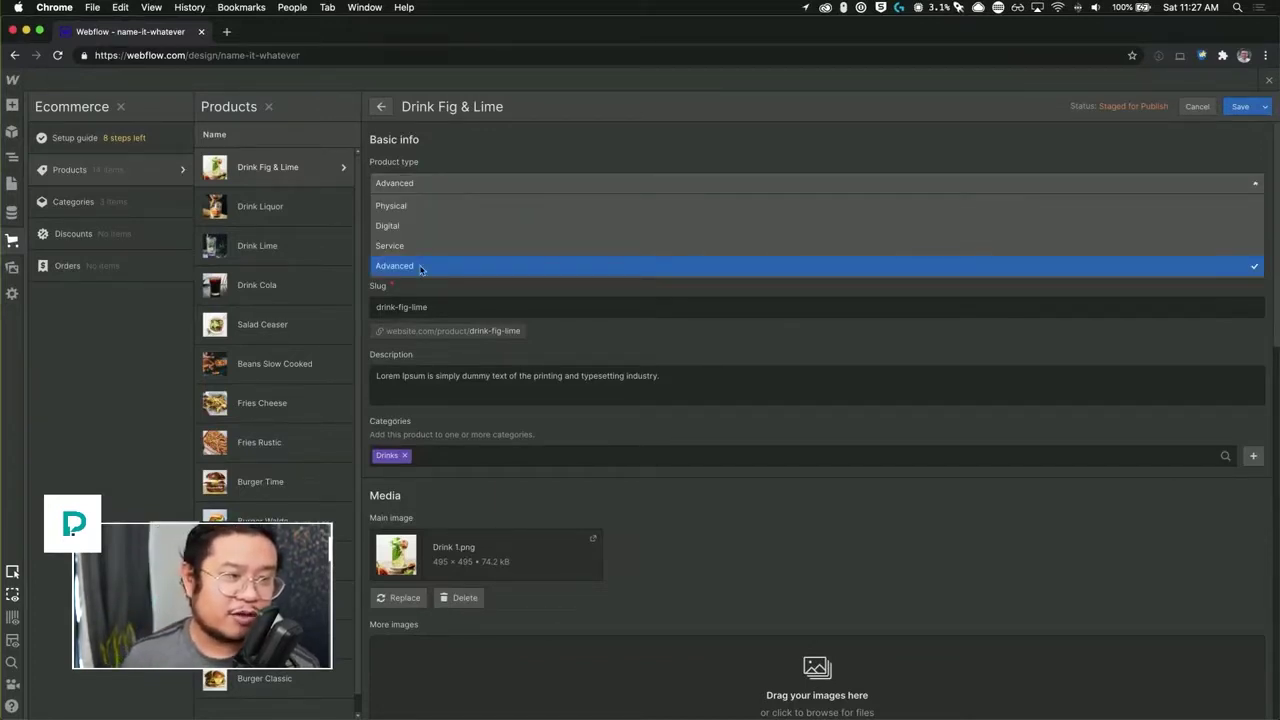
click(415, 208)
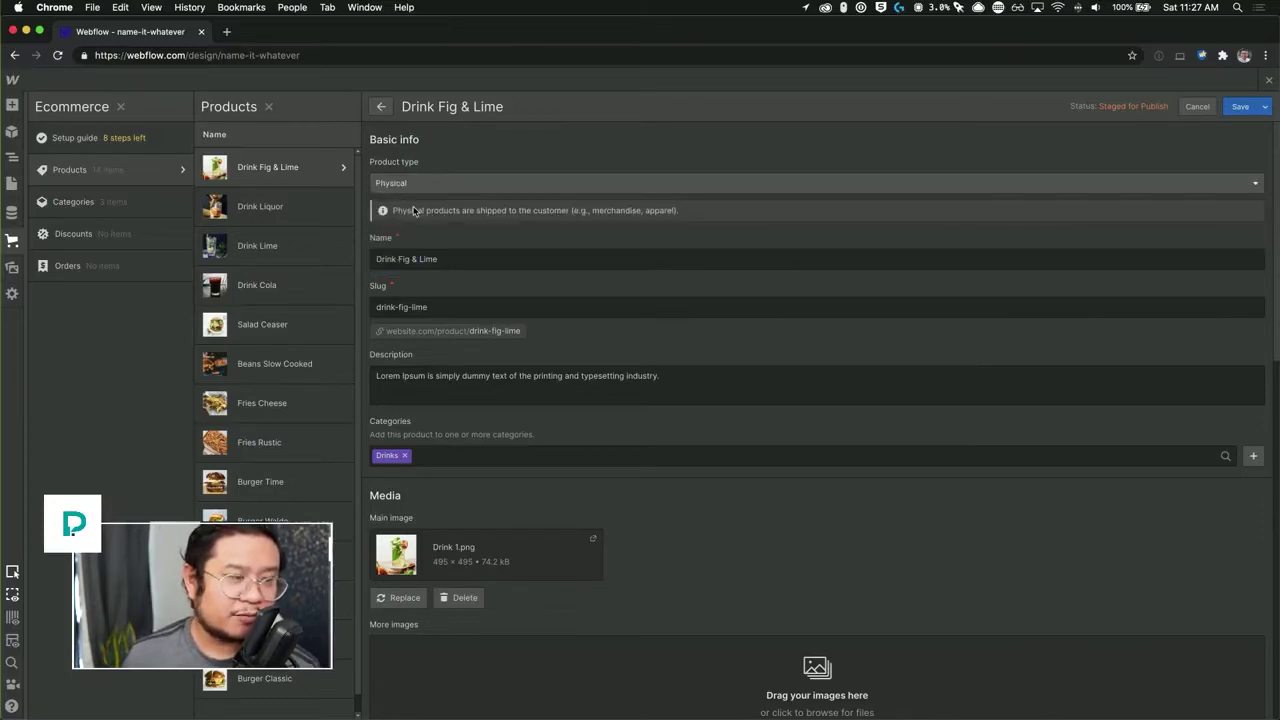
Step: Set the Drink Fig & Lime product type to Advanced, save the product and return to the page canvas
click(455, 176)
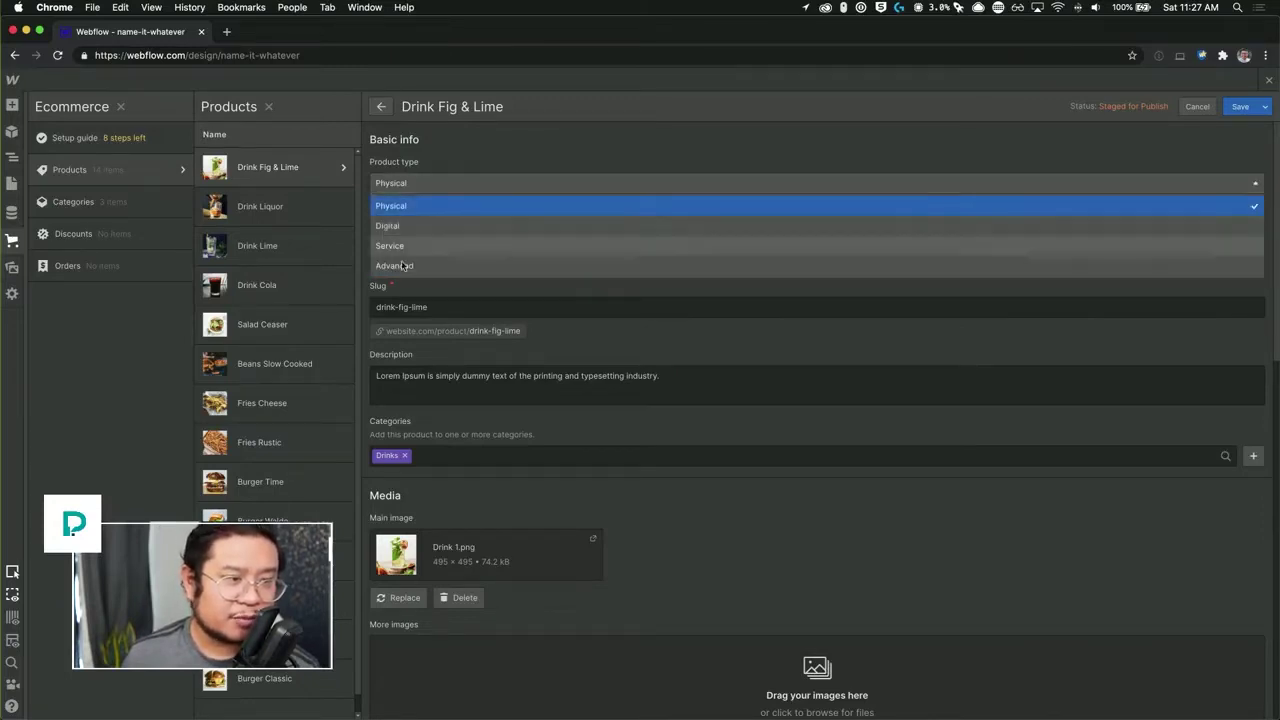
click(400, 270)
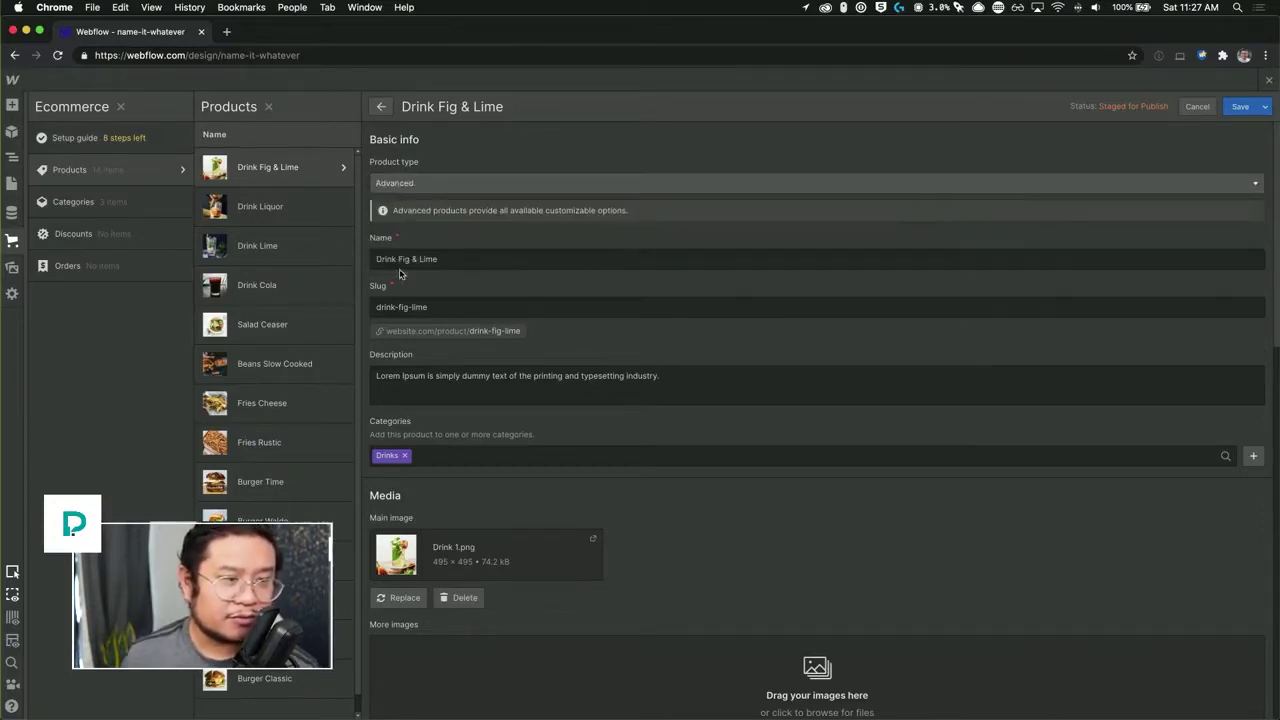
click(1241, 107)
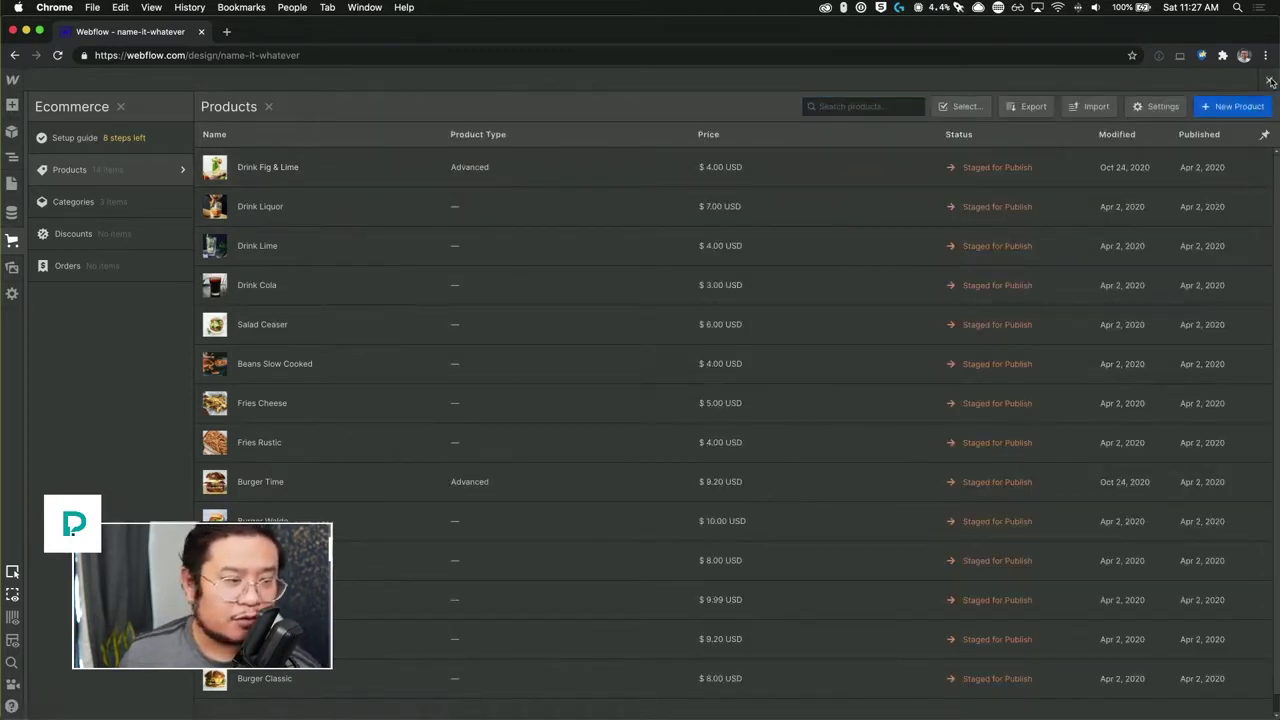
click(1270, 81)
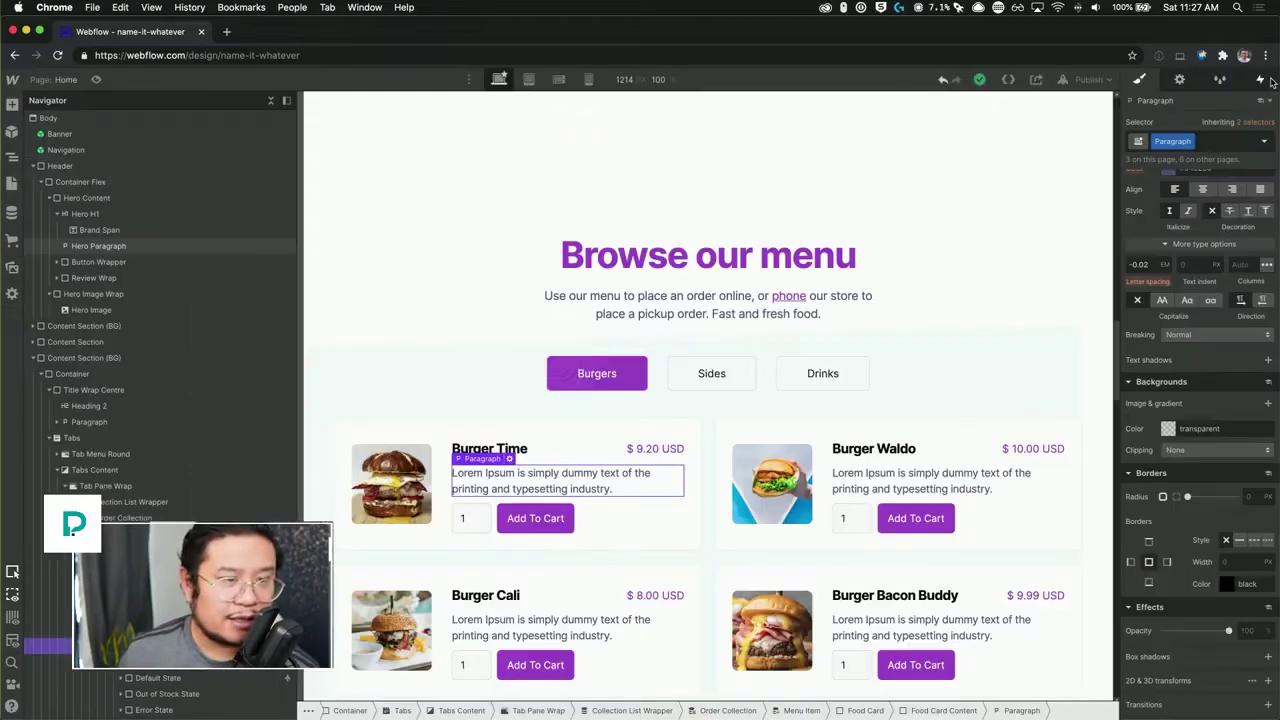
Step: Review the payment fees and product pricing on Stripe's pricing page down to the footer, and dismiss the country notice
click(704, 511)
scroll(704, 511, down, 2)
scroll(704, 511, down, 4)
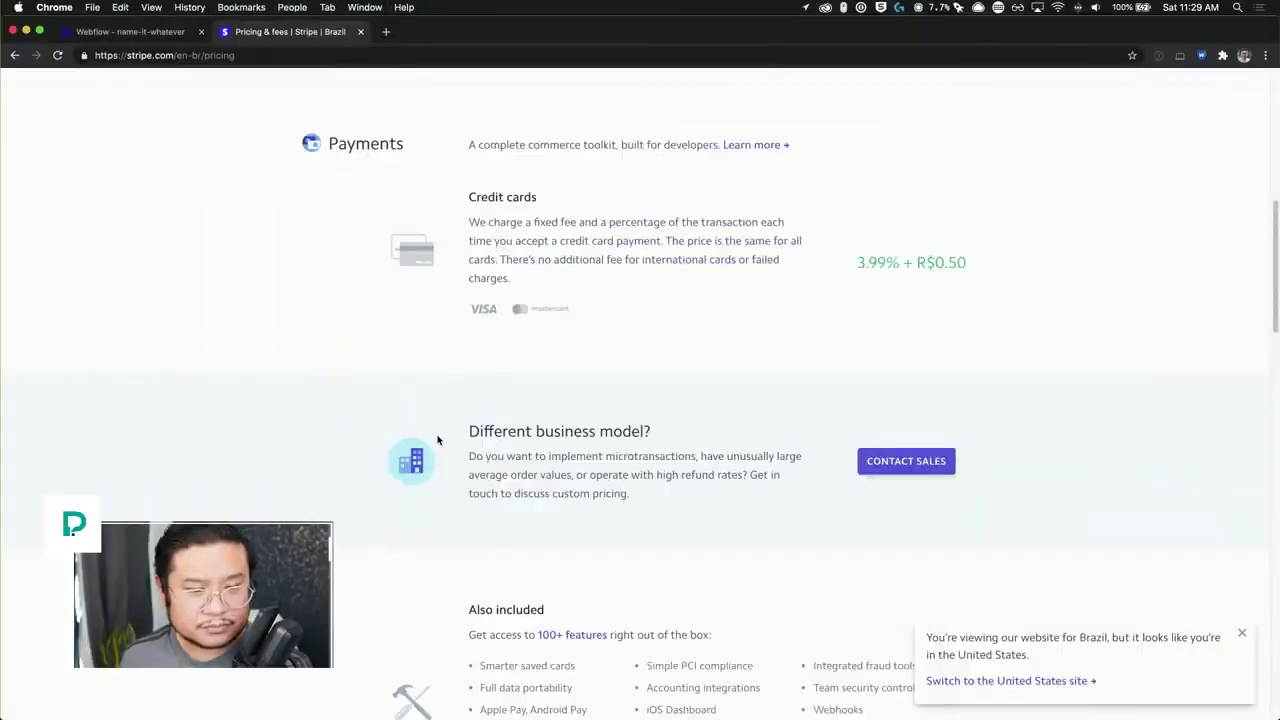
scroll(437, 440, down, 10)
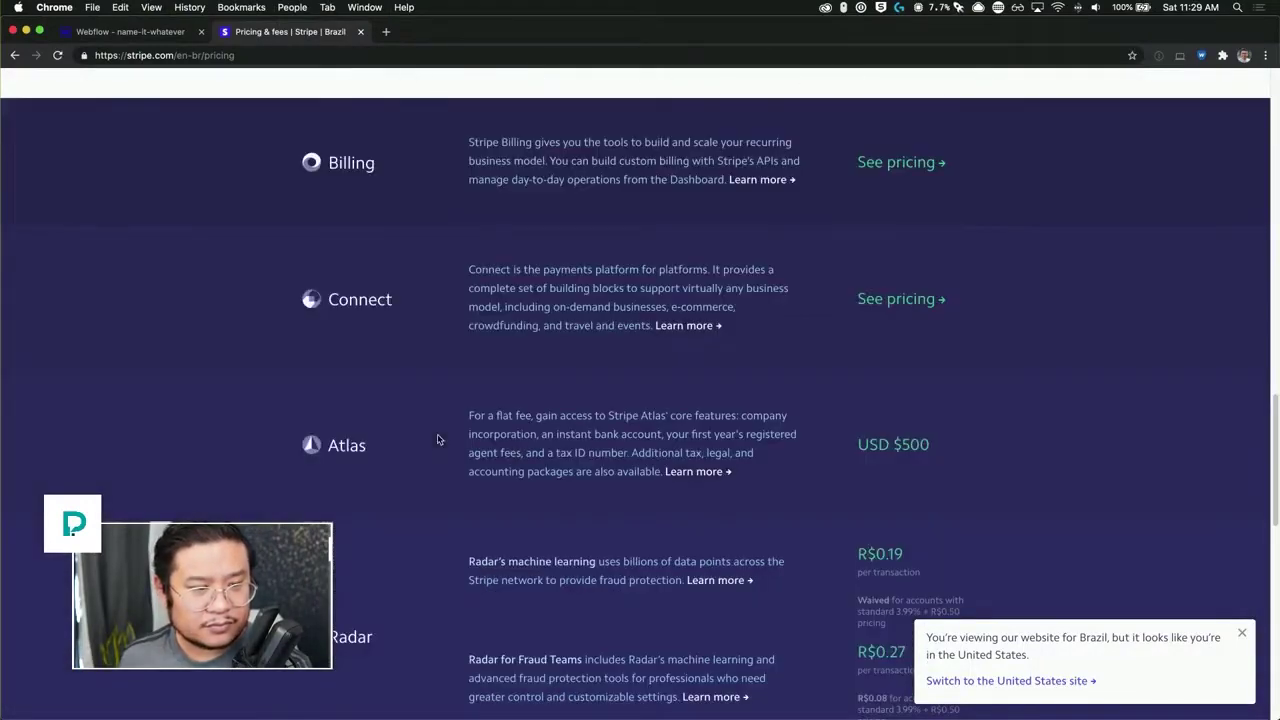
scroll(437, 440, down, 10)
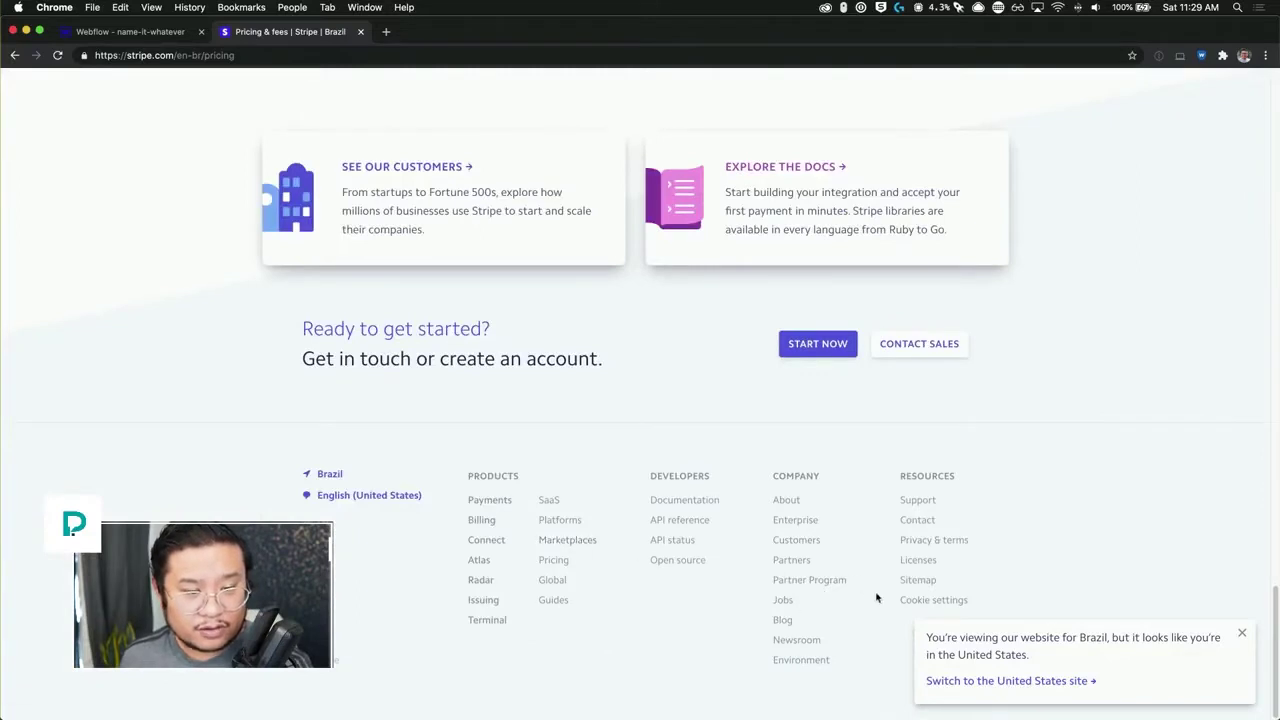
click(1241, 633)
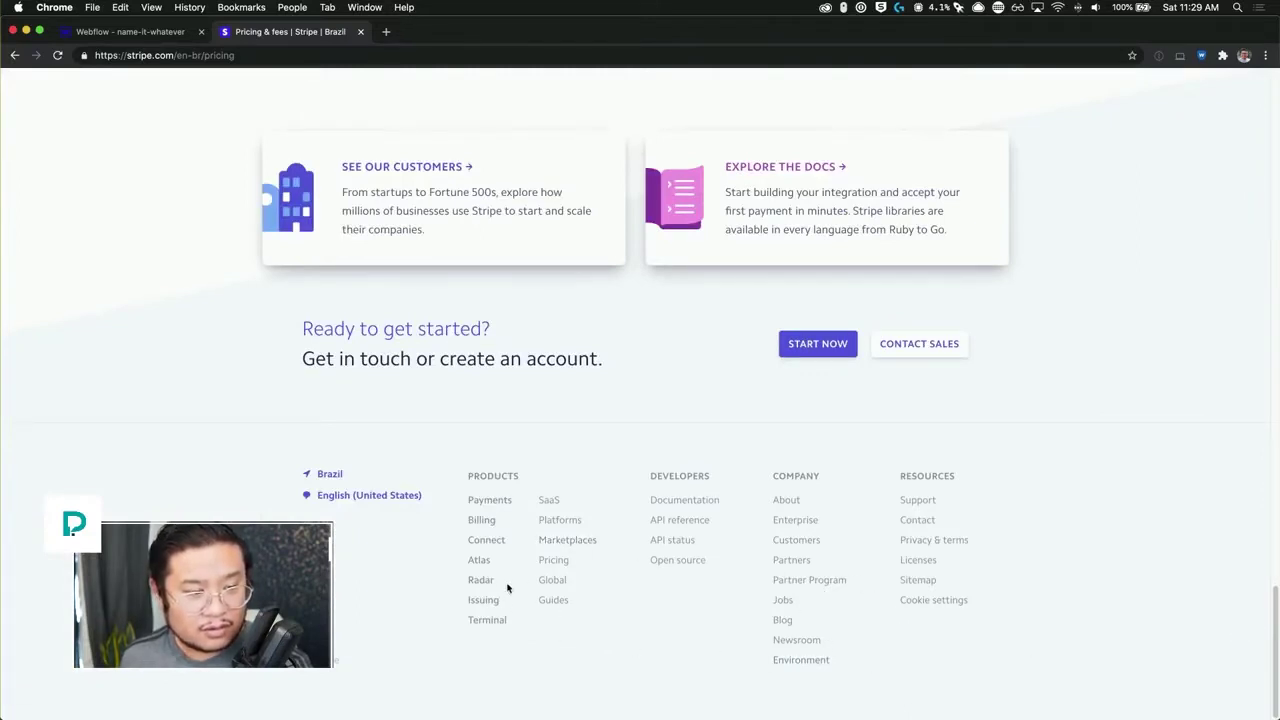
Step: Open Stripe's Global page and examine the list of countries where businesses can use Stripe
click(558, 580)
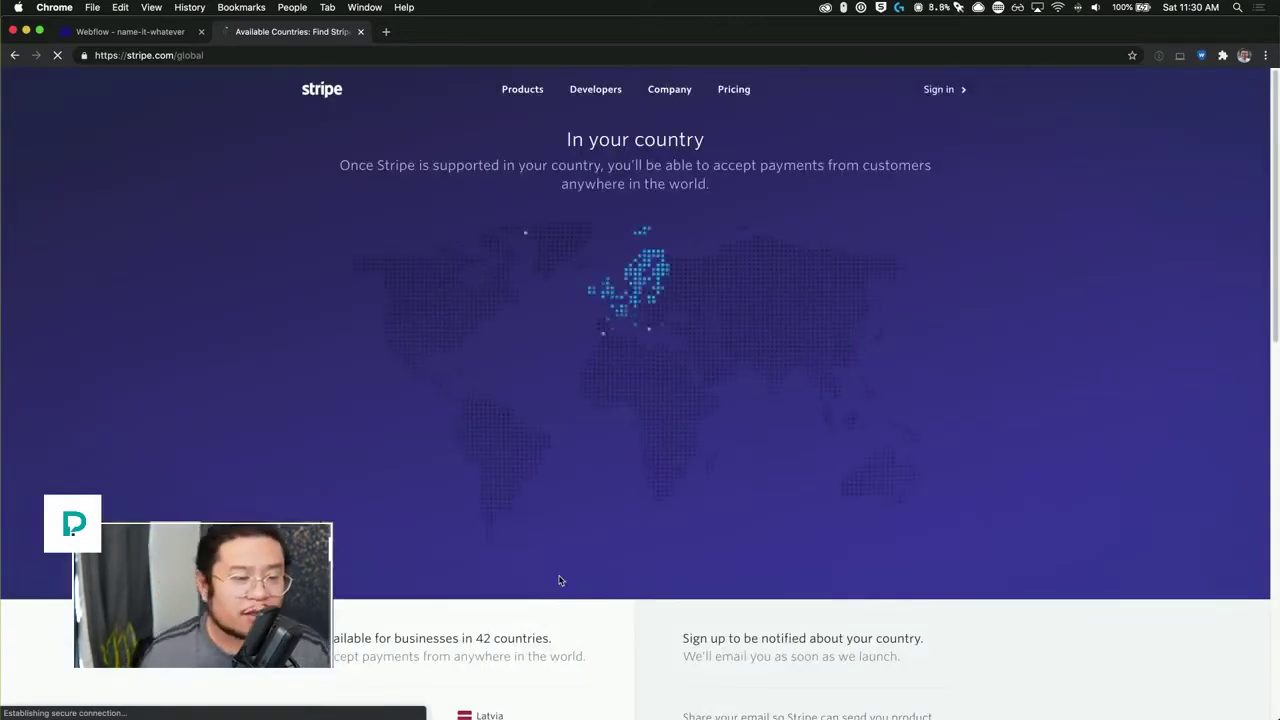
scroll(558, 580, down, 5)
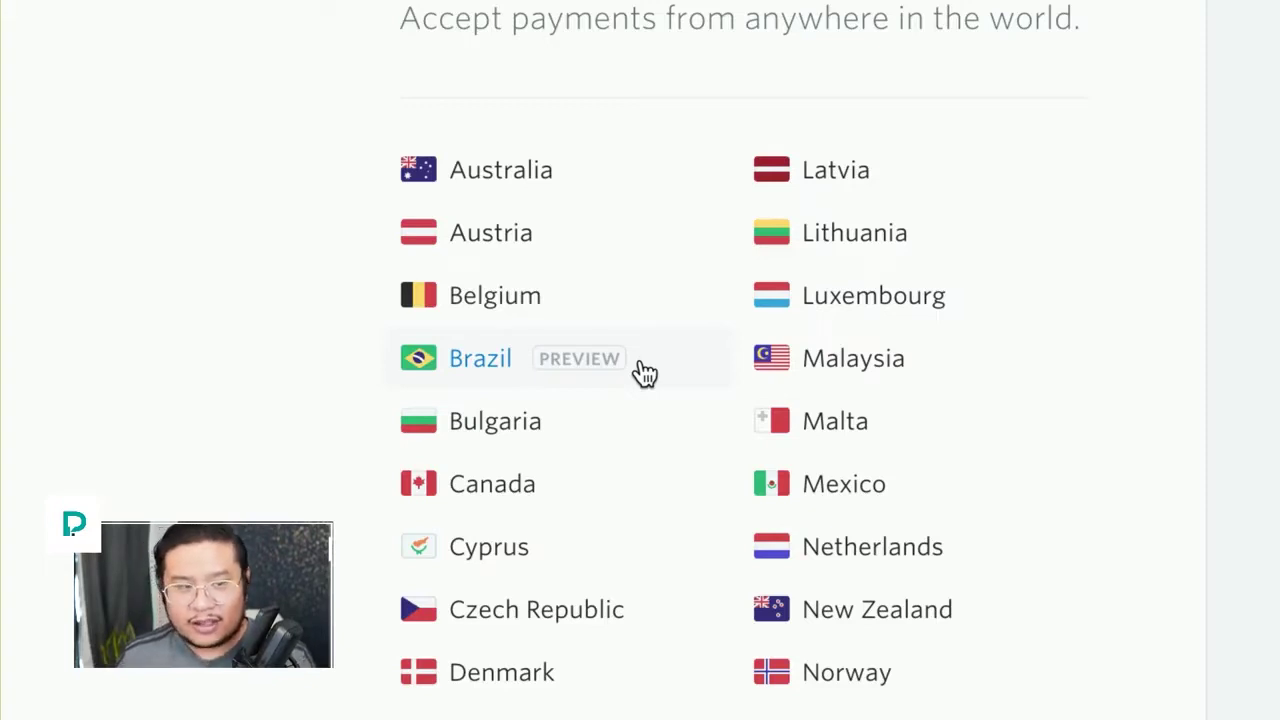
scroll(645, 372, down, 1)
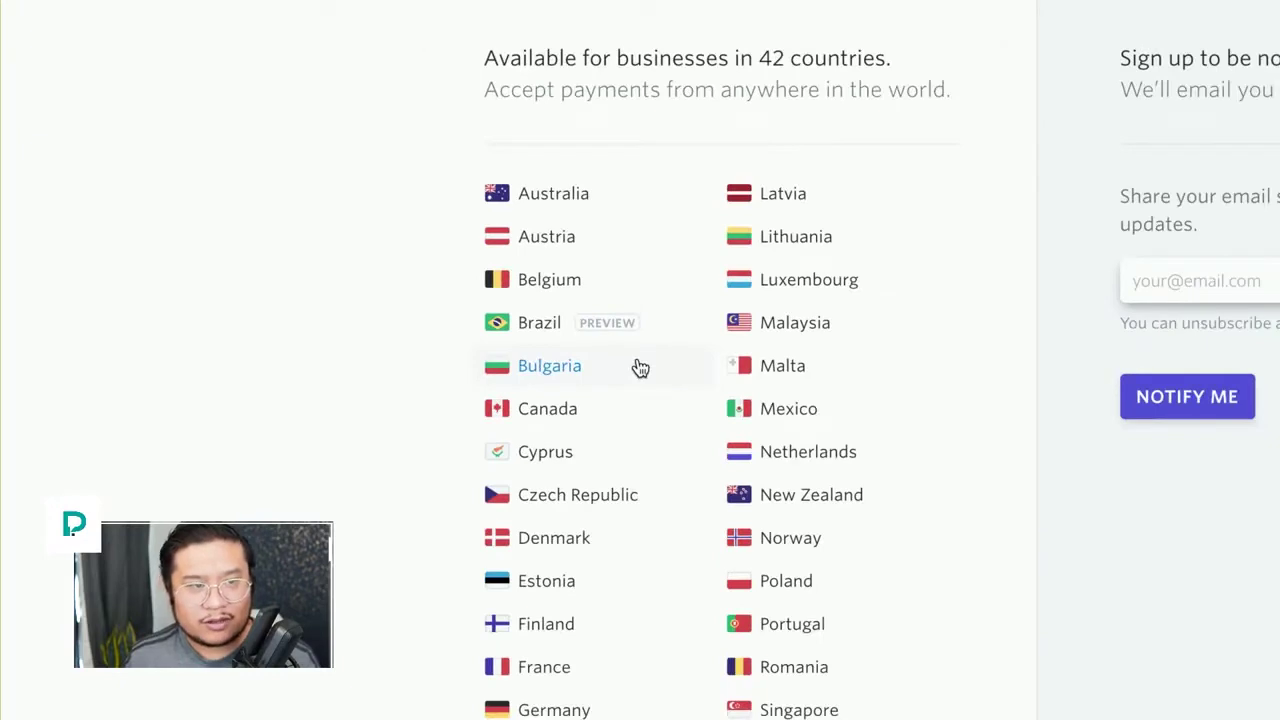
scroll(640, 368, up, 1)
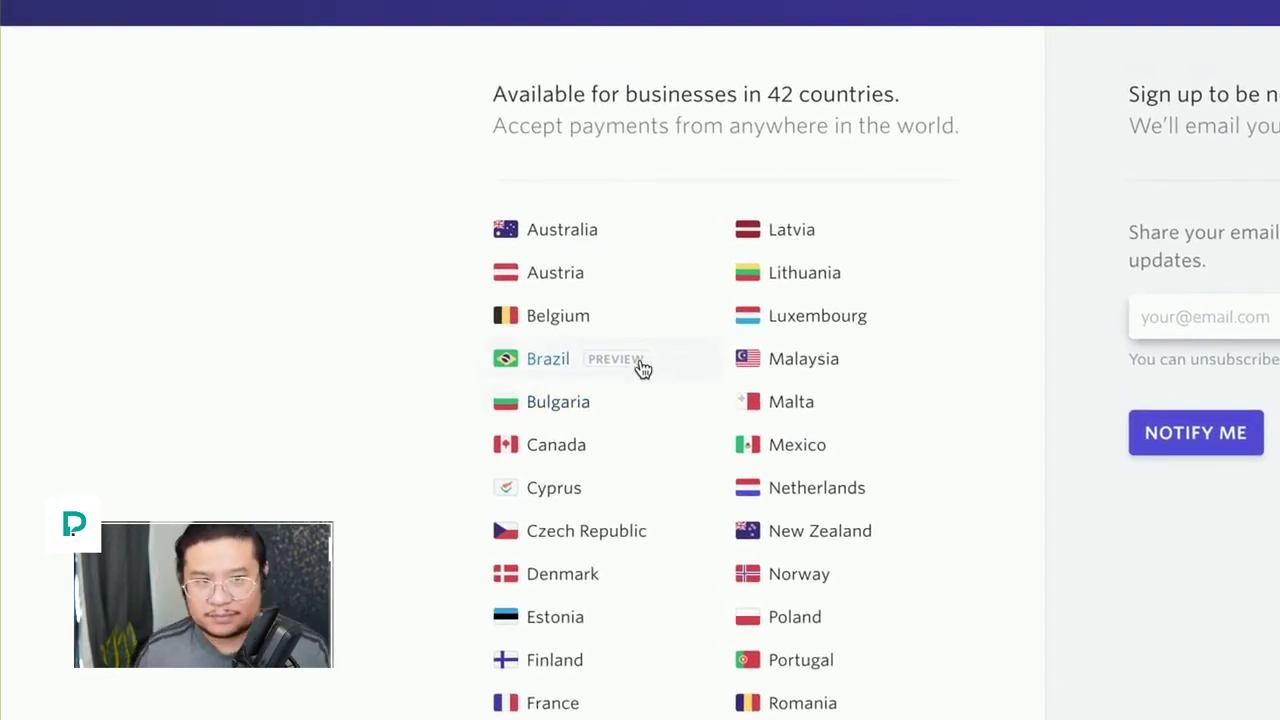
scroll(643, 369, down, 2)
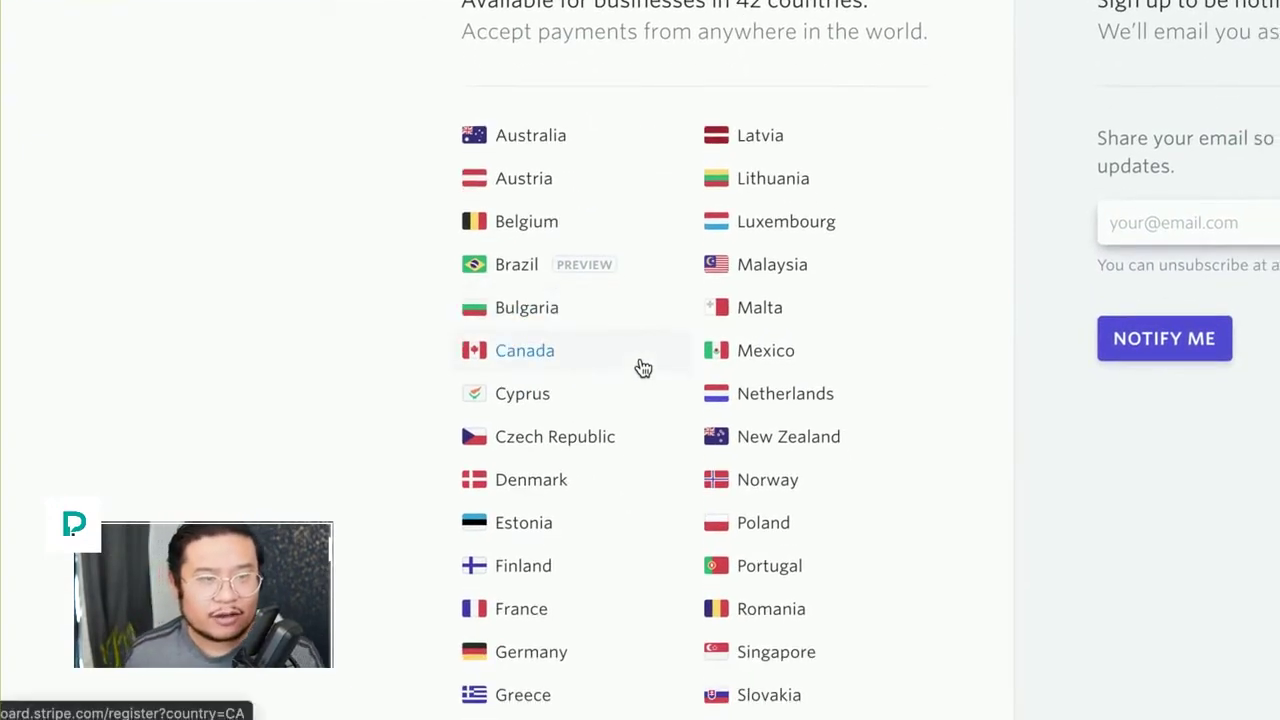
scroll(643, 654, down, 2)
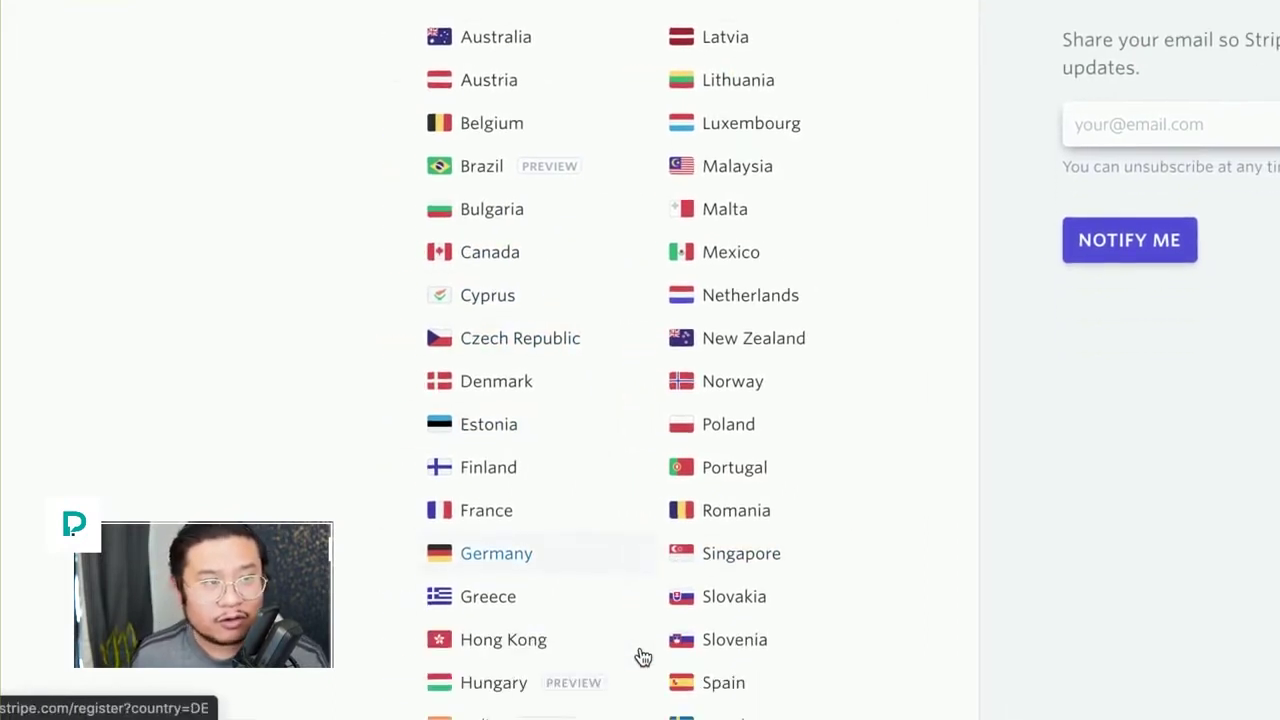
Step: Look through the rest of the supported countries on Stripe's Global page, down to Japan and the United States
scroll(643, 657, down, 1)
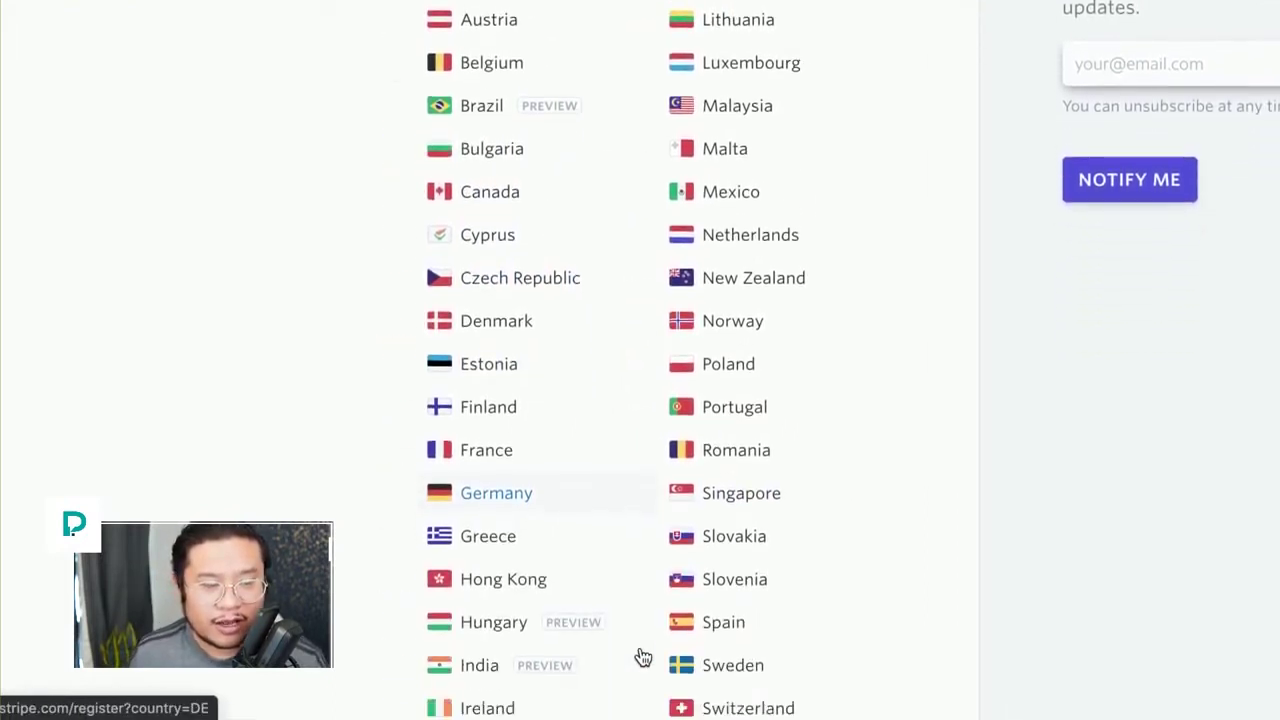
scroll(643, 657, down, 2)
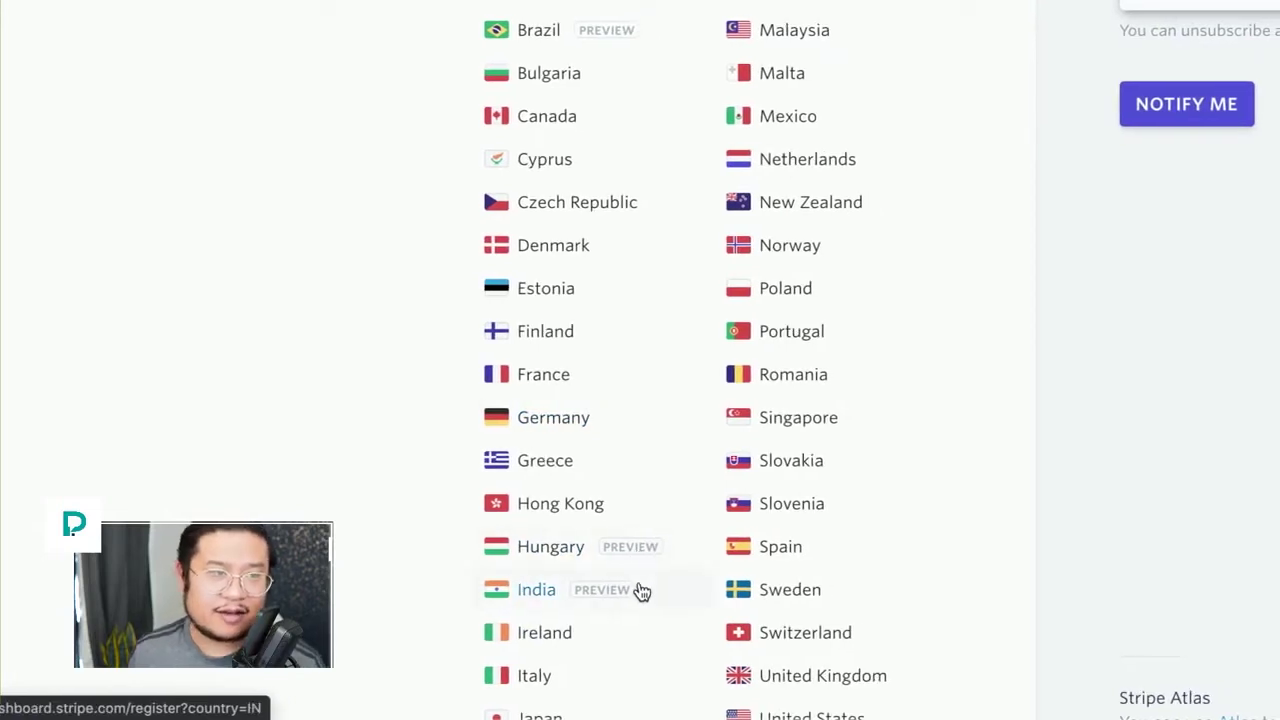
scroll(641, 591, down, 1)
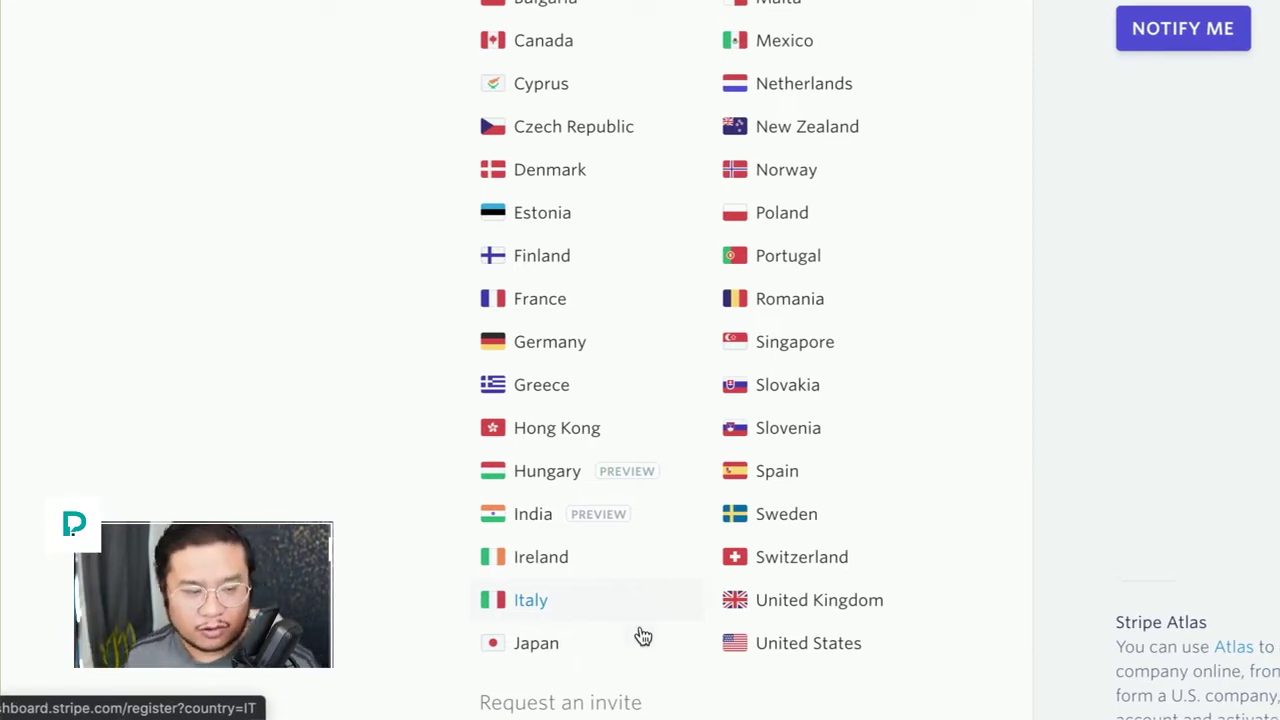
scroll(781, 640, up, 2)
scroll(640, 634, up, 2)
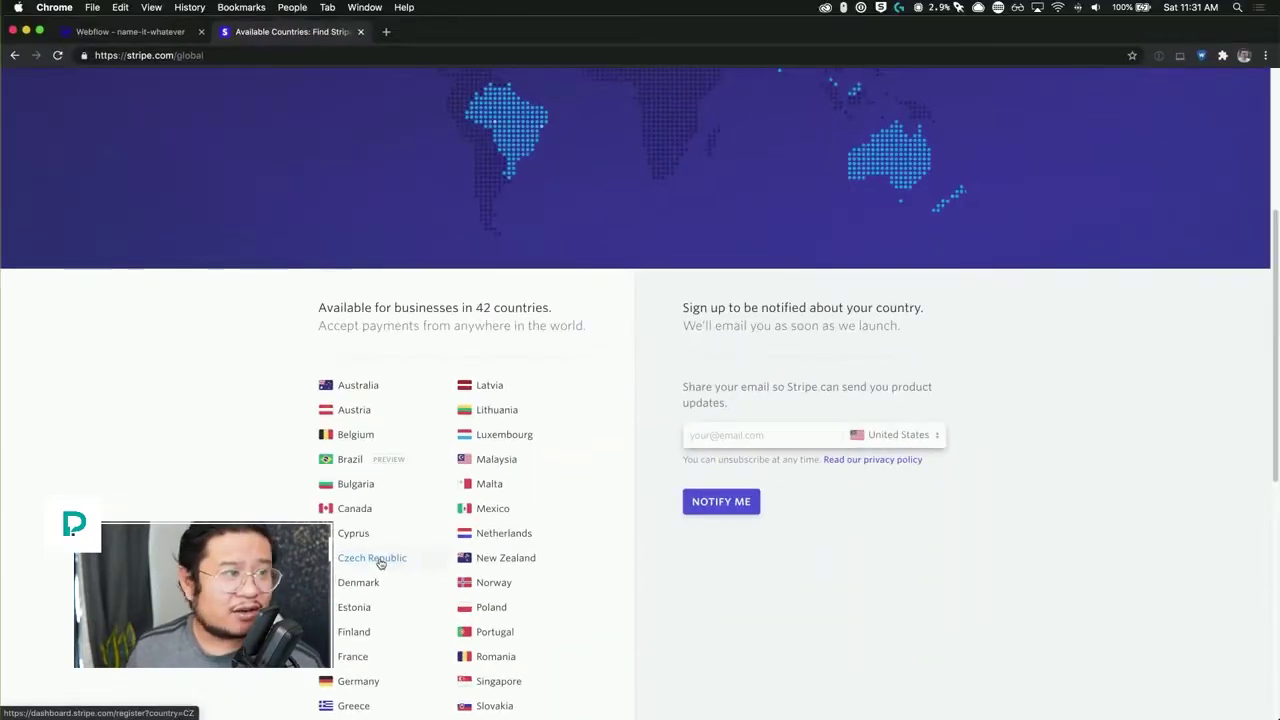
Step: Return to the Webflow project, review the Ecommerce setup guide, and try to add a payment provider, cancelling the store information request
click(157, 33)
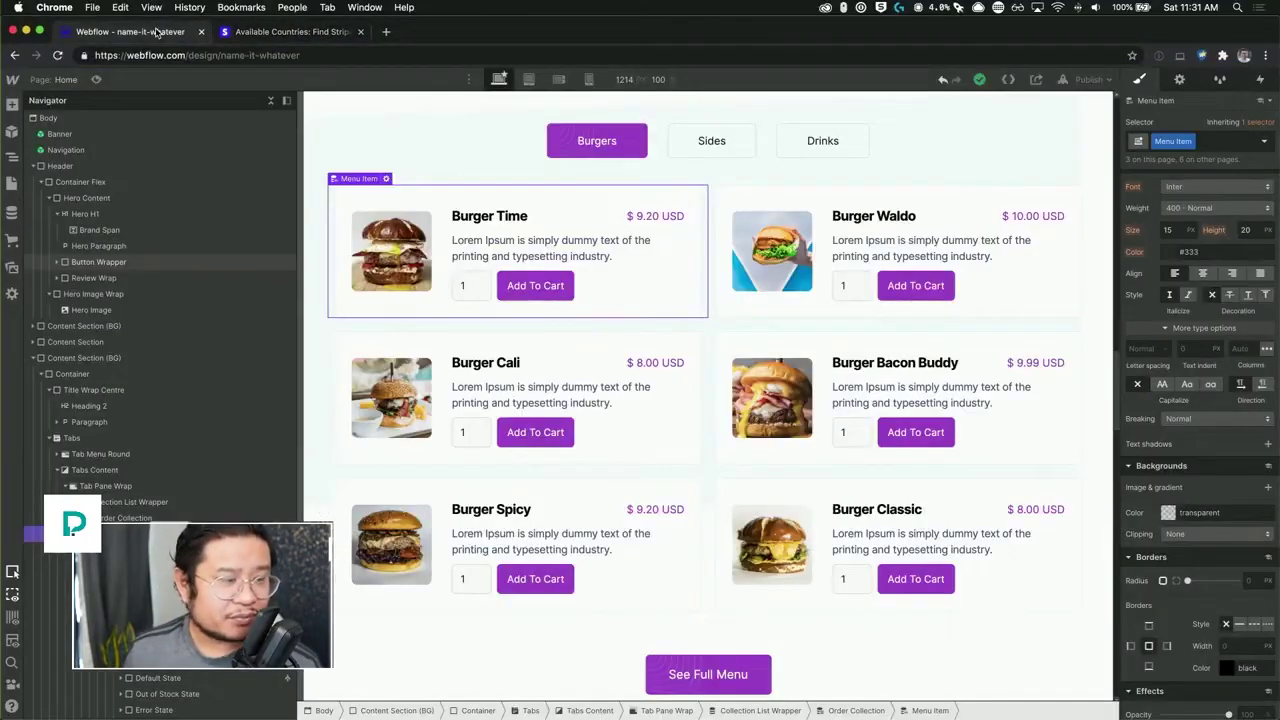
click(12, 240)
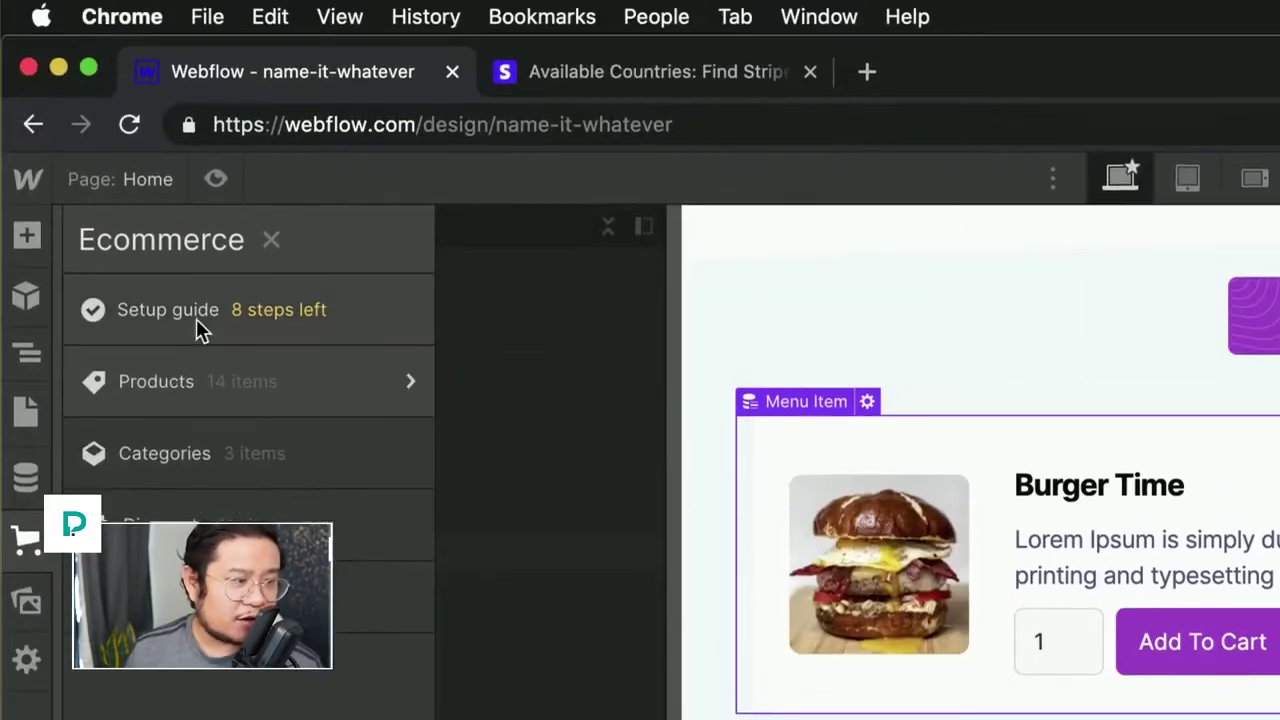
click(196, 305)
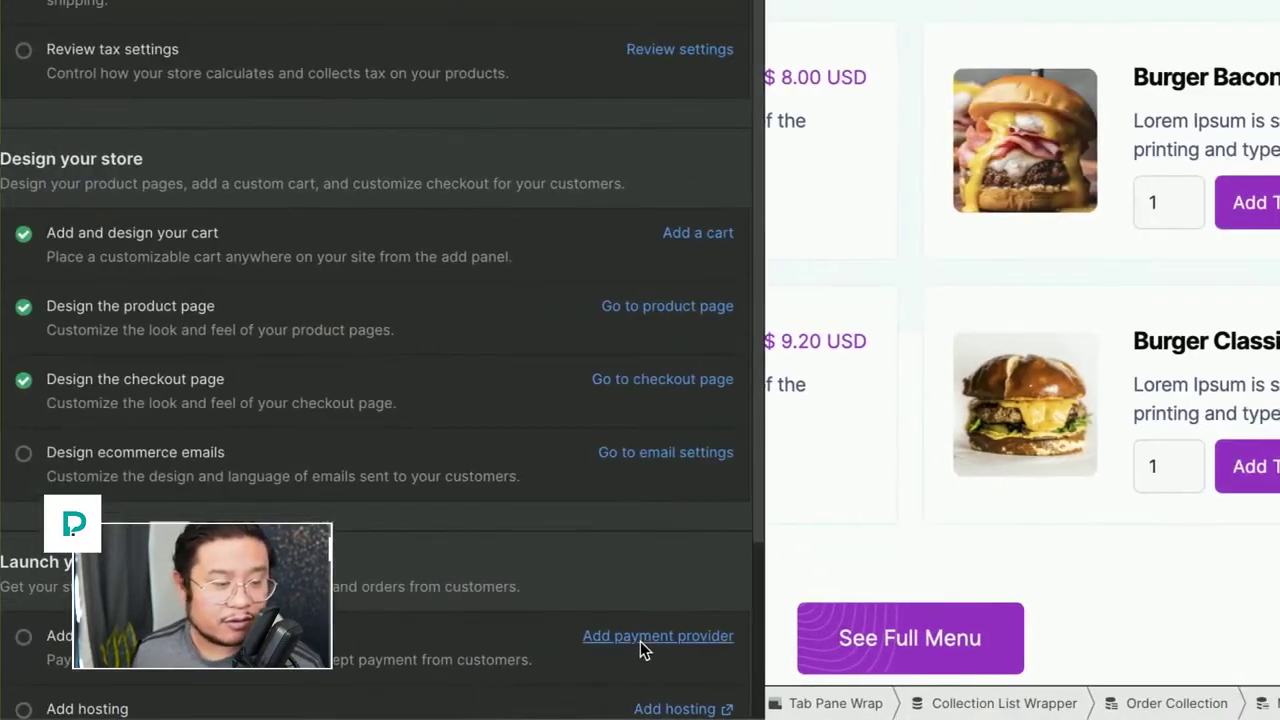
click(640, 641)
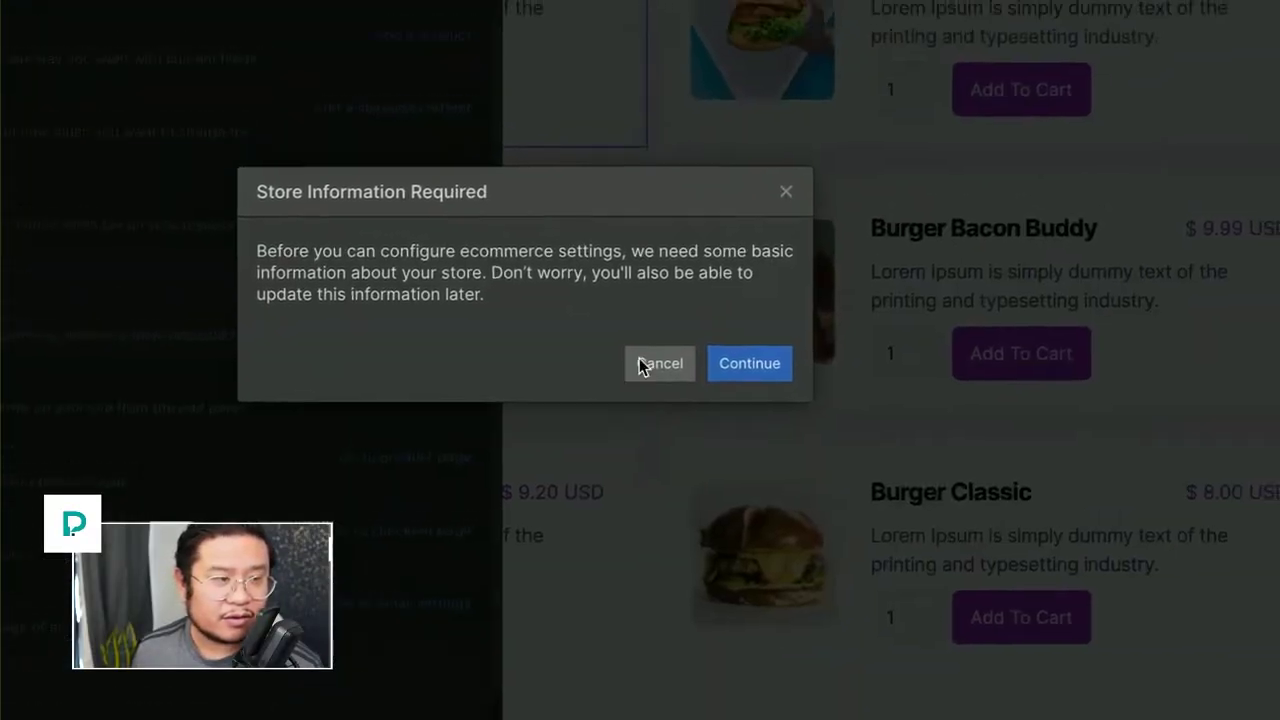
click(640, 358)
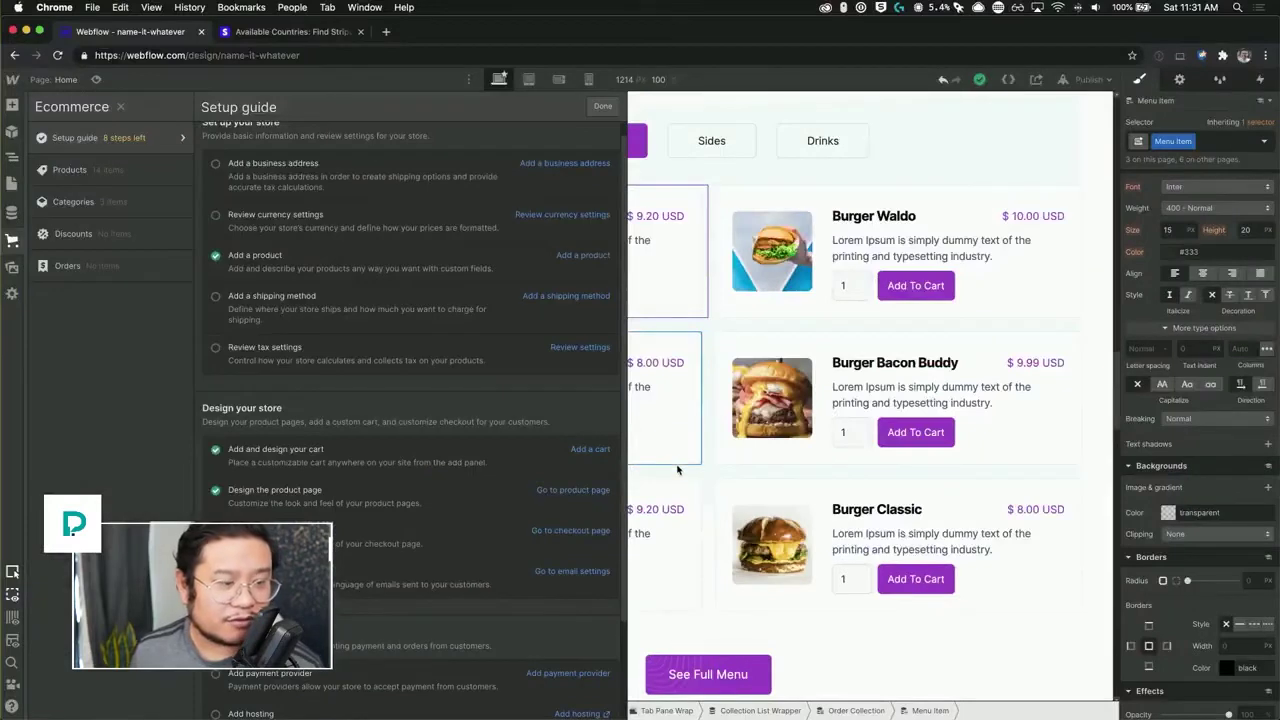
scroll(292, 680, down, 3)
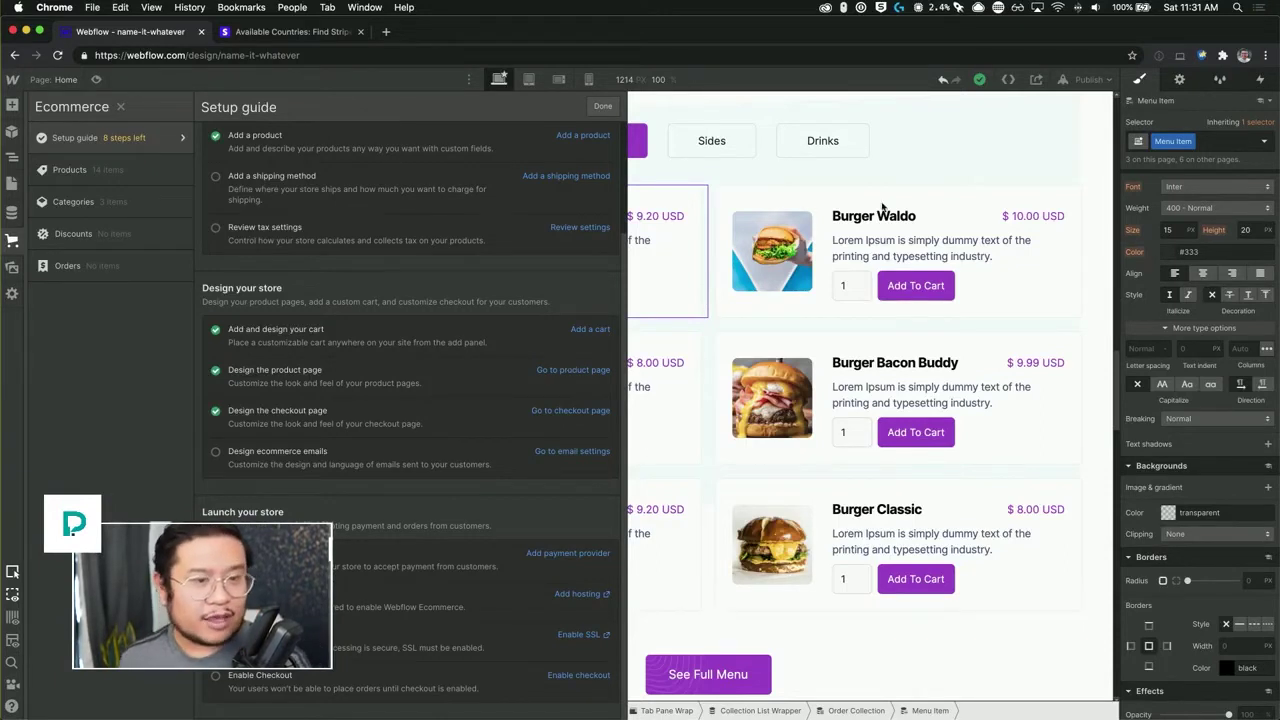
Step: Leave the Ecommerce setup guide and open the Checkout page for editing
click(913, 258)
key(p)
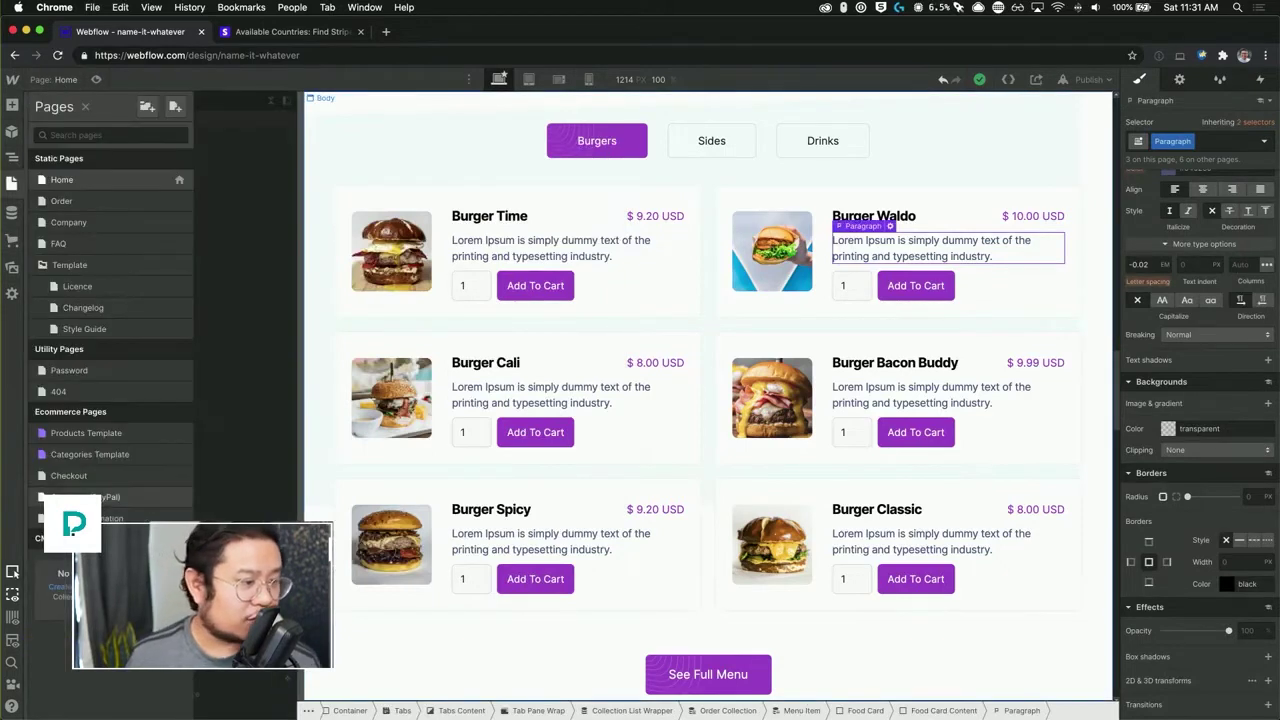
click(86, 484)
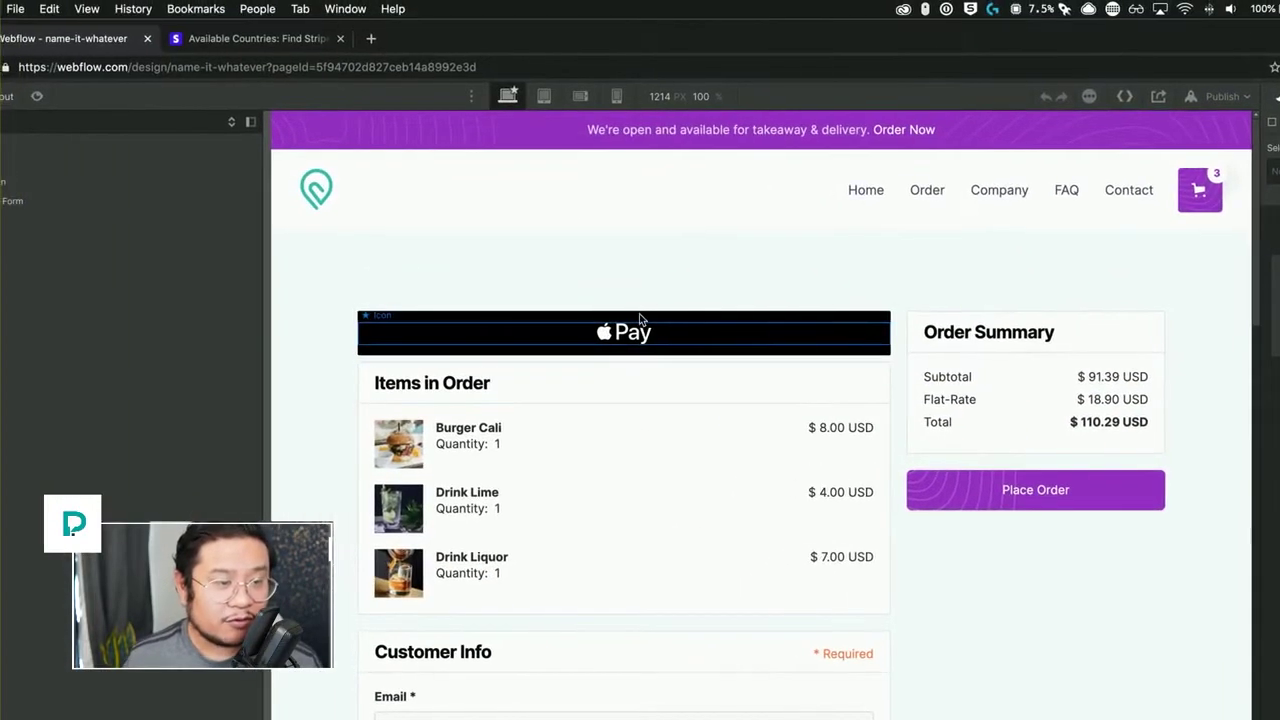
Step: Set the checkout's web payments preview to Pay with browser, and check the payment provider settings before returning to the canvas
click(642, 337)
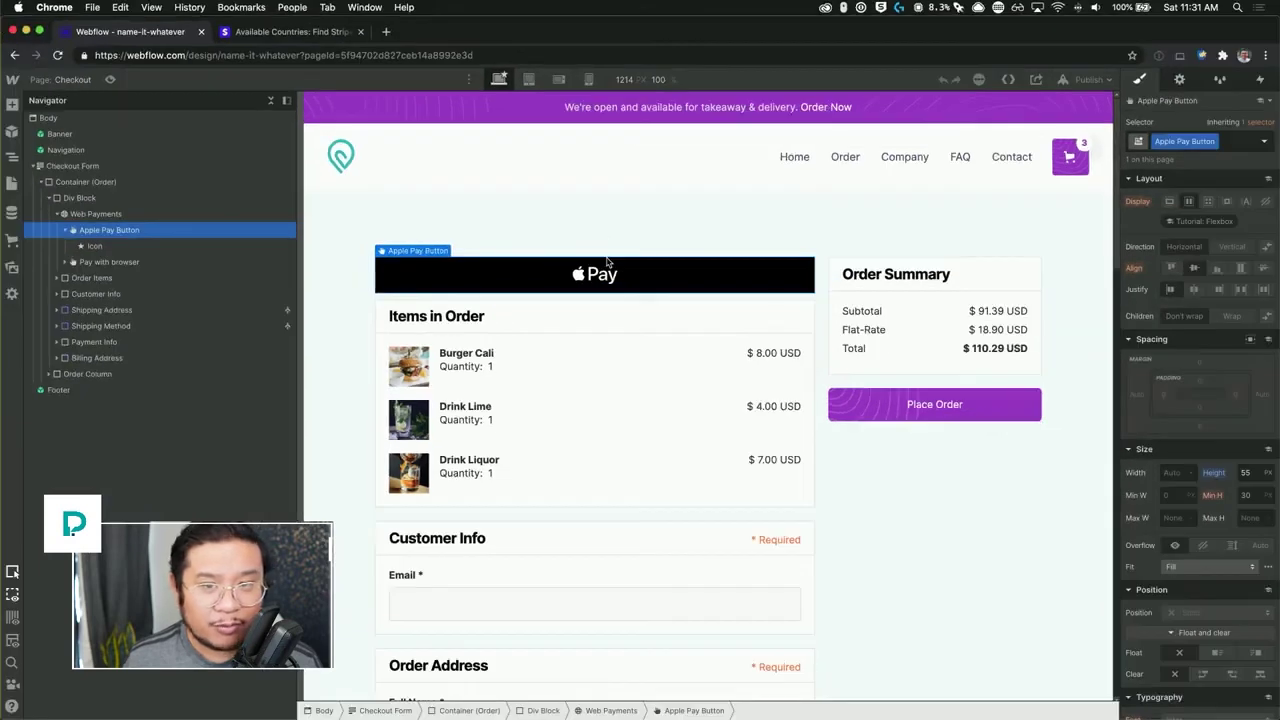
click(1267, 88)
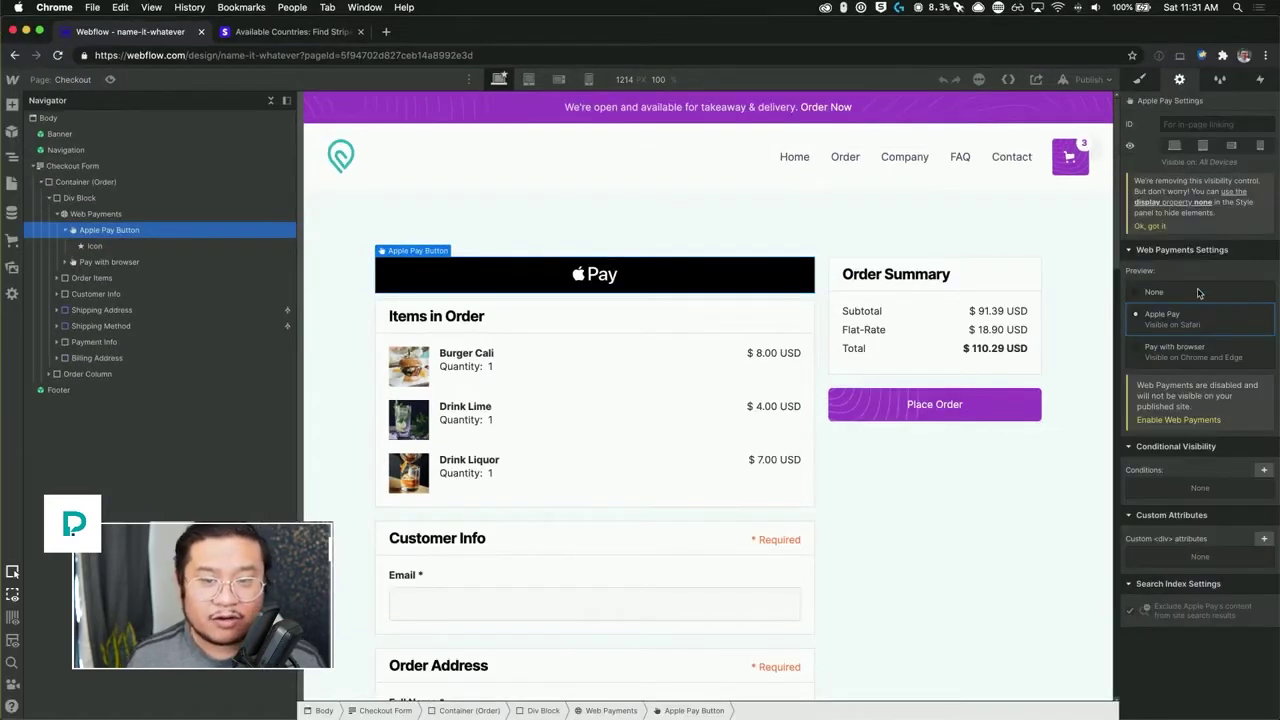
click(1195, 355)
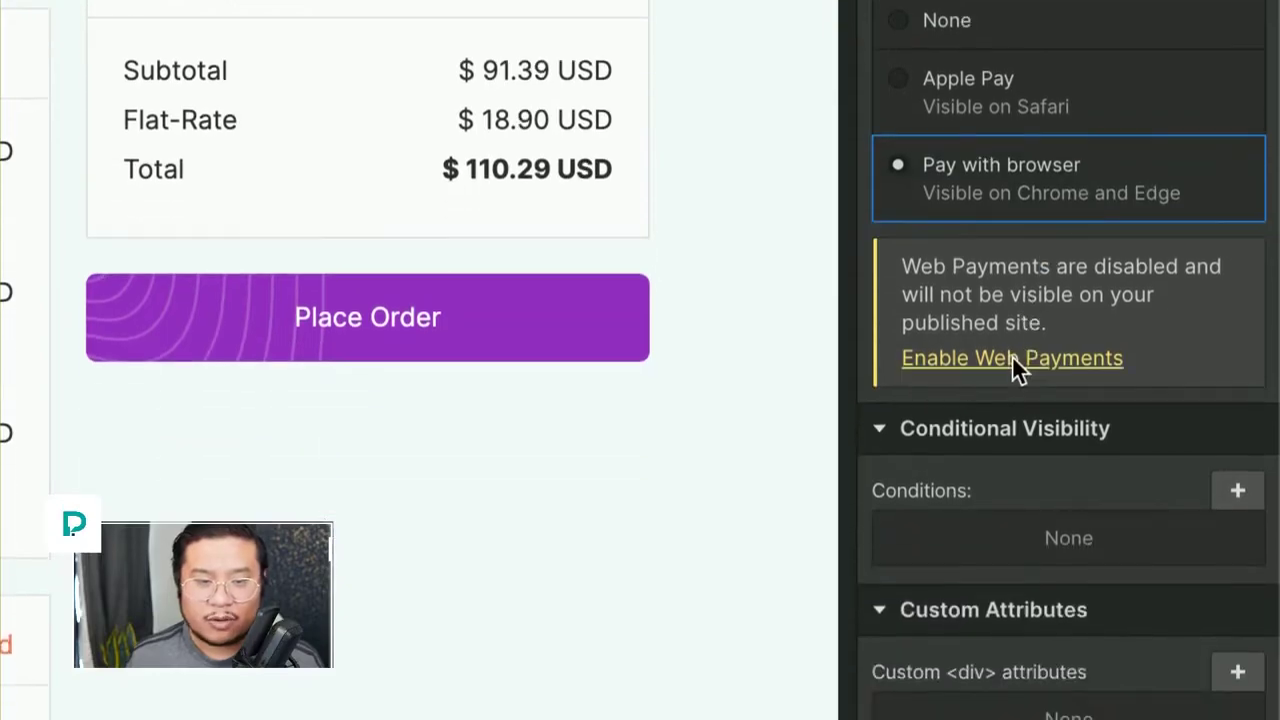
click(1012, 535)
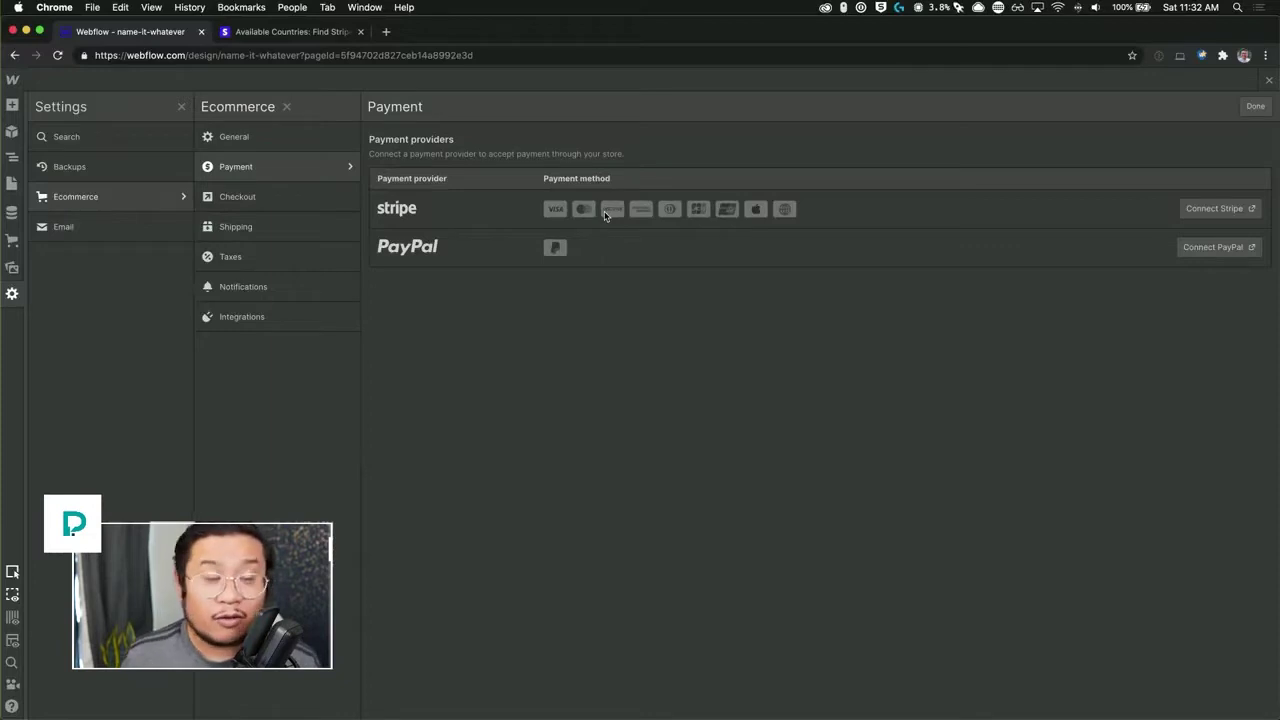
click(1269, 82)
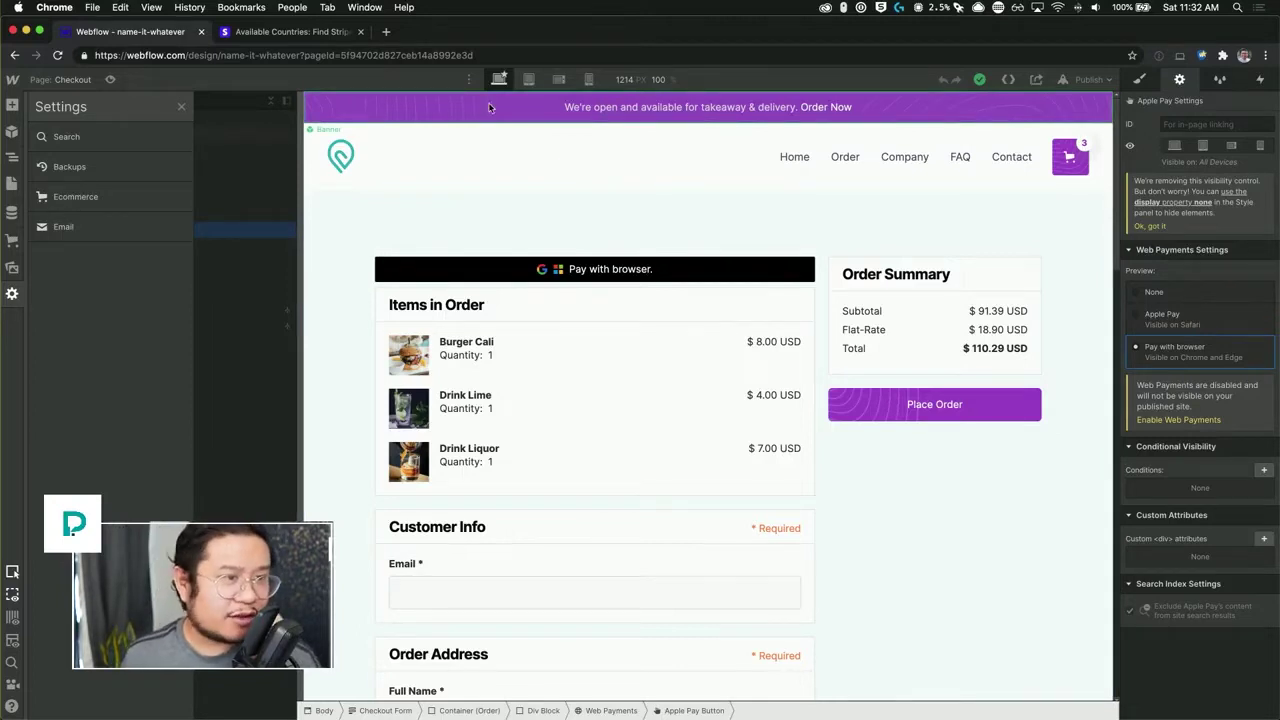
Step: Enter the Navigation component's cart button, open the cart, and inspect the items listed under Your Order
double_click(1069, 160)
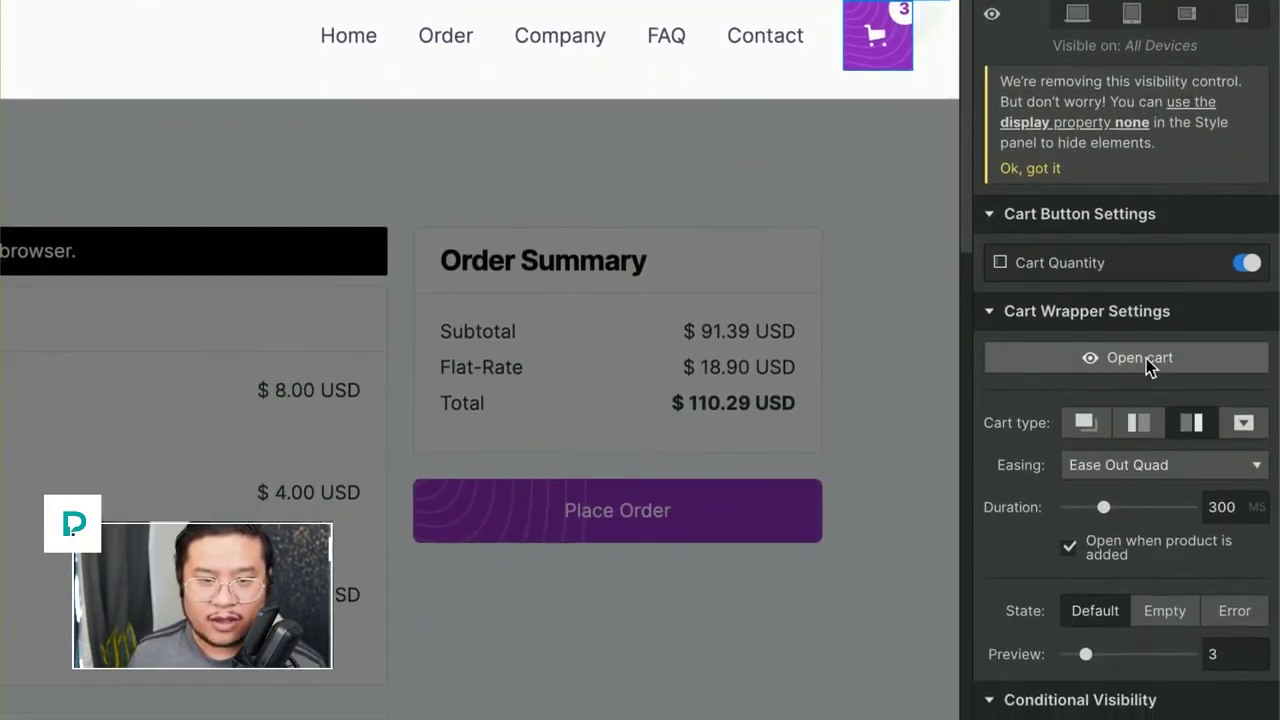
click(1146, 358)
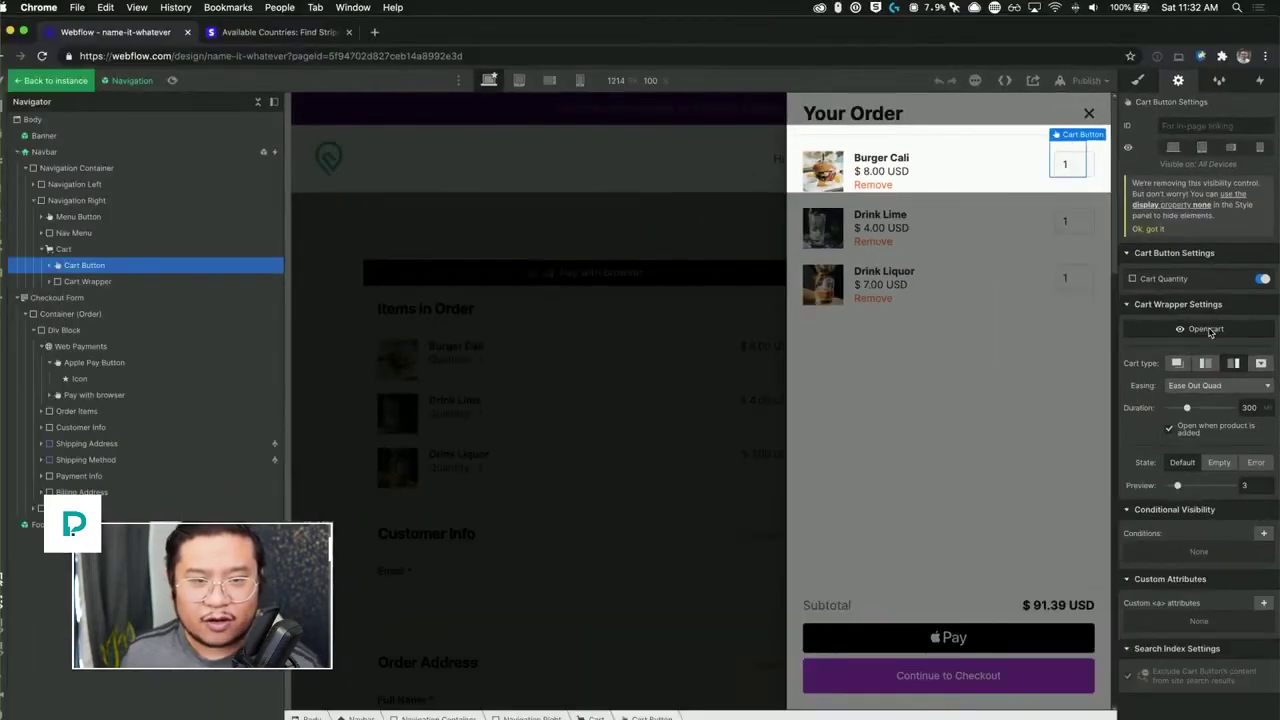
click(912, 272)
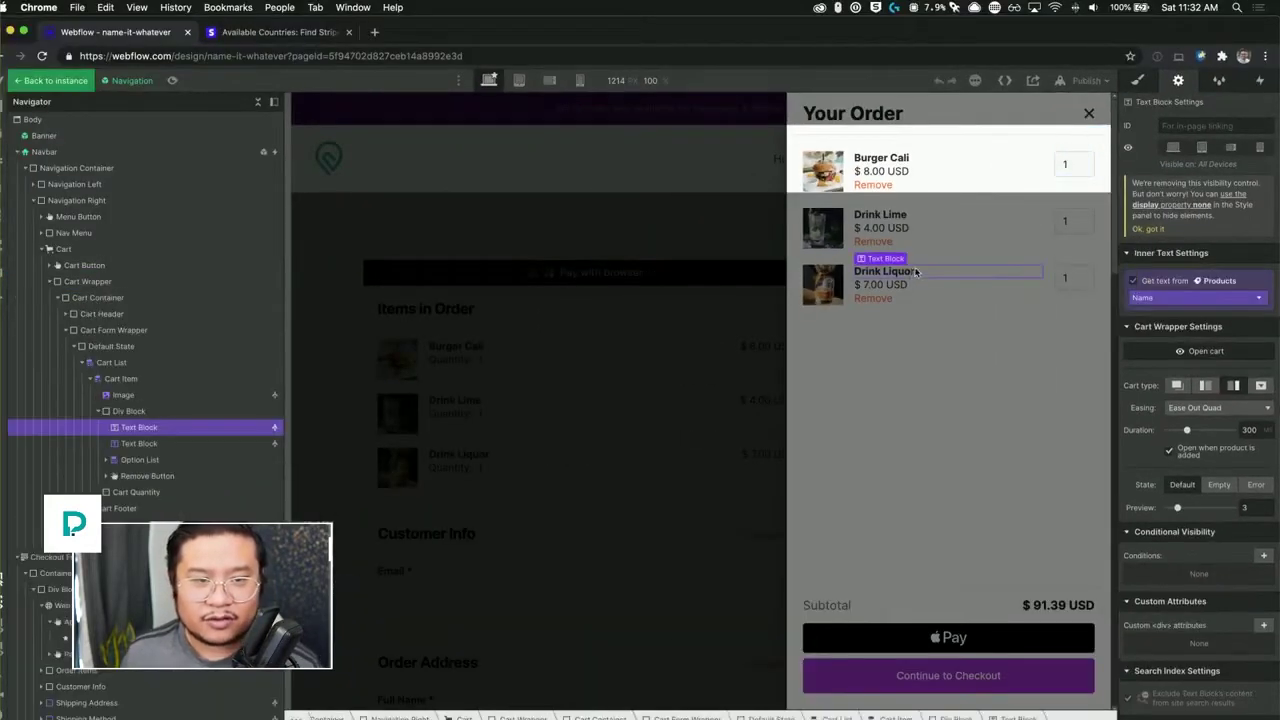
click(982, 150)
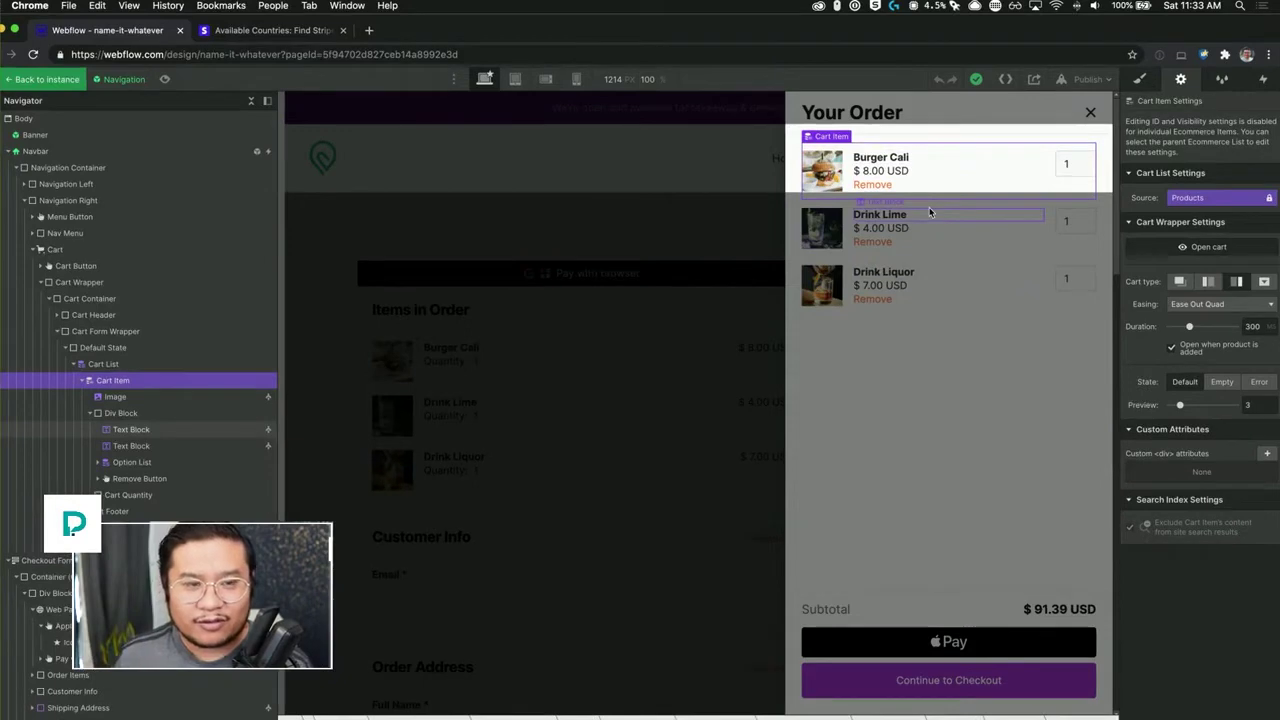
Step: Set the font size of the cart's product name text block to 20 px
click(878, 158)
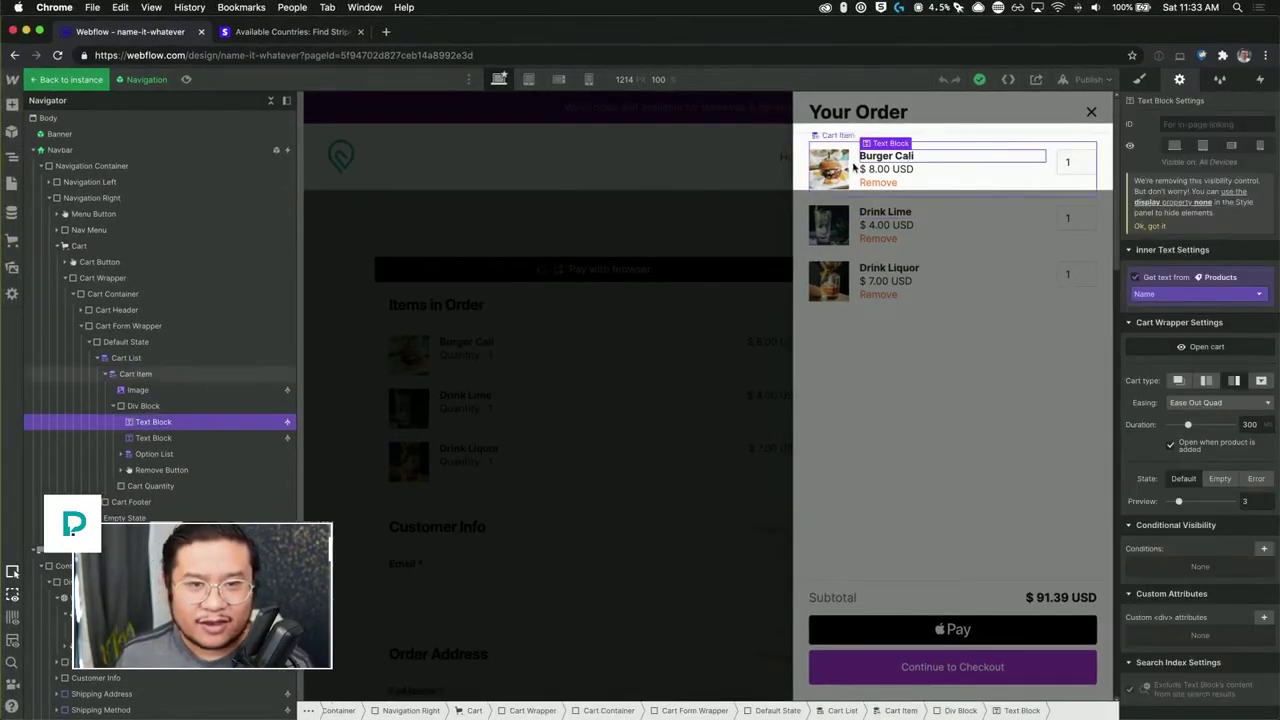
click(1139, 80)
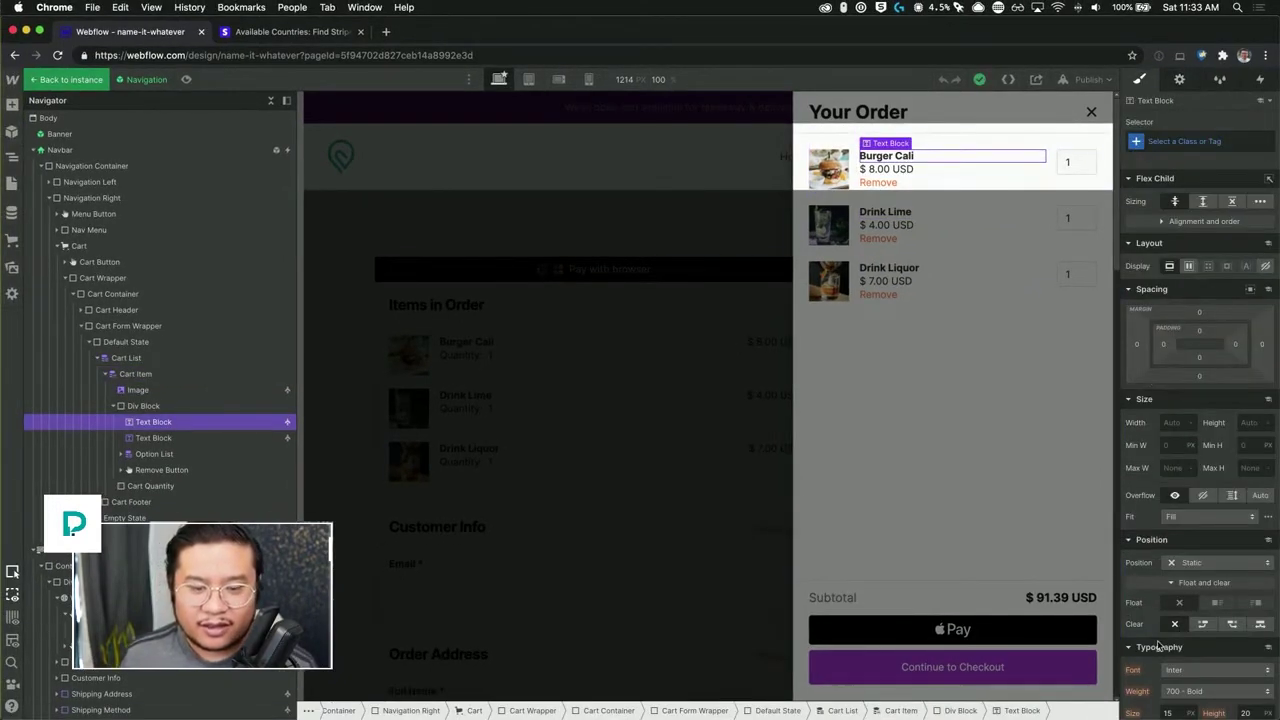
scroll(1190, 635, down, 5)
scroll(1195, 640, down, 3)
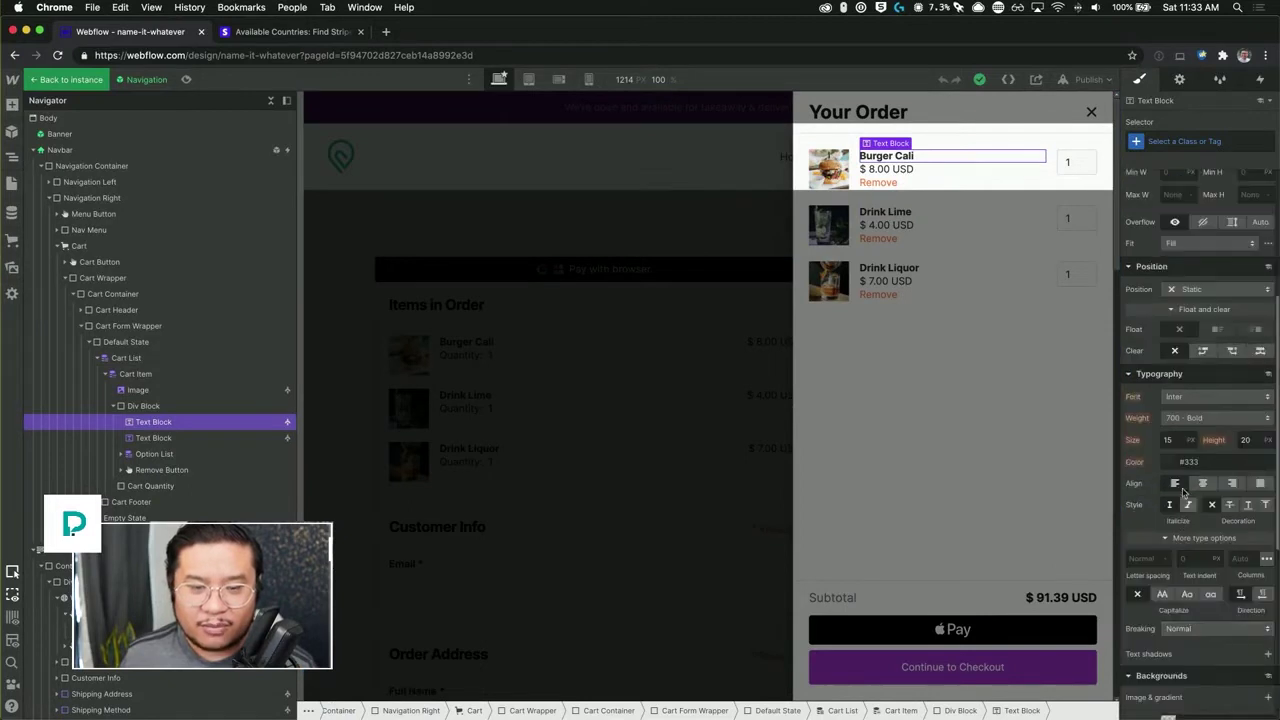
click(1177, 438)
key(Up)
key(Up)
key(Up)
key(Up)
key(Up)
key(Up)
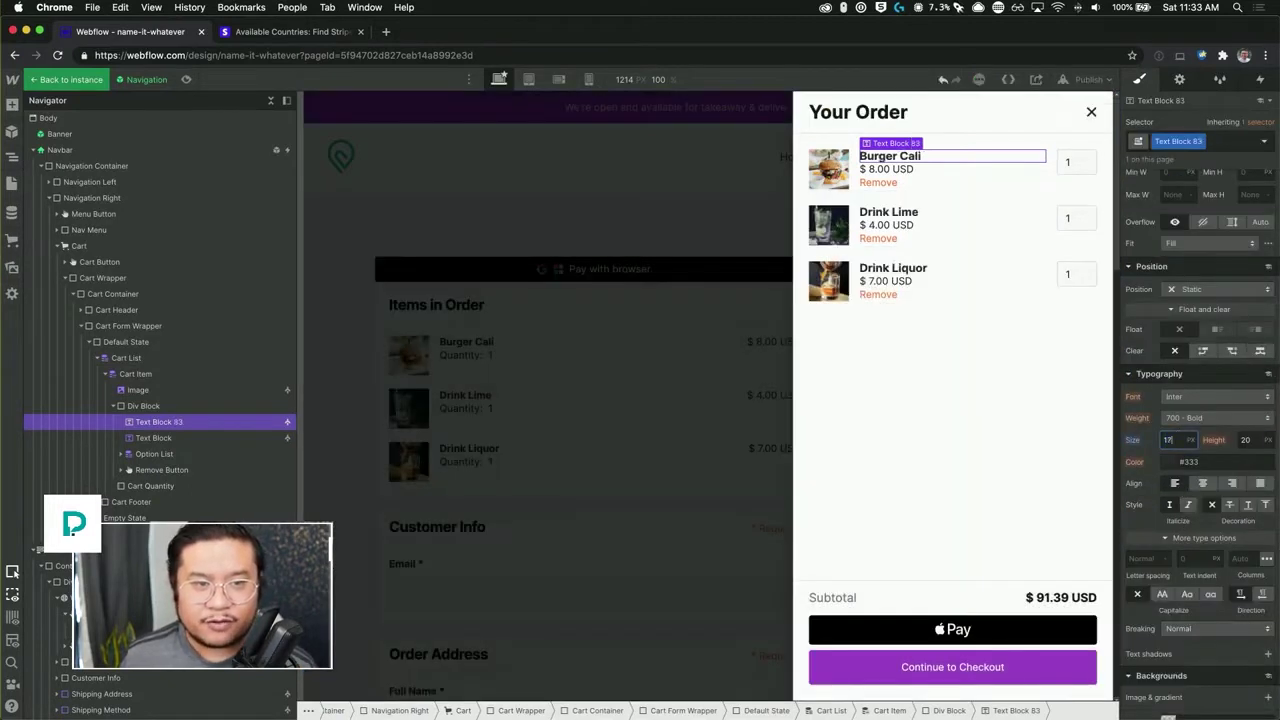
key(Down)
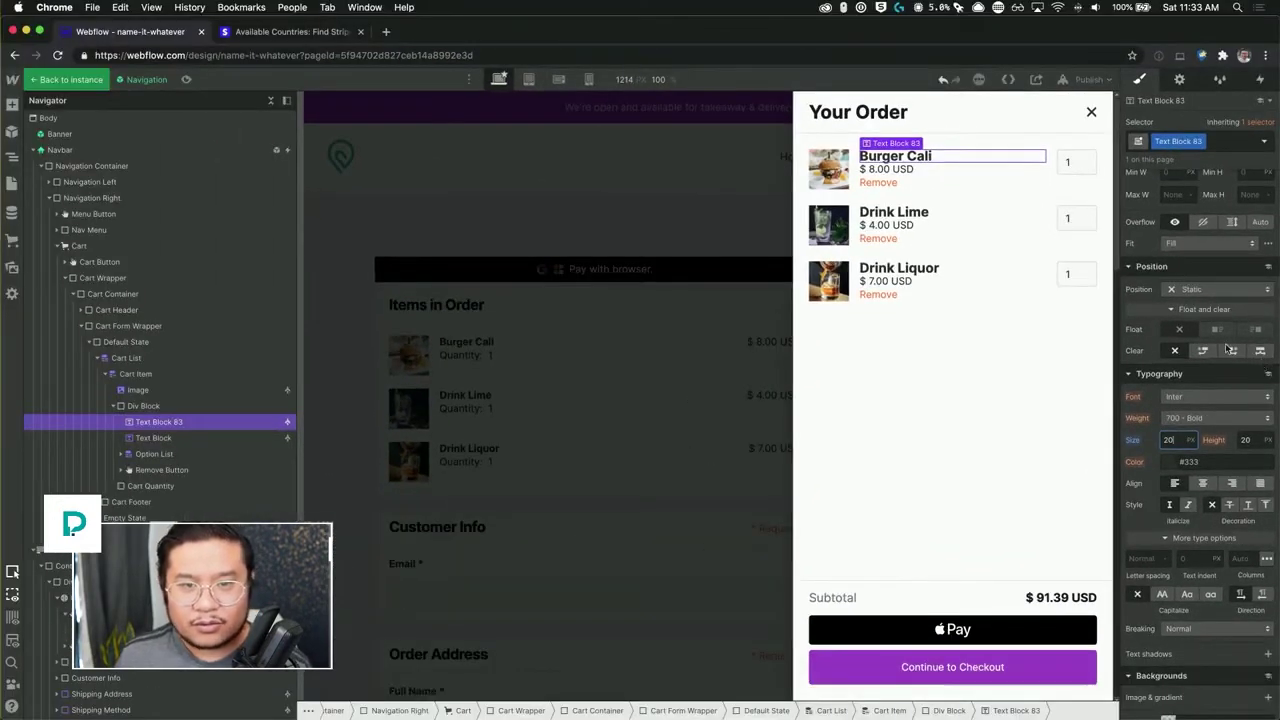
Step: Set the cart product name's line height to 26 px and its bottom margin to 12 px
scroll(1190, 346, up, 5)
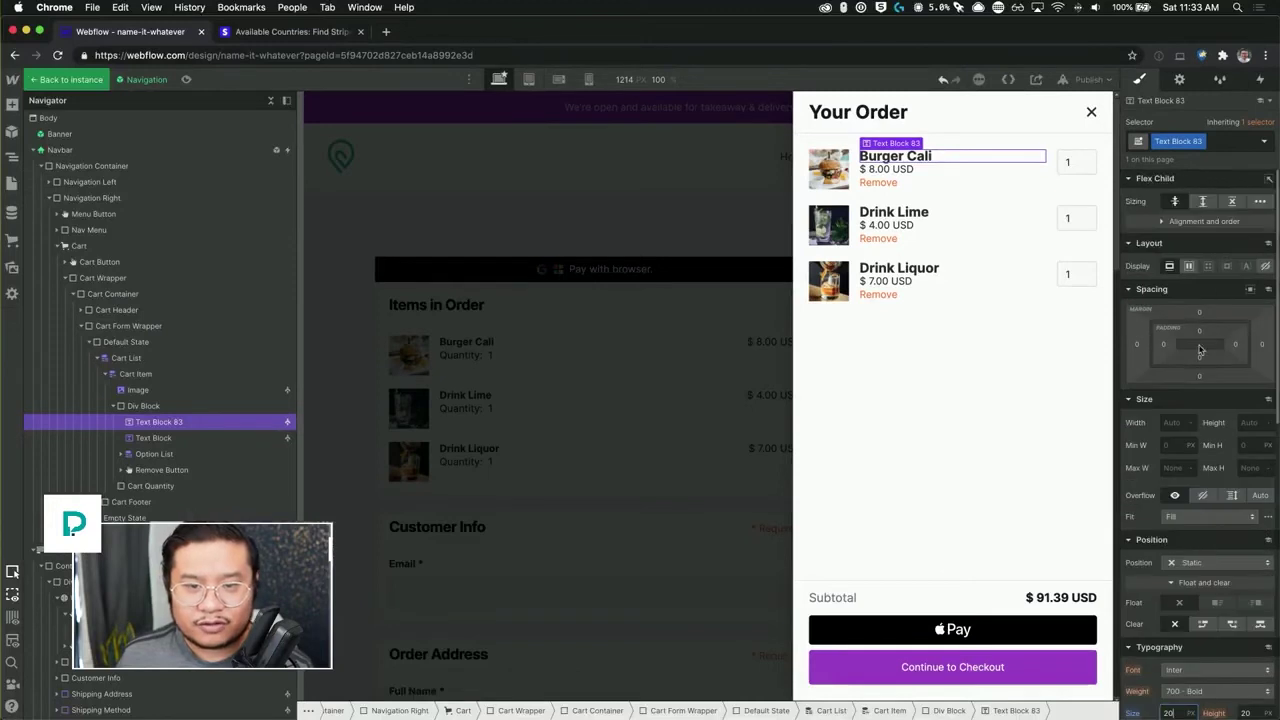
scroll(1248, 462, down, 5)
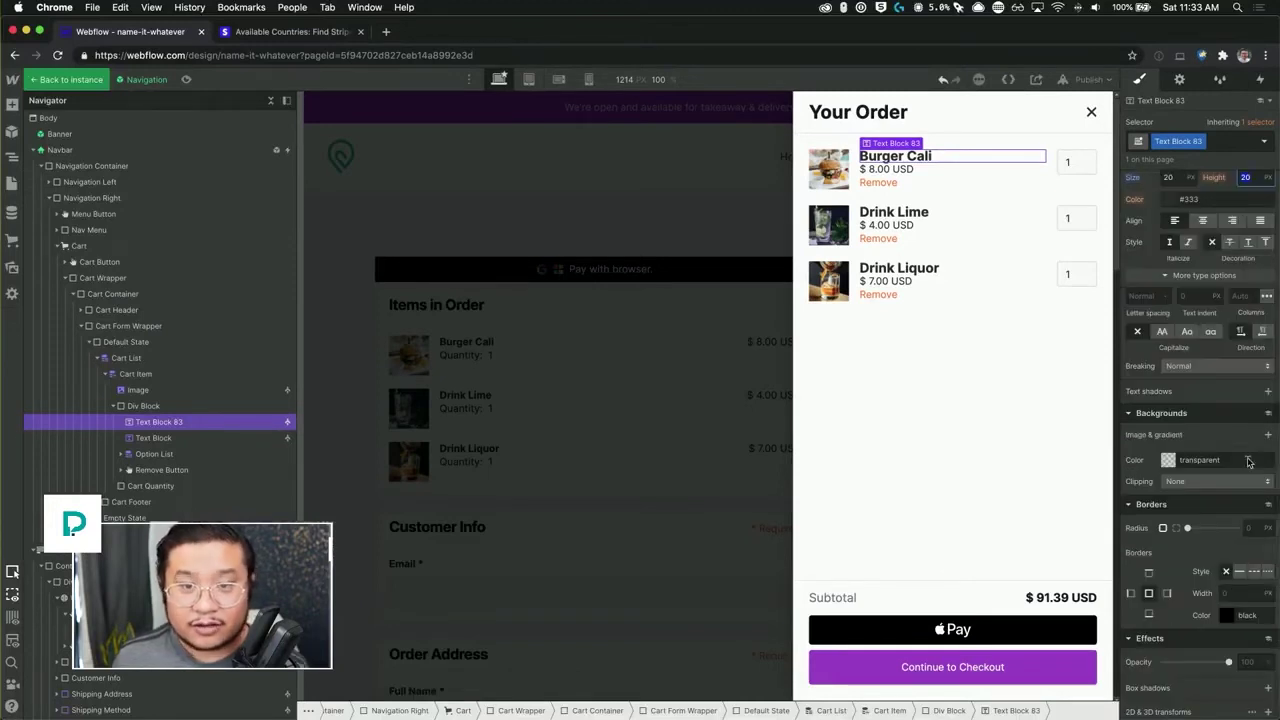
scroll(1248, 462, up, 3)
click(1255, 394)
text(2)
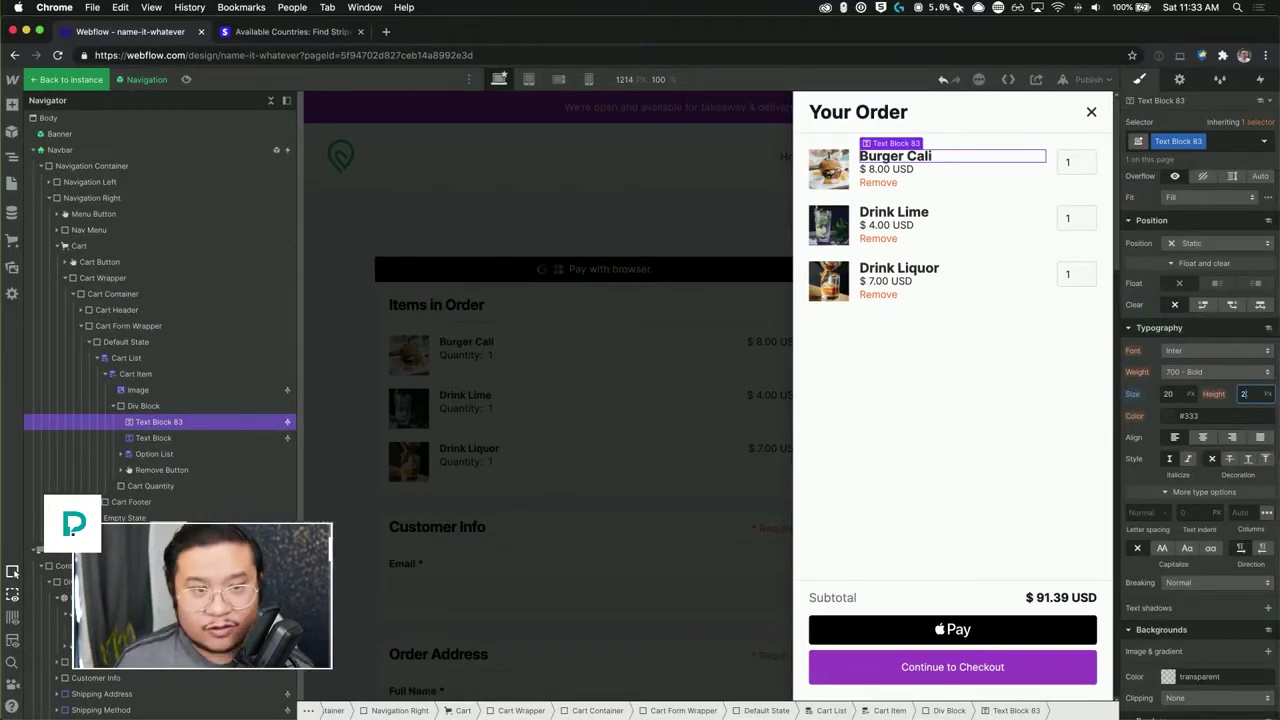
text(6)
scroll(1202, 348, up, 3)
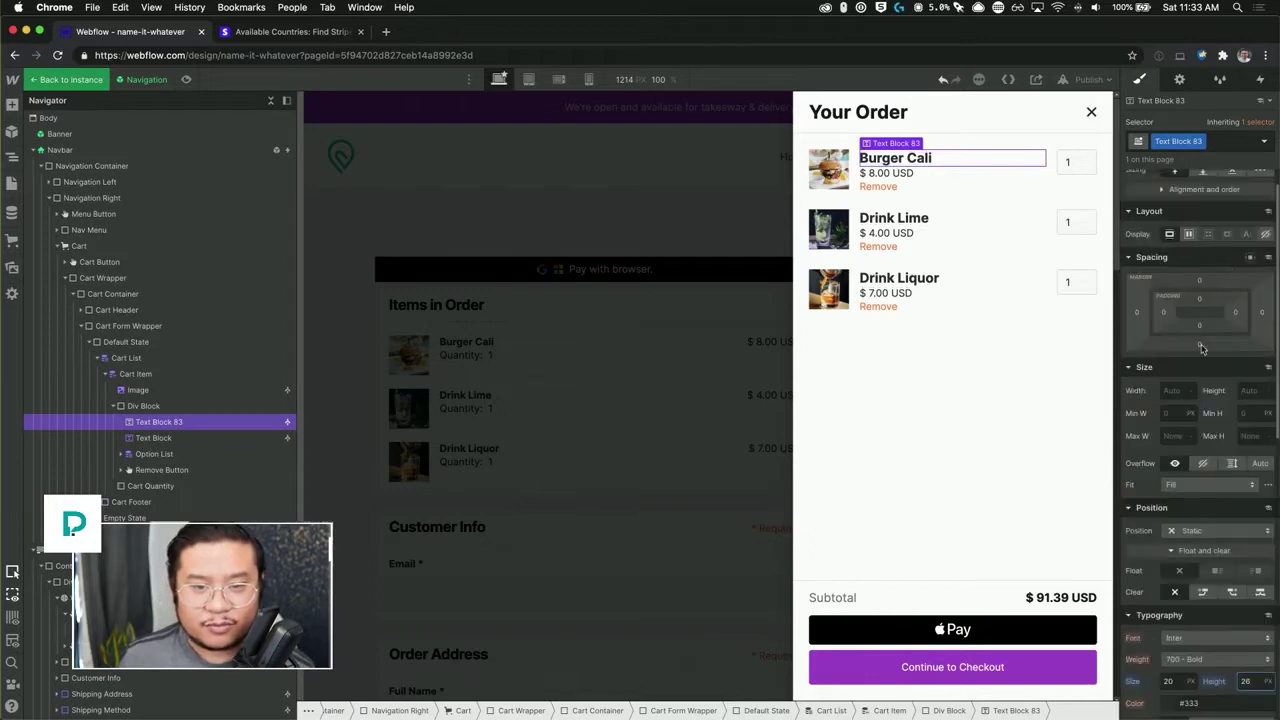
drag(1202, 348, 1199, 348)
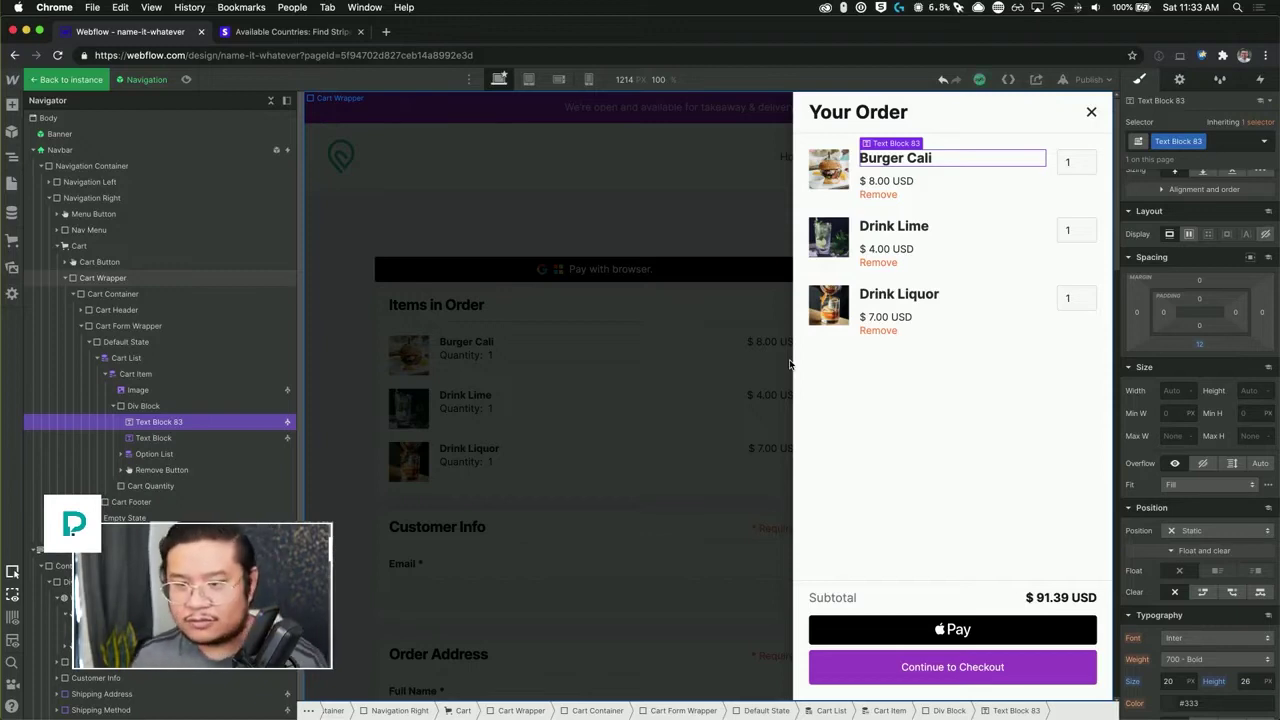
Step: Rename the class of the cart's product name text block to "Item name"
double_click(1186, 143)
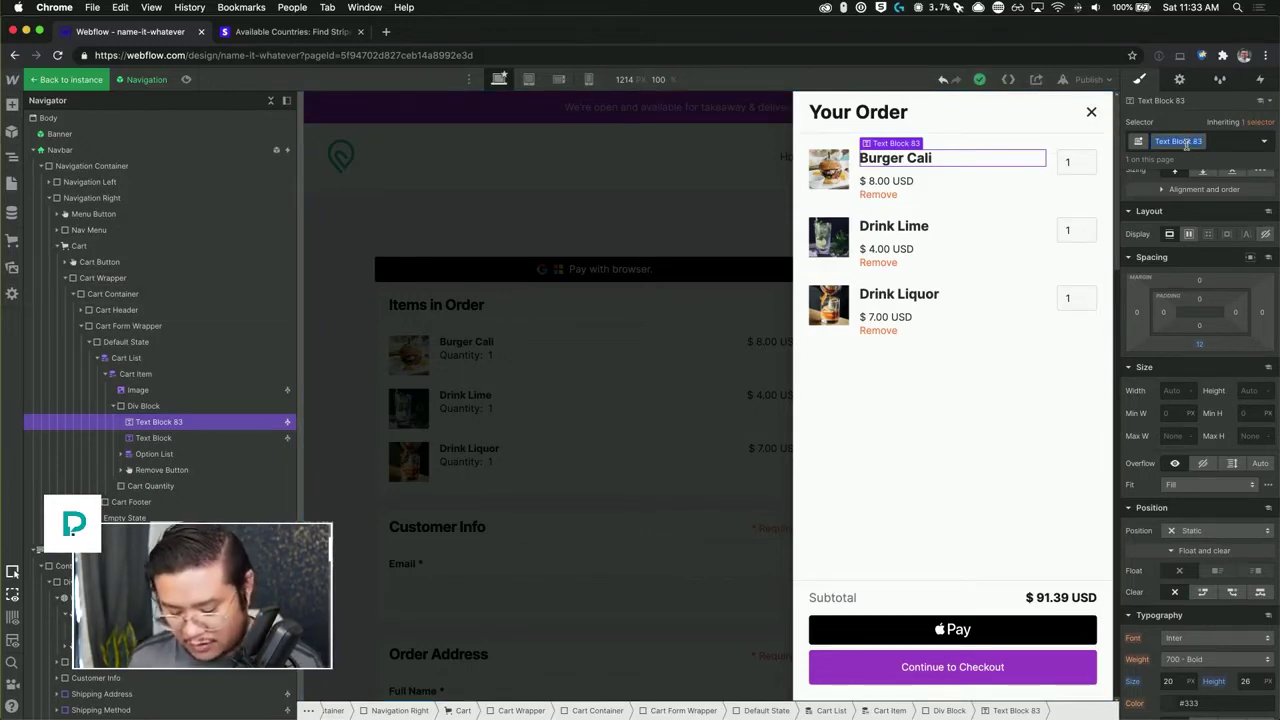
text(Item name)
key(Return)
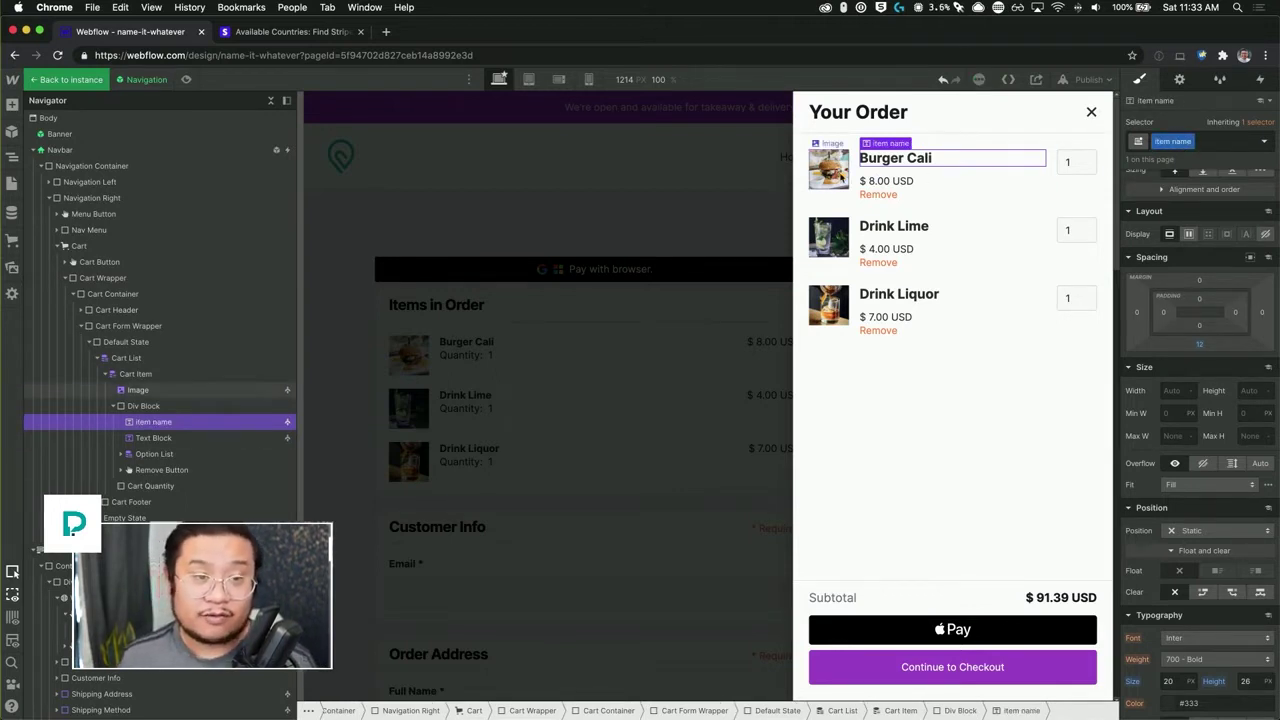
Step: Set the width of the product image in the cart item to 110 px
click(138, 390)
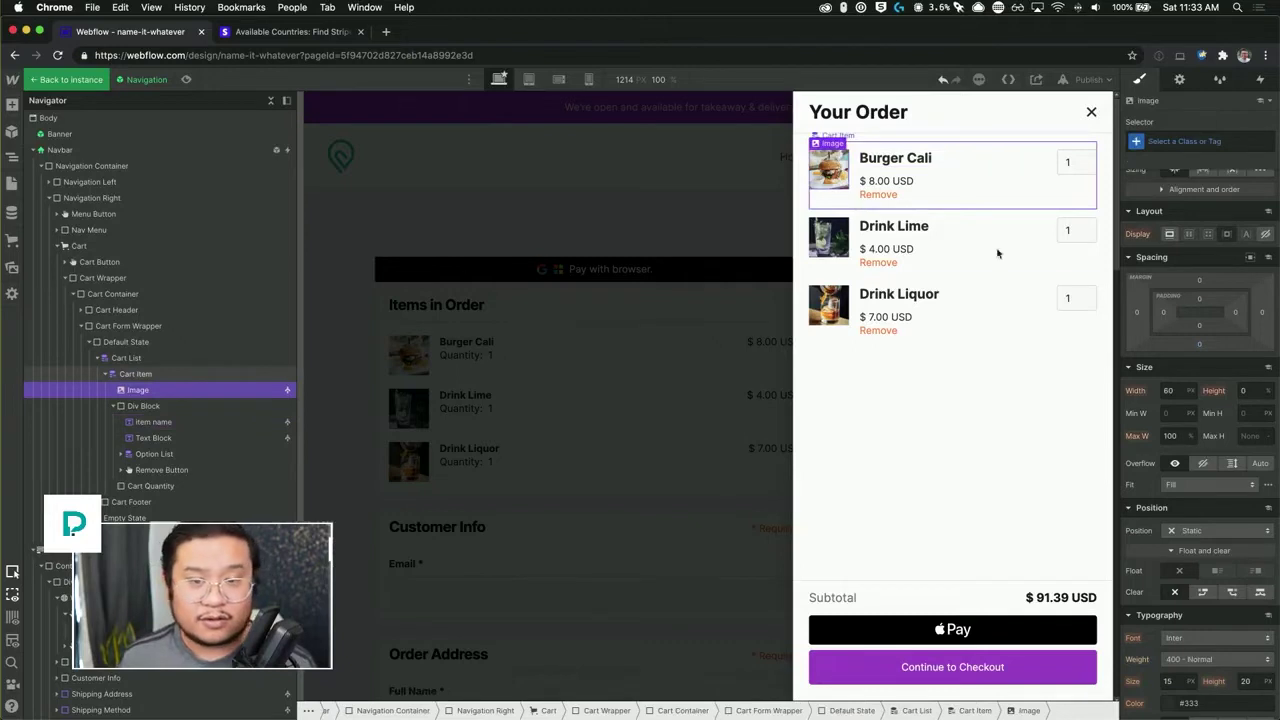
click(1172, 391)
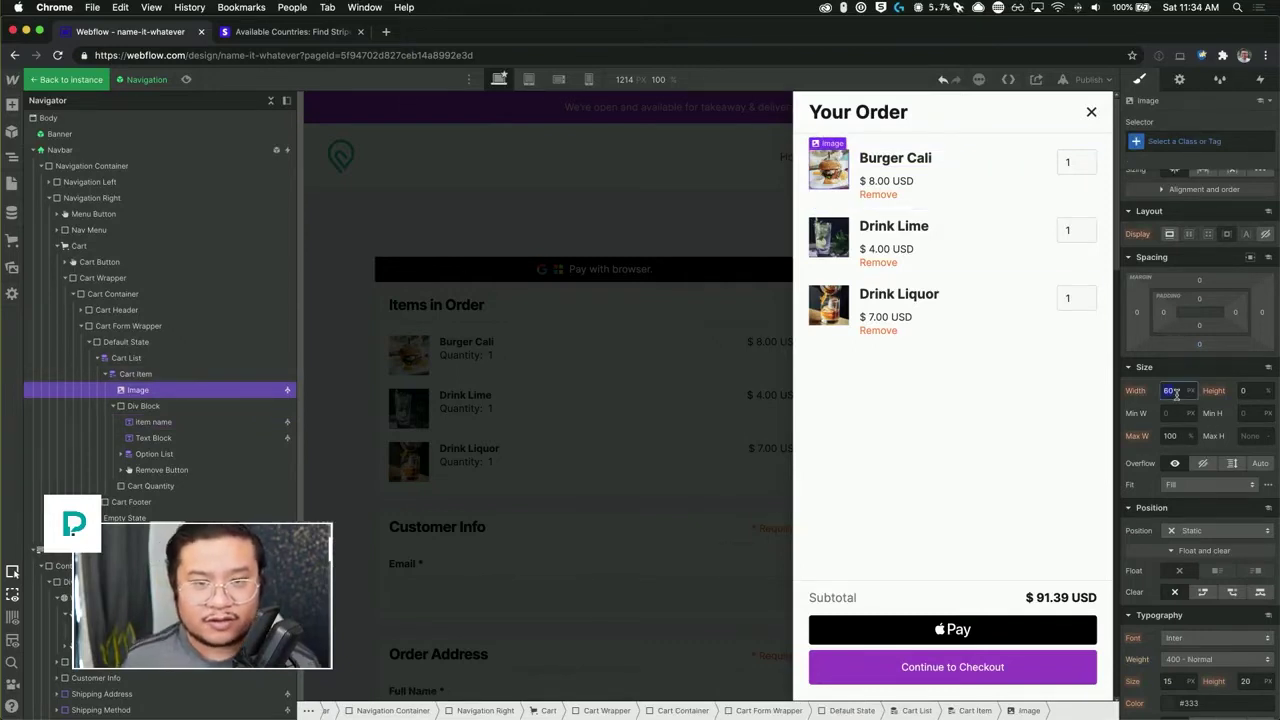
key(Up)
key(Up)
key(Up)
key(Up)
key(Up)
key(Up)
key(Up)
key(Up)
key(Up)
key(Up)
key(Up)
key(Up)
key(Up)
key(Up)
key(Up)
key(Up)
key(Up)
key(Up)
key(Up)
key(Up)
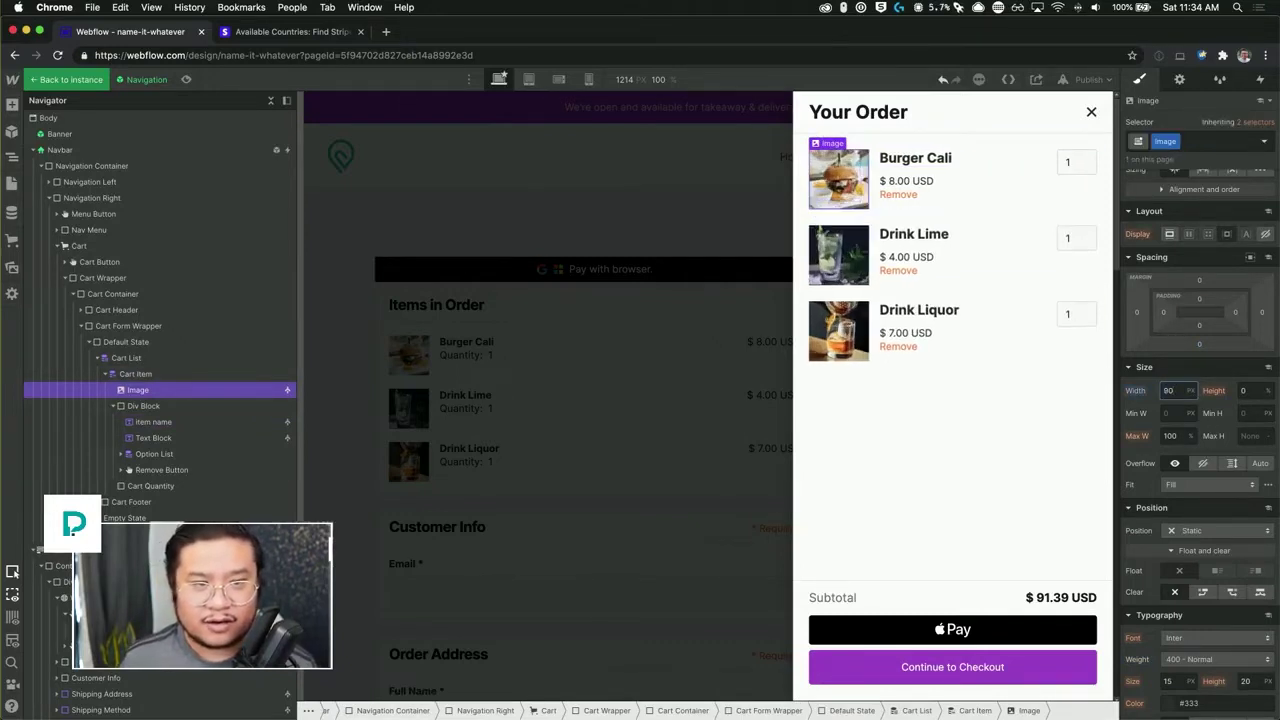
key(shift+Up)
key(shift+Up)
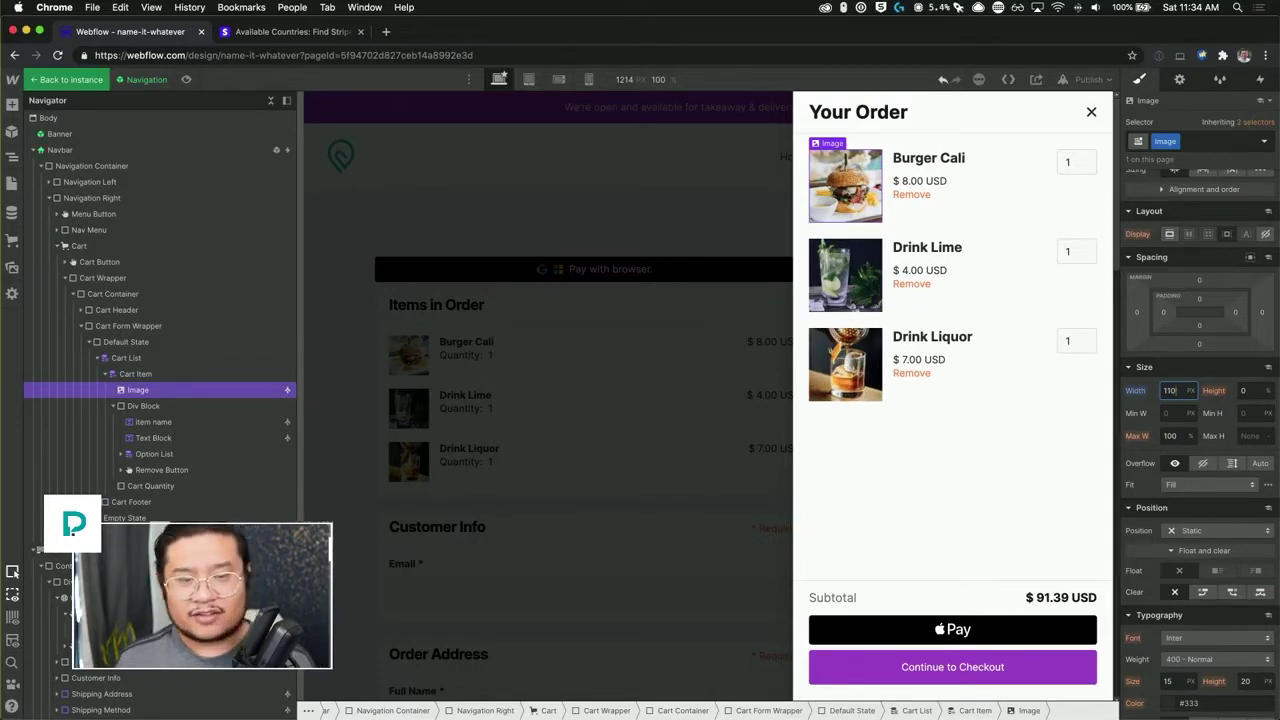
Step: Round the cart product image's corners with a 9 px border radius
scroll(1232, 645, down, 5)
scroll(1232, 645, down, 1)
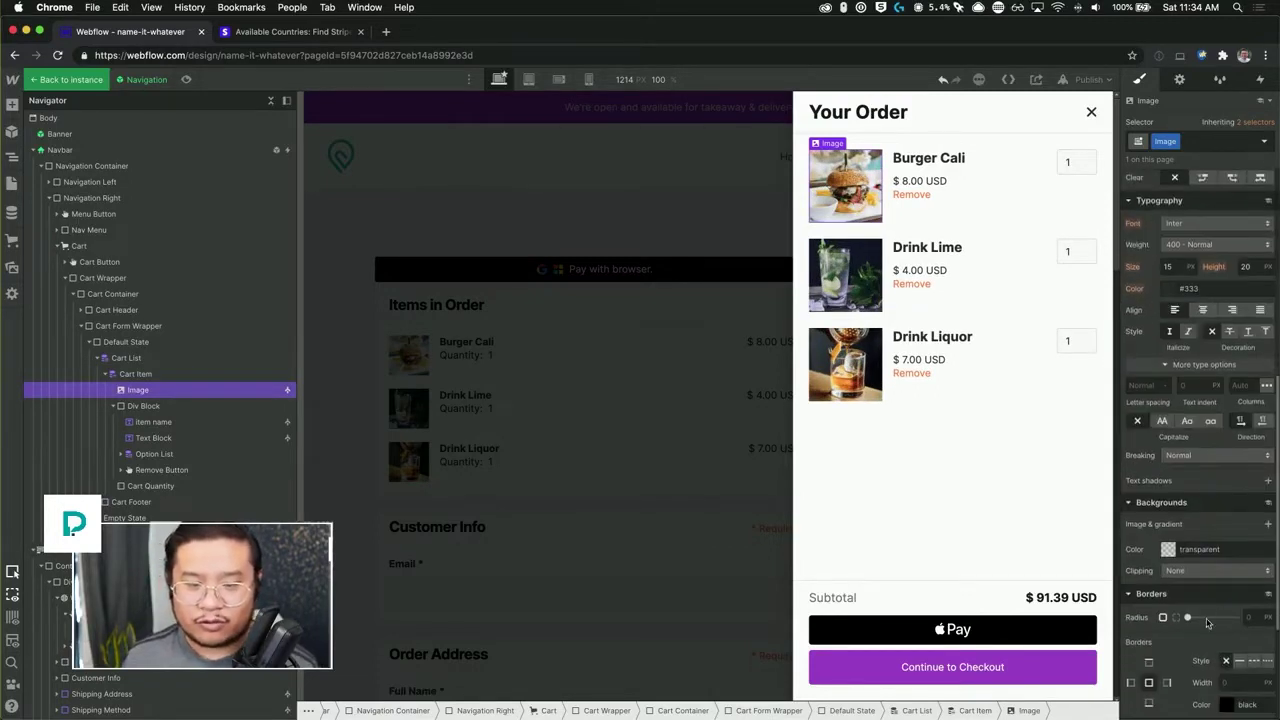
drag(1189, 617, 1210, 617)
Step: Add an outside box shadow to the cart product image with 9 px blur and the color rgba(0, 0, 0, 0.45)
scroll(1252, 597, down, 3)
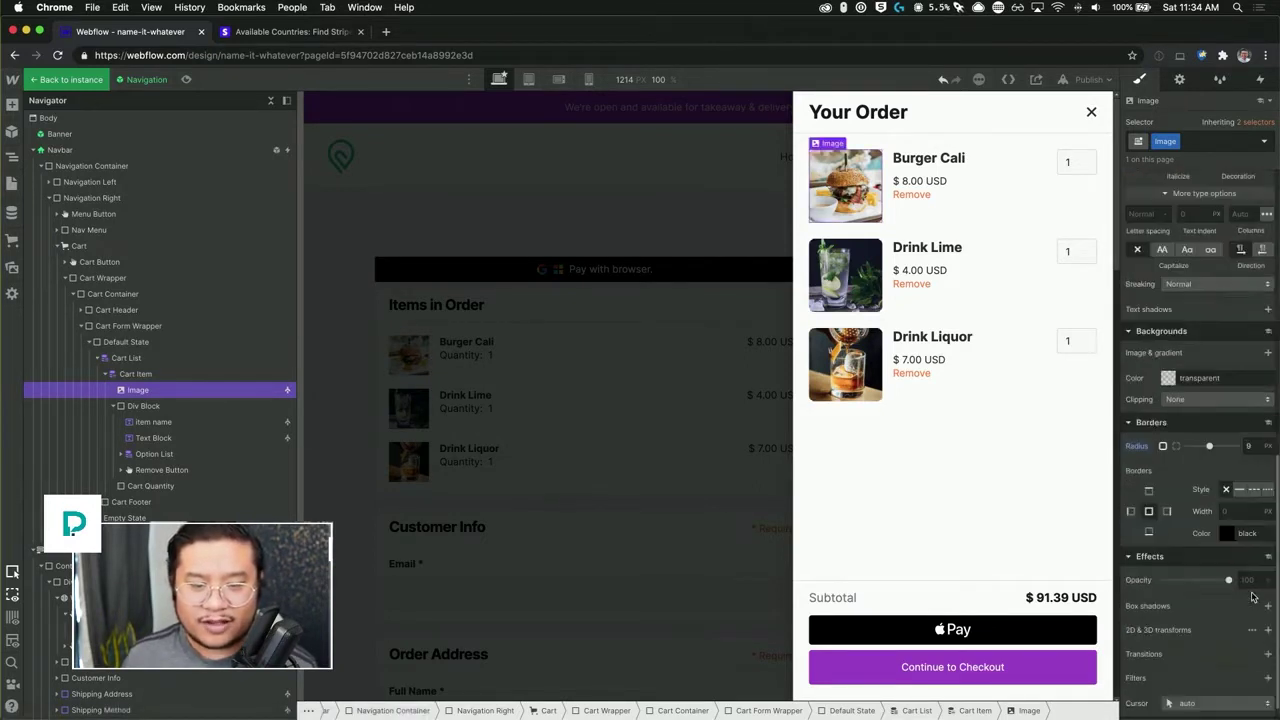
click(1268, 581)
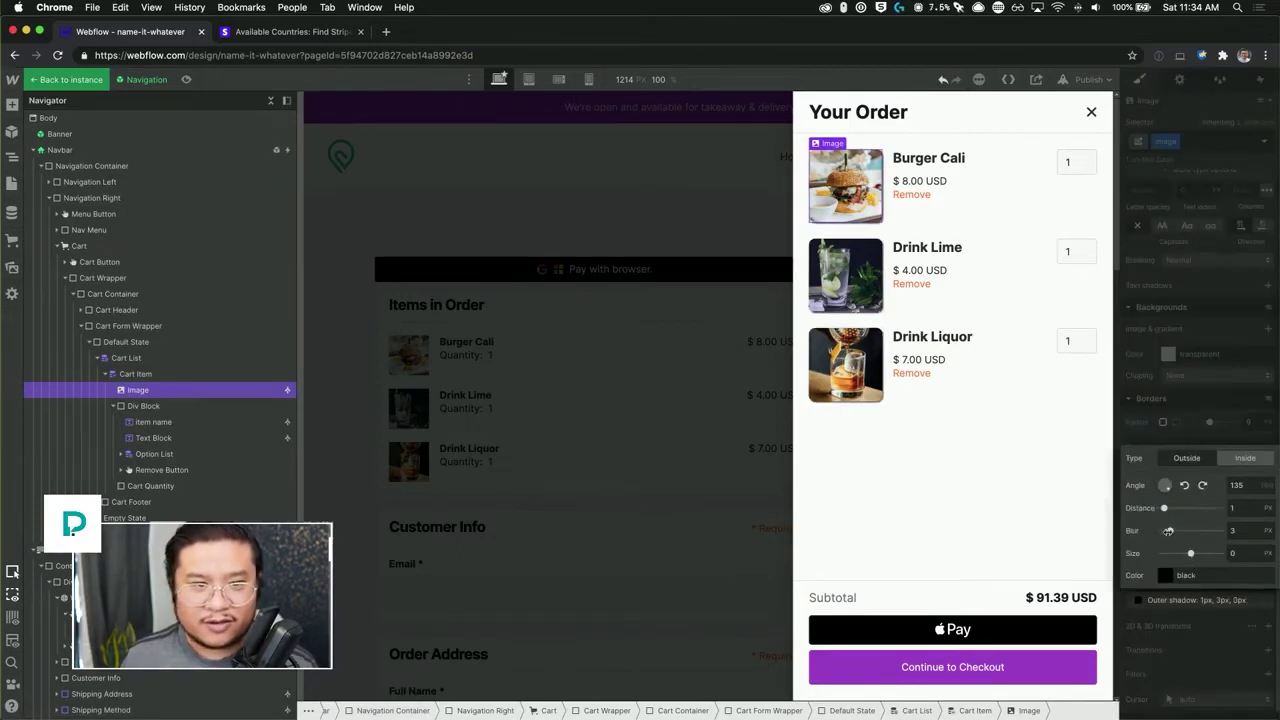
drag(1168, 531, 1188, 531)
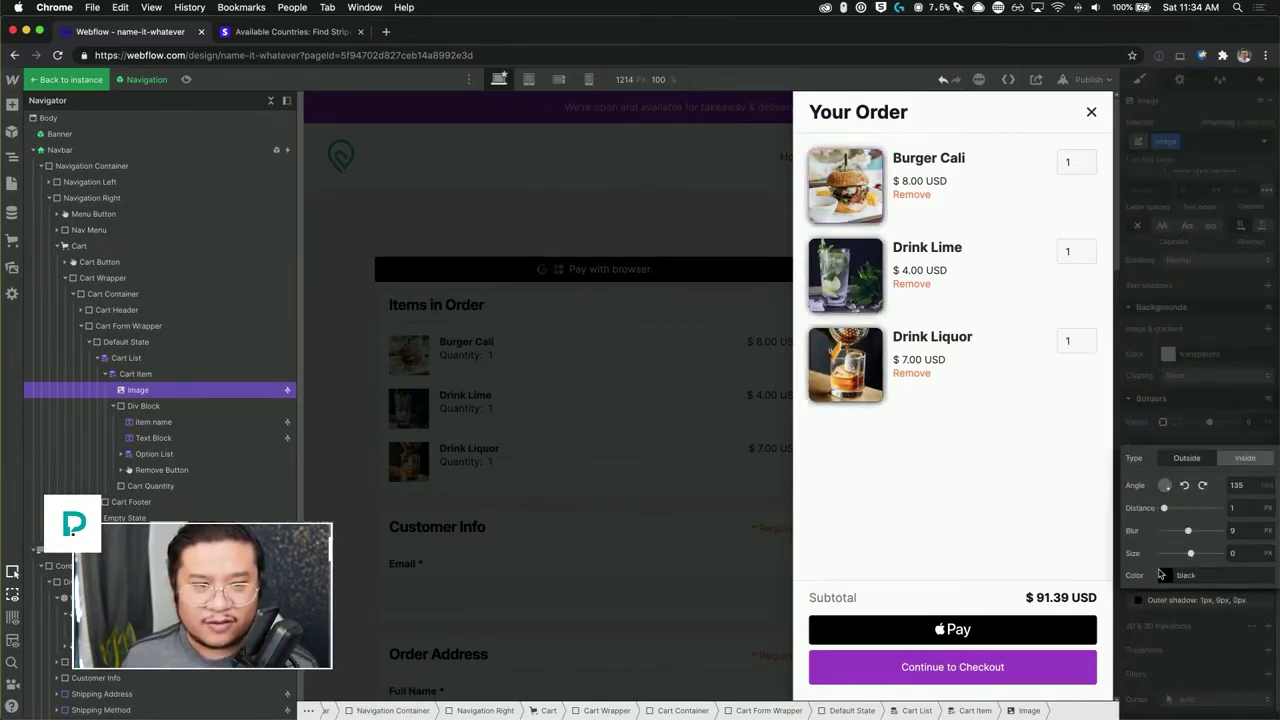
click(1164, 575)
drag(1267, 483, 1206, 483)
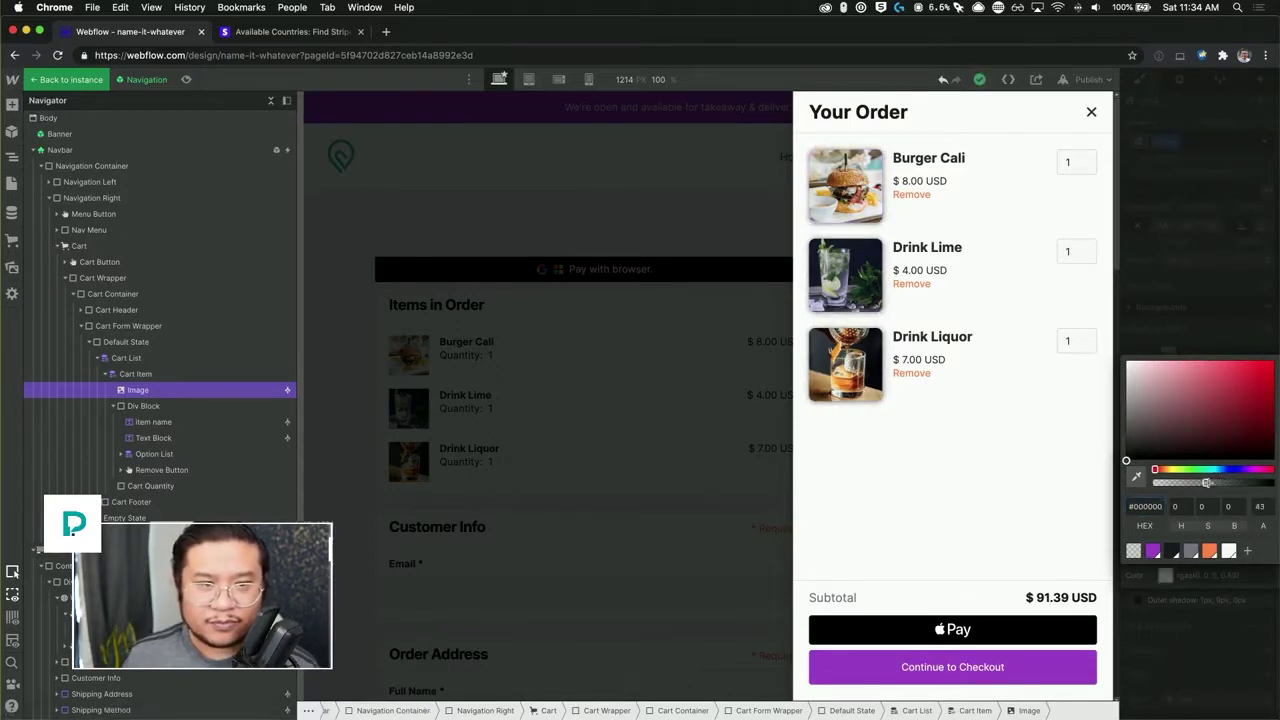
click(1218, 321)
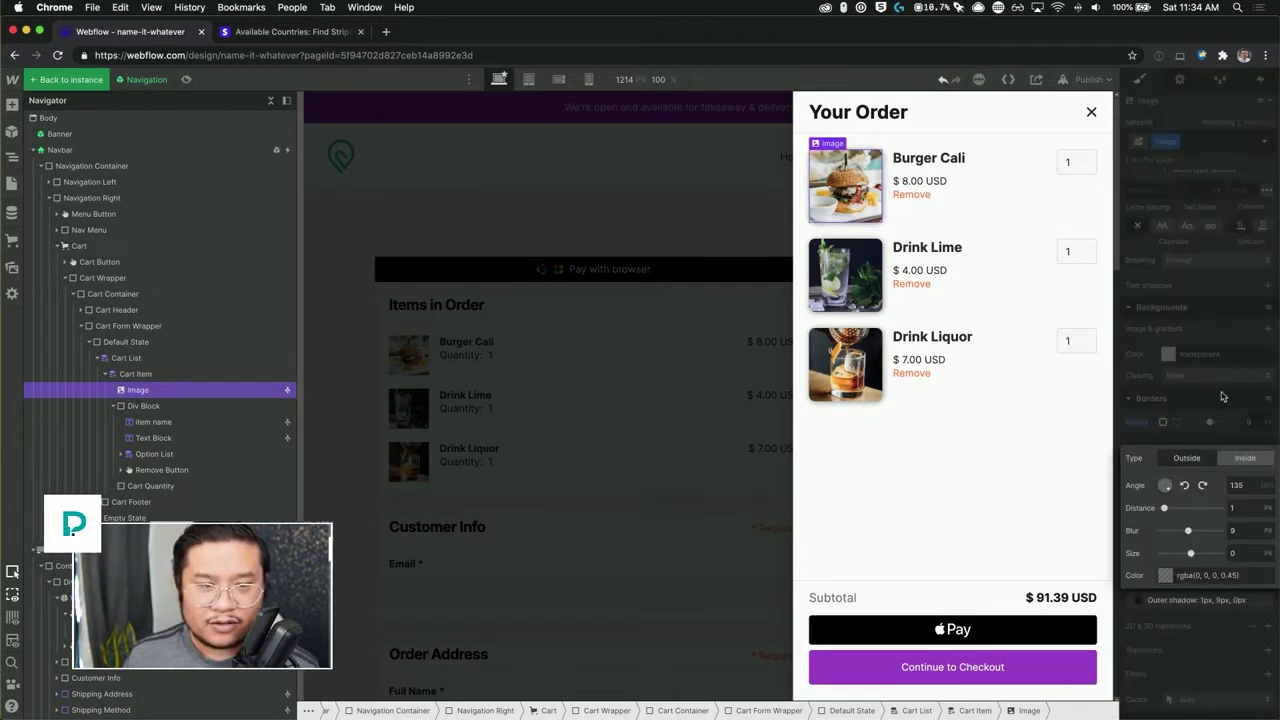
click(1221, 397)
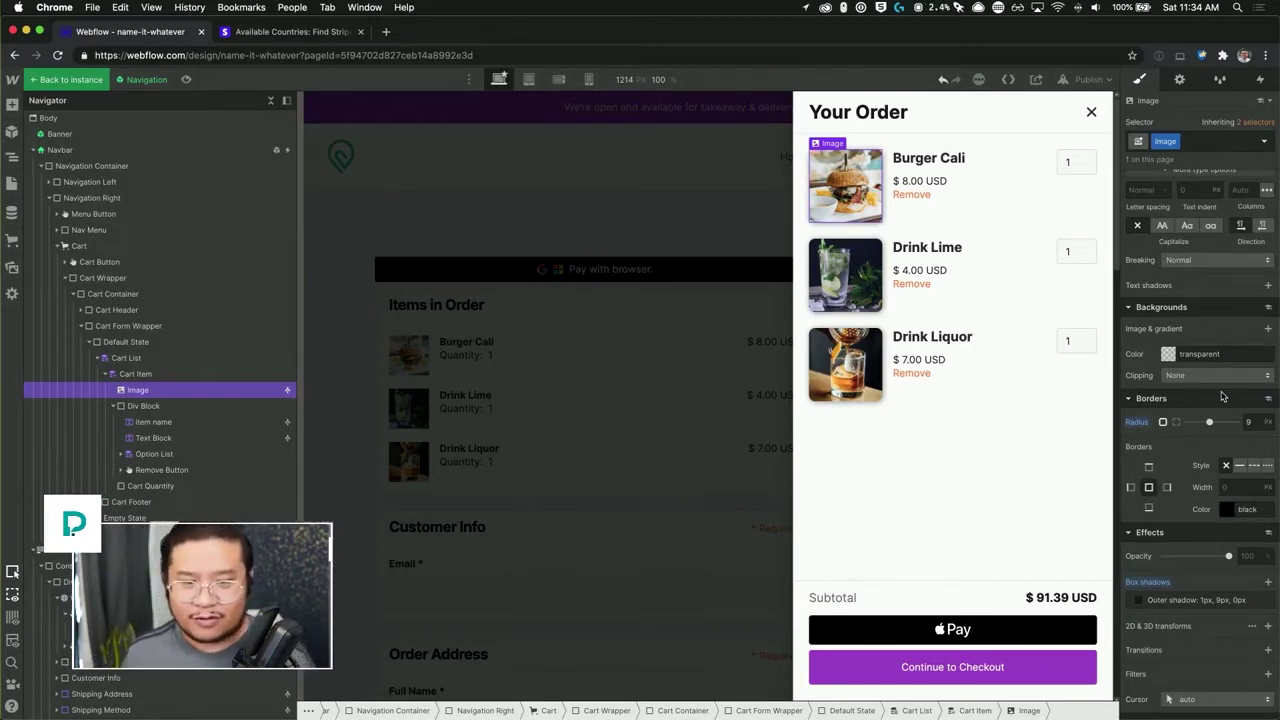
Step: Select the cart's Continue to Checkout button, switch to its base Checkout Button class, and review its typography, background and border styles
click(1059, 658)
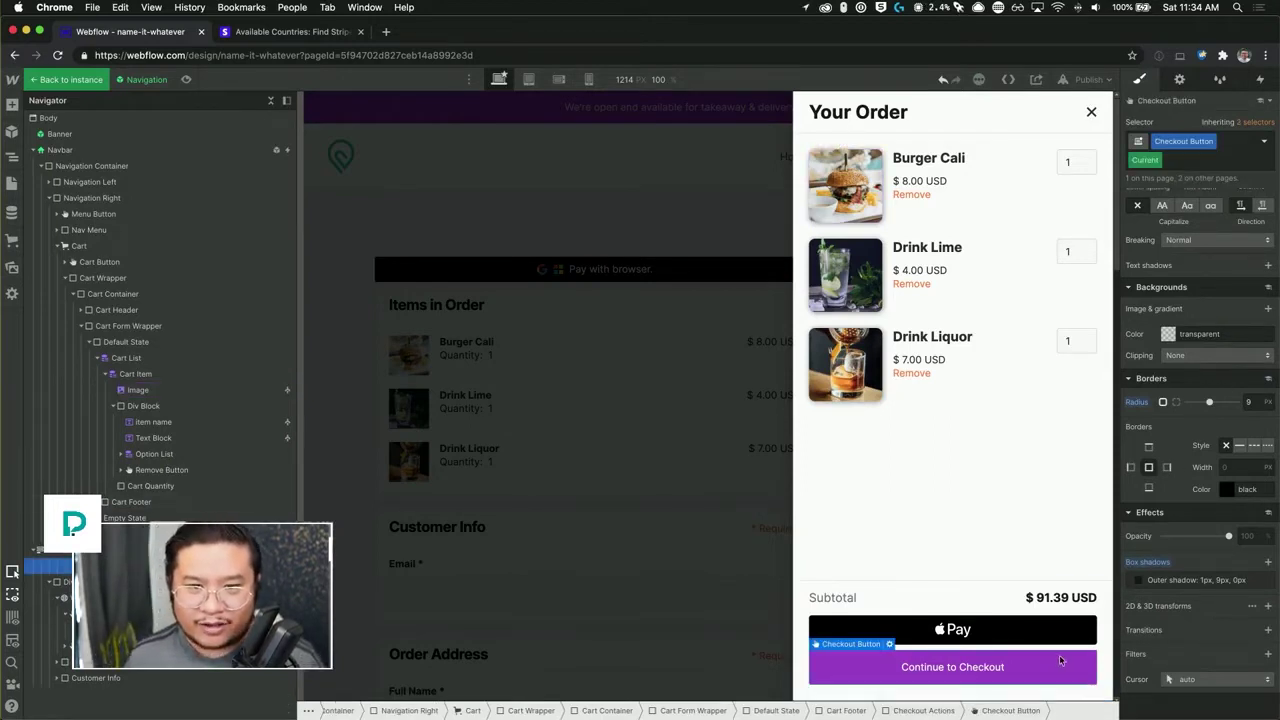
scroll(1213, 456, up, 5)
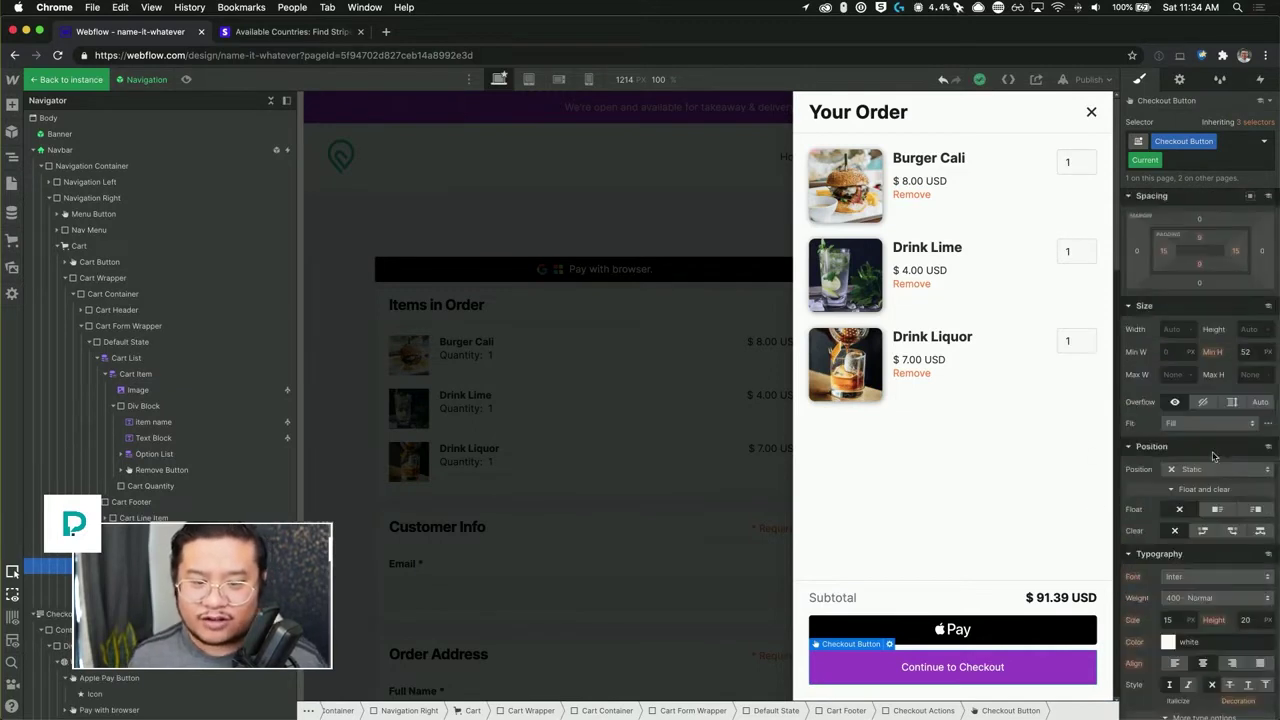
scroll(1213, 456, down, 5)
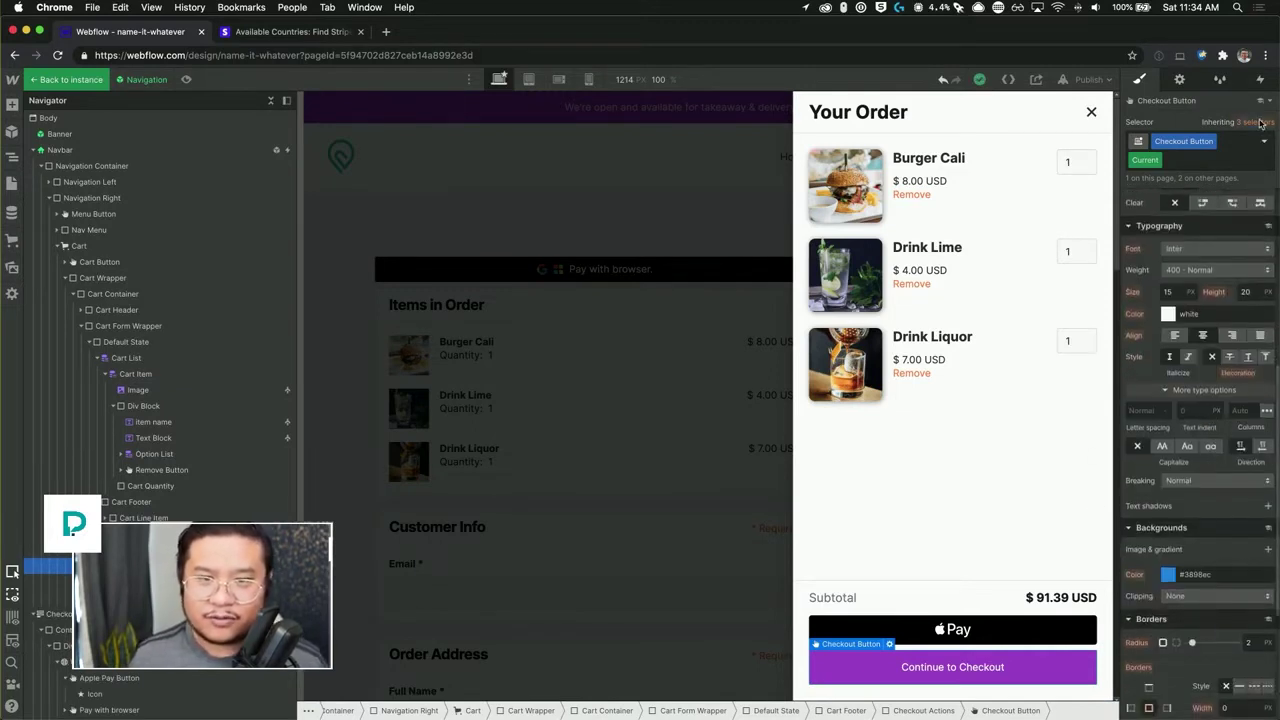
mouse_move(1261, 122)
click(1190, 242)
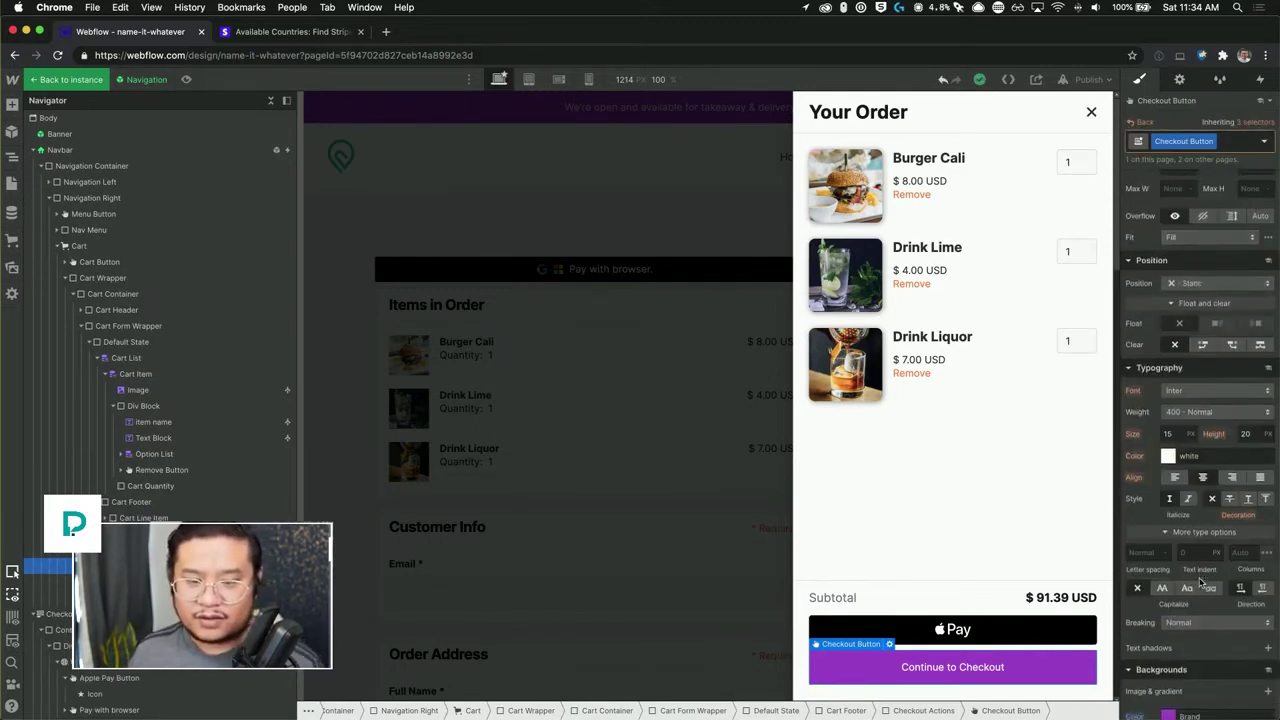
scroll(1201, 582, down, 3)
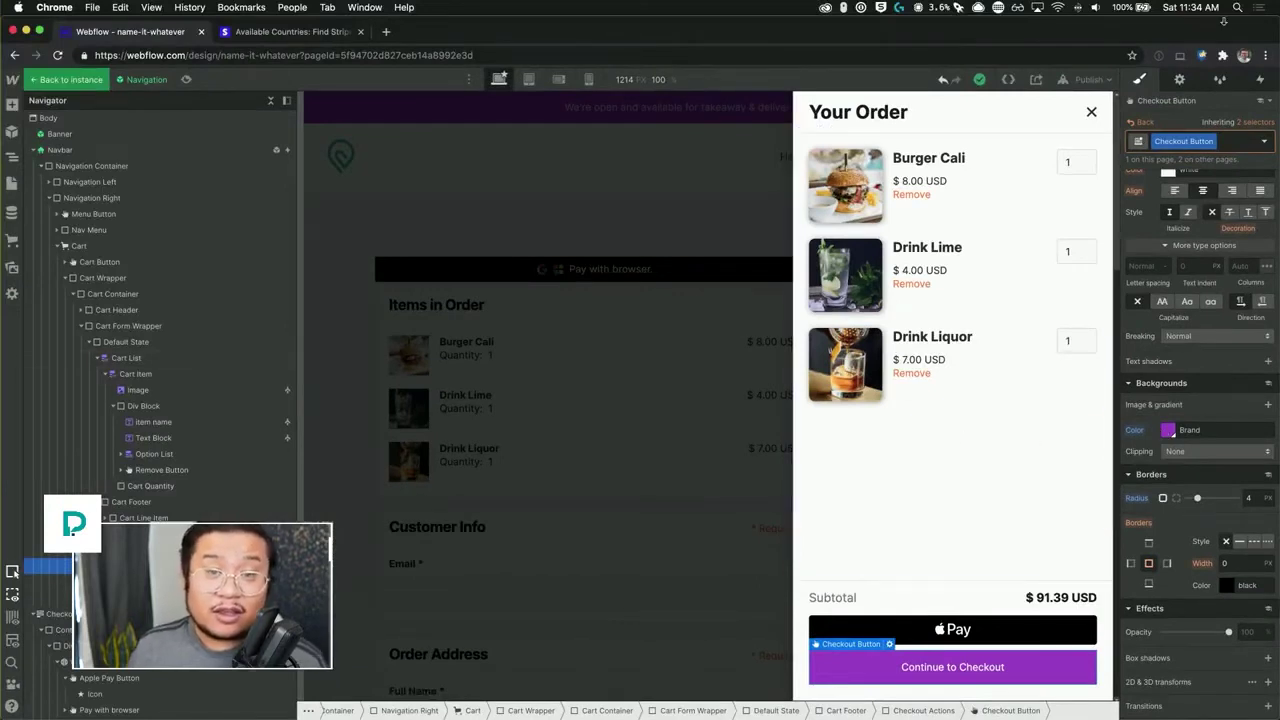
Step: Preview the cart as a modal and as left and right sidebars, set its type to dropdown, and close the cart
click(1181, 79)
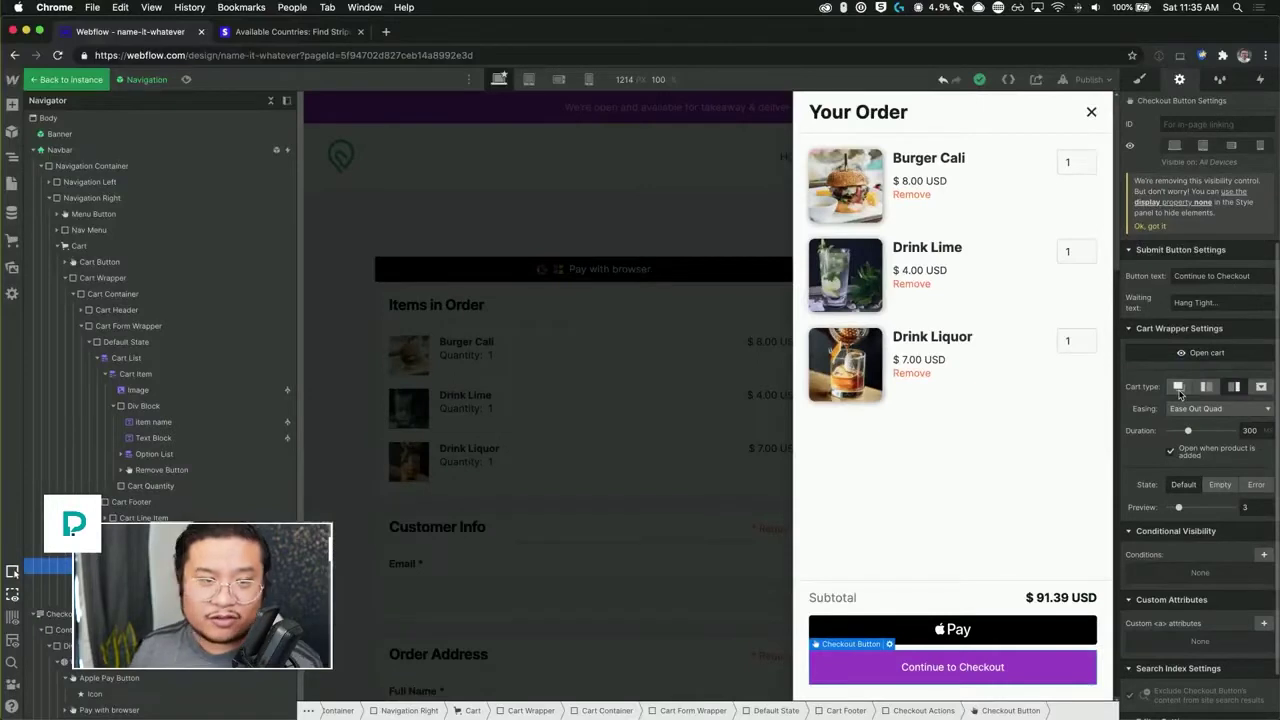
click(1179, 392)
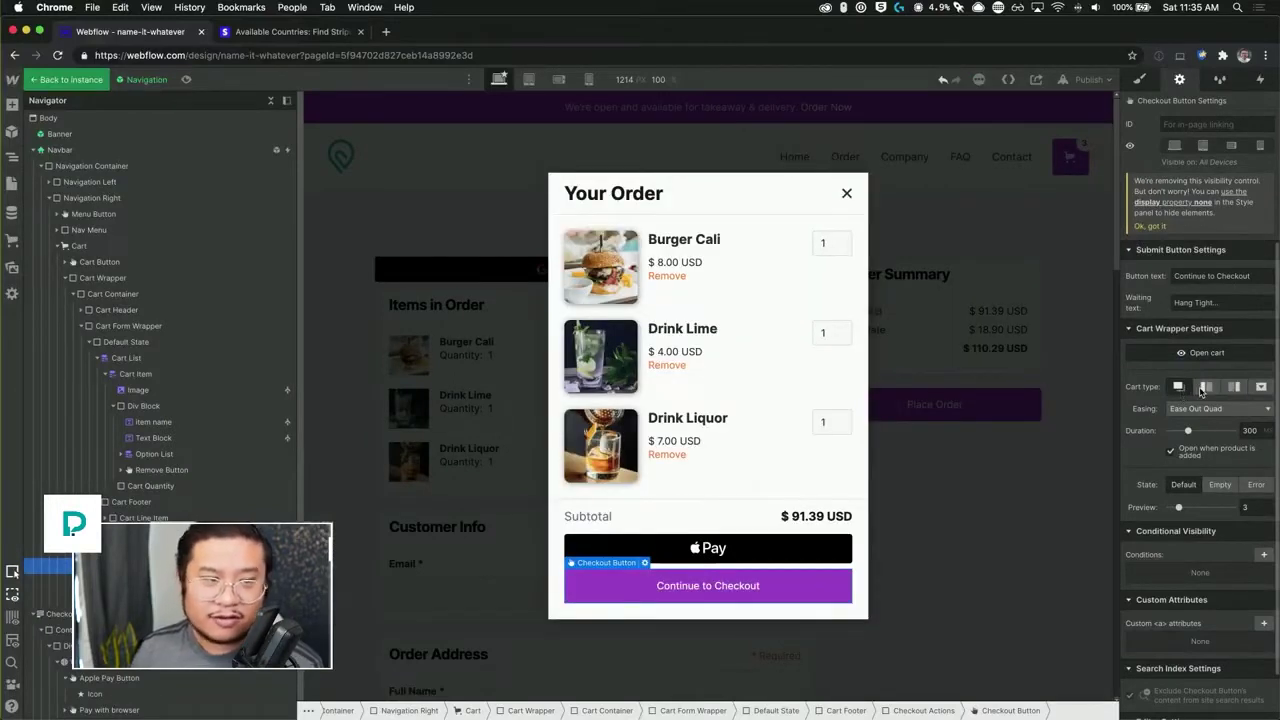
click(1206, 388)
click(1234, 389)
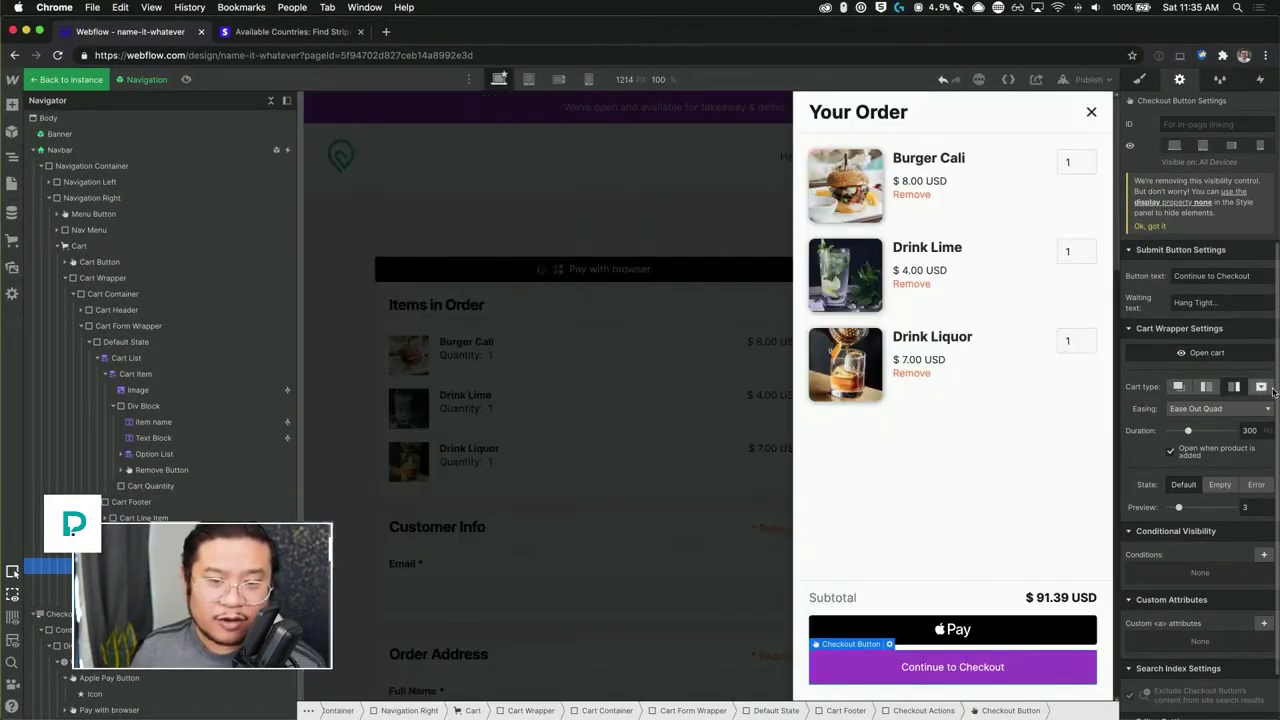
click(1262, 388)
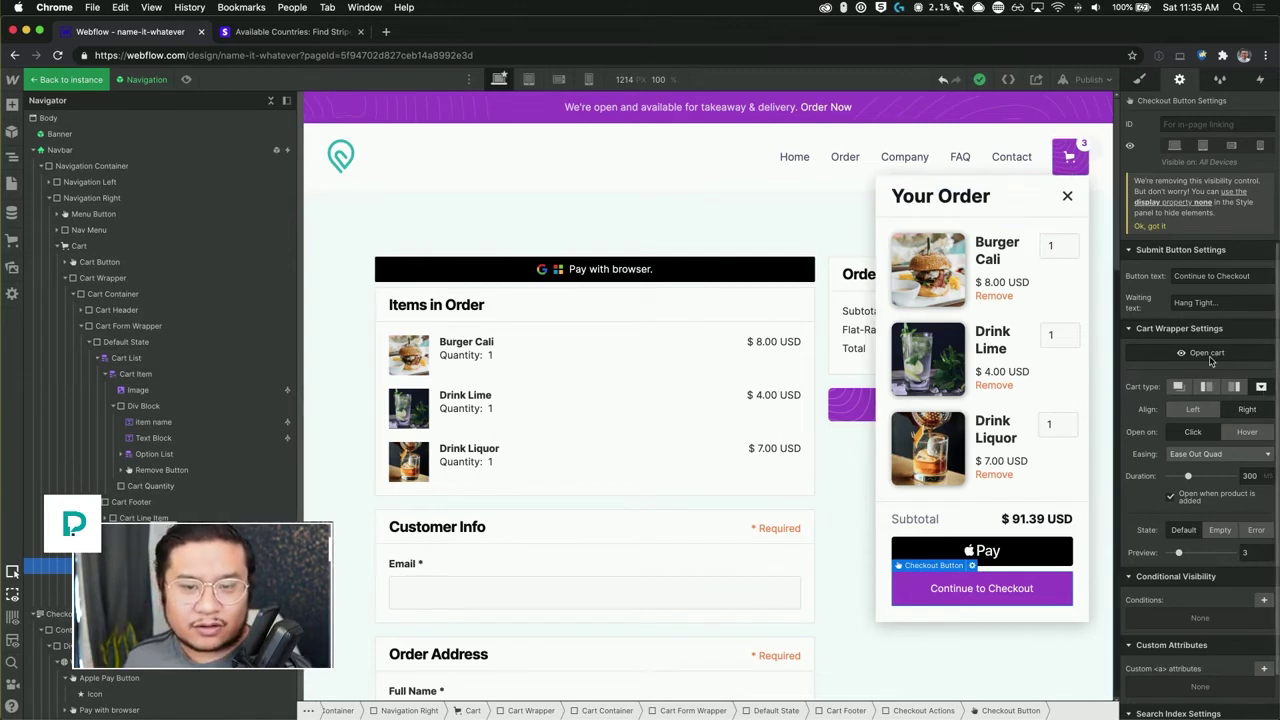
click(1207, 353)
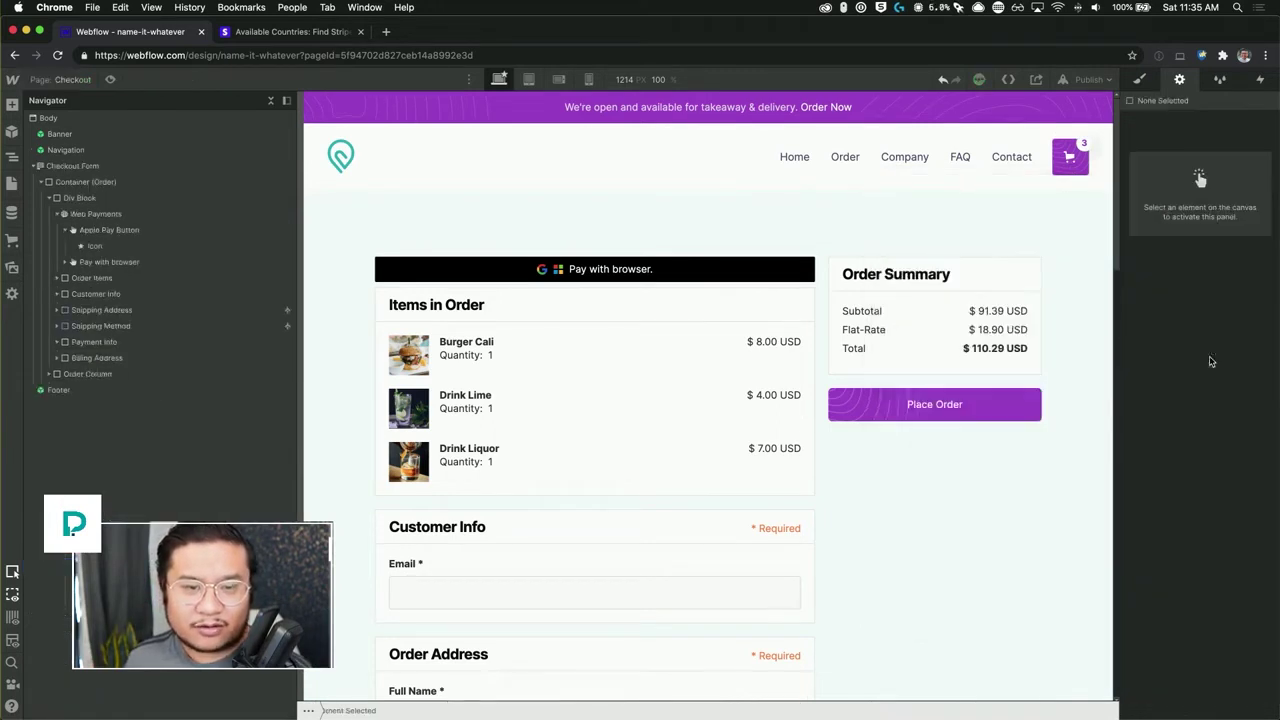
Step: Enter the Navigation component's cart button and set its minimum width to 90 px after trying 80 and 100 px
double_click(1085, 170)
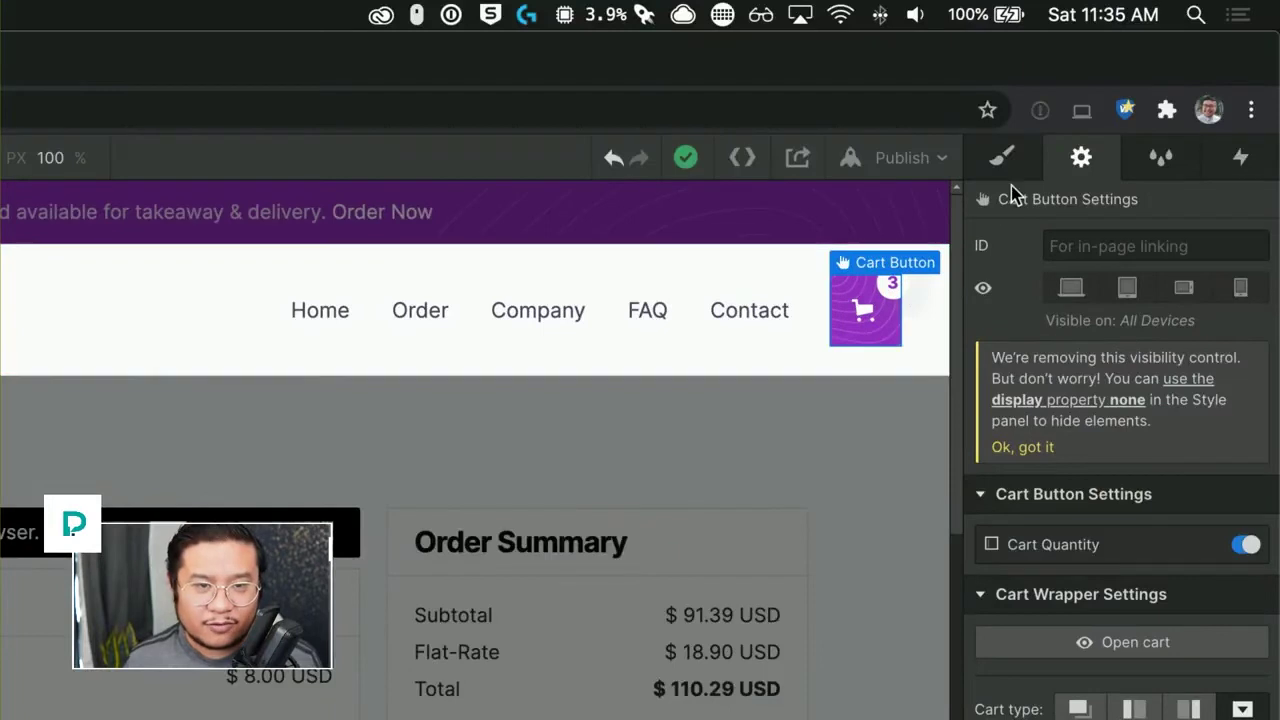
click(1003, 170)
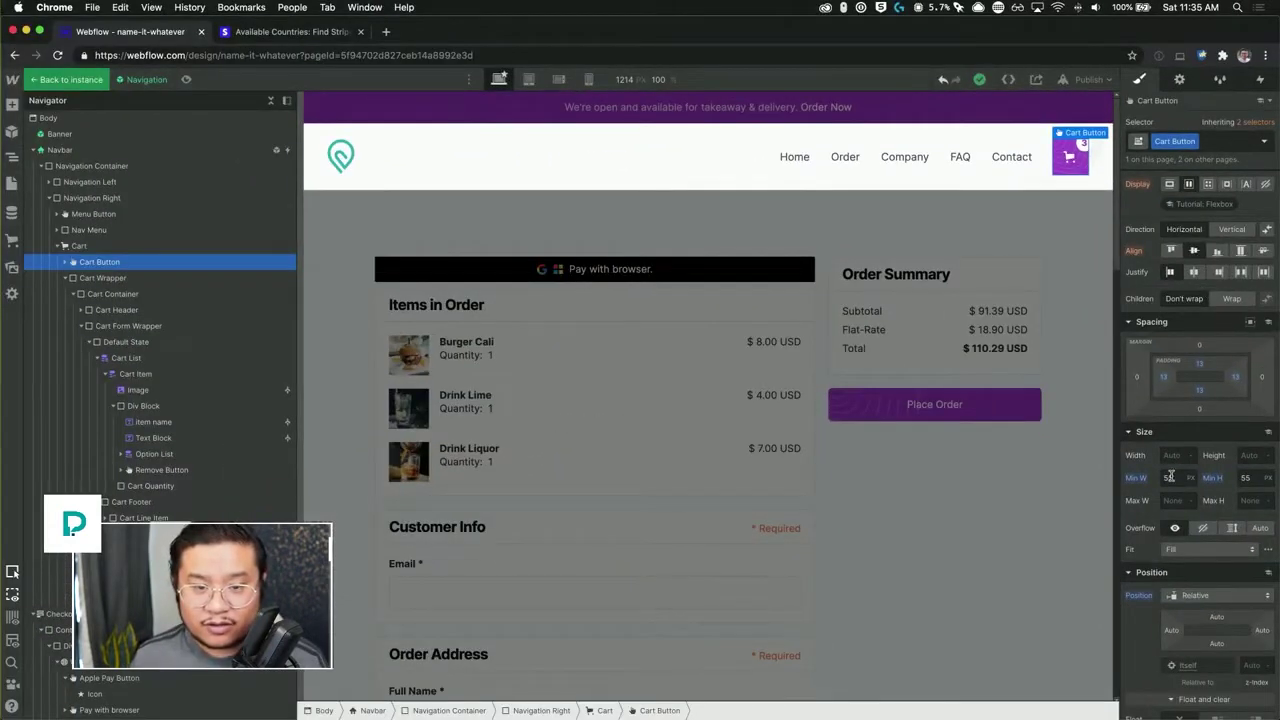
click(1170, 477)
text(80)
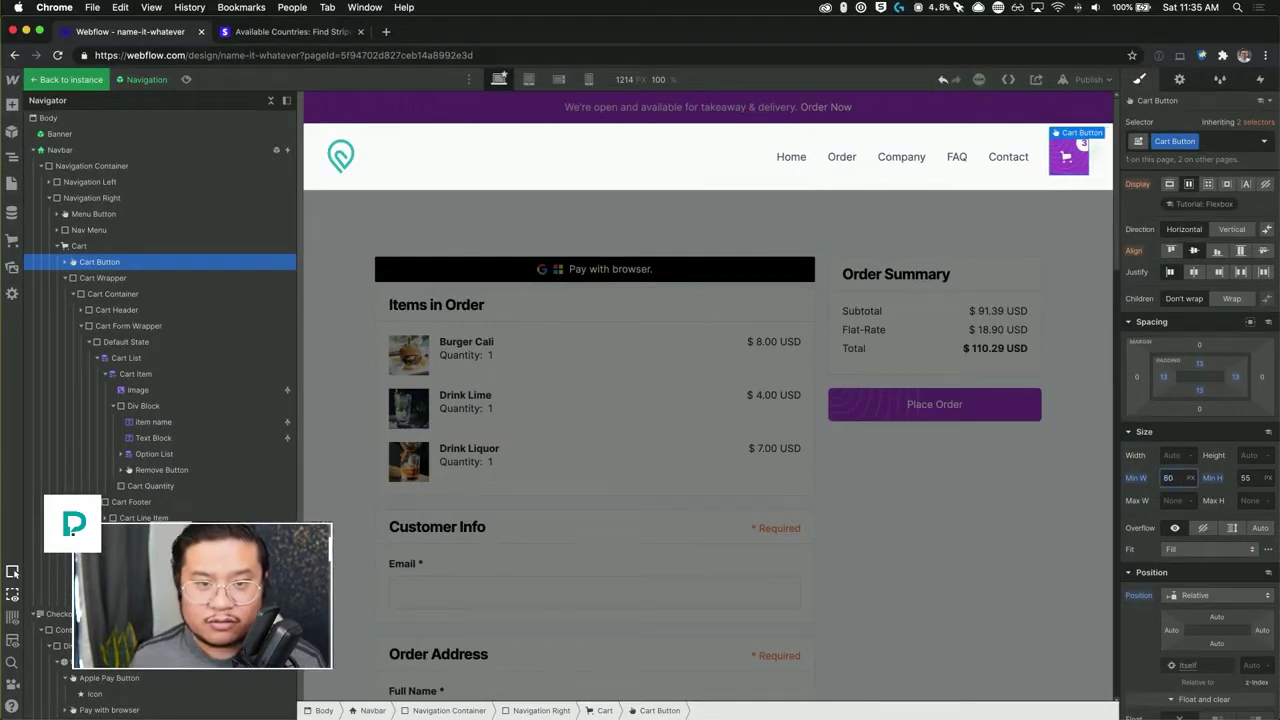
key(BackSpace)
key(BackSpace)
text(100)
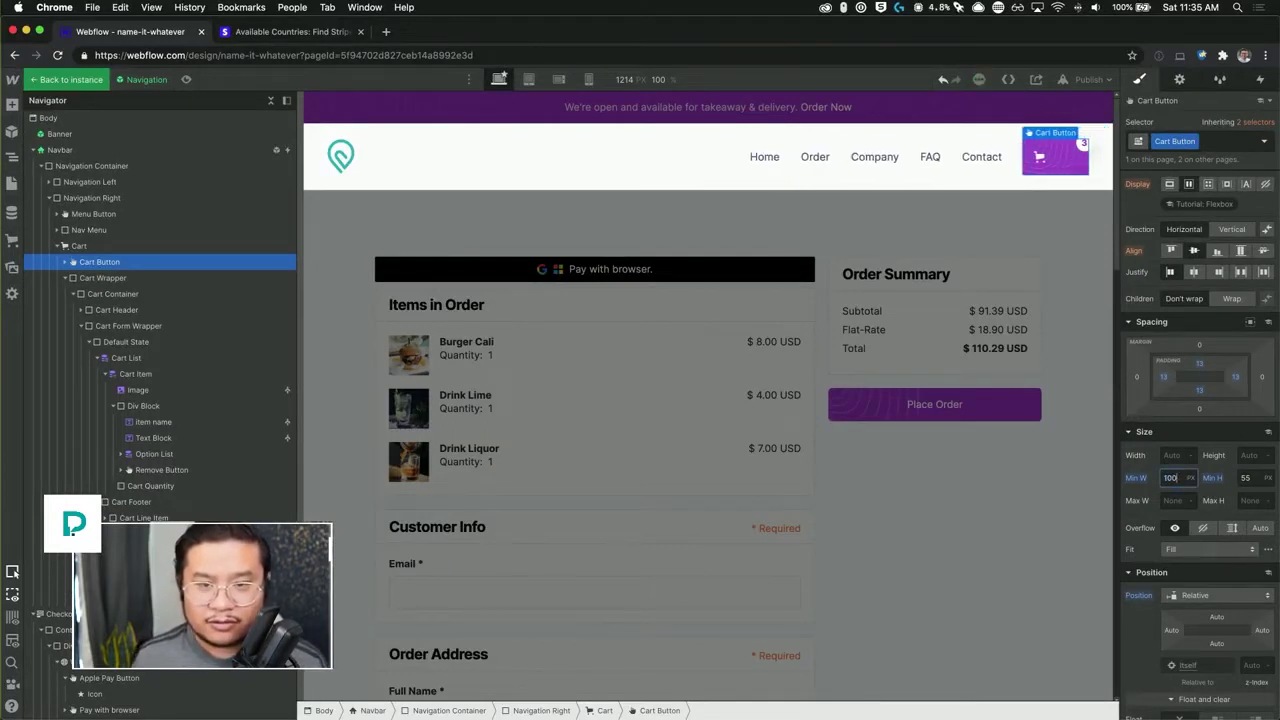
scroll(1206, 556, down, 3)
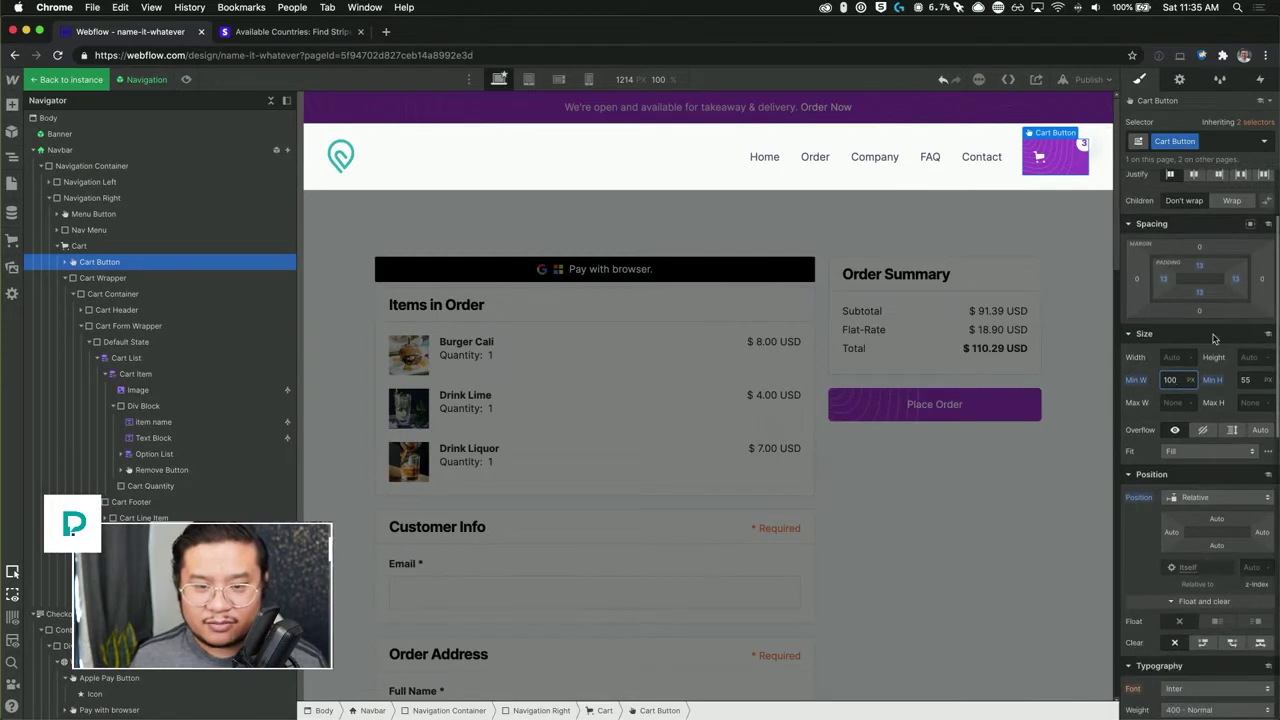
scroll(1210, 630, down, 3)
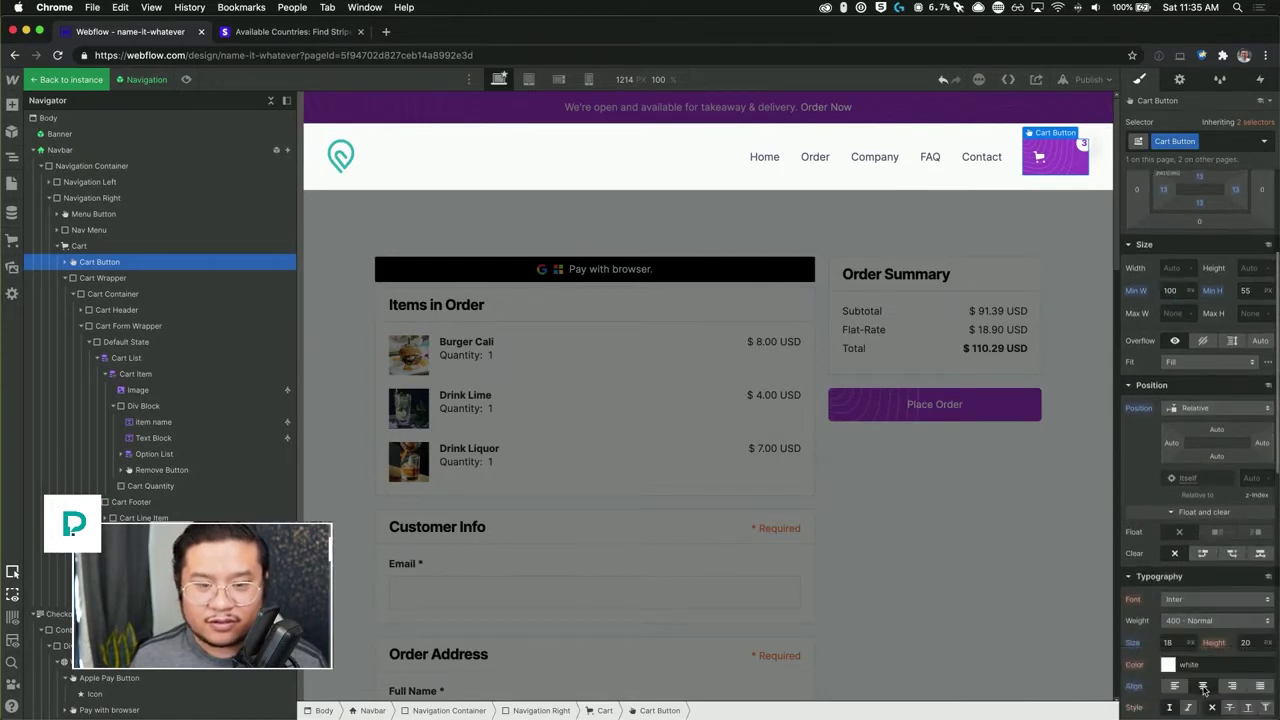
key(super+z)
Step: Try font sizes of 40 px on the cart button and 20 px on the cart icon, and clear both font size overrides
click(1178, 643)
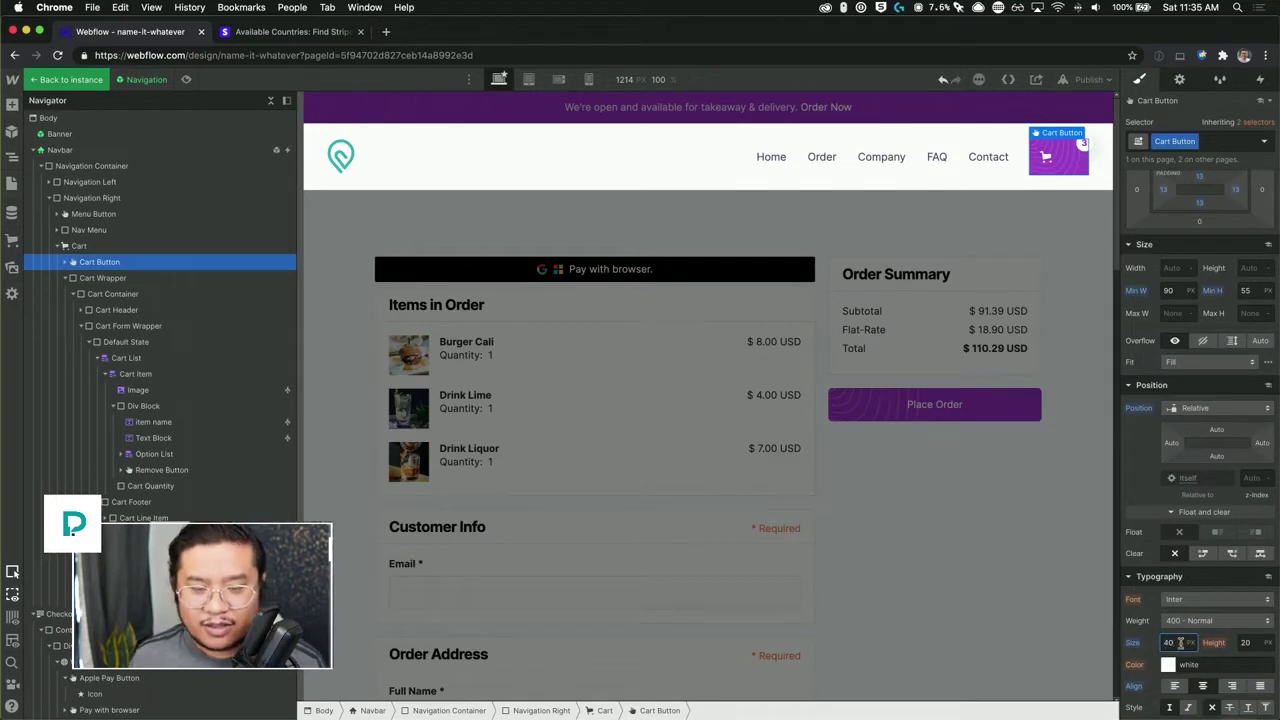
key(Return)
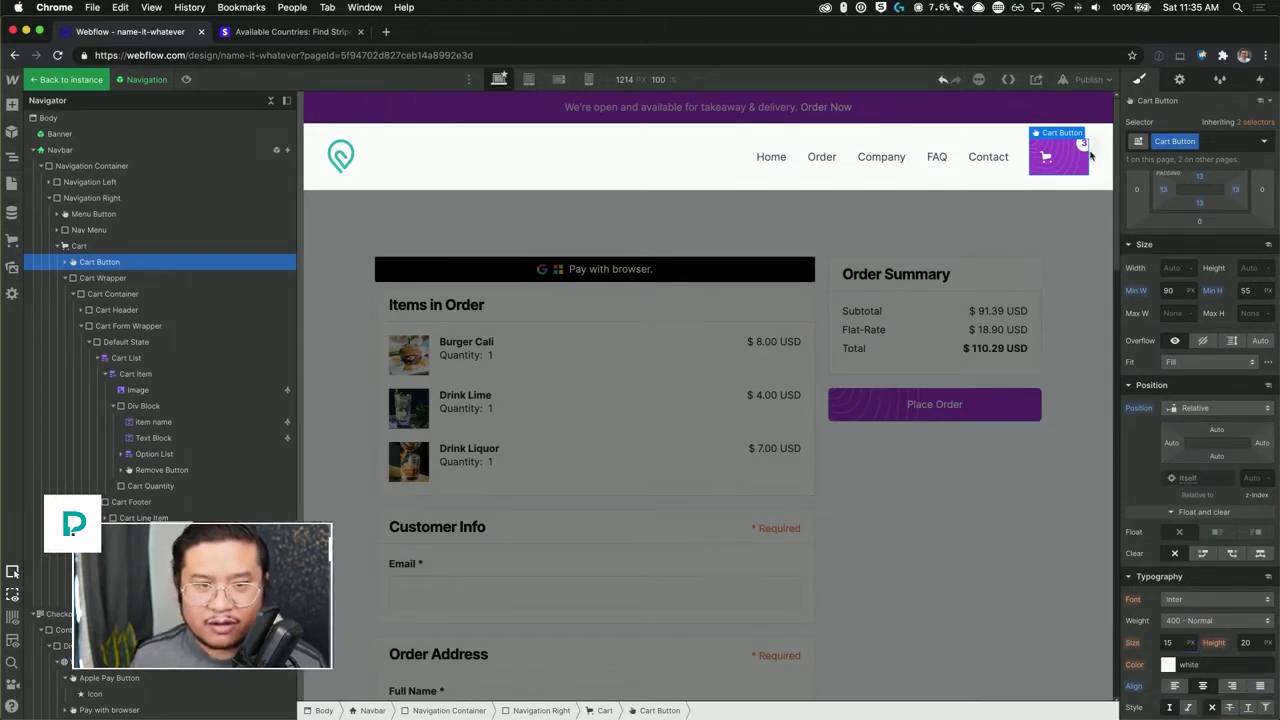
click(1047, 161)
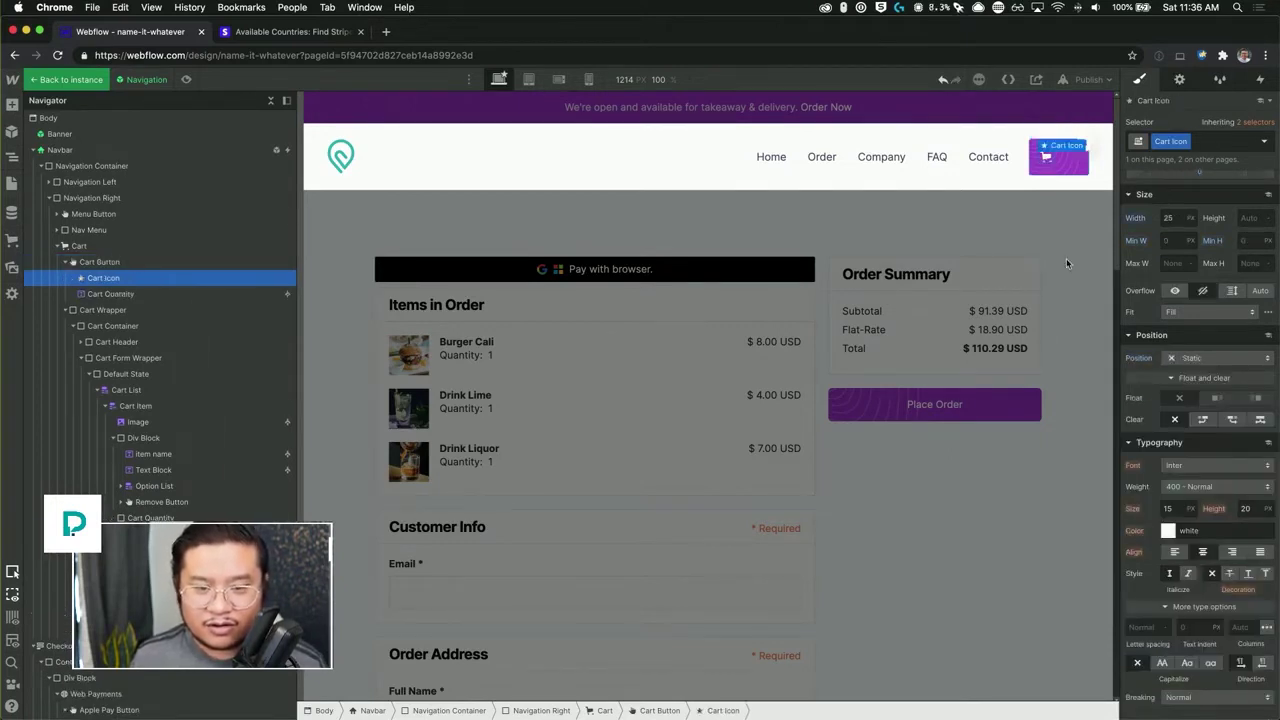
click(1169, 509)
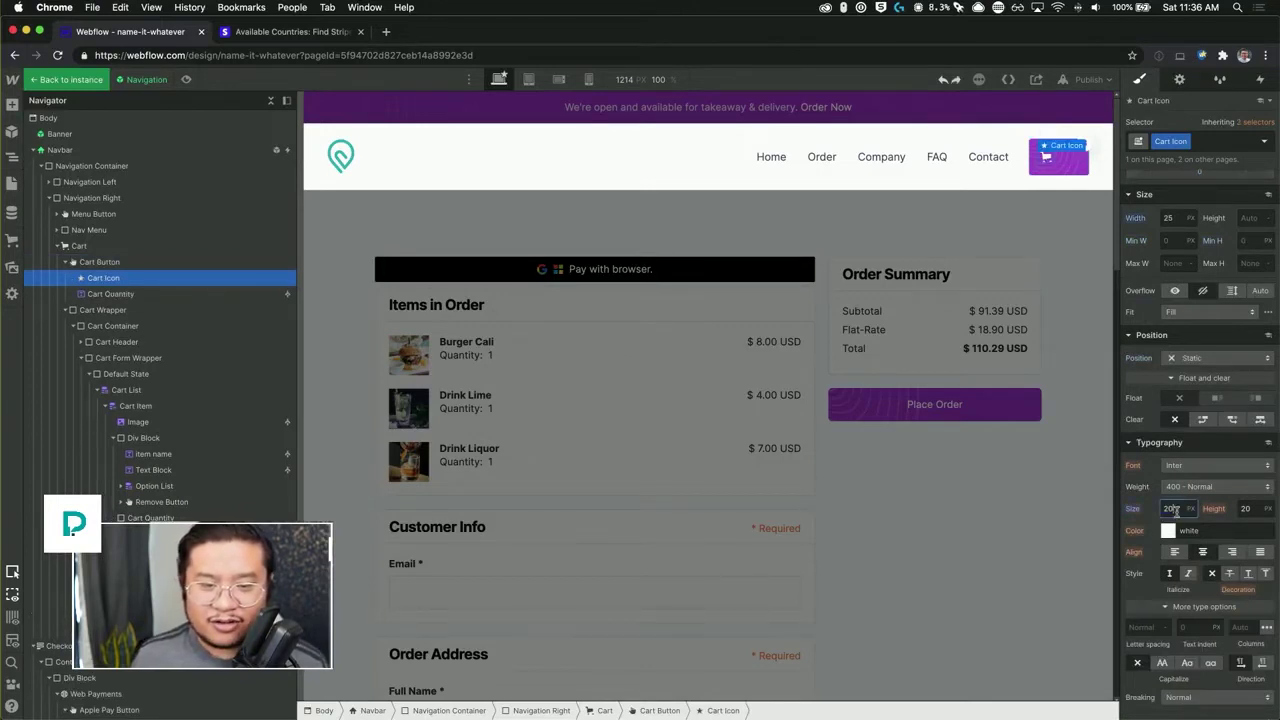
alt+click(1132, 509)
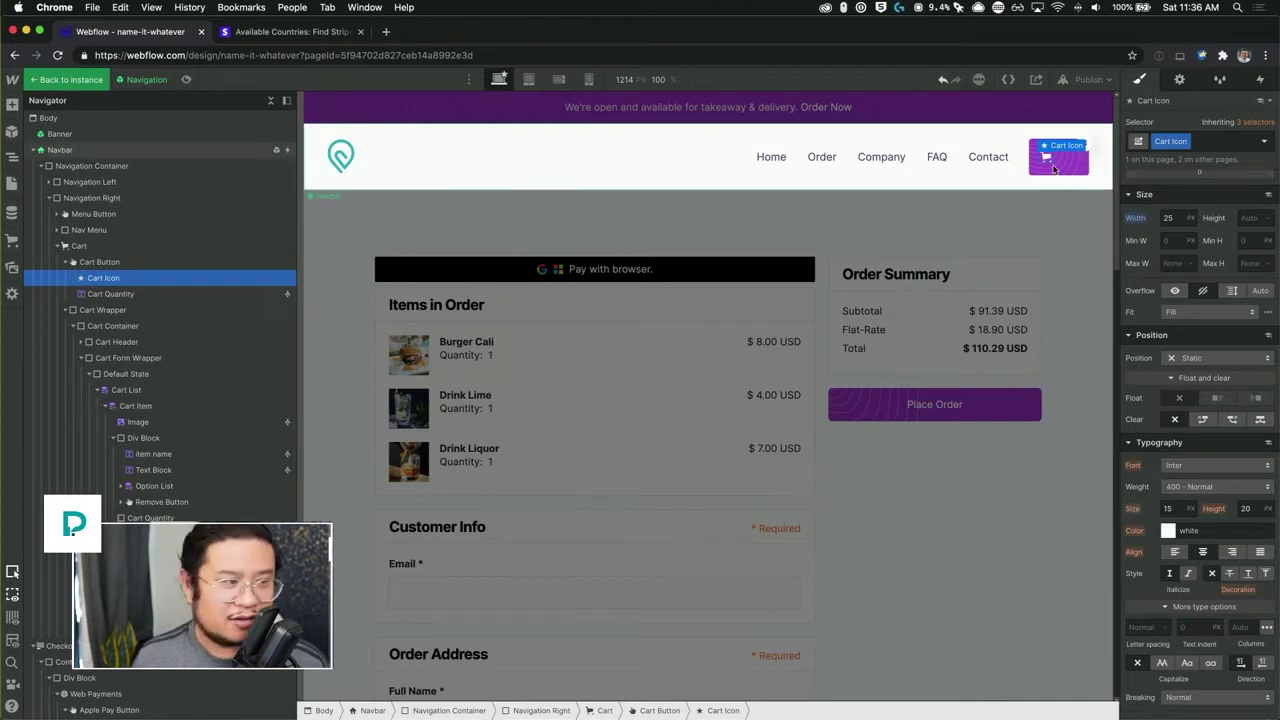
Step: Set the navigation cart button's border radius to 9 px
click(100, 262)
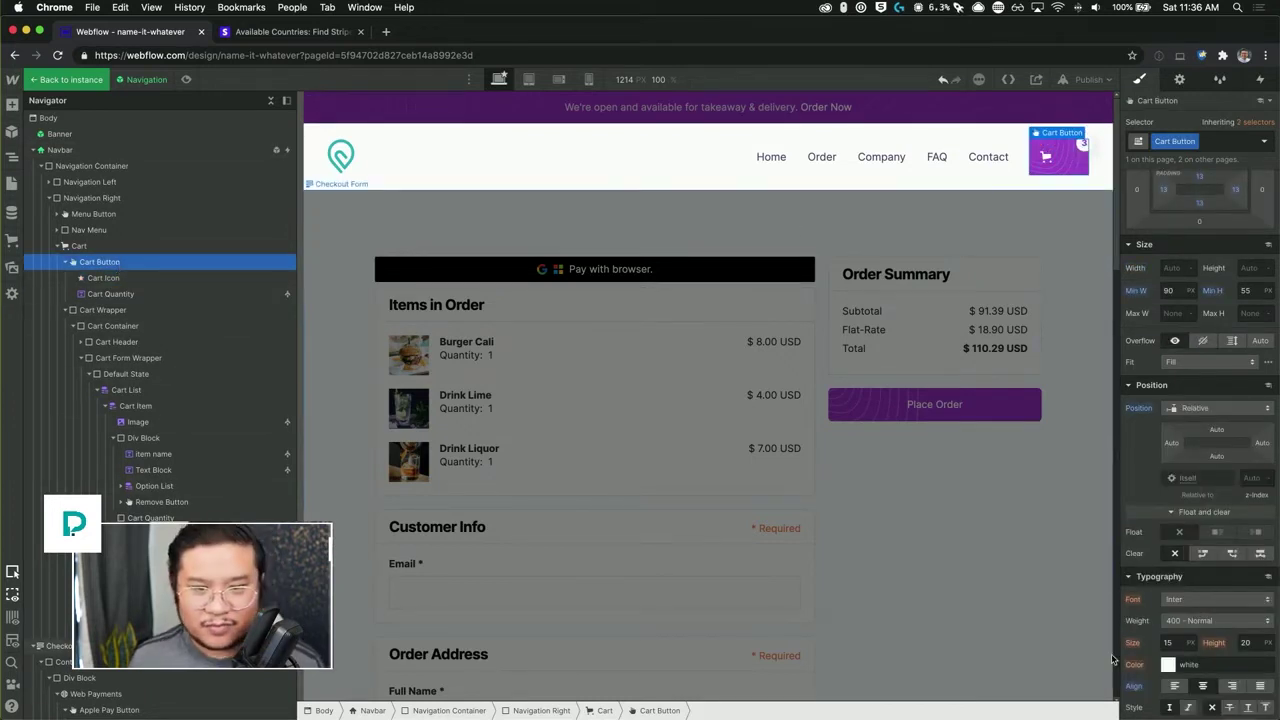
scroll(1204, 626, down, 8)
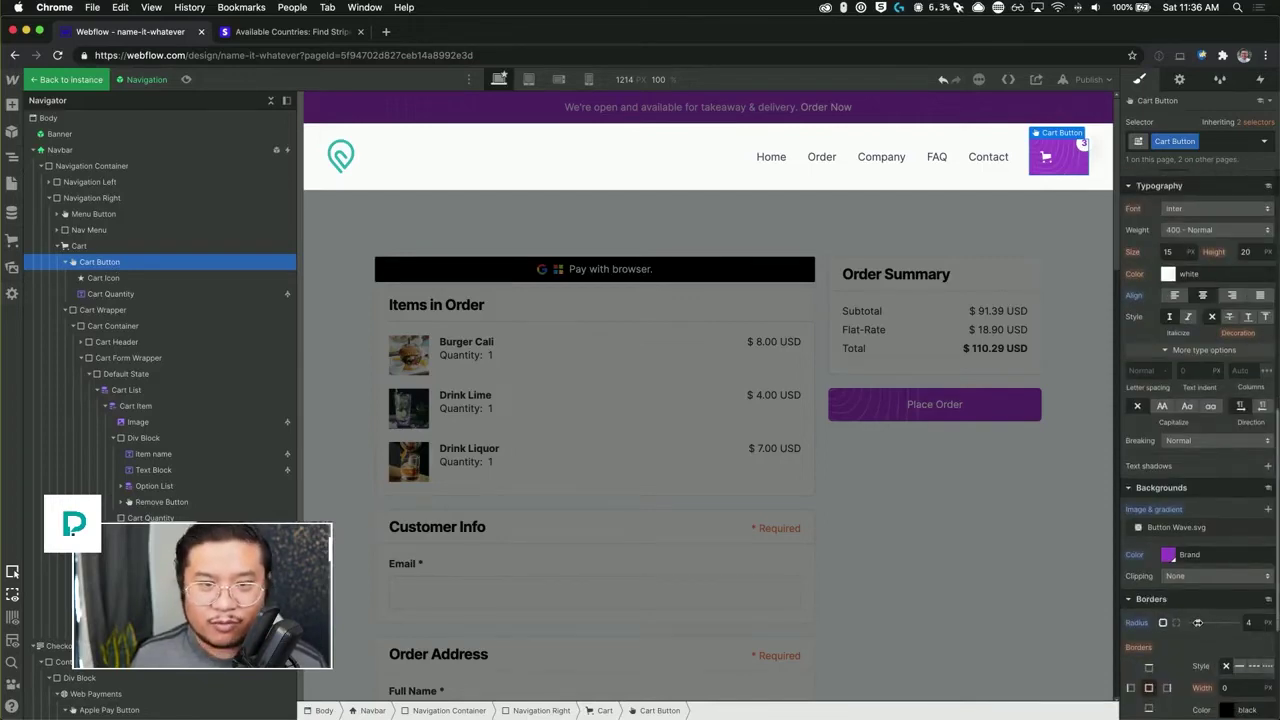
drag(1198, 622, 1210, 622)
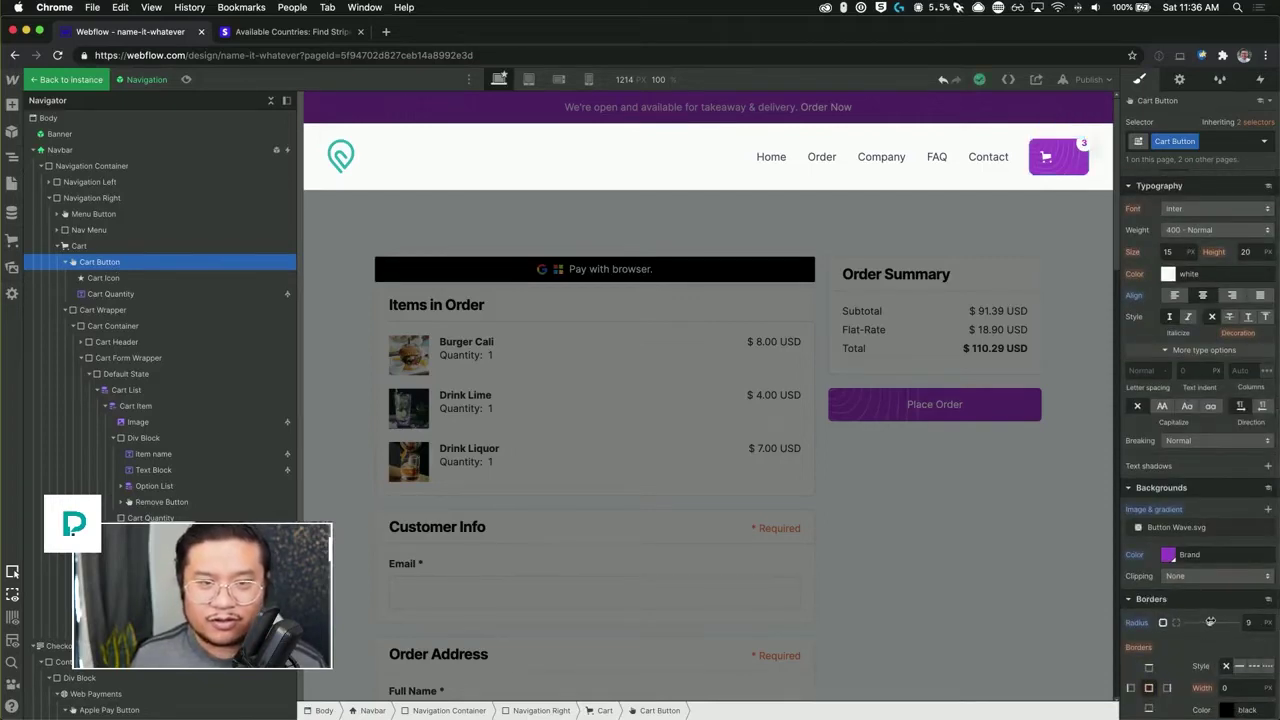
Step: Set the cart icon's color to the Alice Blue swatch after trying Coral, Black and the gray swatch
click(1046, 159)
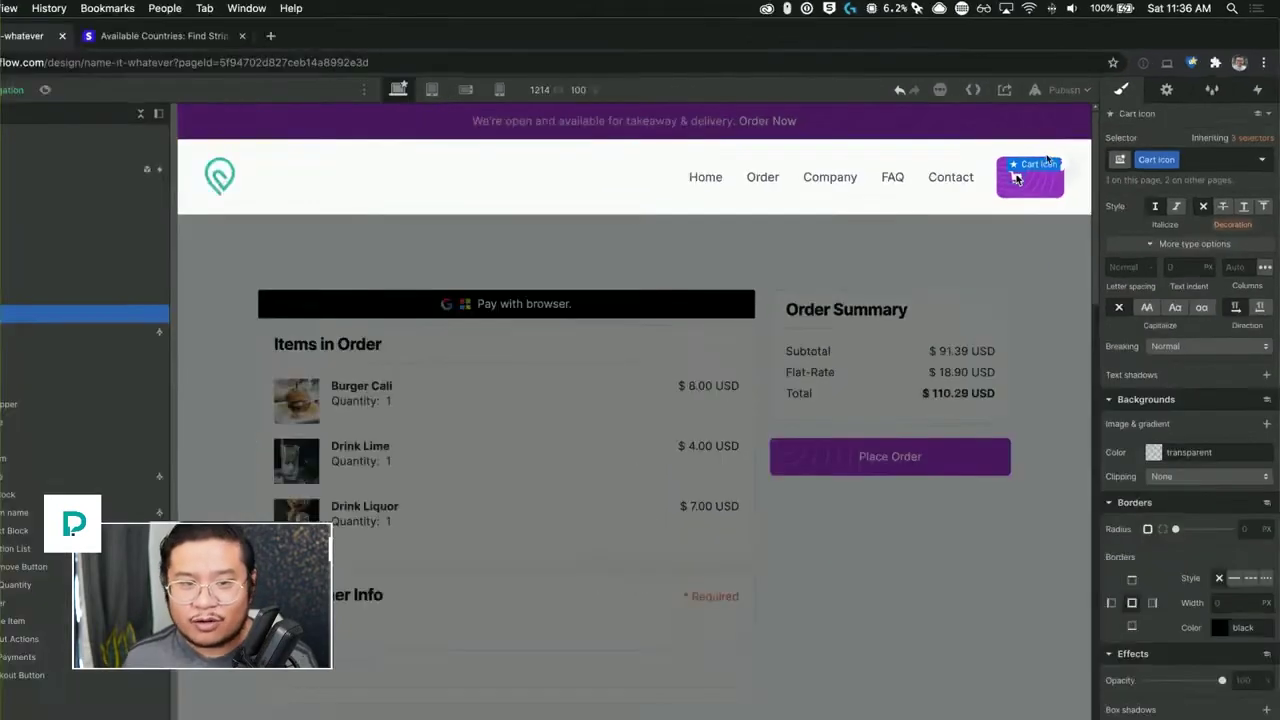
scroll(1168, 458, up, 5)
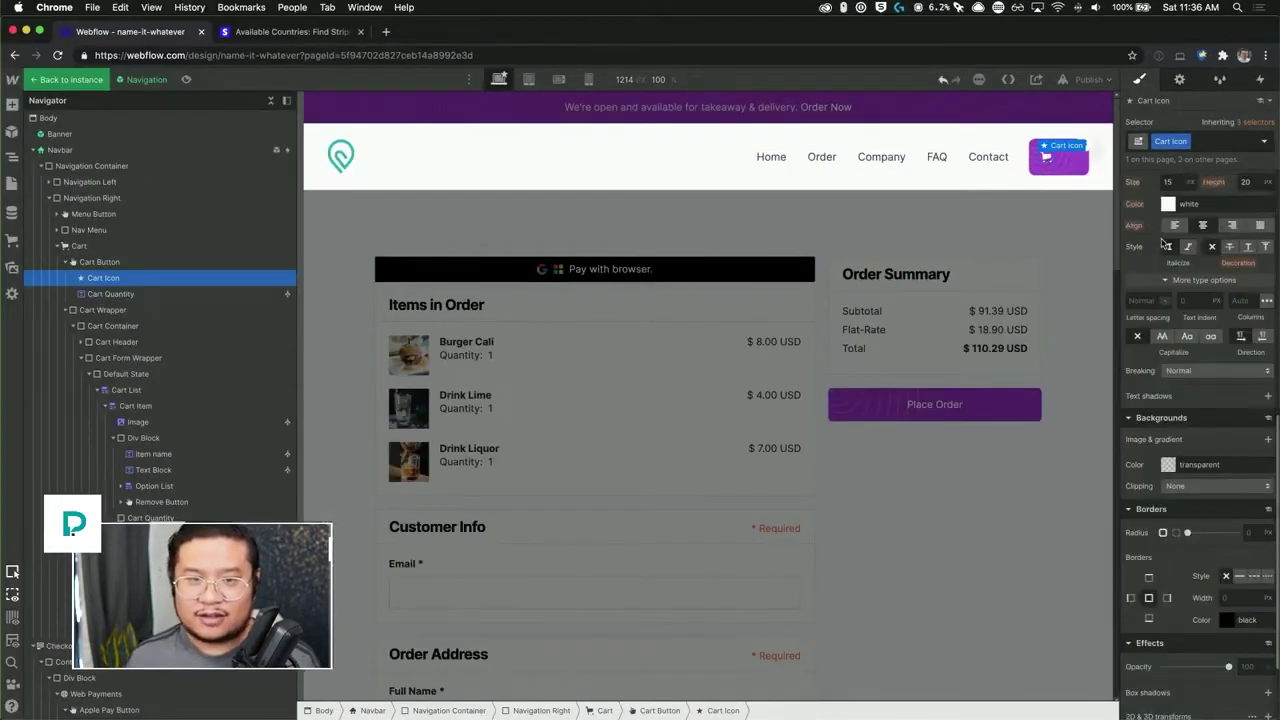
click(1168, 458)
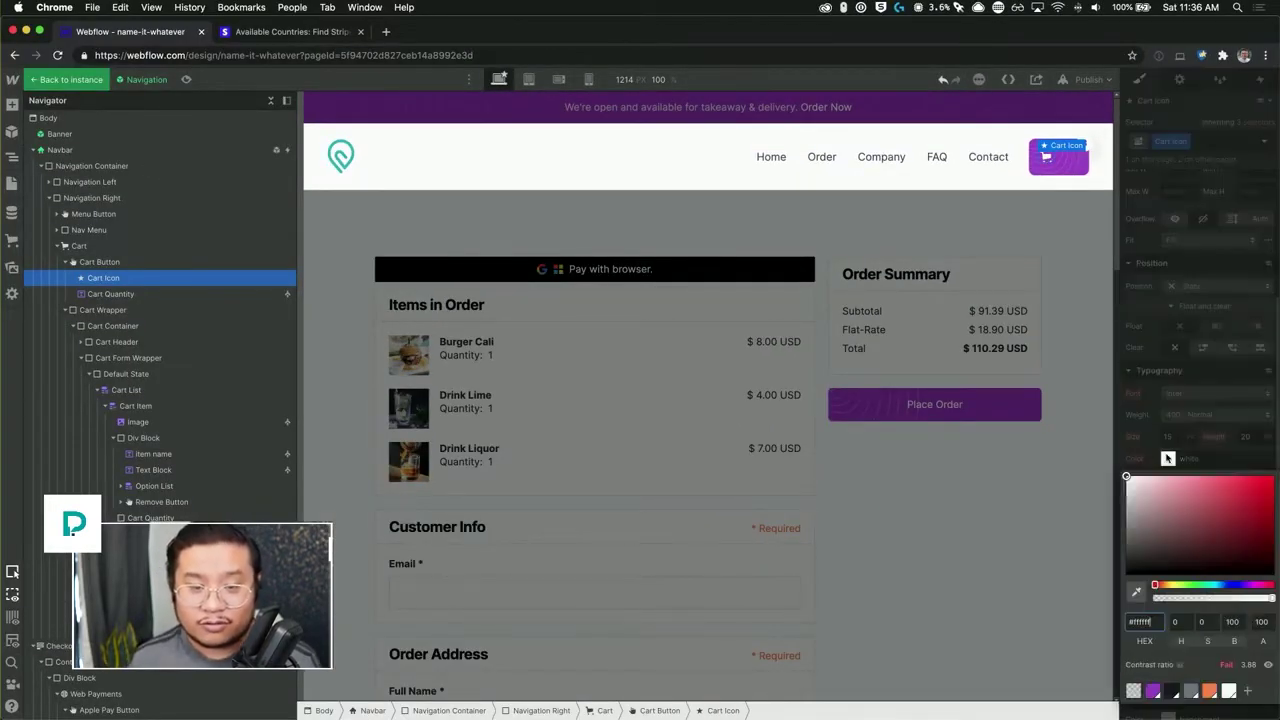
click(1209, 690)
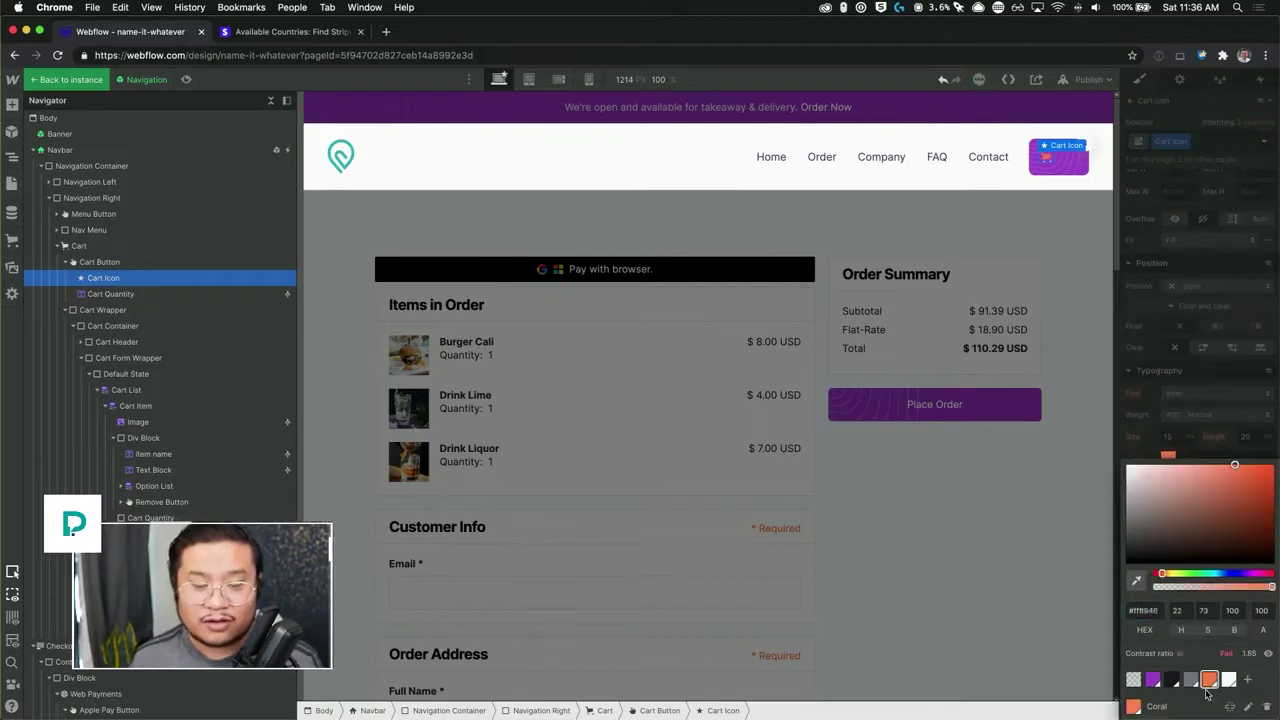
click(1172, 680)
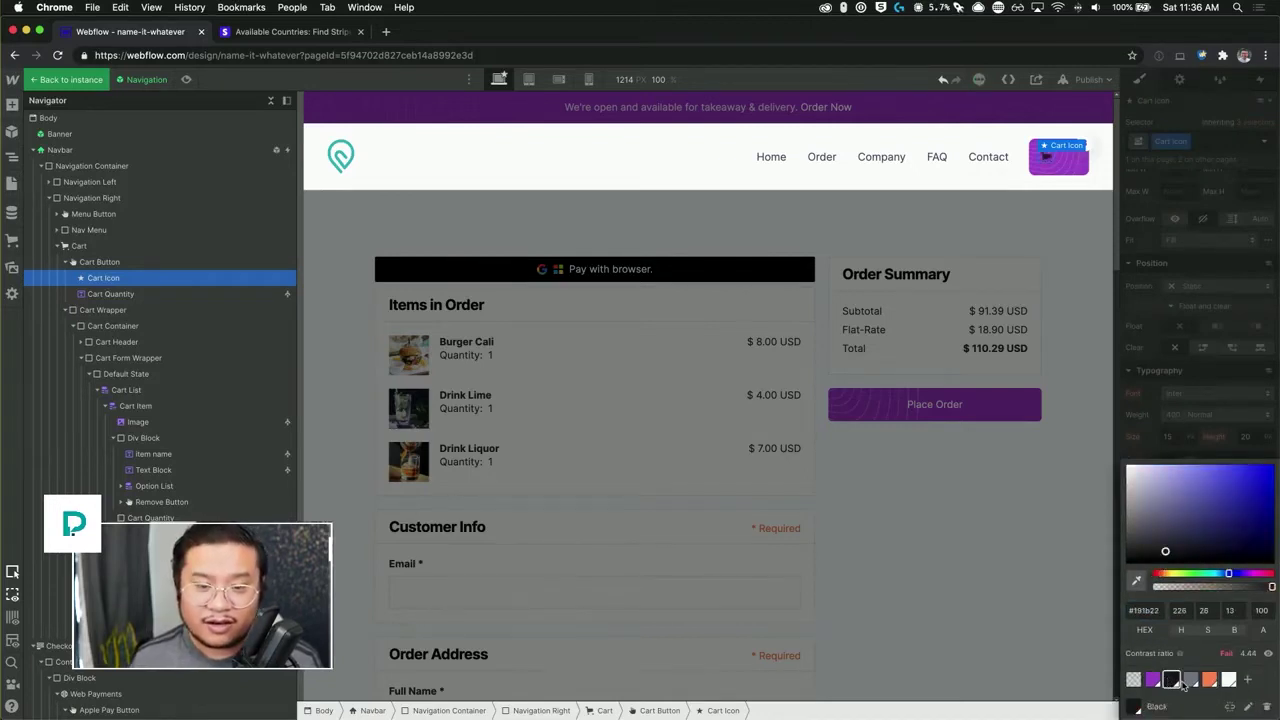
click(1191, 680)
click(1229, 680)
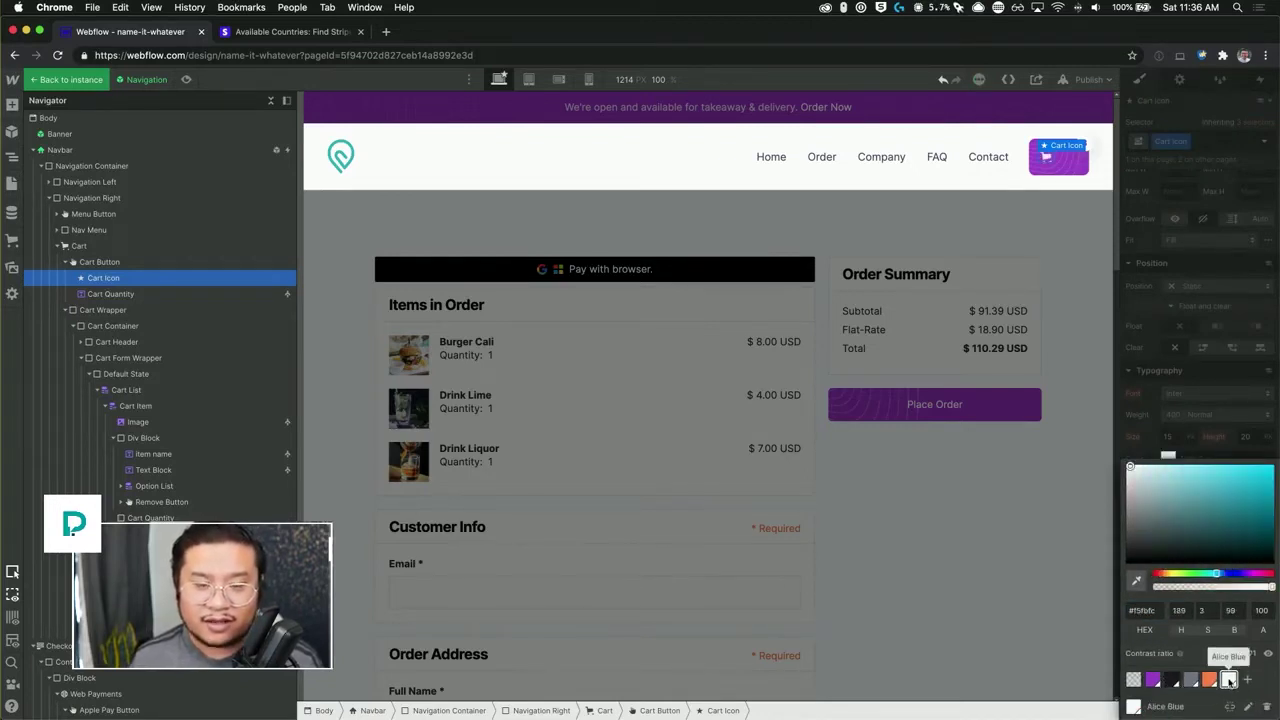
click(1186, 346)
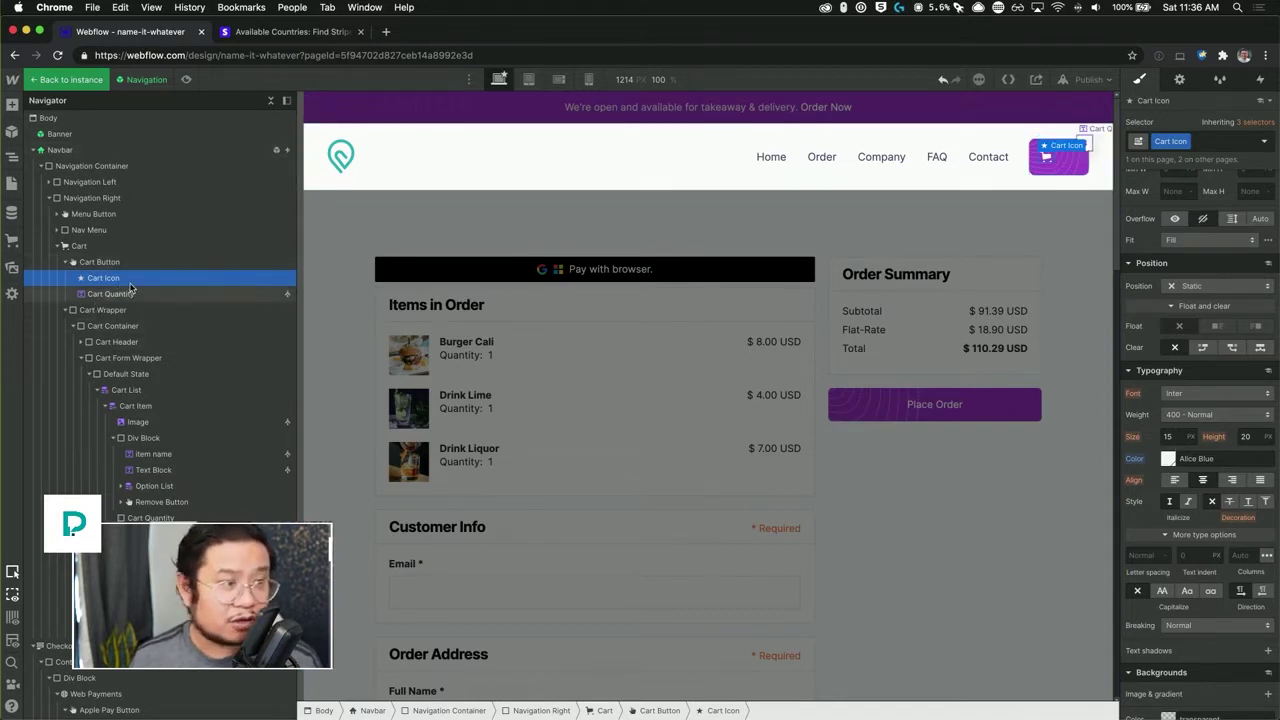
Step: Add a text block reading "Cart" inside the navigation cart button
click(73, 263)
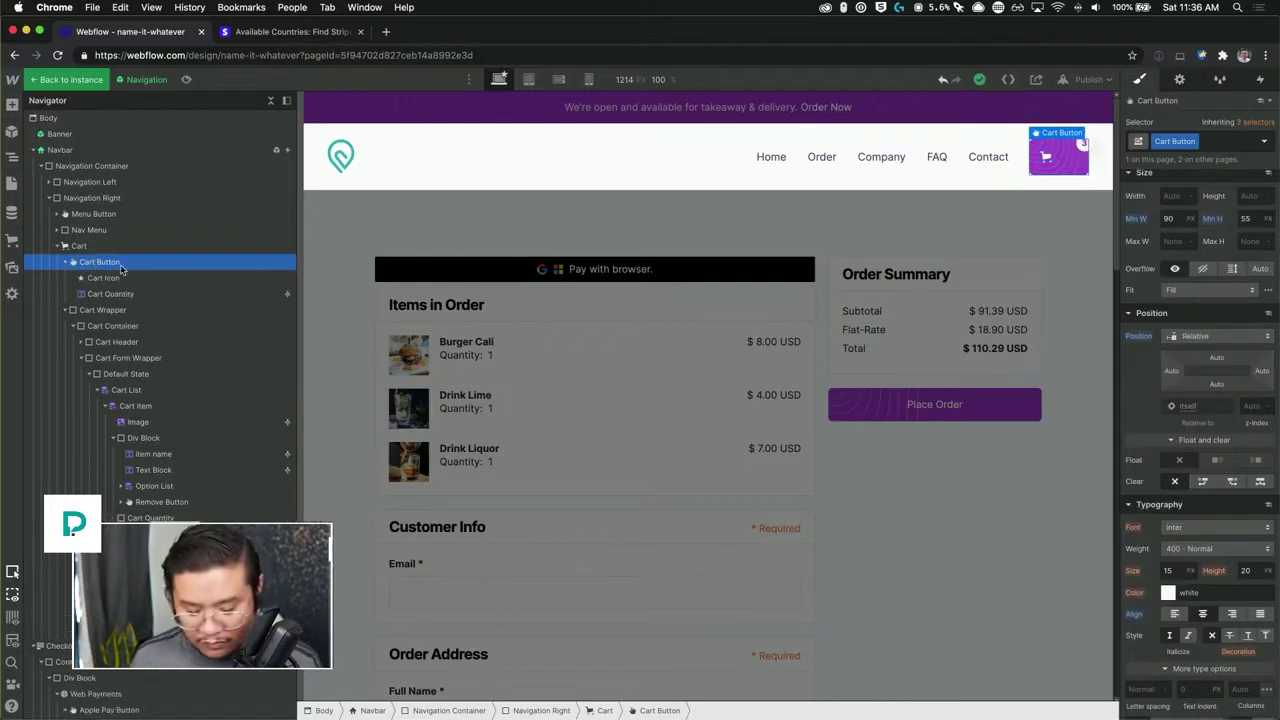
key(super+e)
text(text)
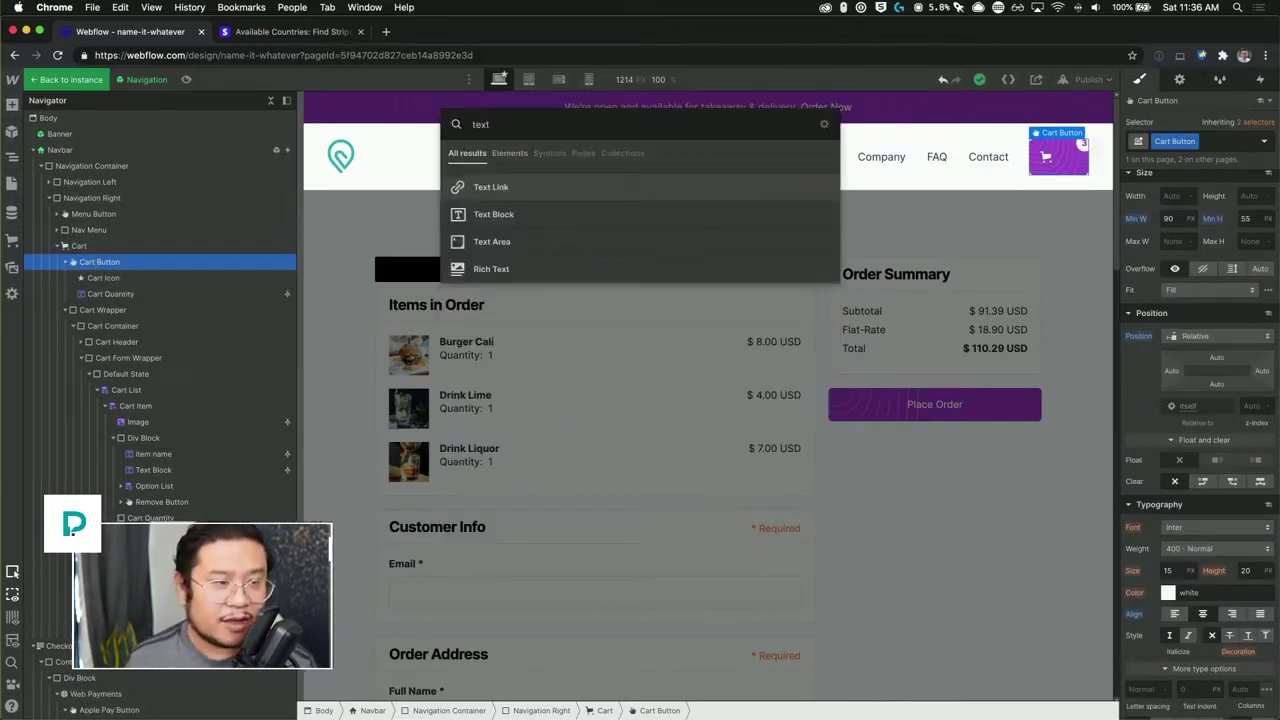
key(Down)
key(Return)
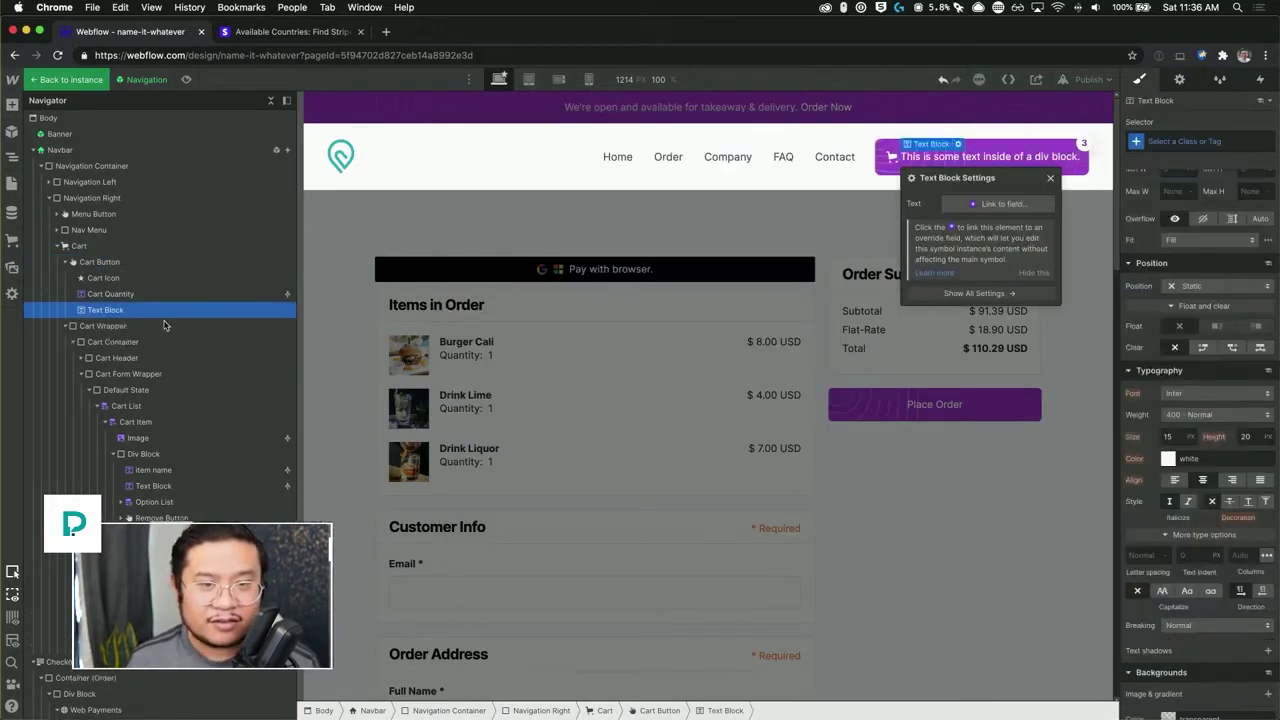
click(1050, 180)
double_click(987, 155)
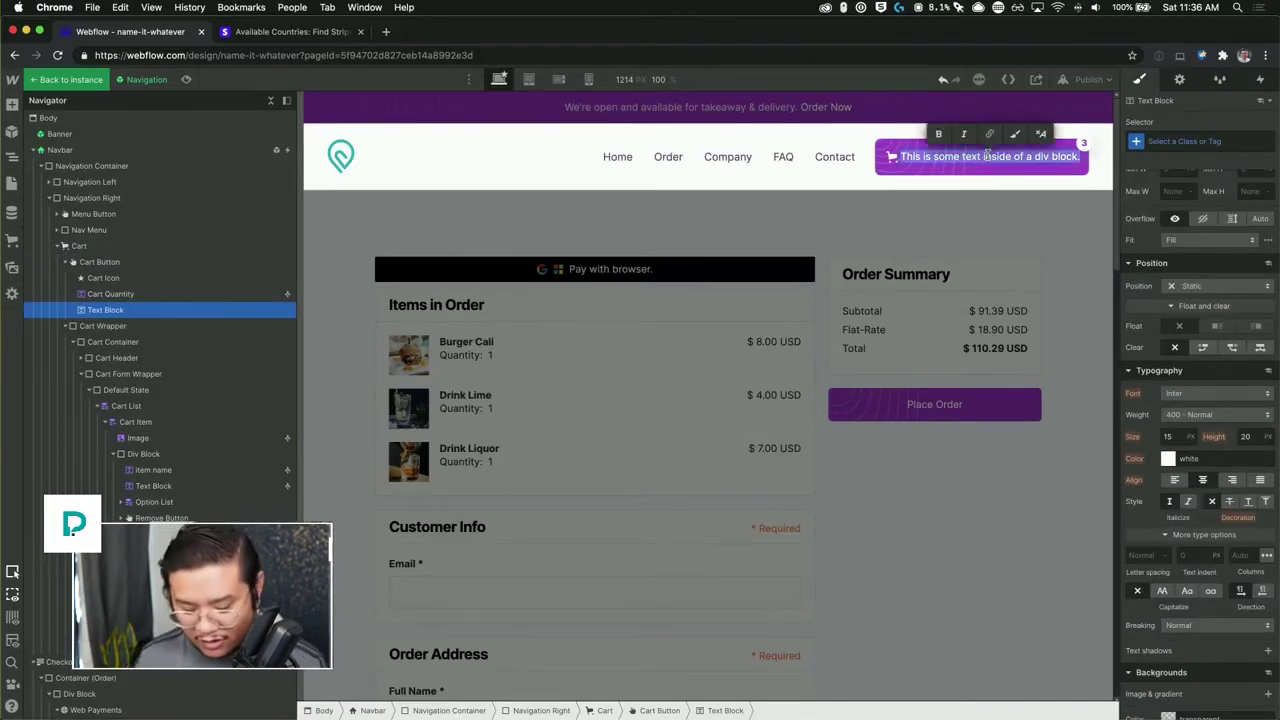
text(Cart)
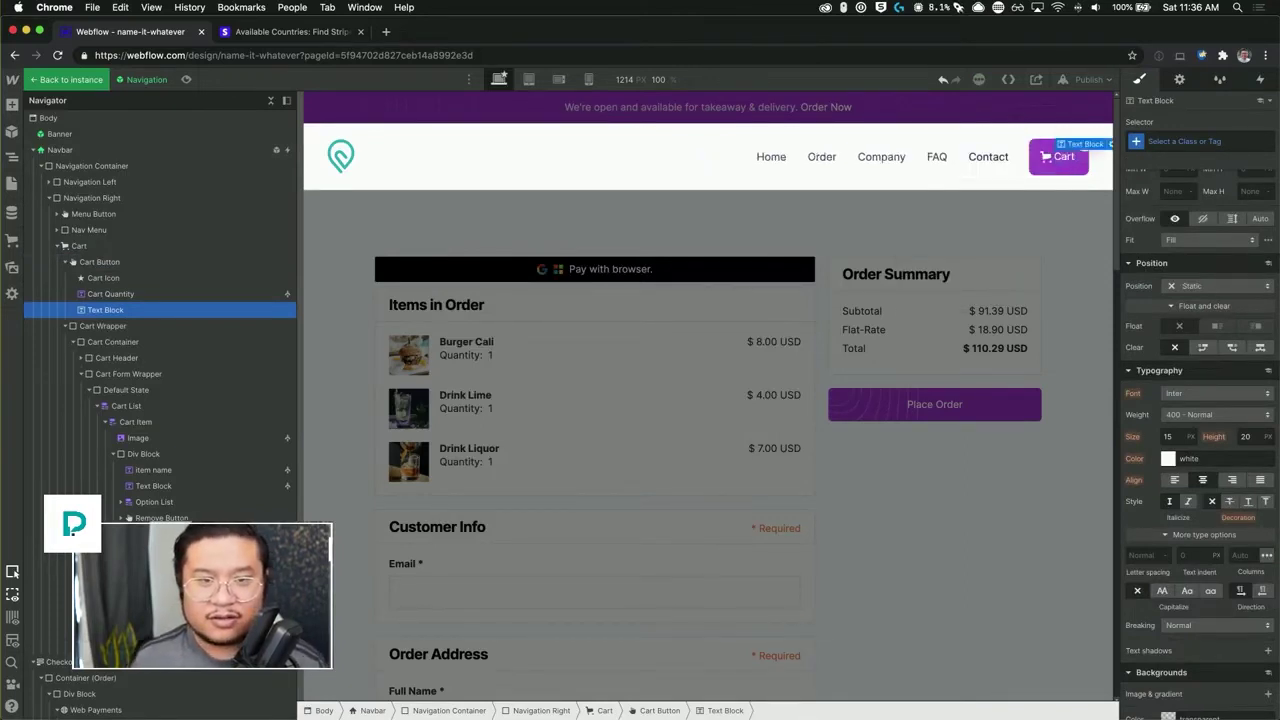
key(Escape)
Step: Add a small left margin to the cart button's "Cart" text block and leave the Navigation component
scroll(1148, 316, up, 3)
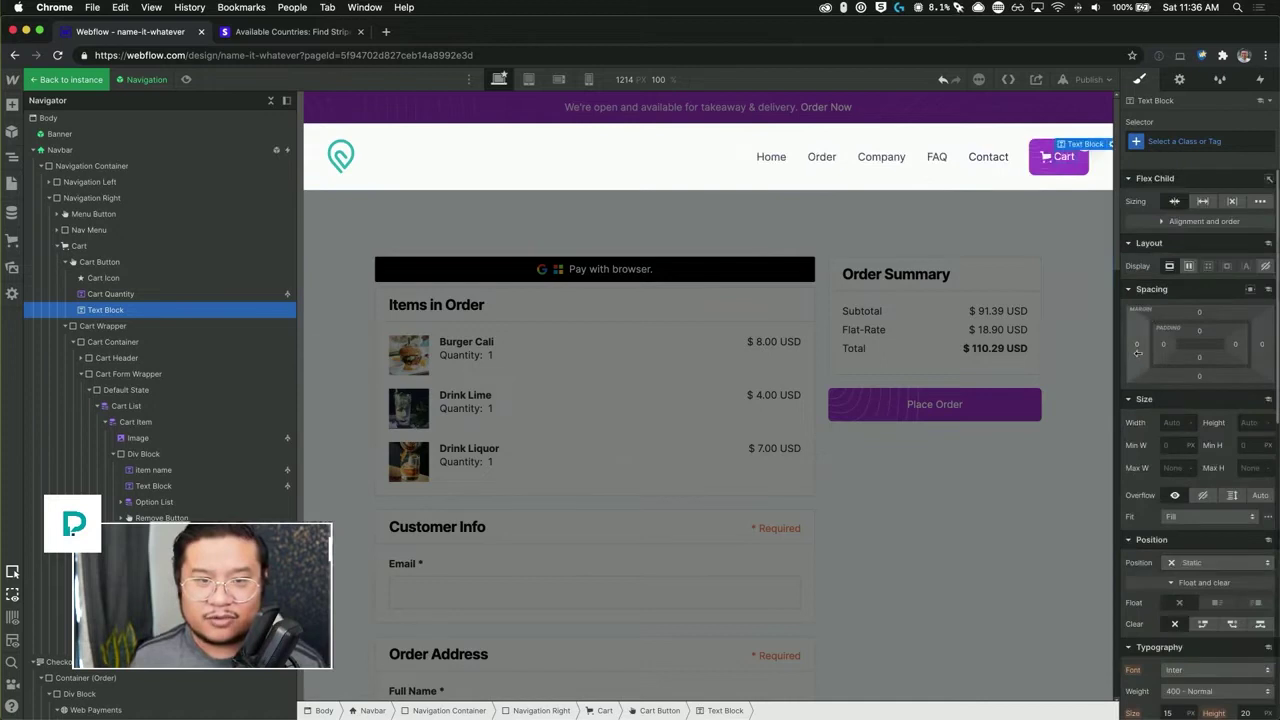
drag(1138, 350, 1140, 350)
click(1105, 170)
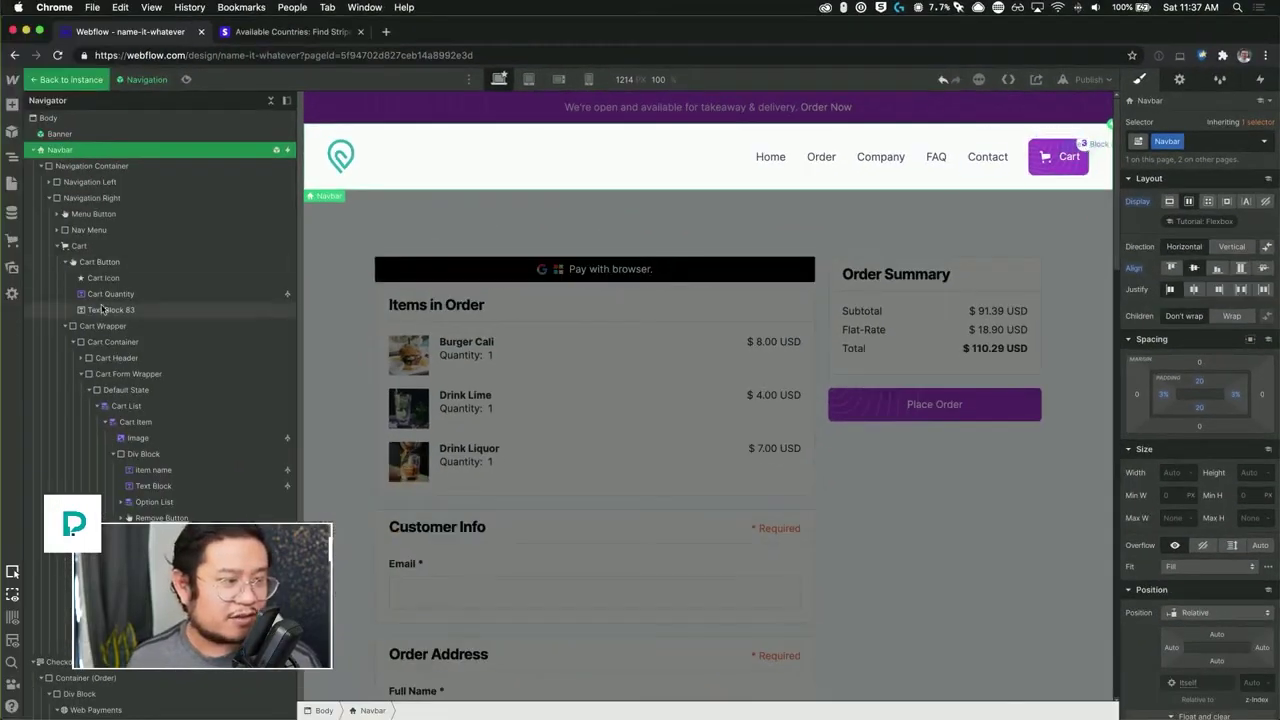
click(102, 310)
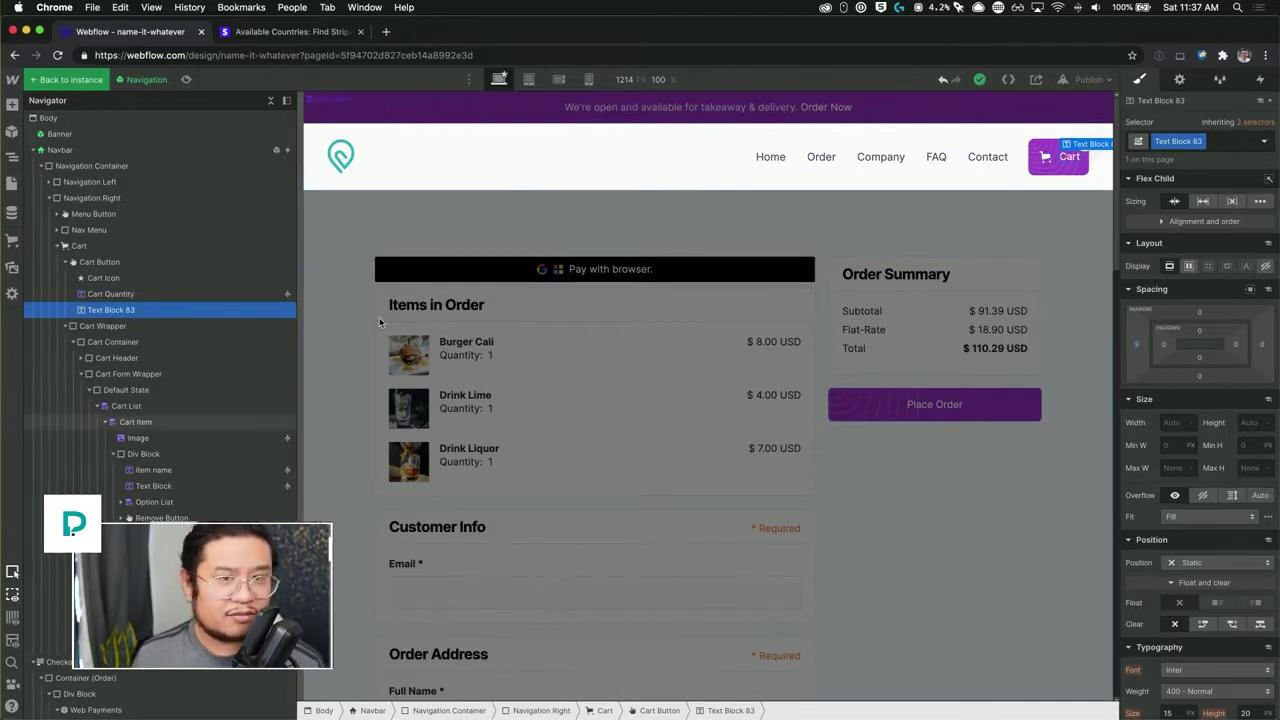
click(982, 204)
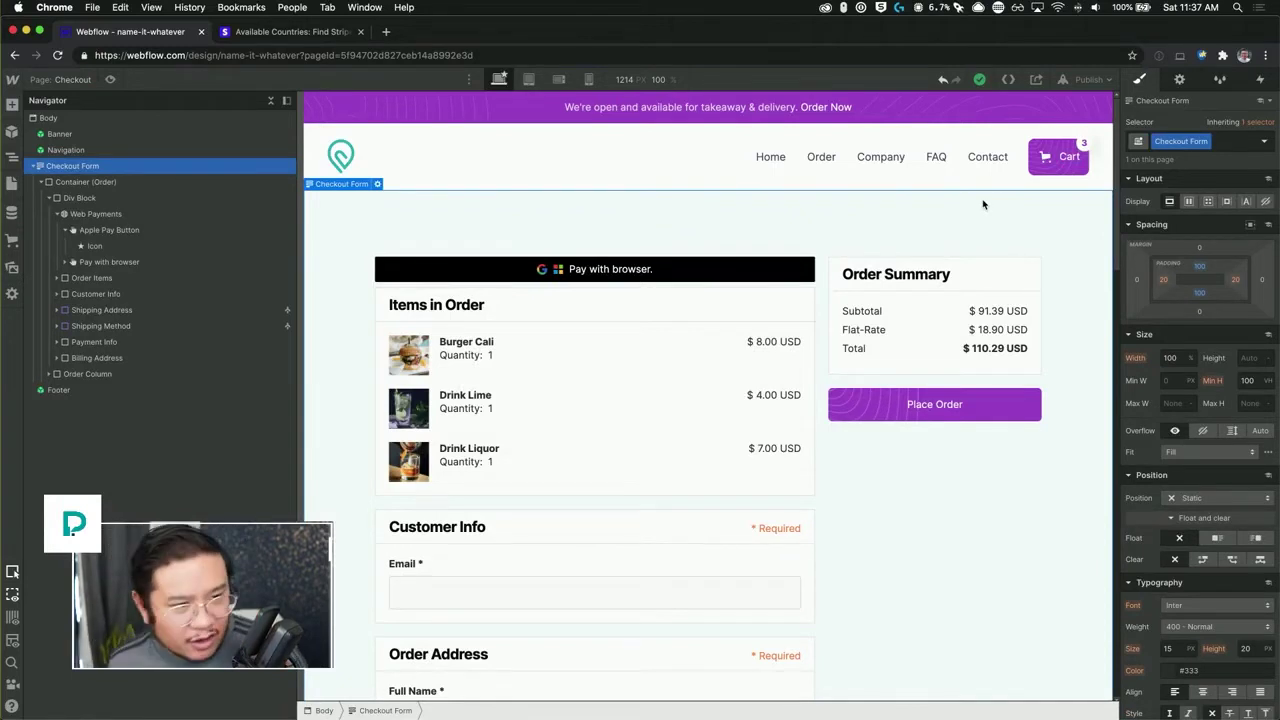
Step: Compare the checkout's Pay with browser and Apple Pay button previews, and leave the Web Payments preview on Apple Pay
click(694, 263)
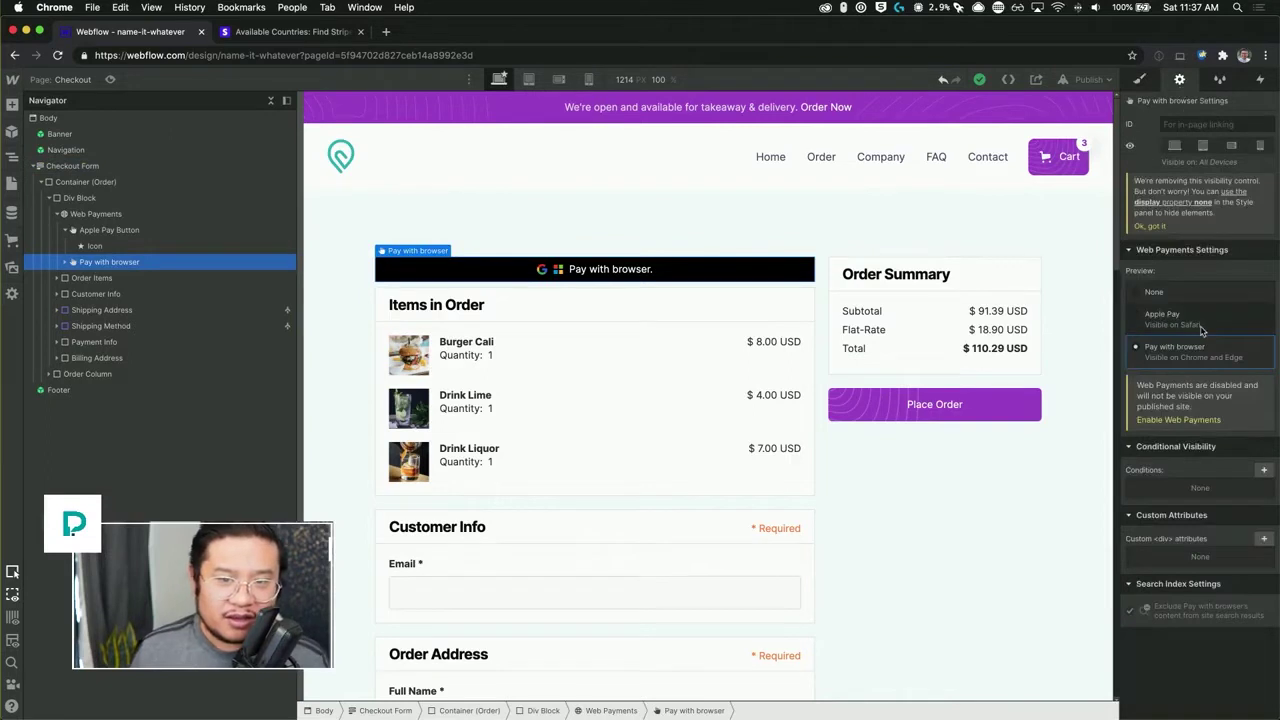
click(1200, 328)
click(1173, 351)
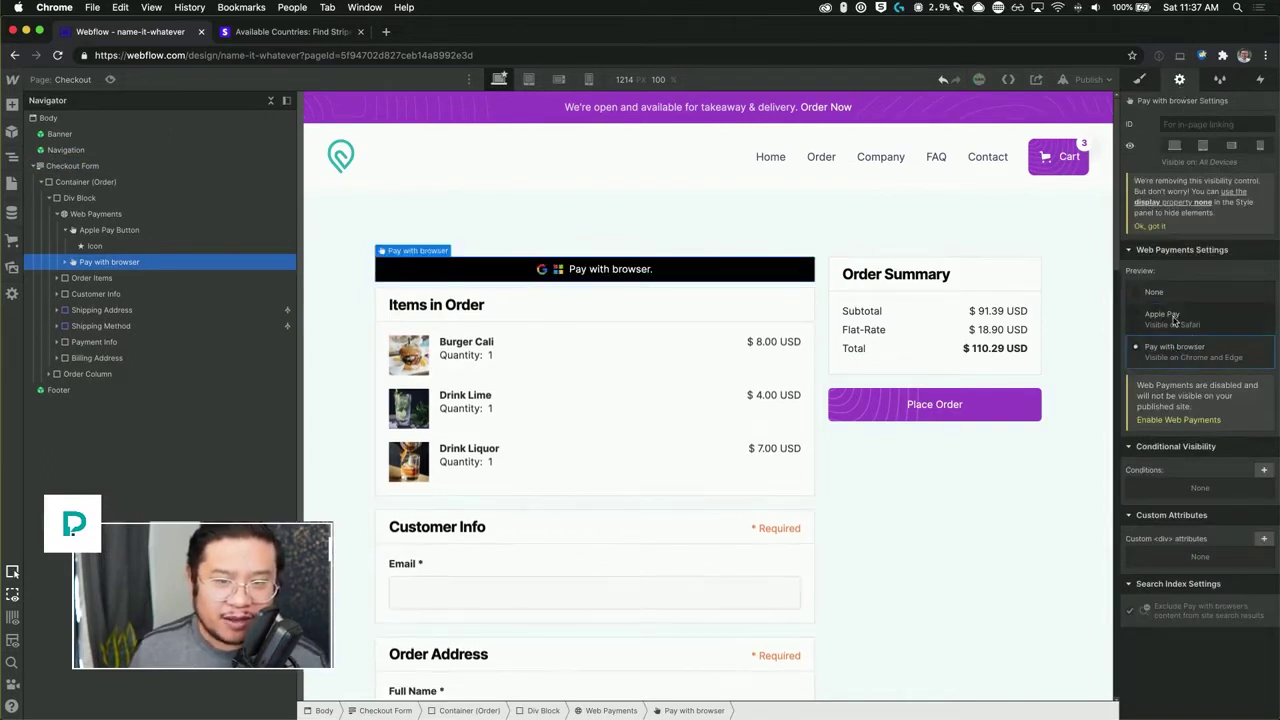
click(1175, 320)
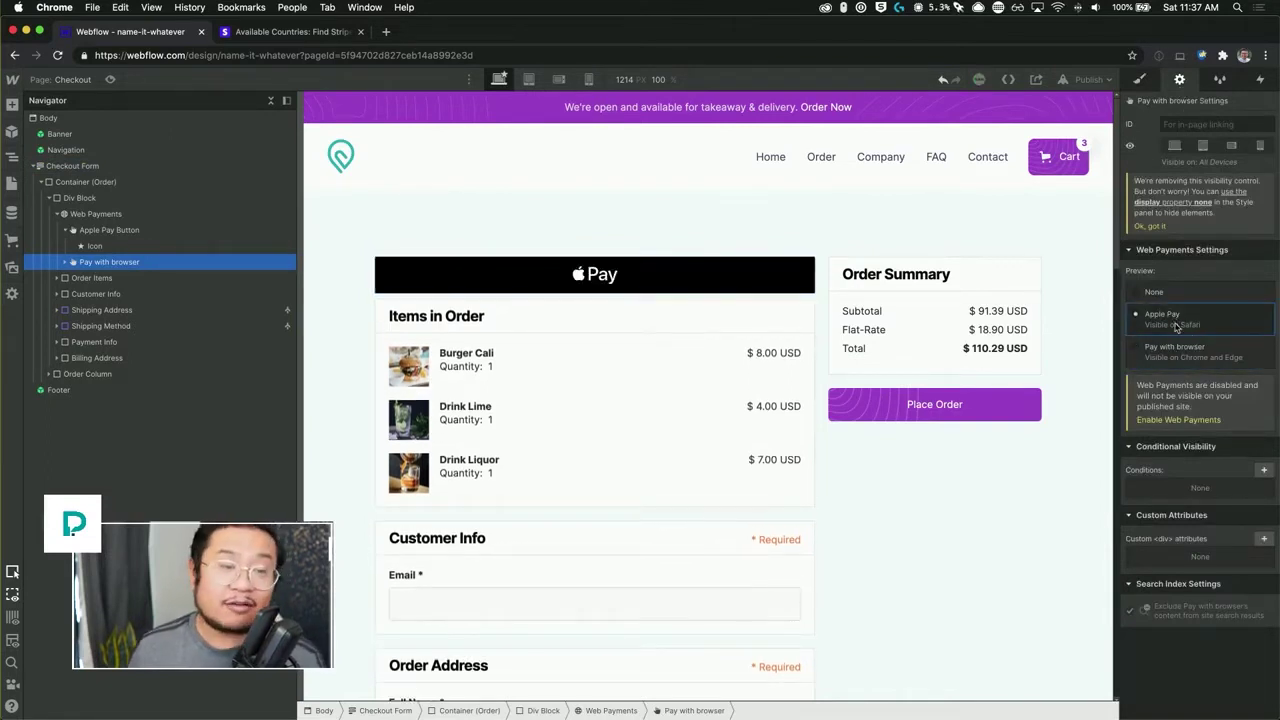
click(1177, 353)
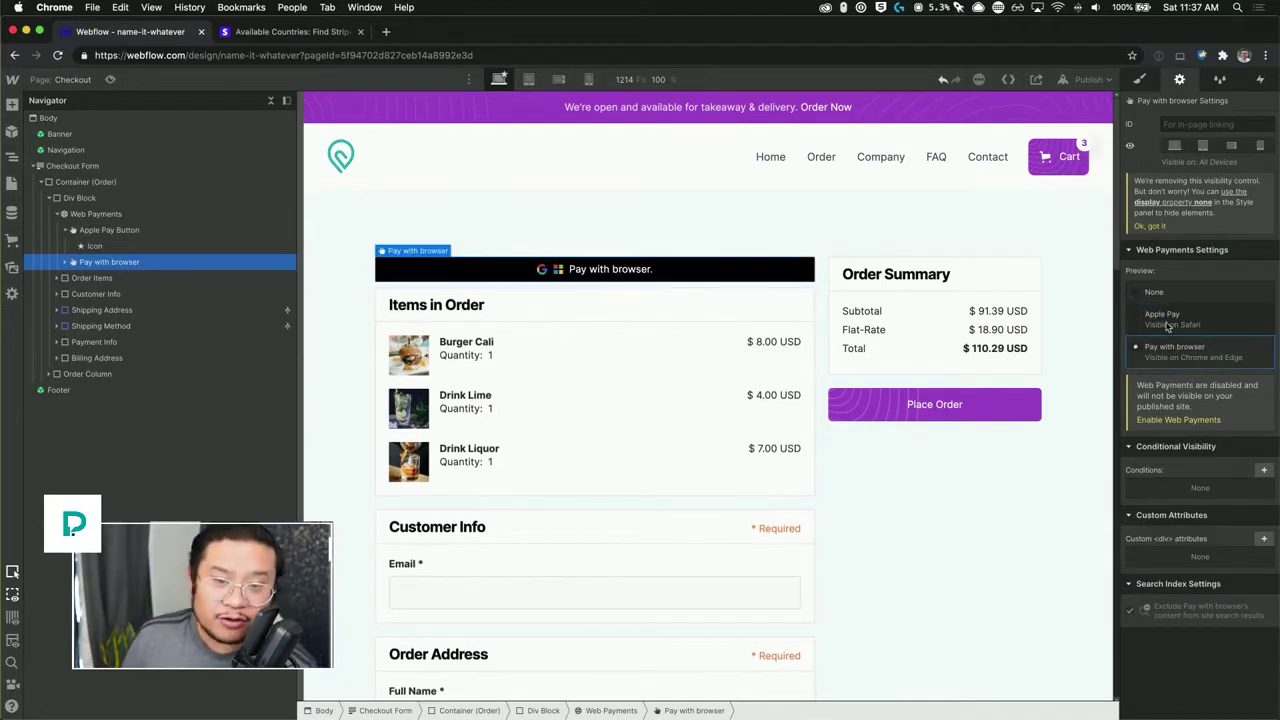
click(1167, 327)
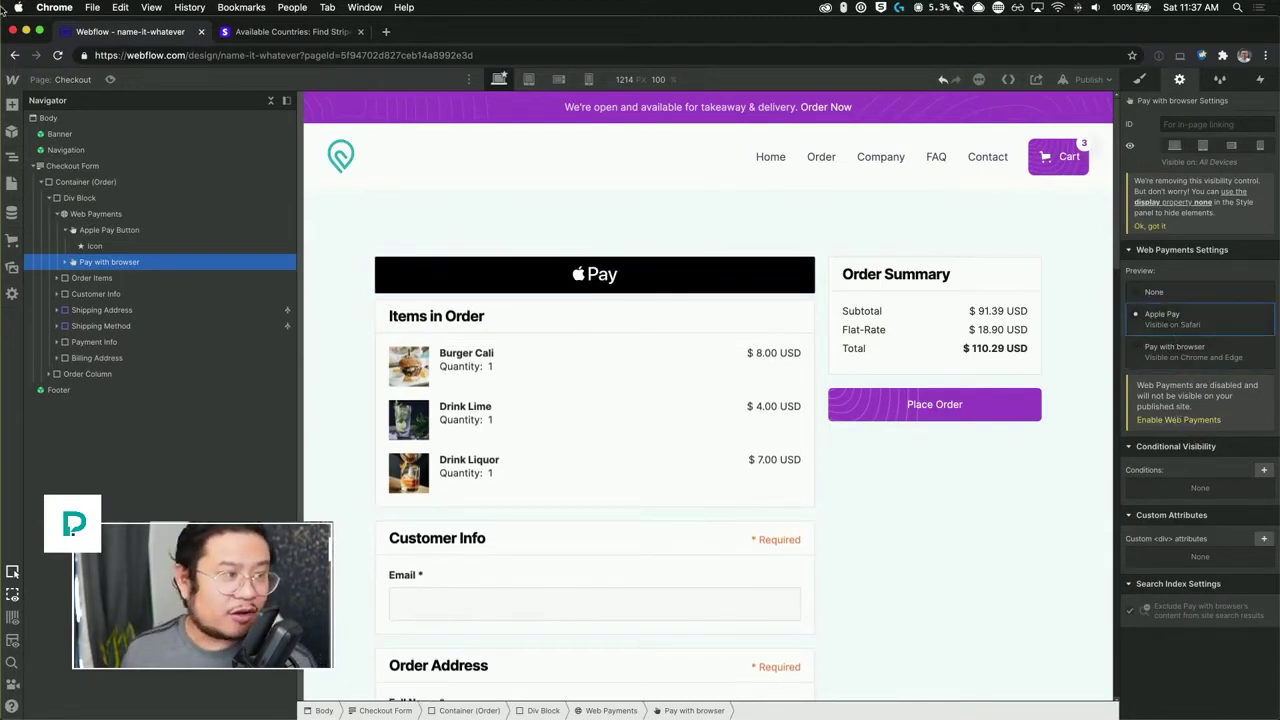
Step: Open the Checkout (PayPal) page and review its shipping method, payment info and order items sections
click(62, 80)
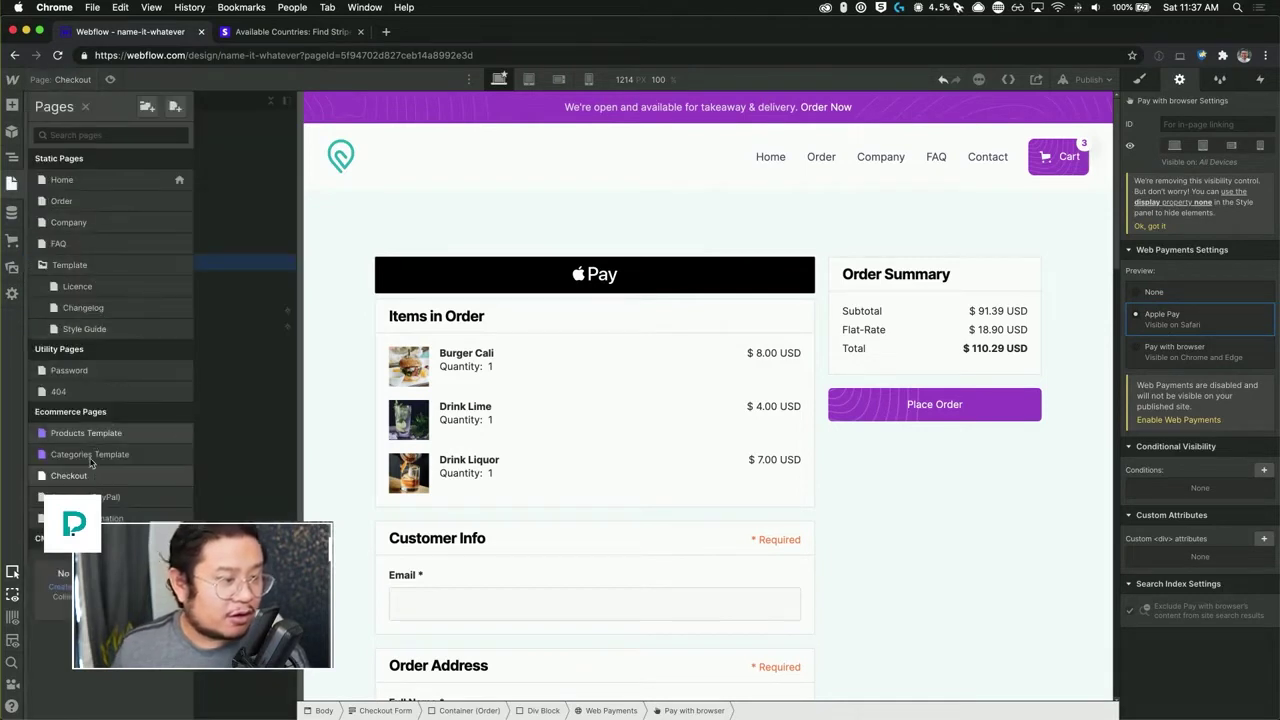
click(90, 497)
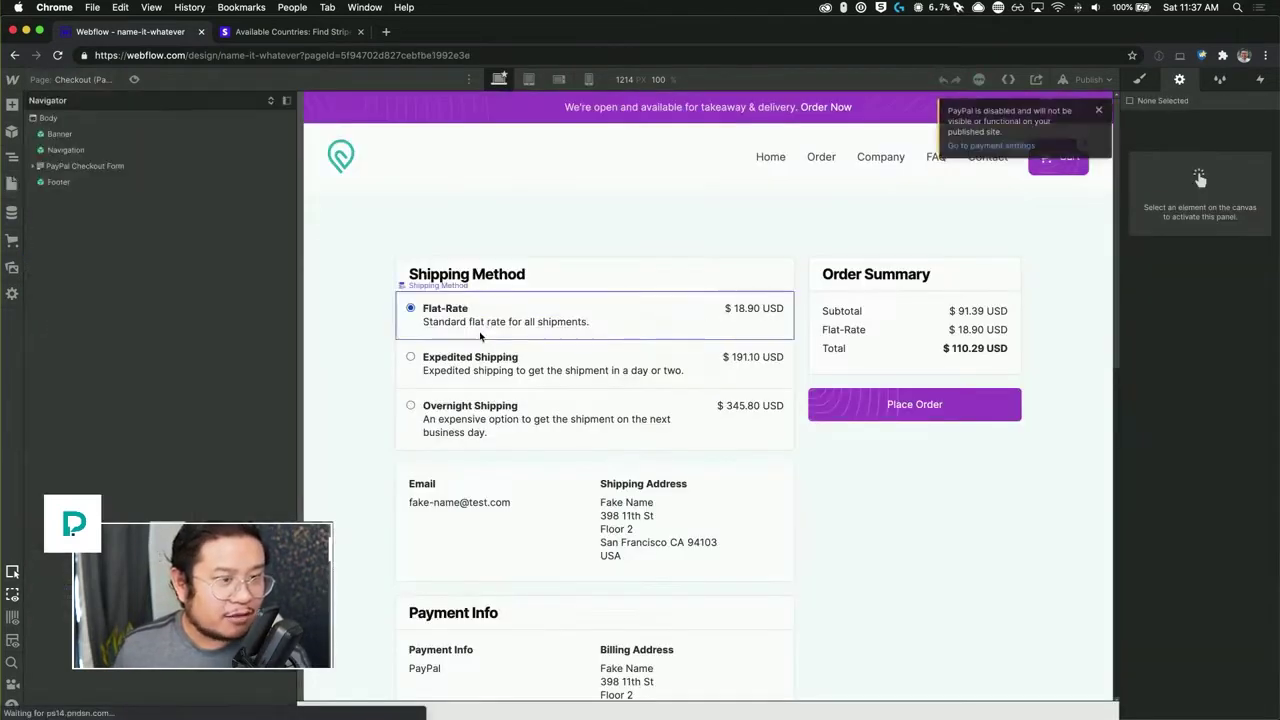
scroll(490, 325, down, 6)
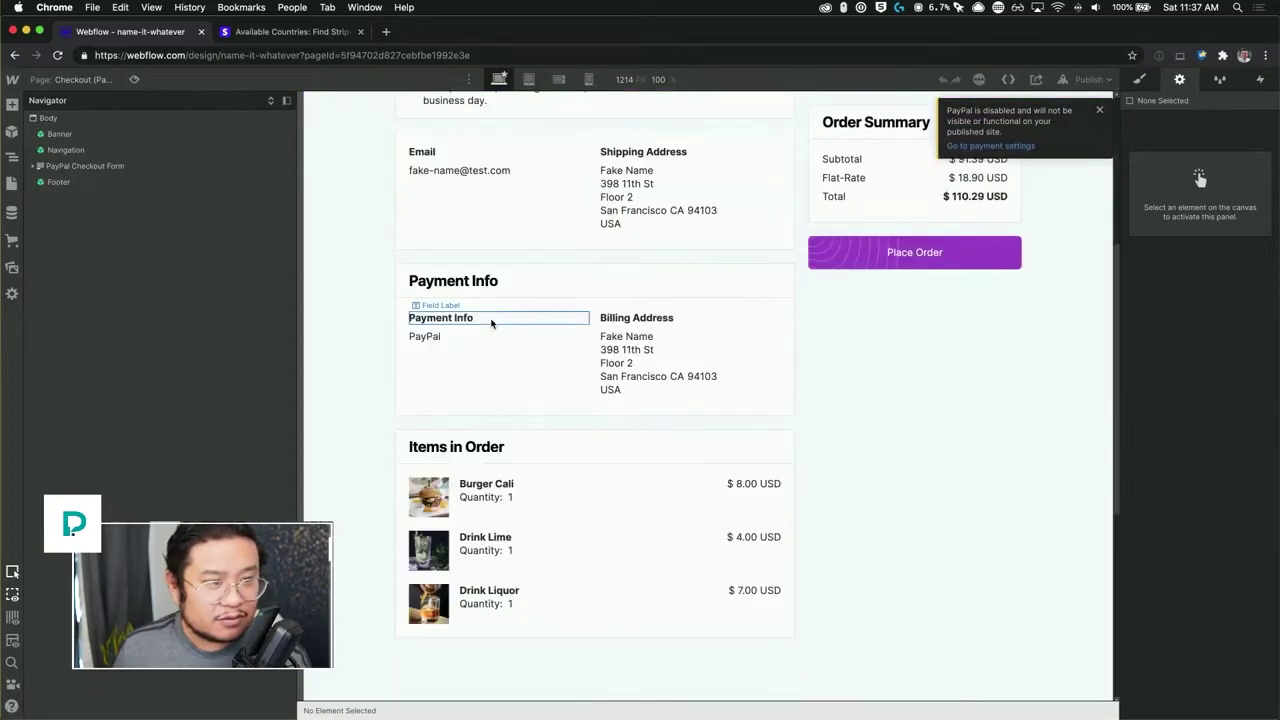
scroll(492, 324, up, 1)
scroll(491, 324, up, 1)
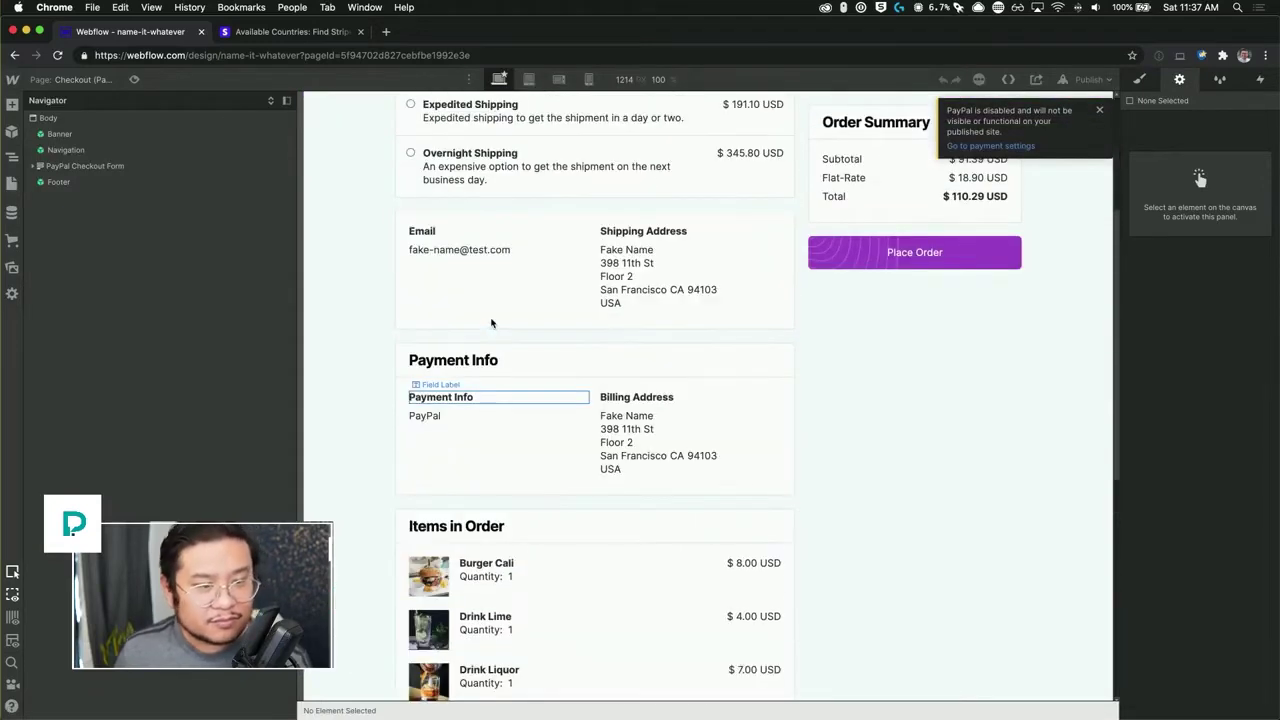
scroll(491, 324, up, 4)
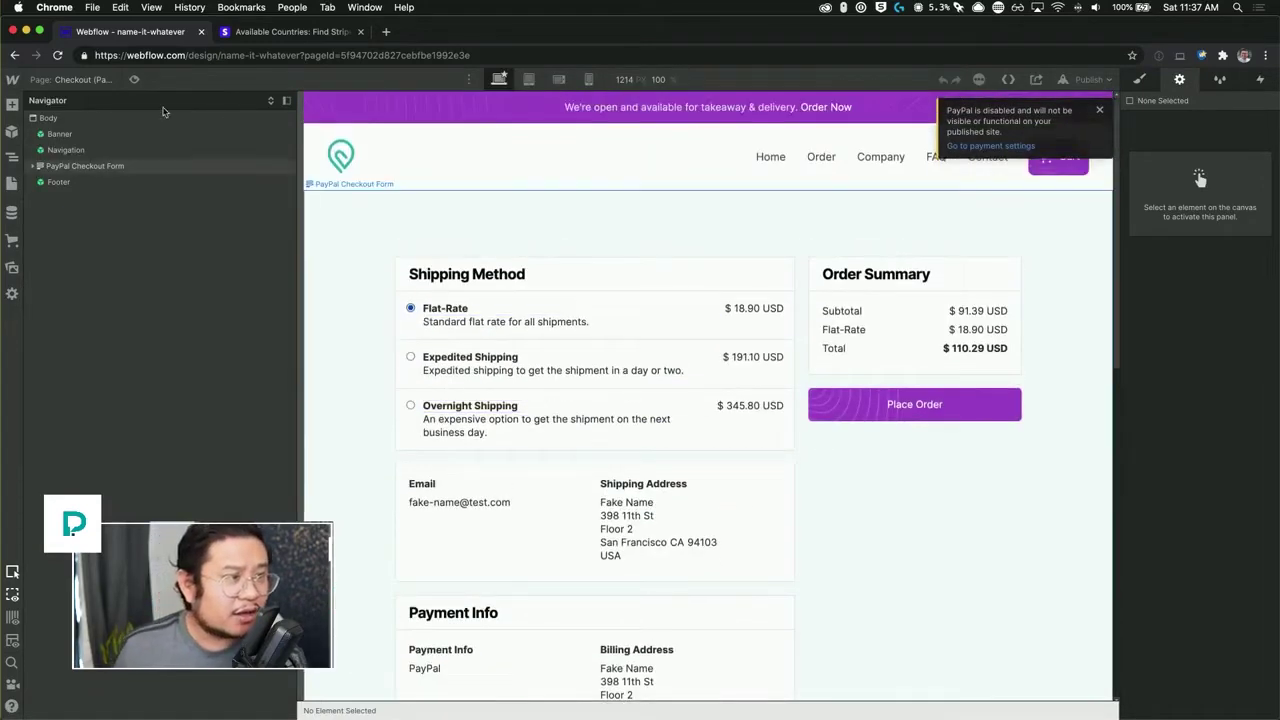
Step: Return to the standard Checkout page and dismiss the PayPal notice
key(p)
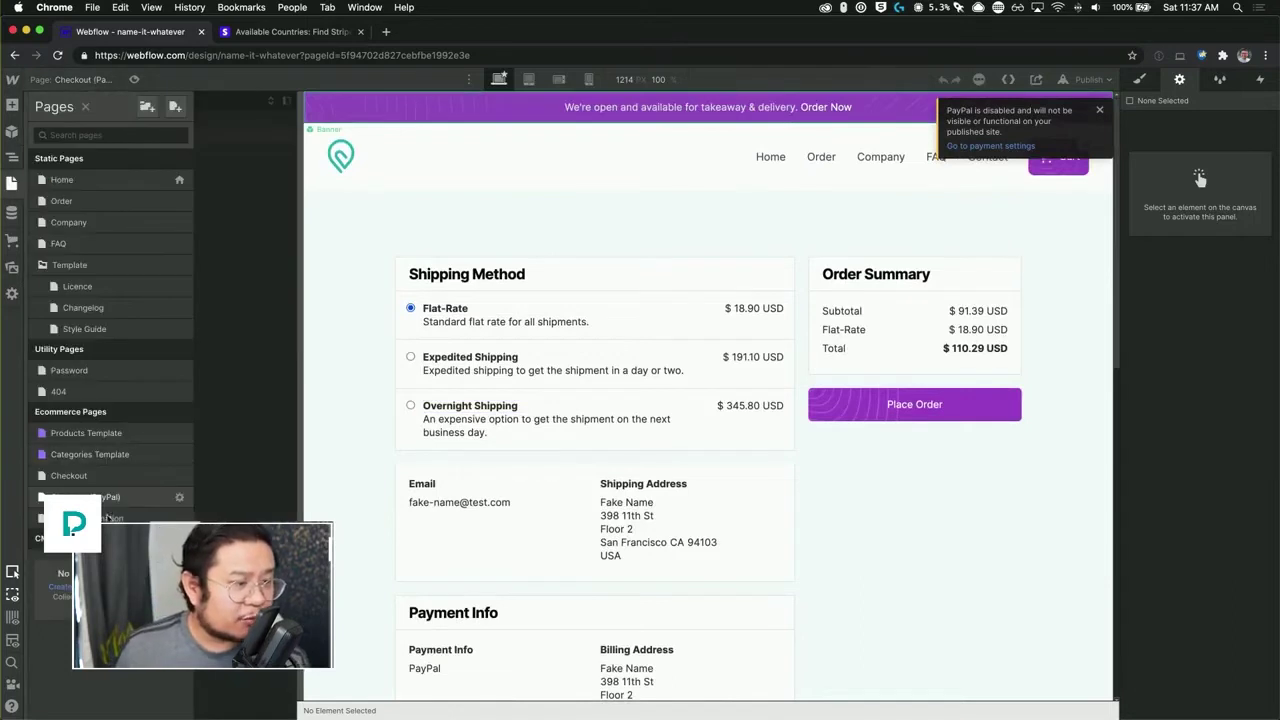
click(109, 481)
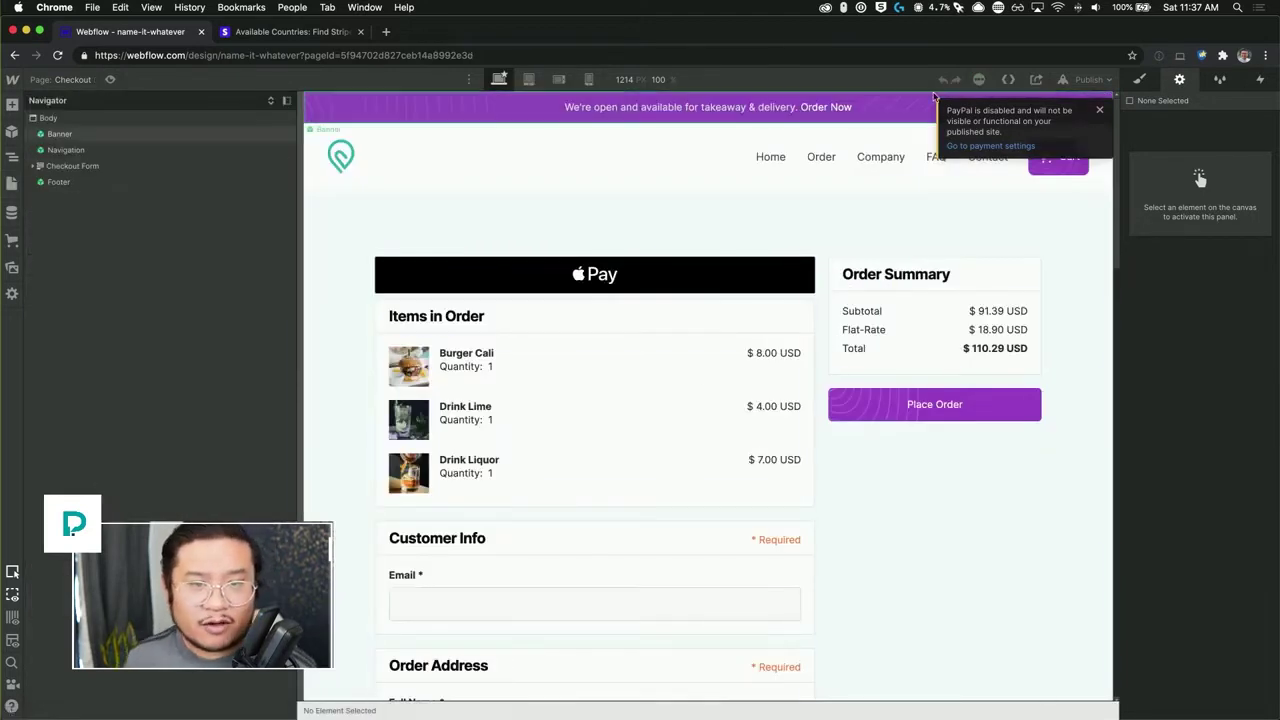
click(1099, 109)
Step: Examine the Checkout page's customer, address, shipping, payment and billing sections down to the footer, and return to the page start
scroll(681, 382, down, 3)
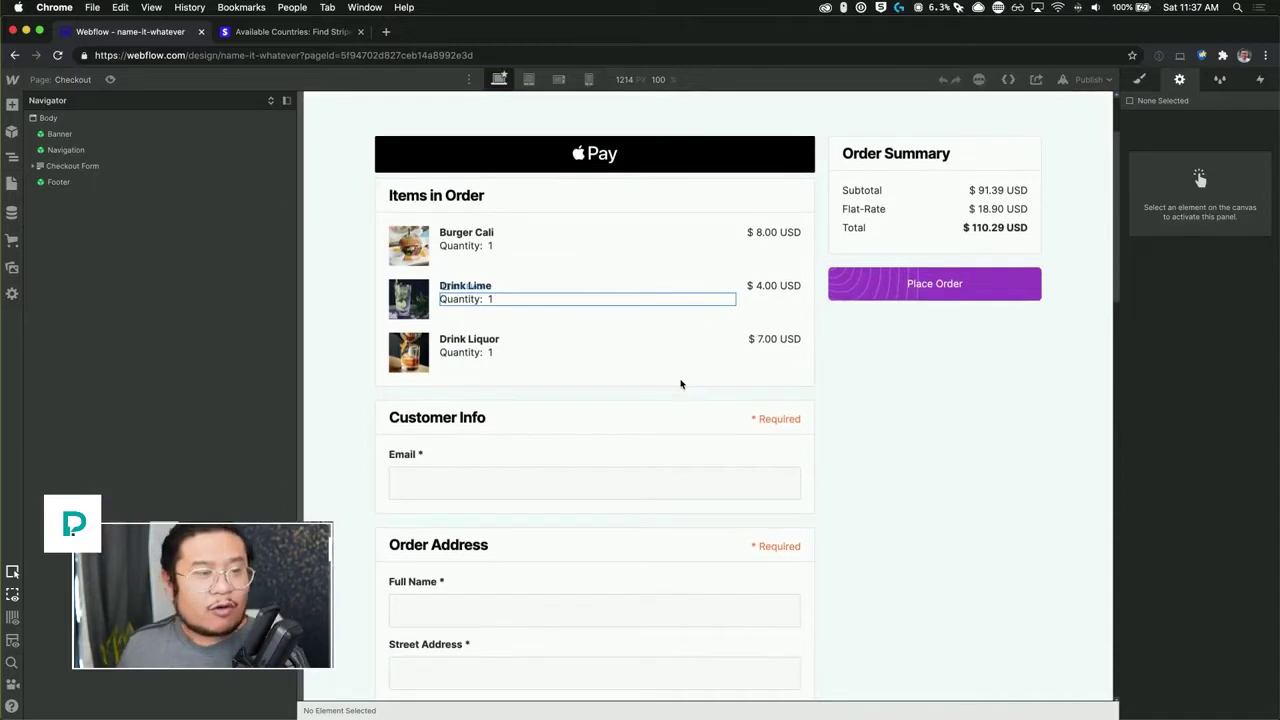
click(651, 399)
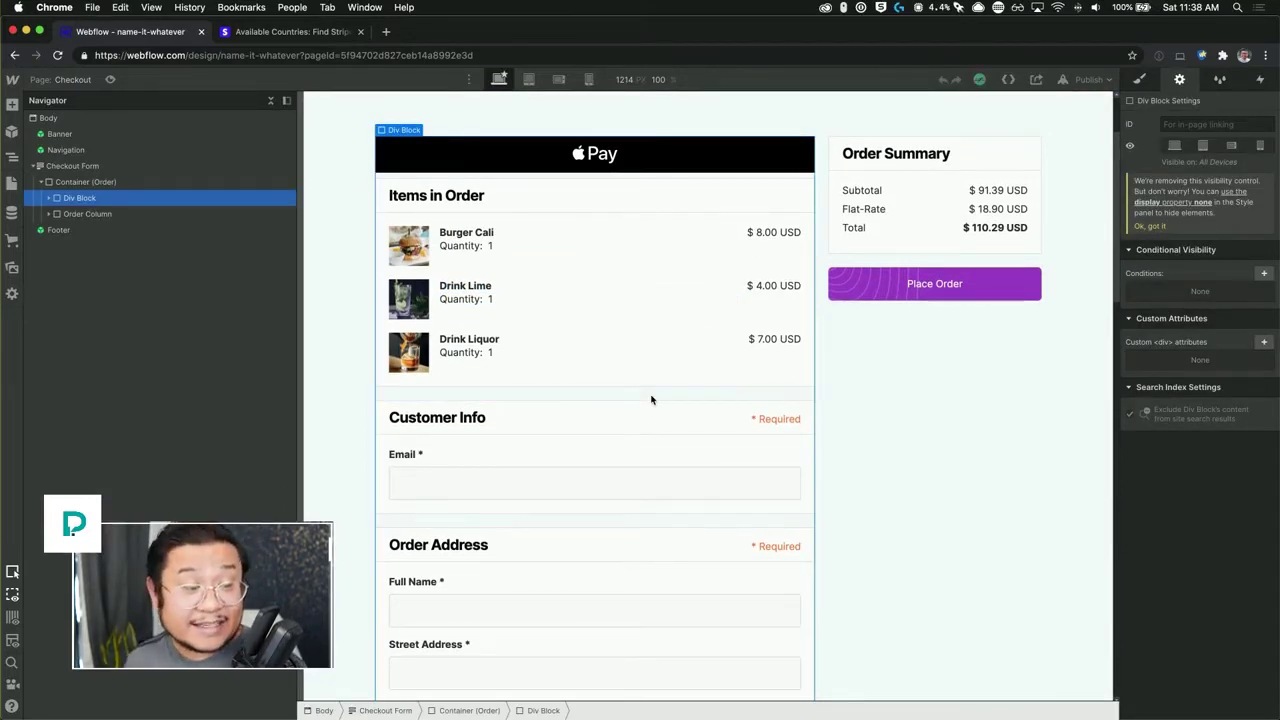
scroll(651, 399, down, 10)
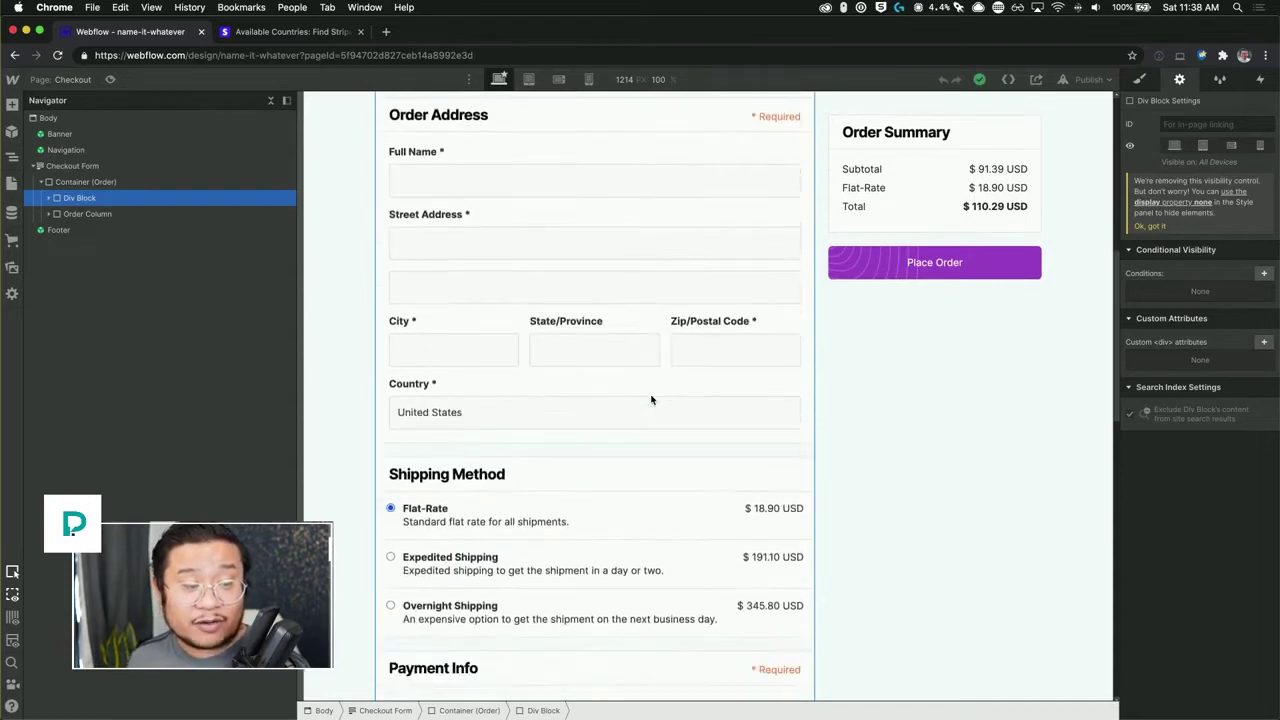
scroll(651, 399, down, 4)
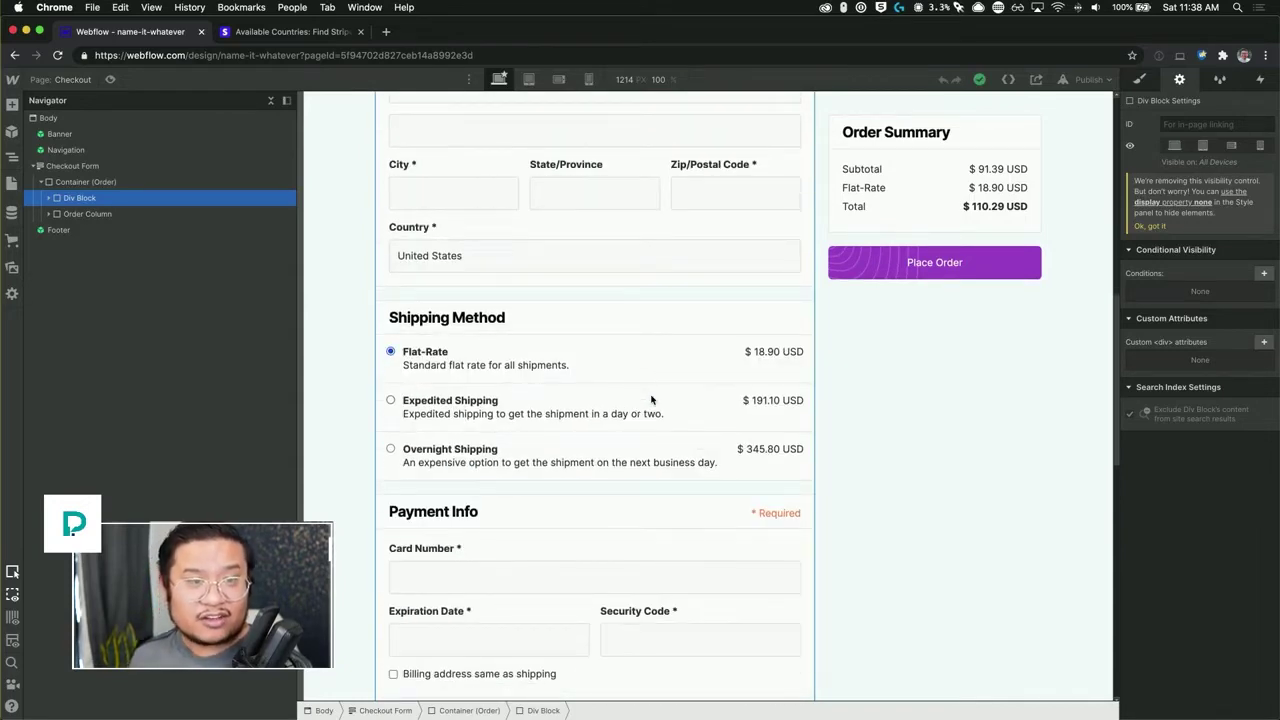
scroll(651, 399, down, 20)
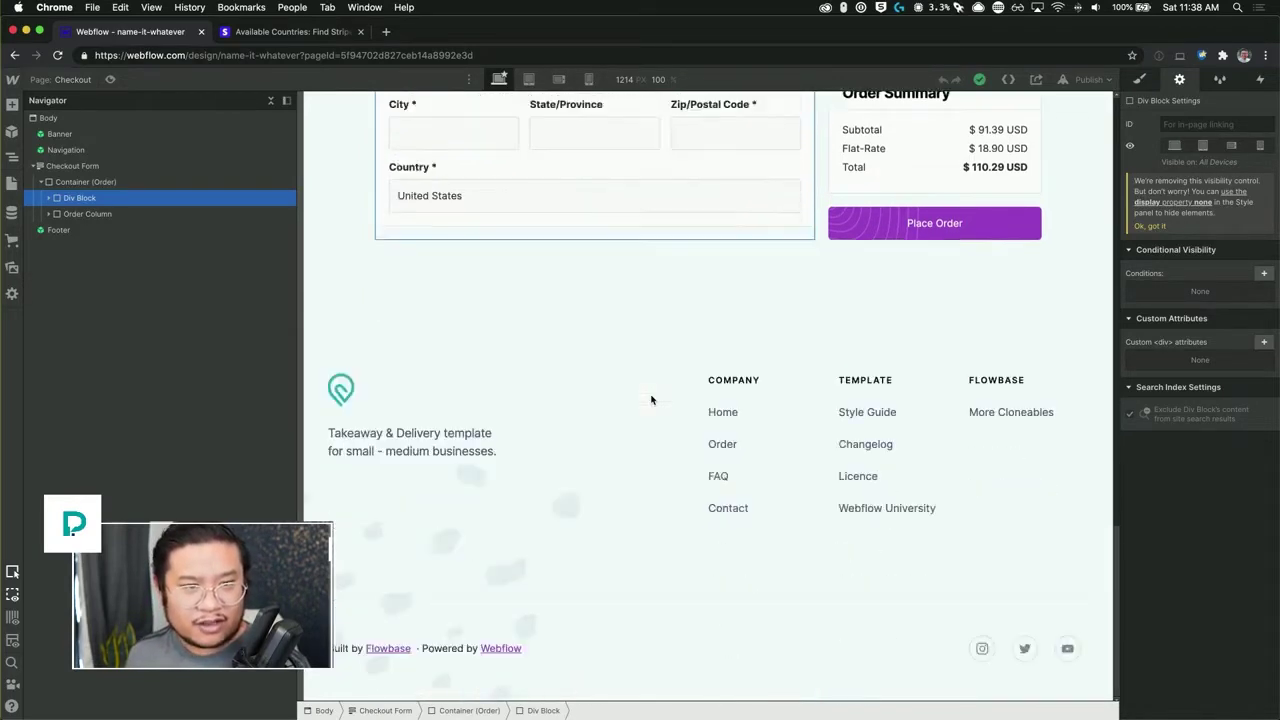
scroll(651, 399, up, 18)
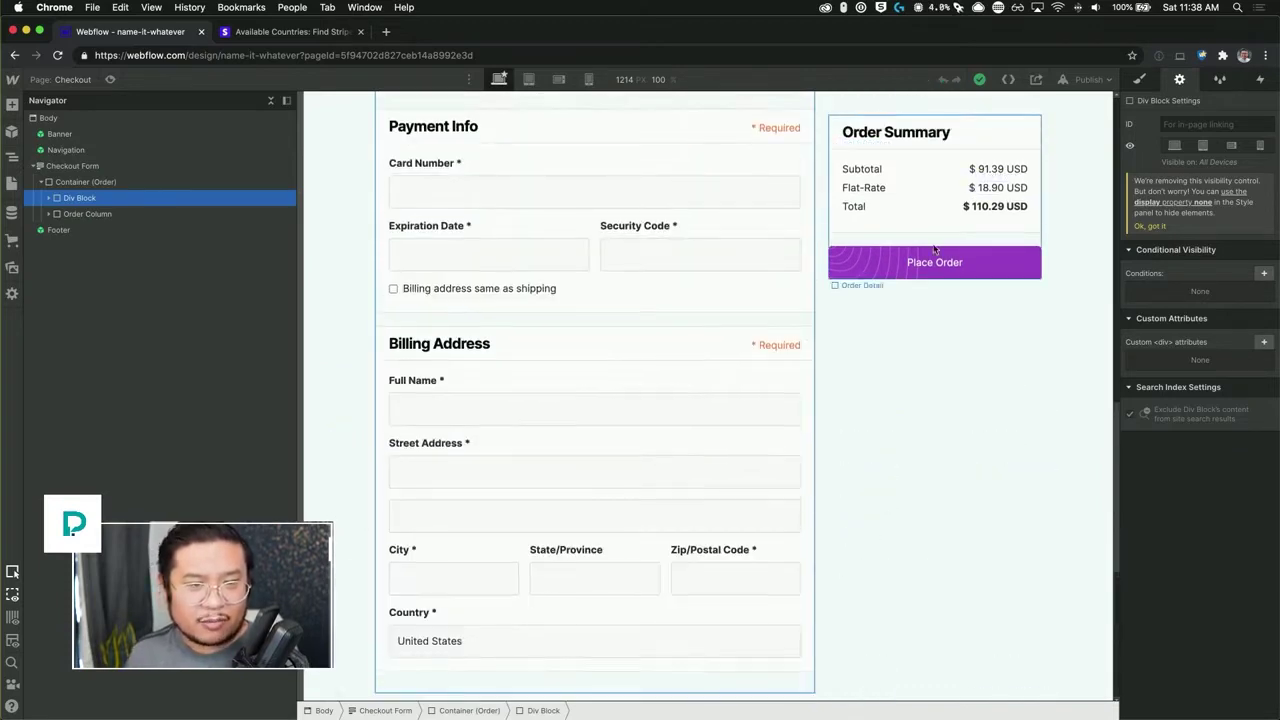
scroll(932, 251, up, 20)
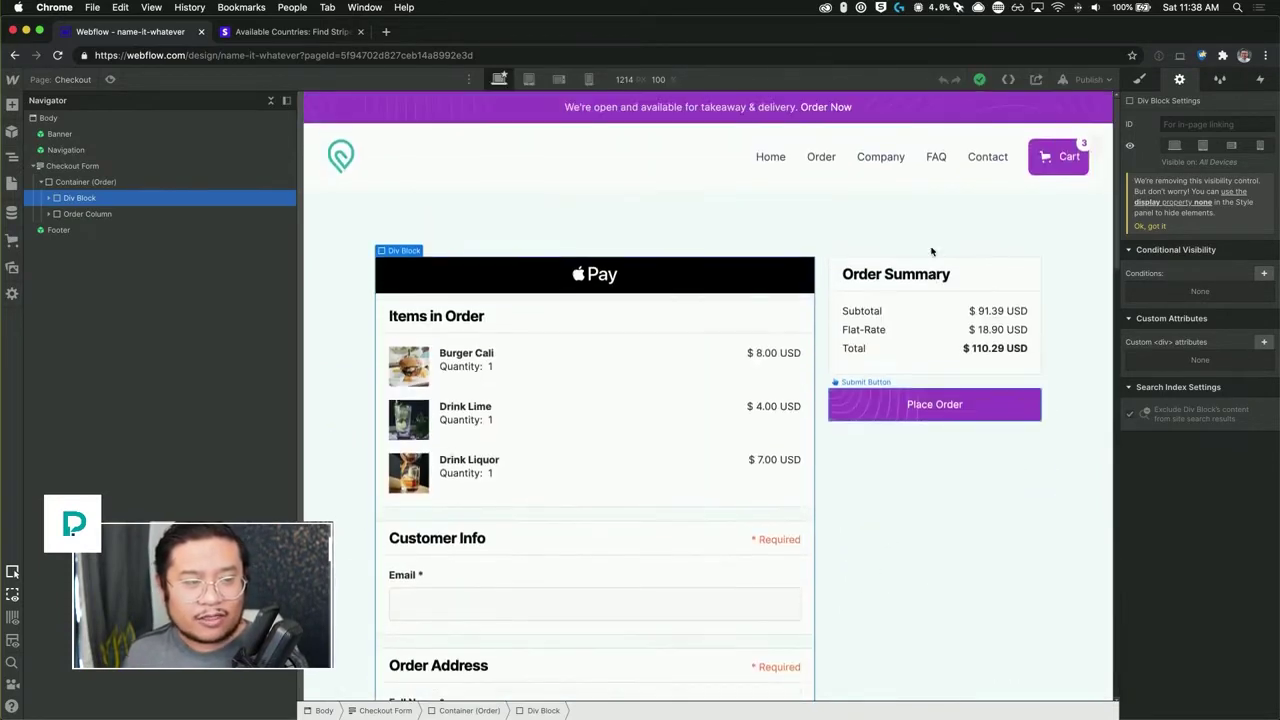
Step: Move the Order Items block out of the main form column into Order Column, directly above Order Detail
scroll(930, 250, down, 7)
scroll(930, 250, down, 5)
scroll(930, 250, up, 11)
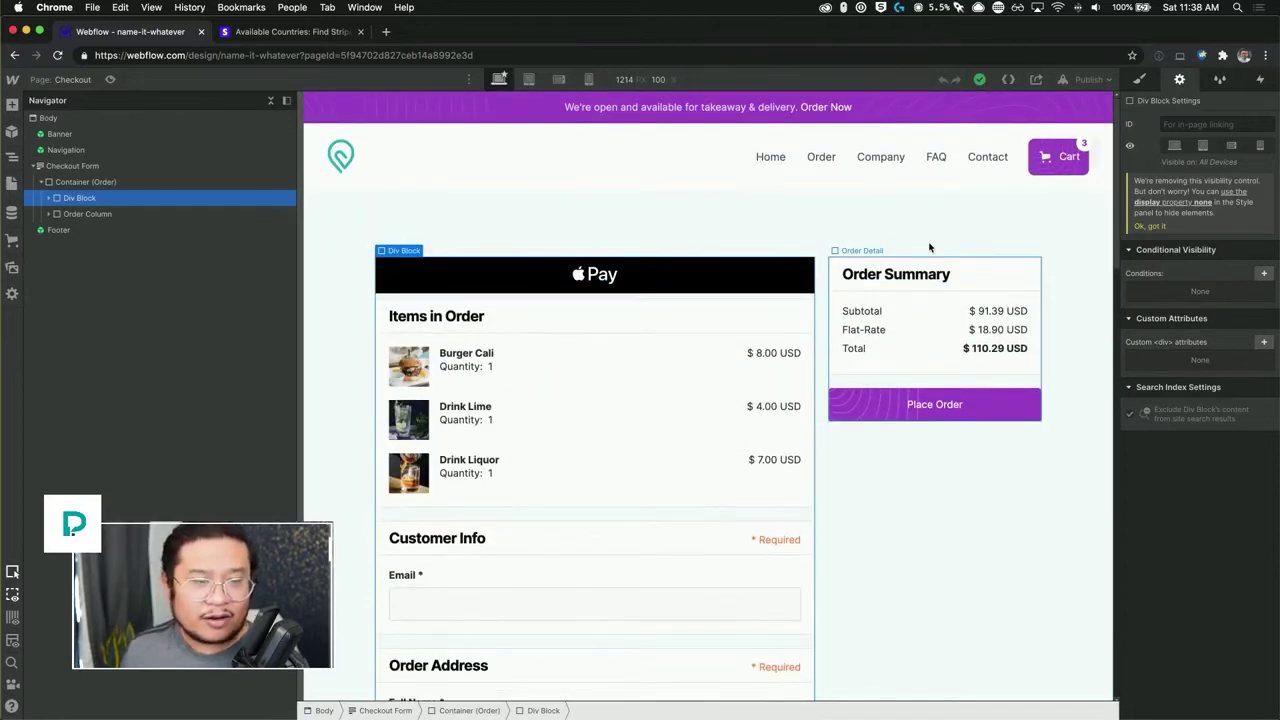
click(624, 323)
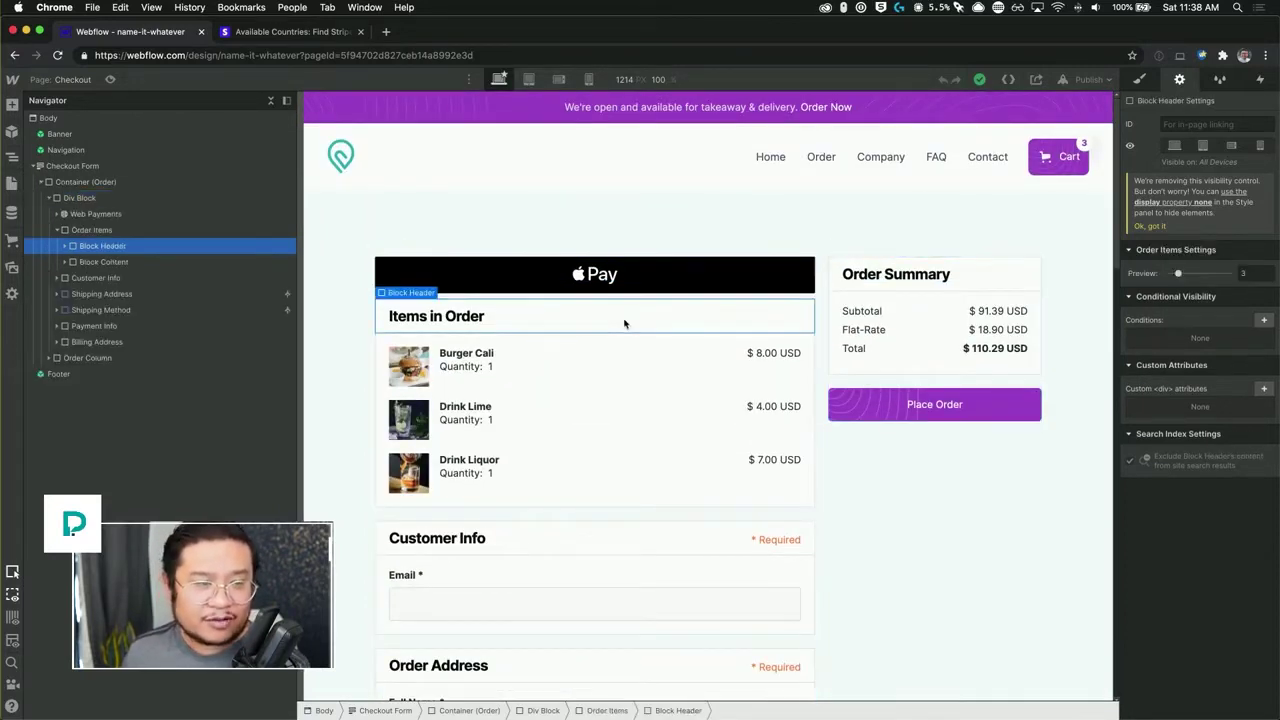
click(92, 230)
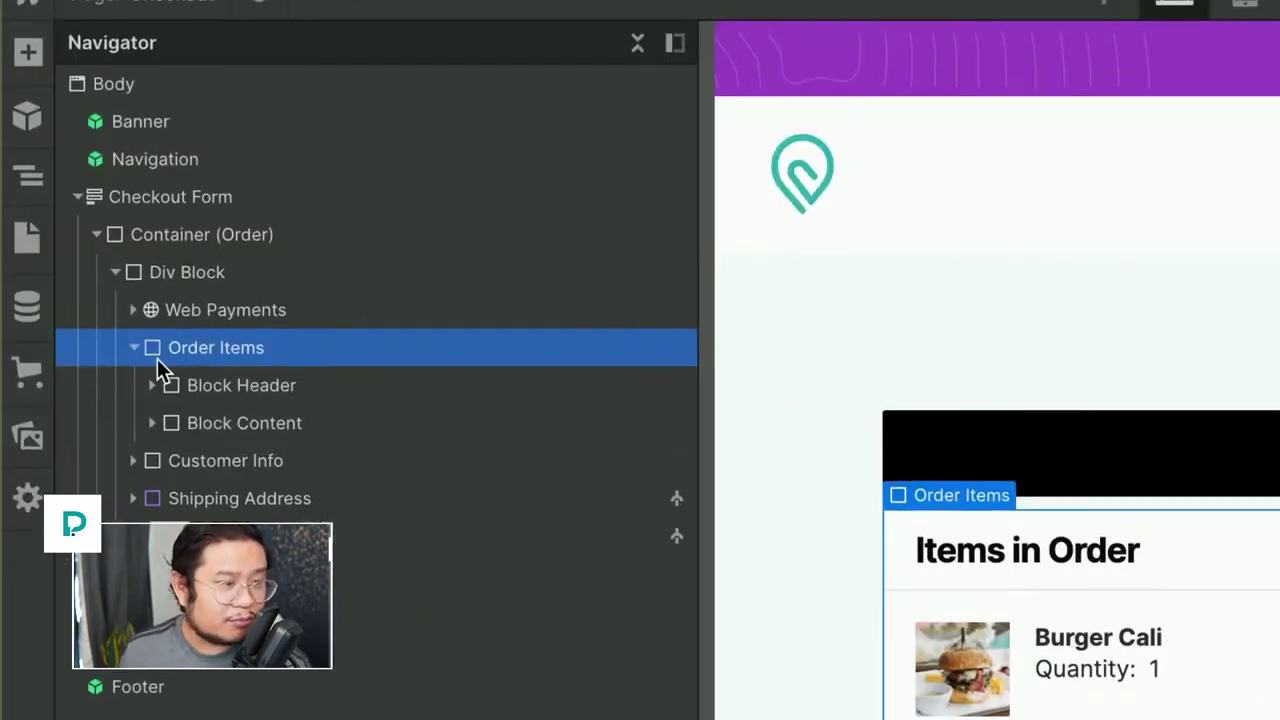
click(135, 348)
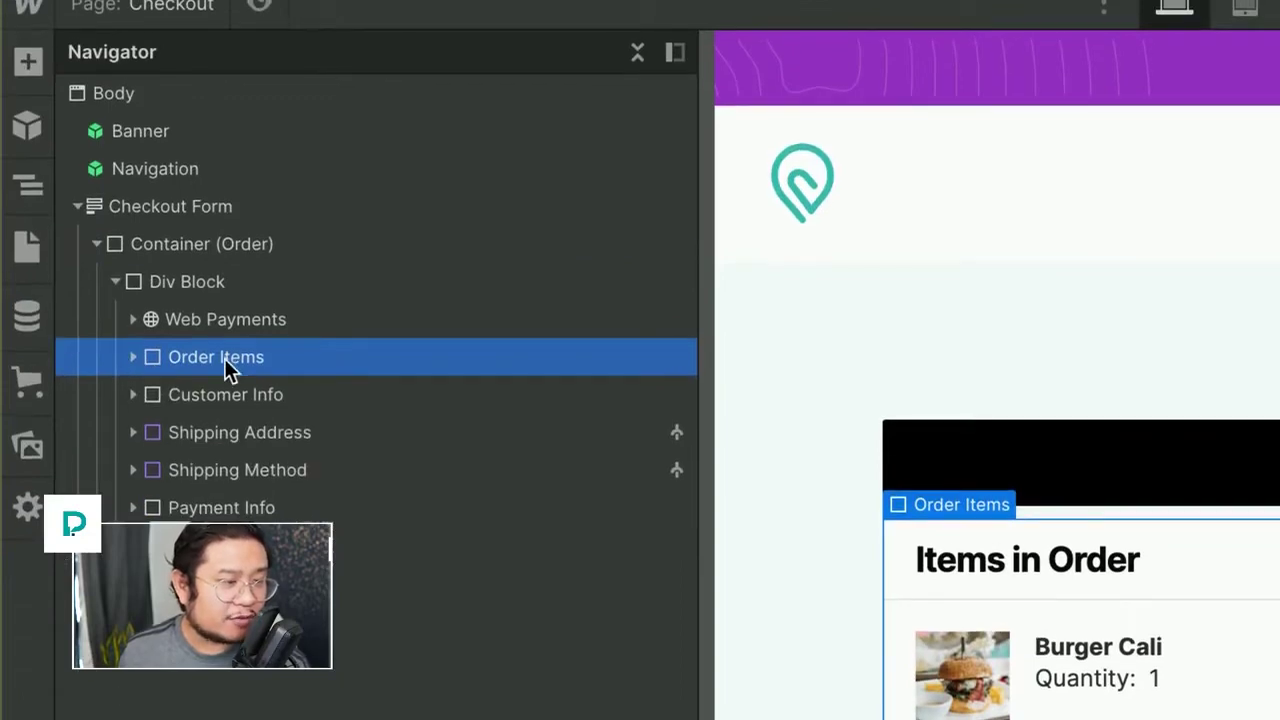
click(118, 583)
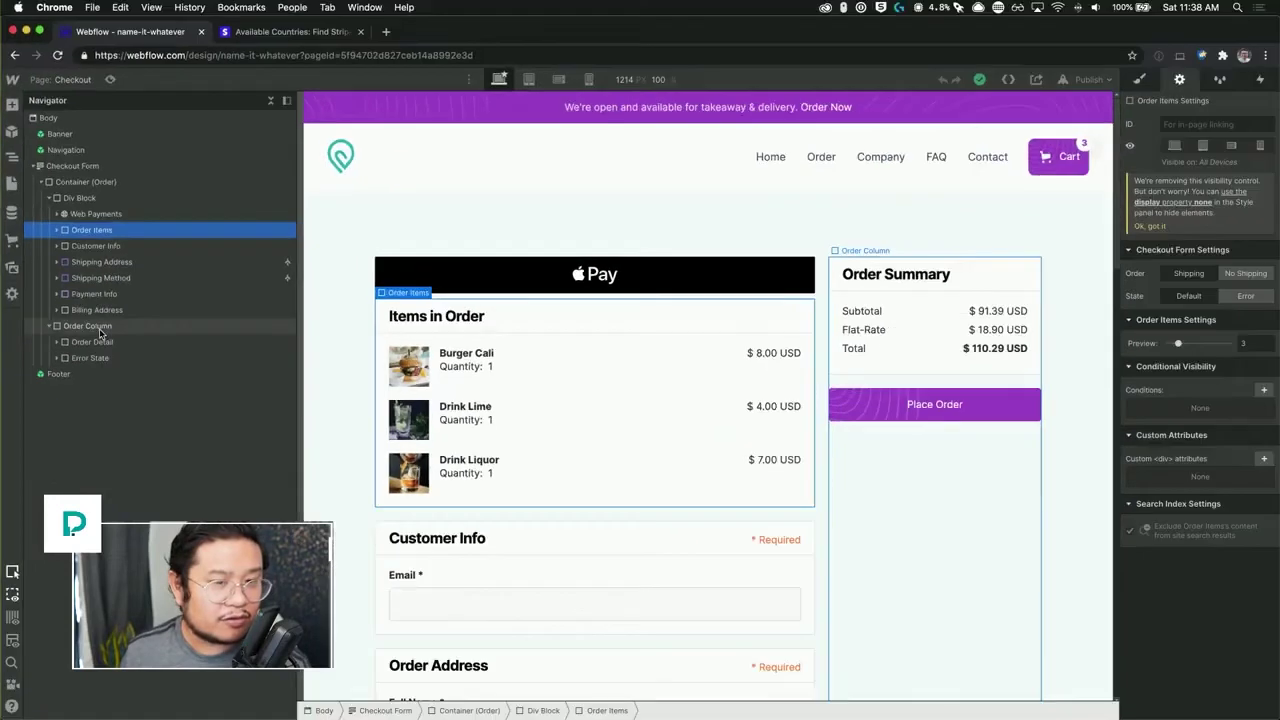
click(100, 342)
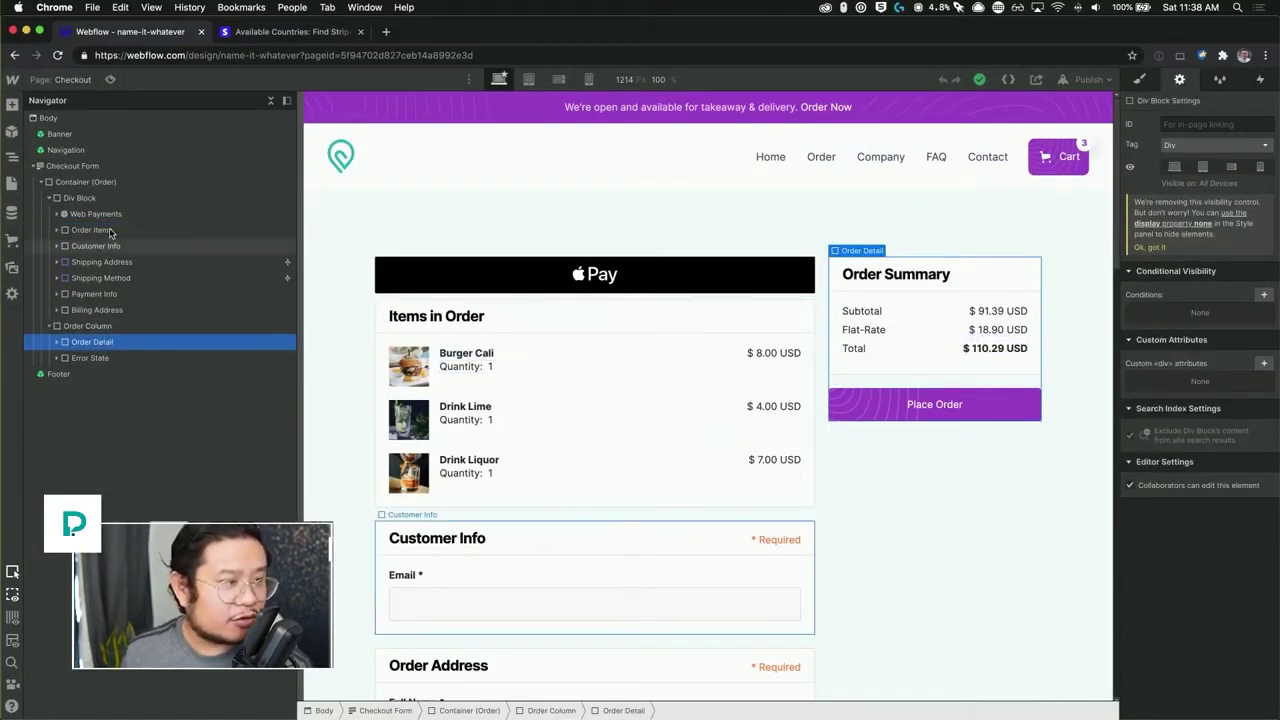
drag(67, 236, 79, 334)
Step: Examine the rearranged checkout layout and how the order column behaves along the length of the form
scroll(762, 350, up, 10)
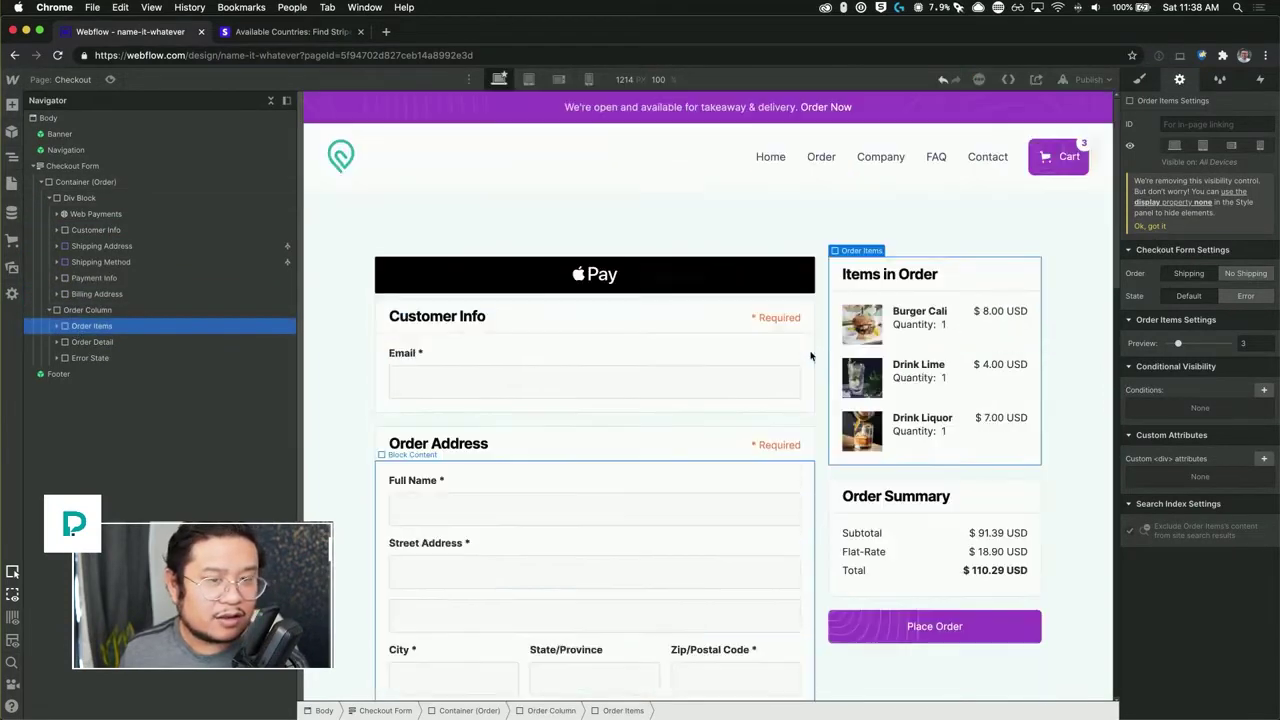
scroll(811, 355, down, 2)
scroll(811, 355, down, 2)
scroll(850, 450, up, 5)
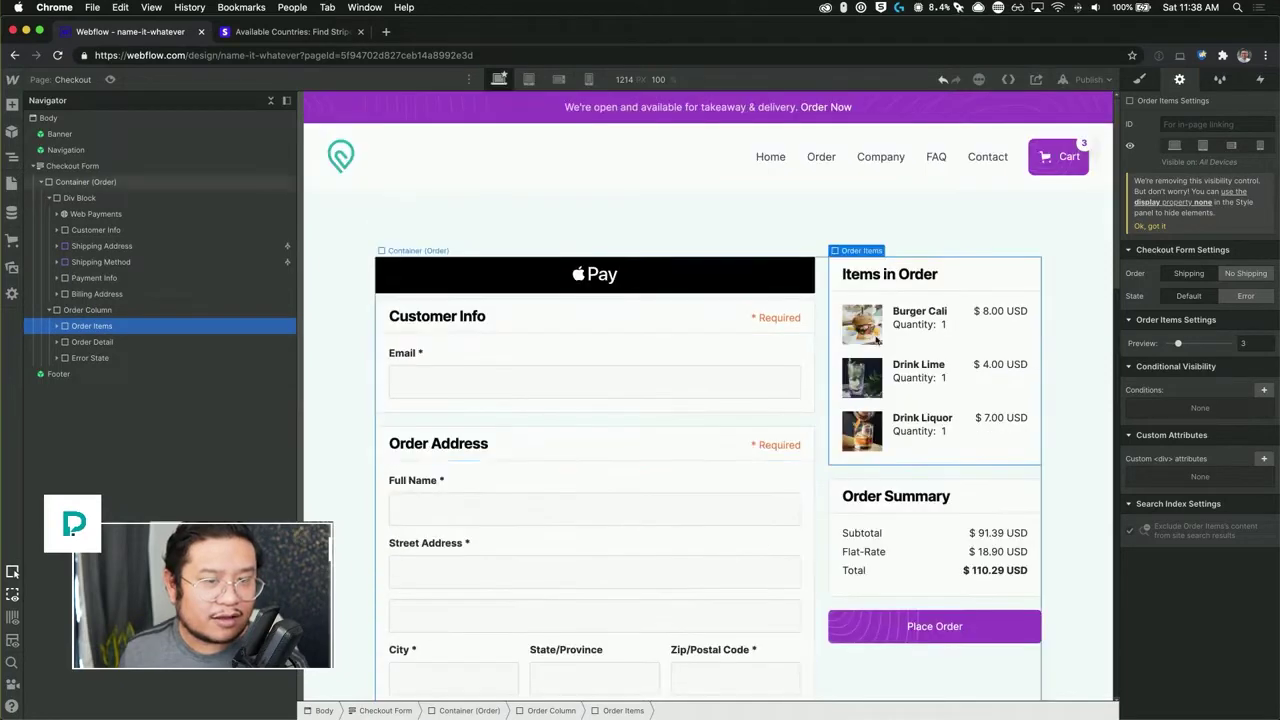
scroll(898, 535, down, 1)
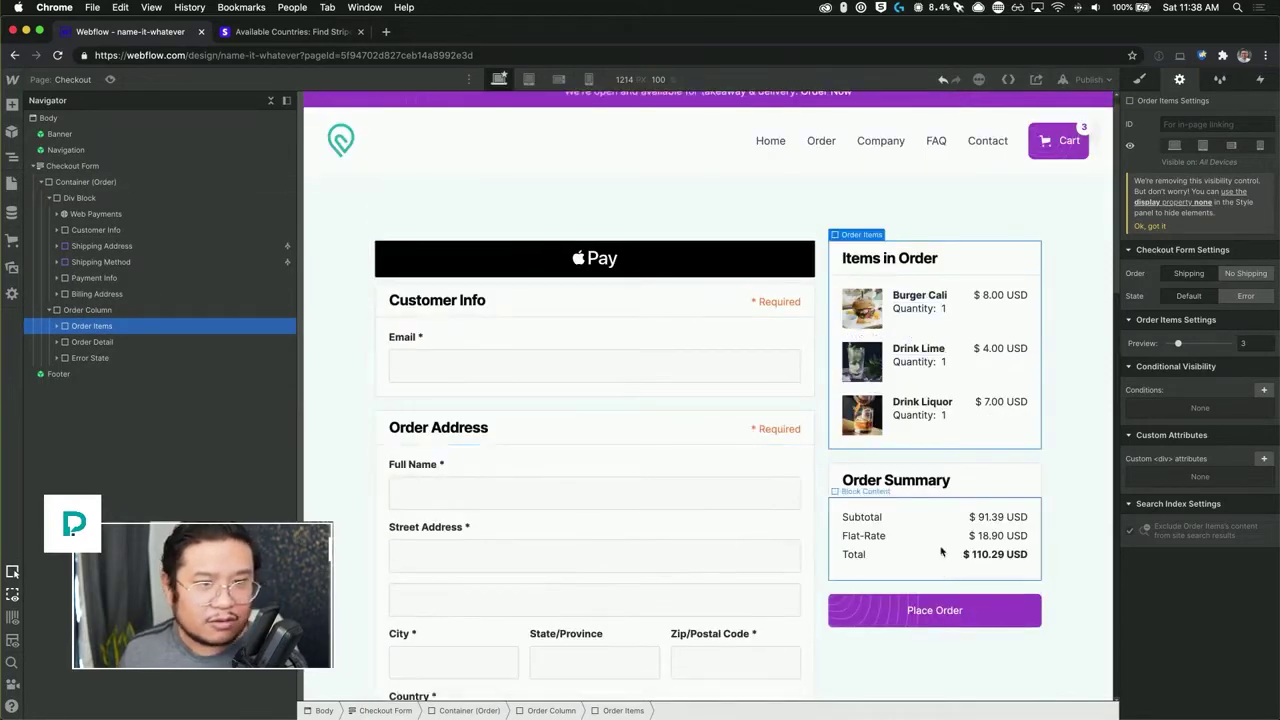
scroll(940, 551, down, 6)
scroll(940, 551, up, 7)
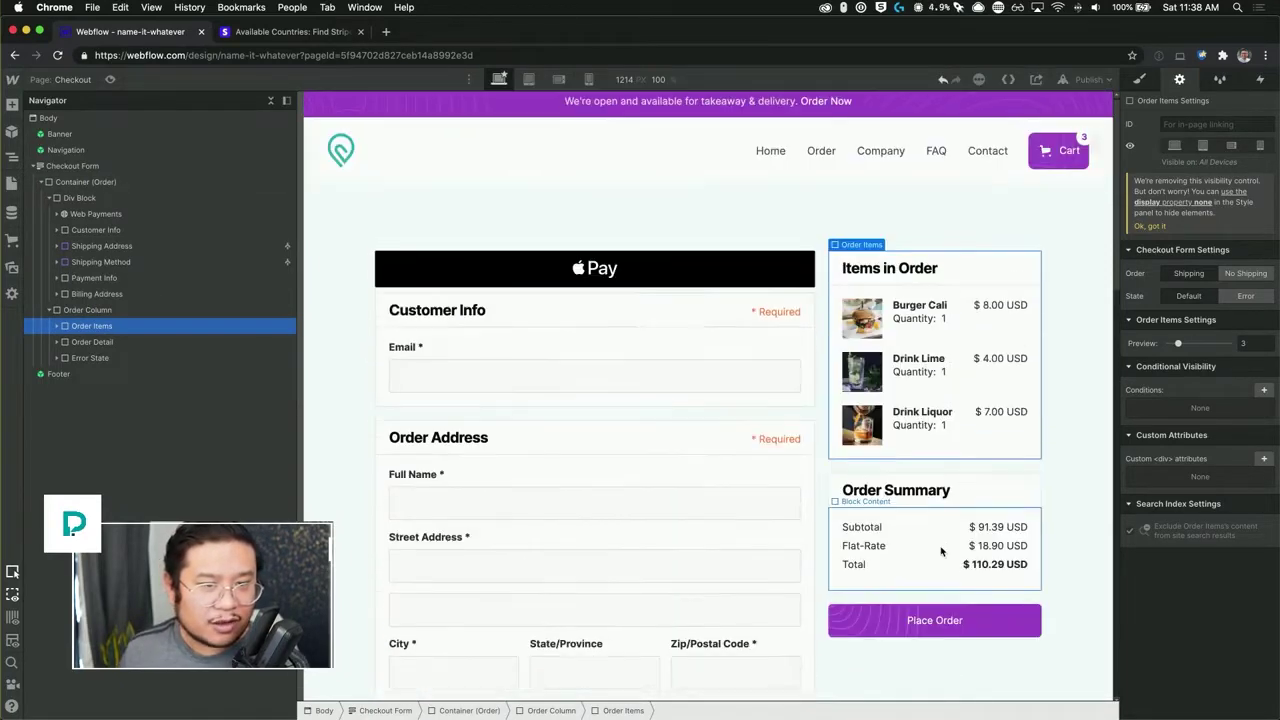
scroll(940, 551, up, 1)
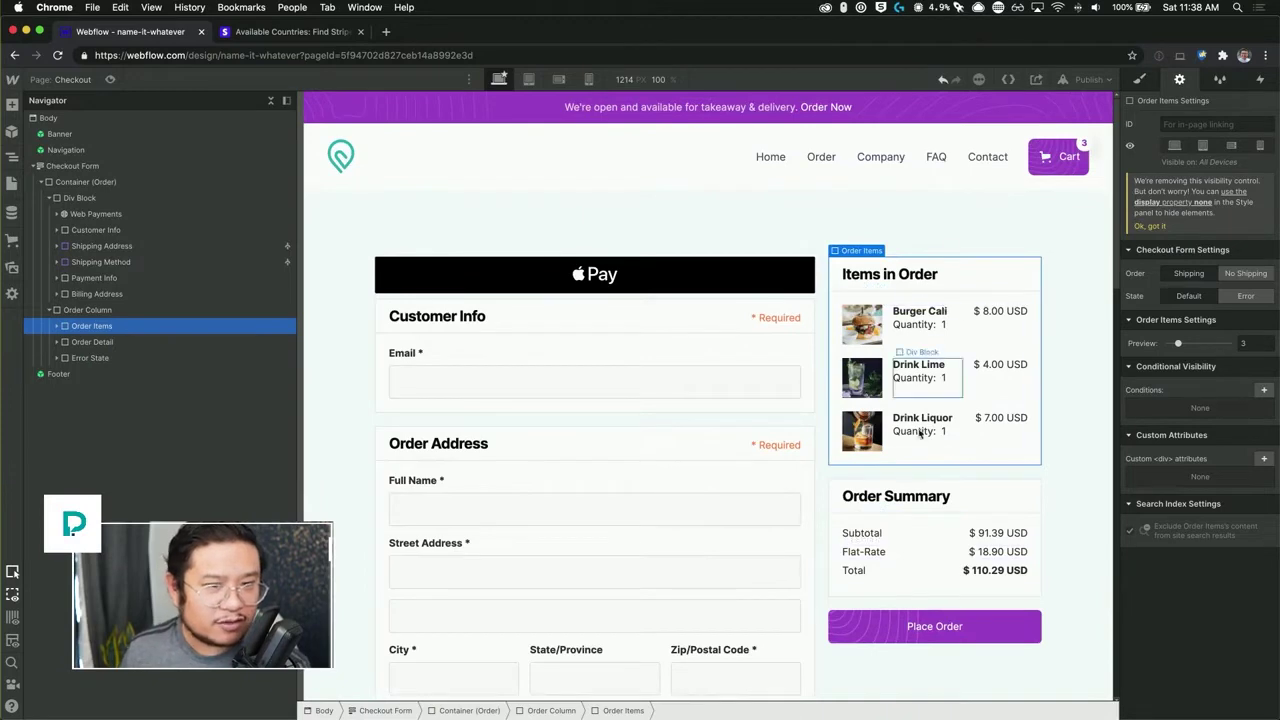
scroll(919, 433, down, 5)
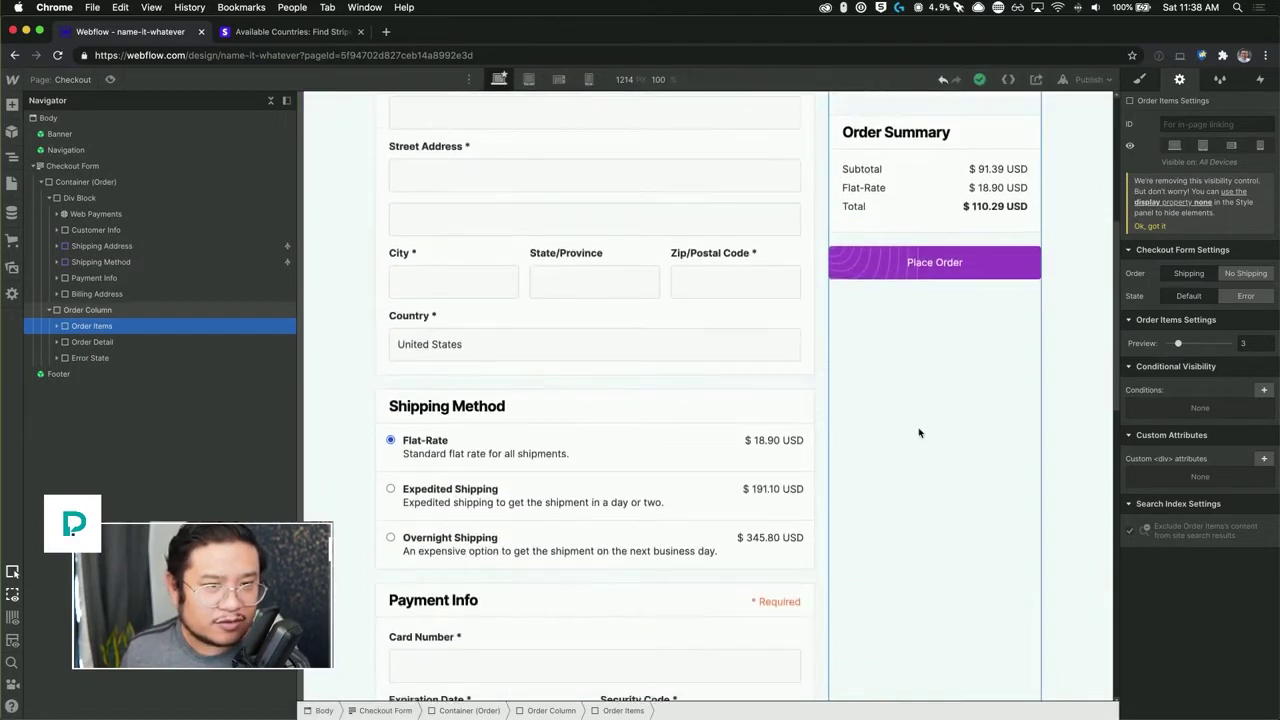
scroll(917, 434, up, 5)
Step: Reset the sticky position on the Order Detail block so it falls back to static
click(157, 347)
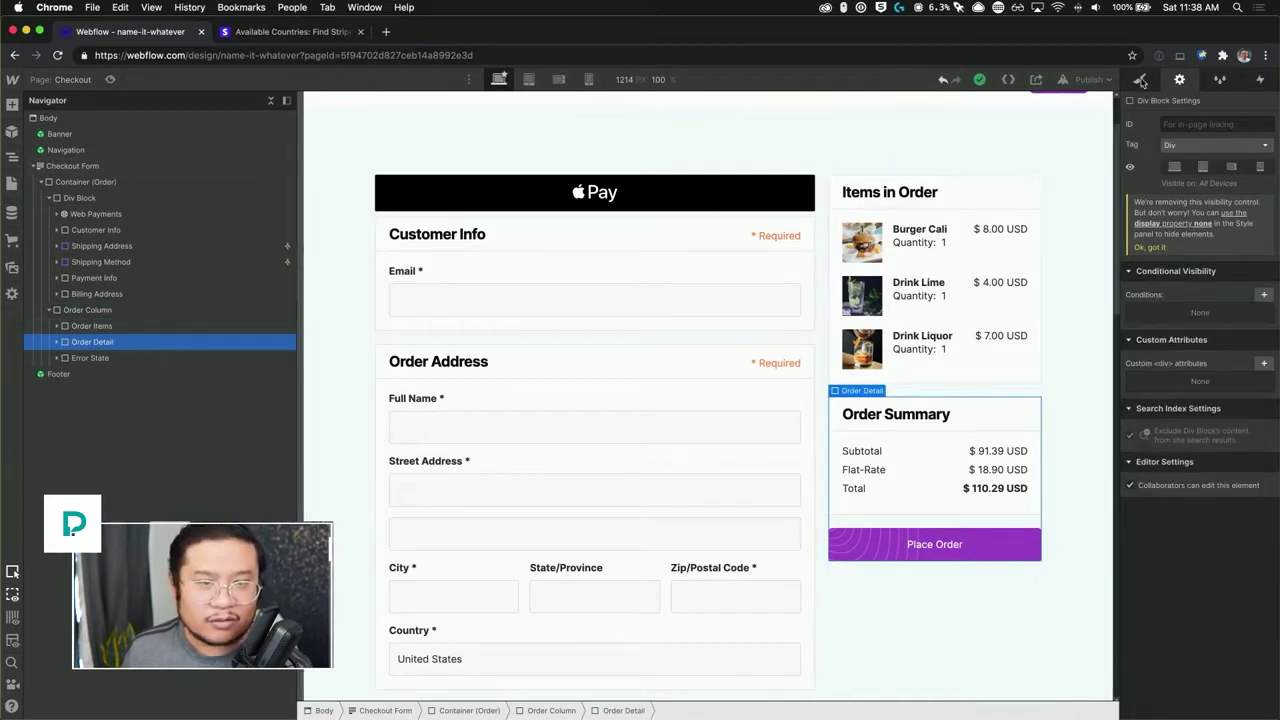
key(s)
scroll(1190, 470, down, 5)
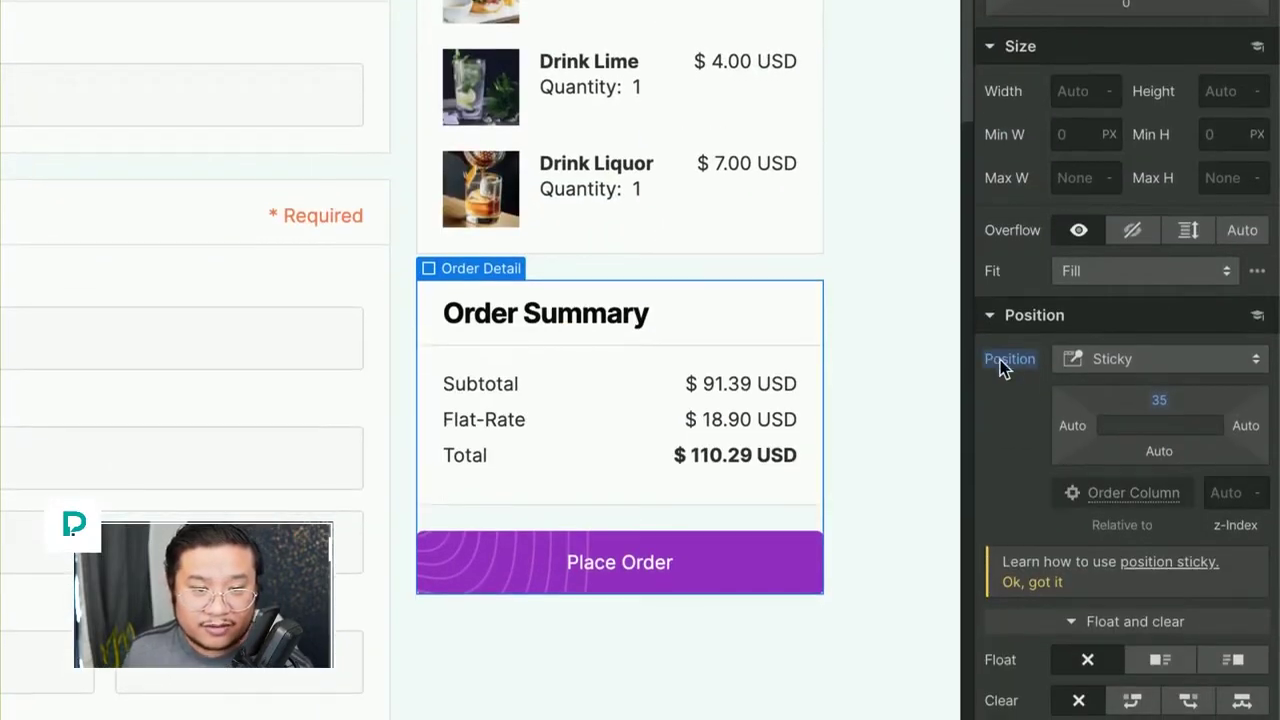
alt+click(1000, 360)
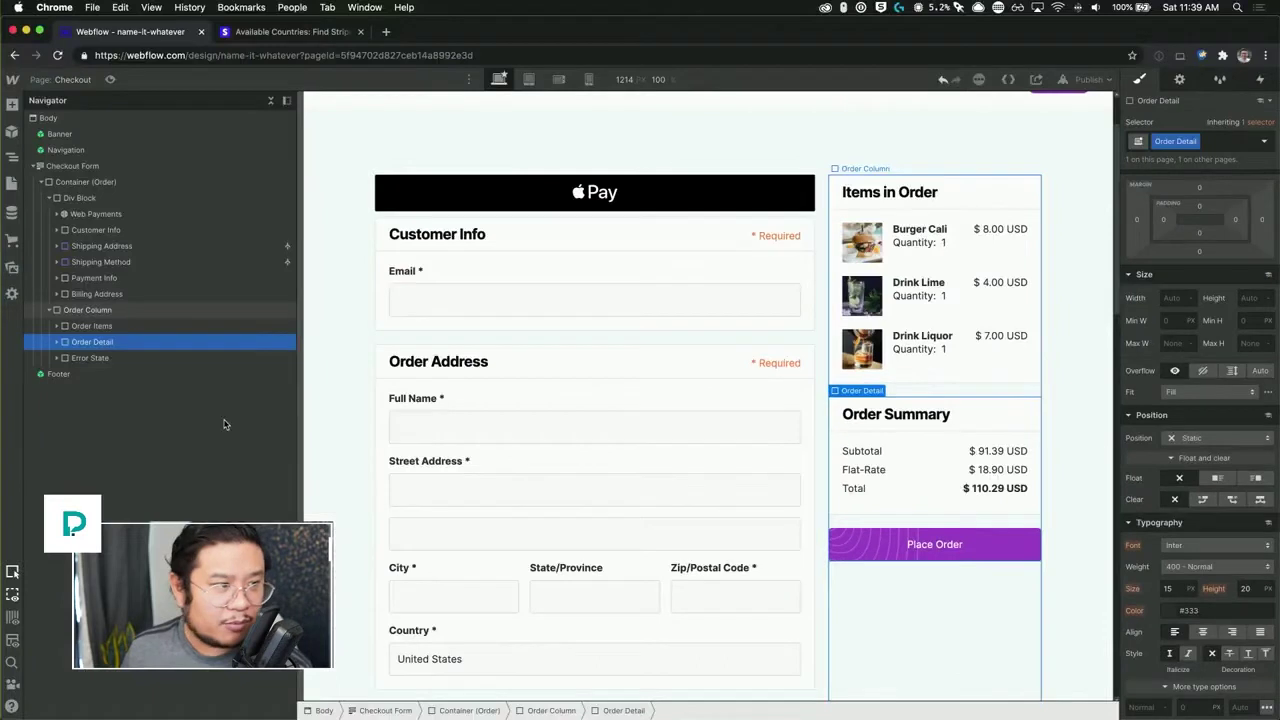
Step: Add a div block inside Order Column and nest Order Items and Order Detail in it, above Error State
click(119, 311)
key(super+e)
text(div)
key(Return)
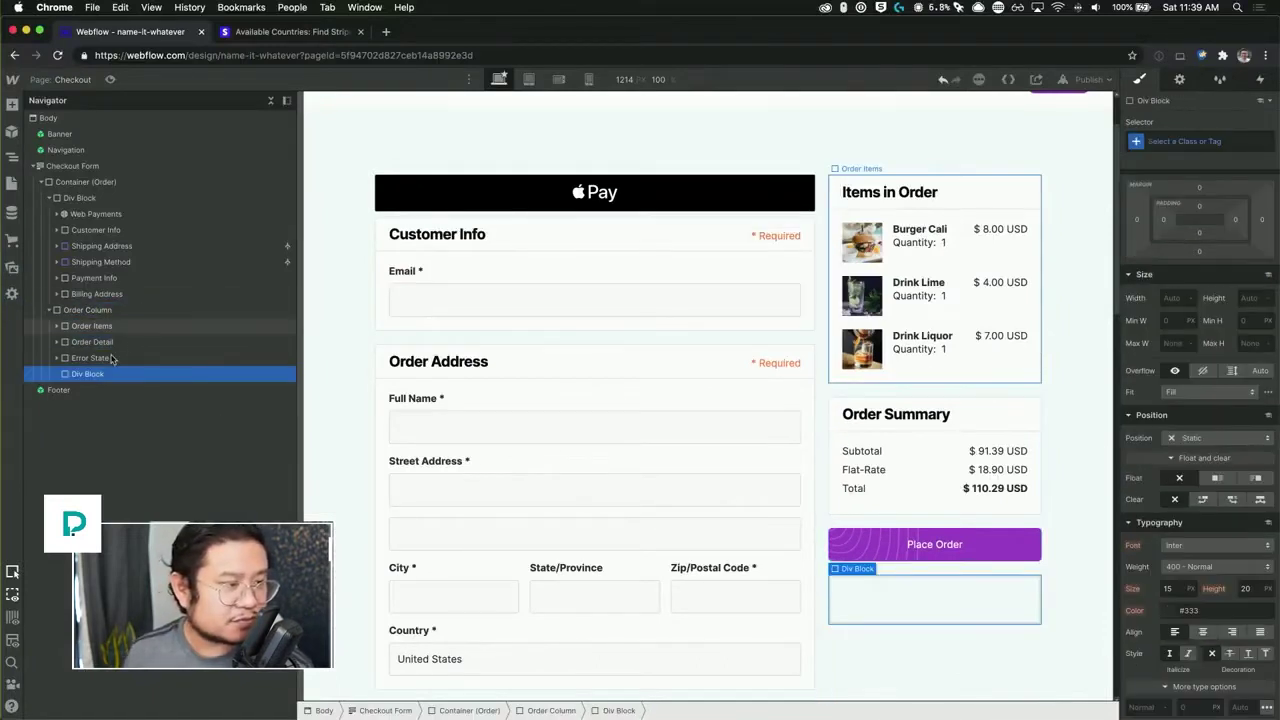
drag(95, 376, 90, 330)
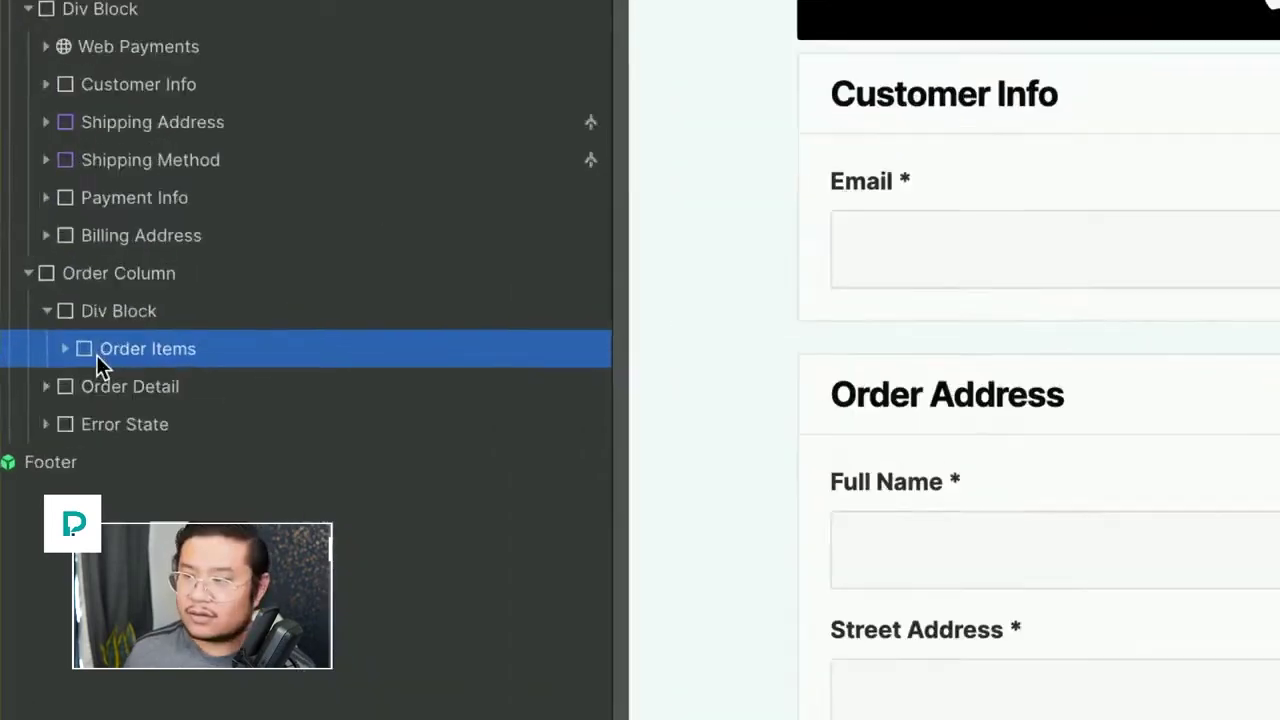
click(178, 381)
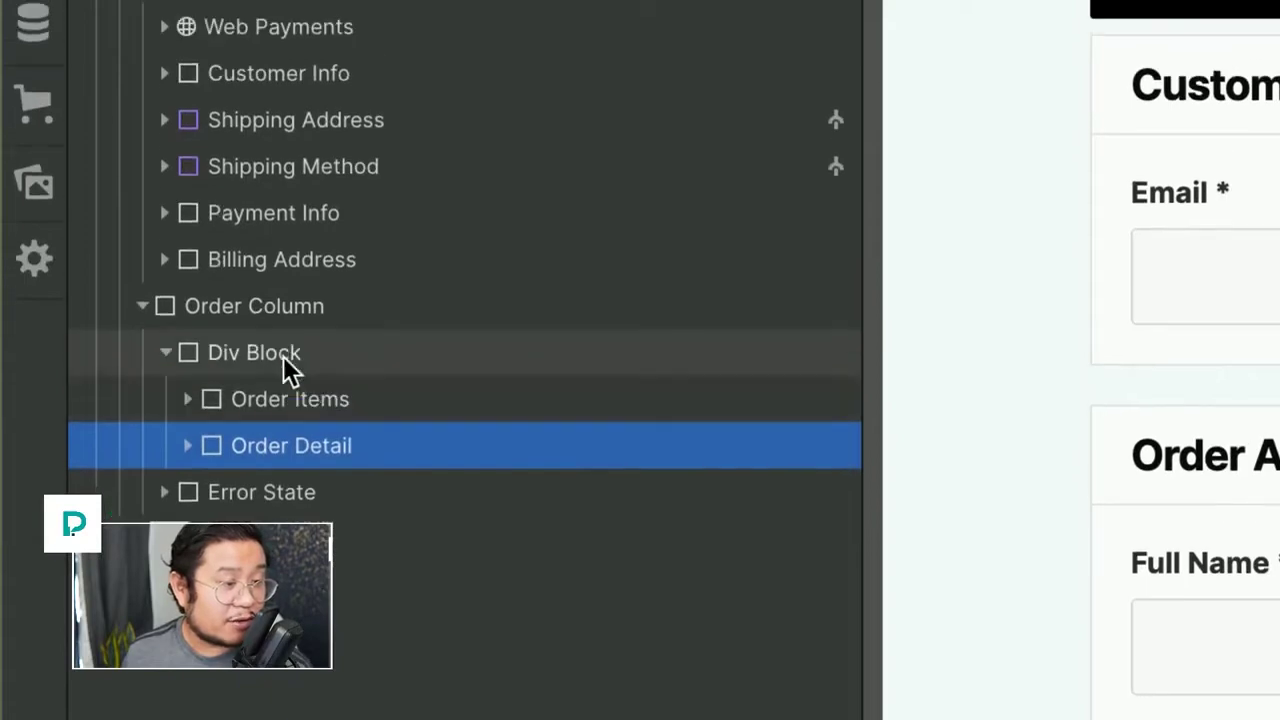
Step: Make the div block wrapping Order Items and Order Detail sticky, with a top offset of 17
click(285, 285)
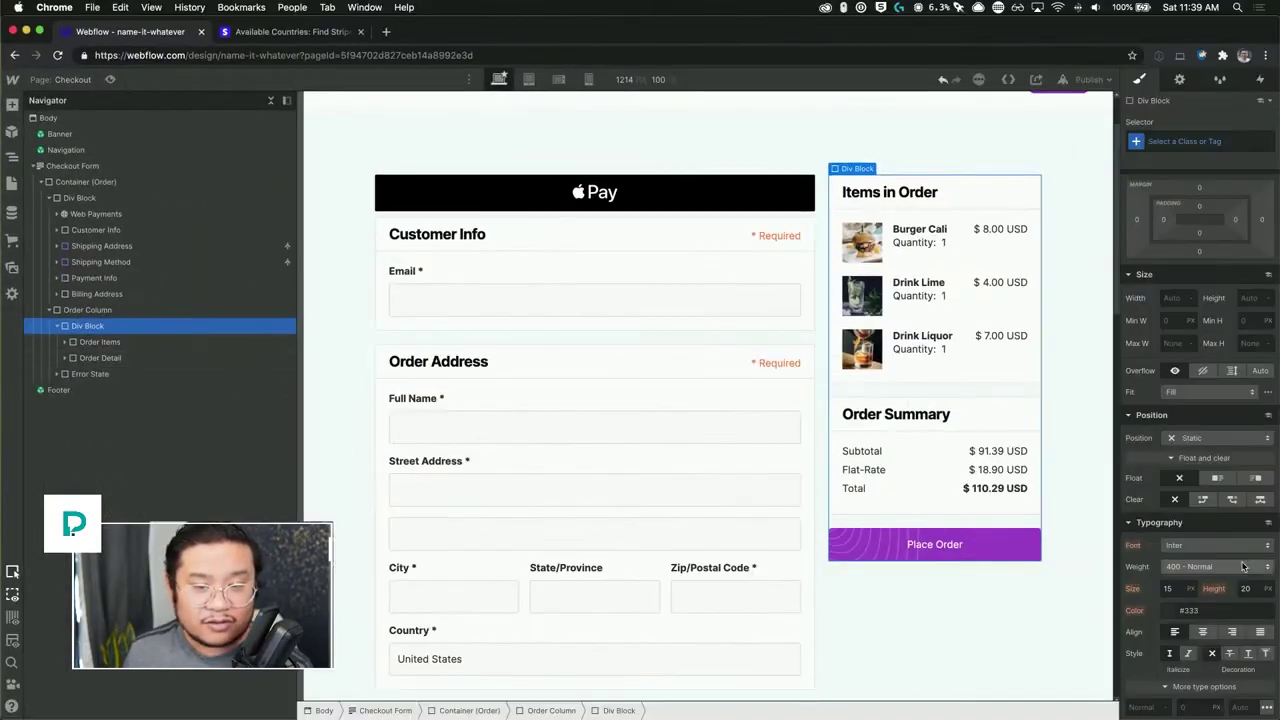
scroll(1275, 552, down, 5)
scroll(1204, 590, down, 1)
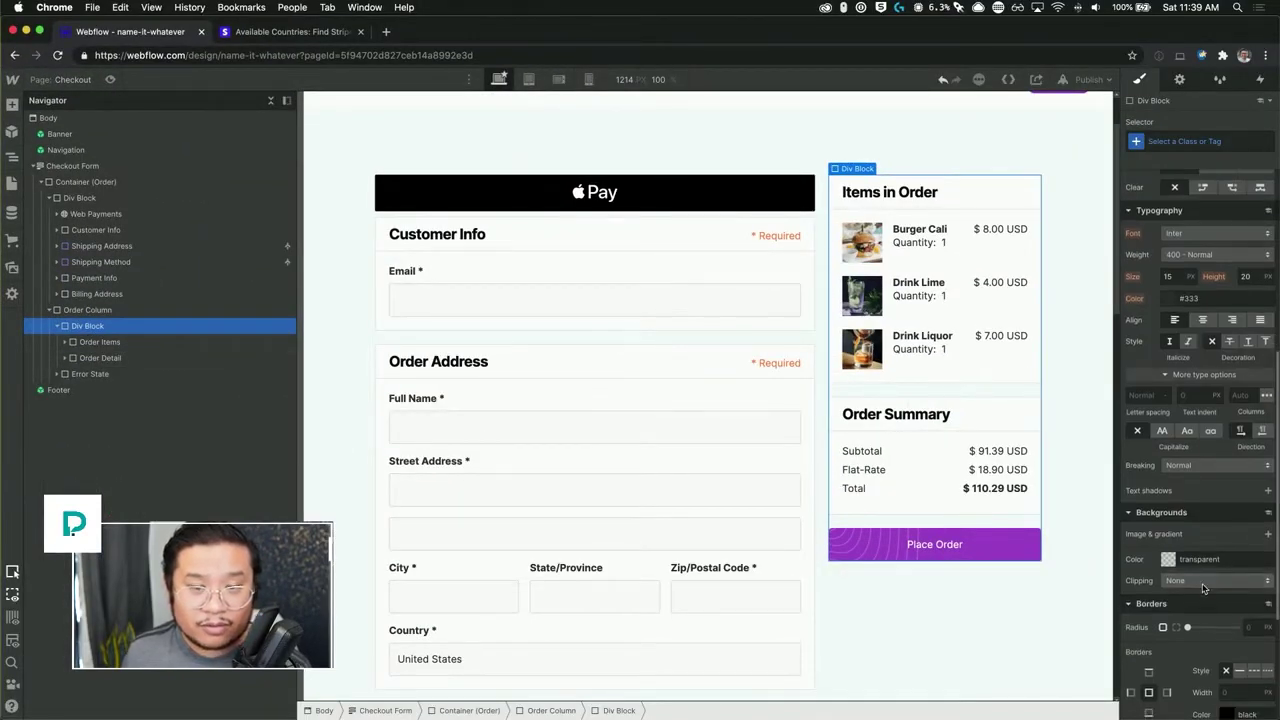
scroll(1190, 480, up, 5)
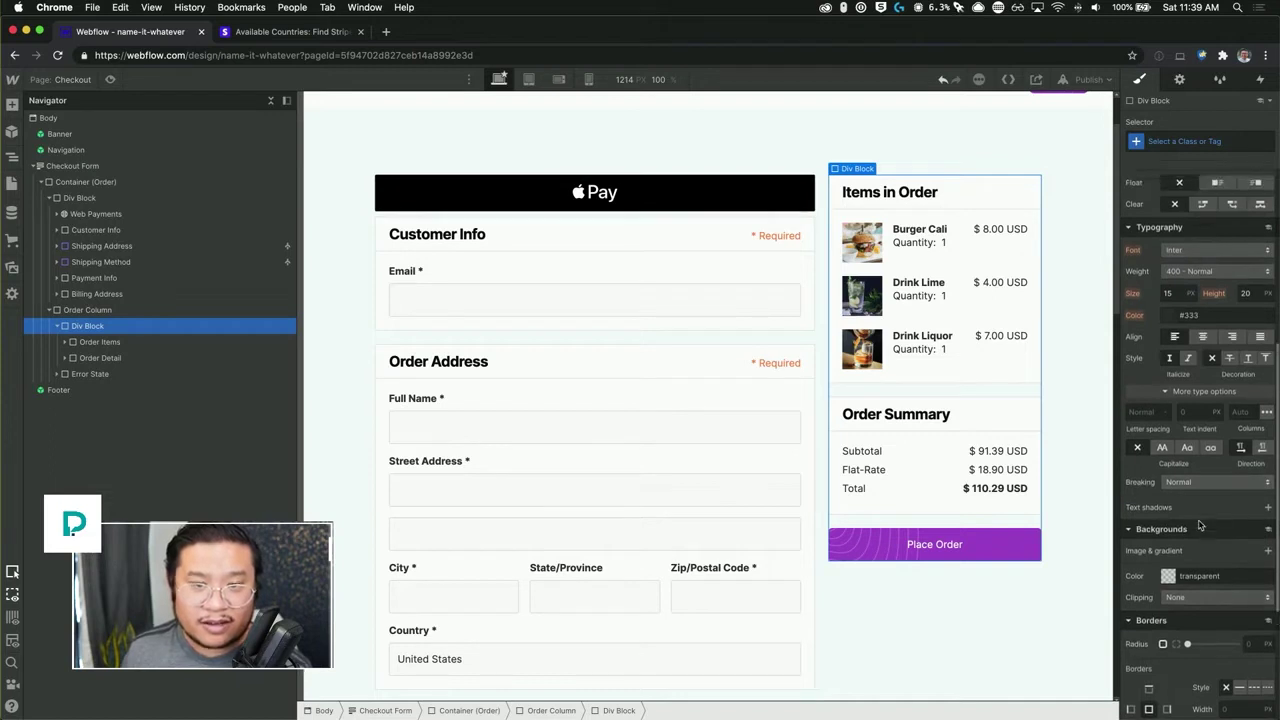
click(1180, 374)
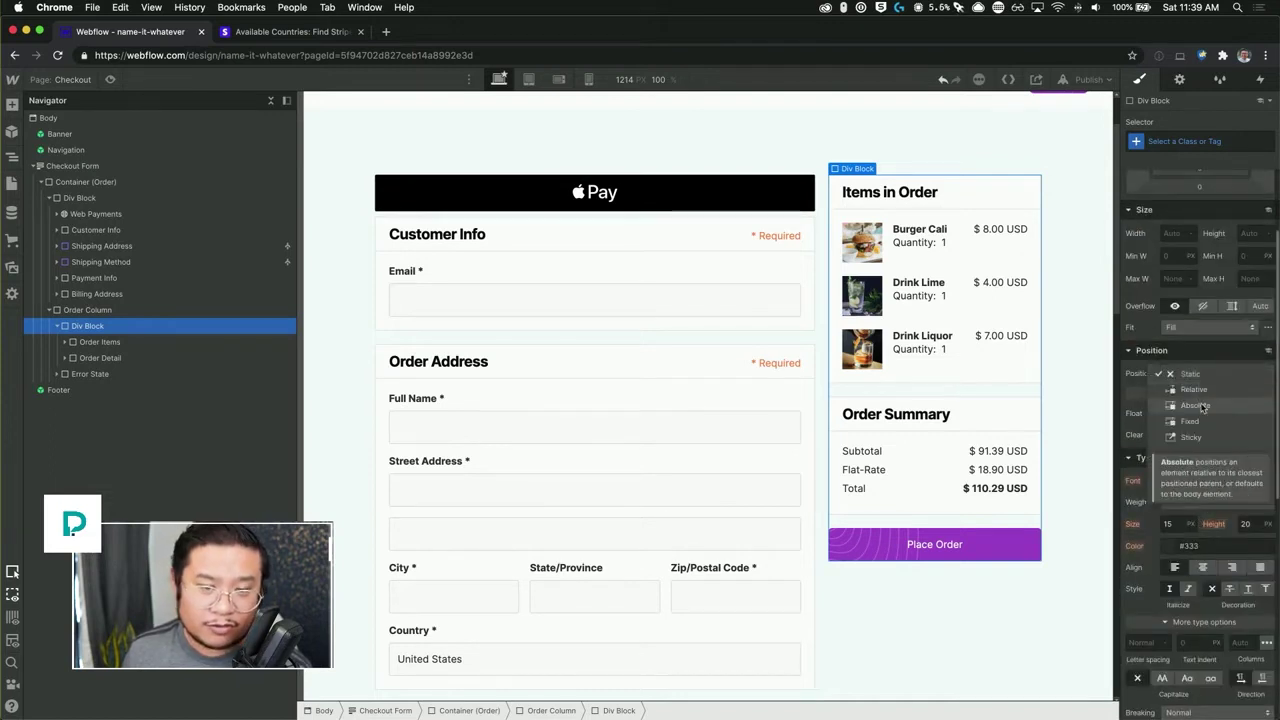
click(1224, 401)
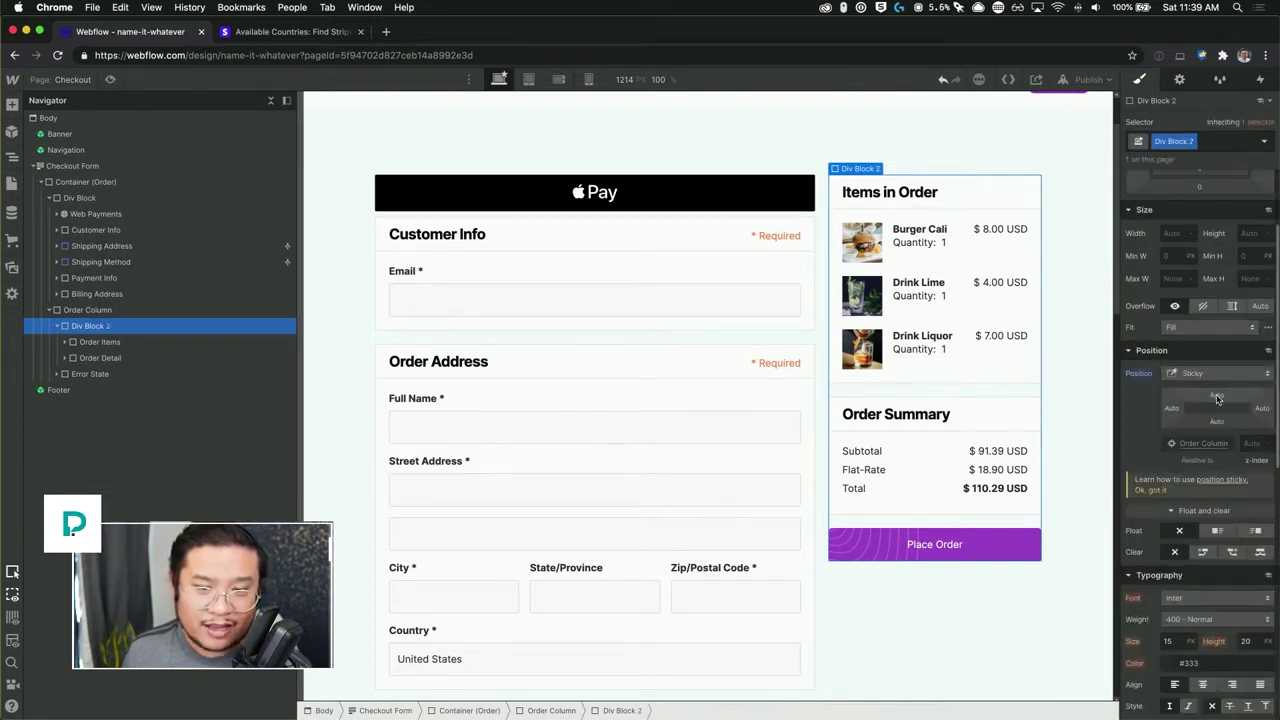
click(1217, 396)
text(0)
key(Return)
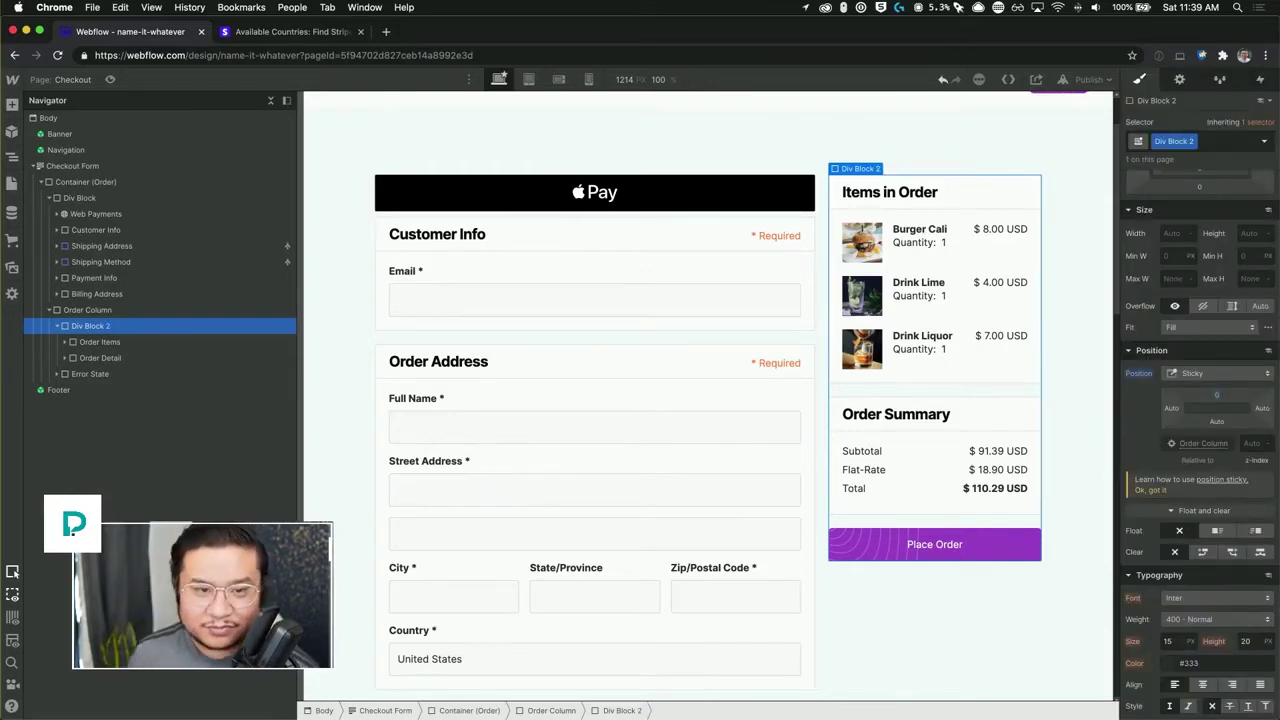
scroll(595, 400, down, 3)
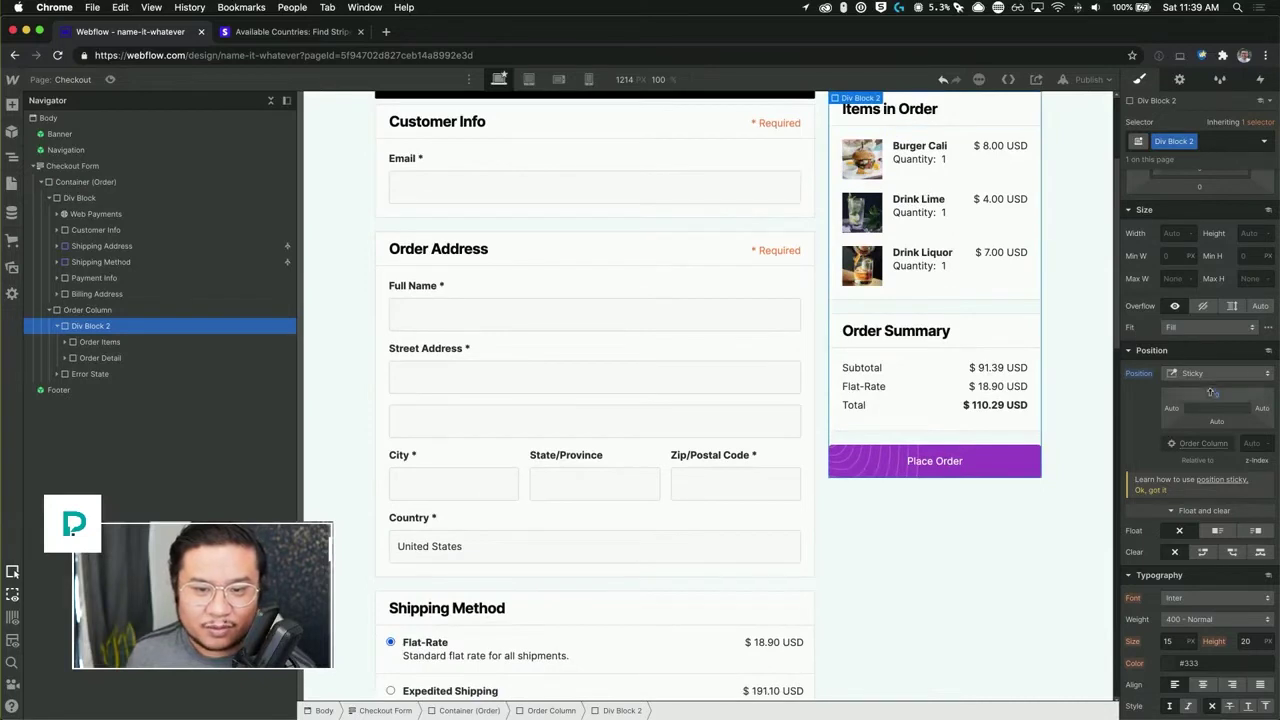
drag(1212, 392, 1210, 407)
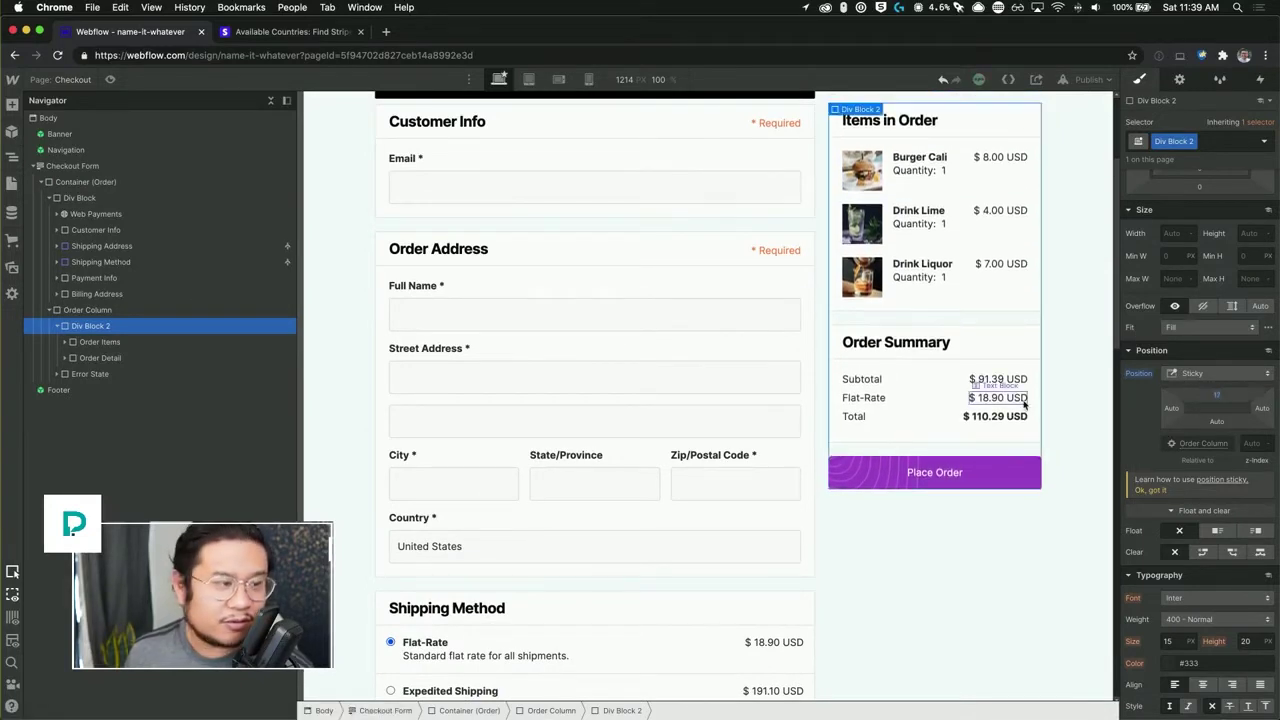
Step: Check how the sticky order wrapper behaves along the whole checkout page, from Apple Pay down to the footer
scroll(758, 340, up, 5)
scroll(757, 331, down, 12)
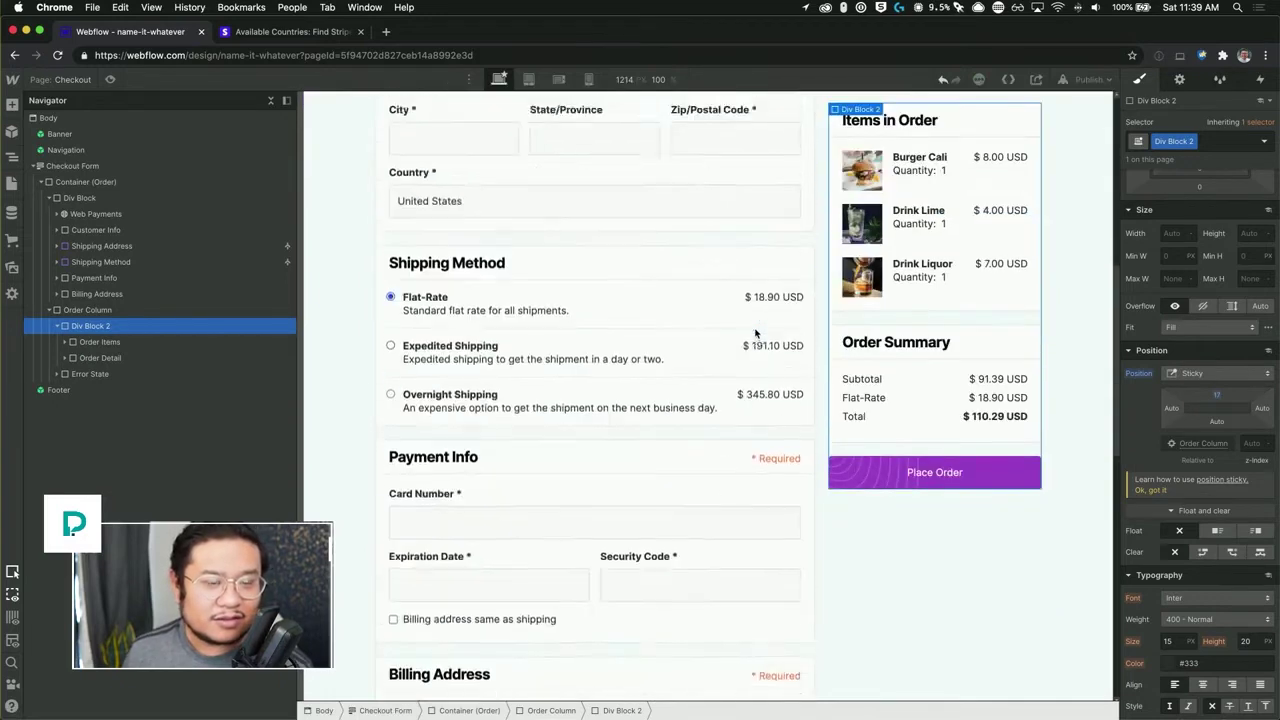
scroll(755, 333, down, 8)
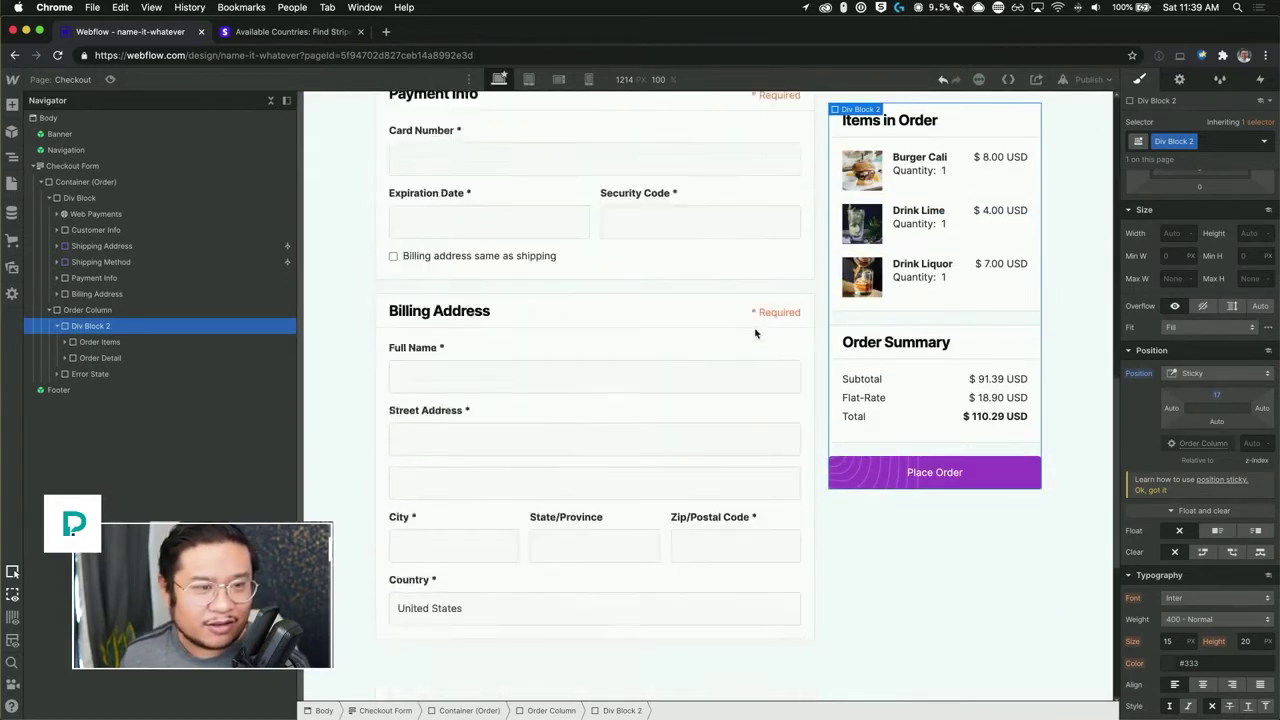
scroll(755, 333, down, 5)
scroll(755, 333, up, 15)
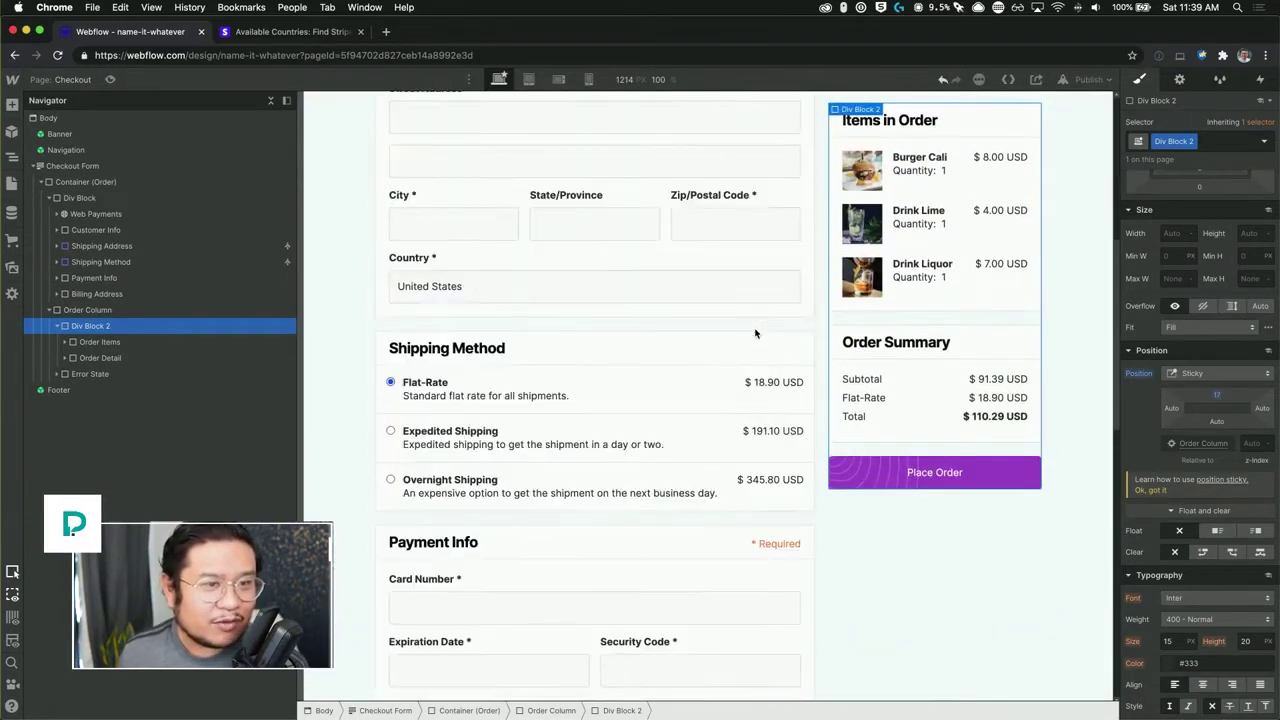
scroll(755, 333, up, 8)
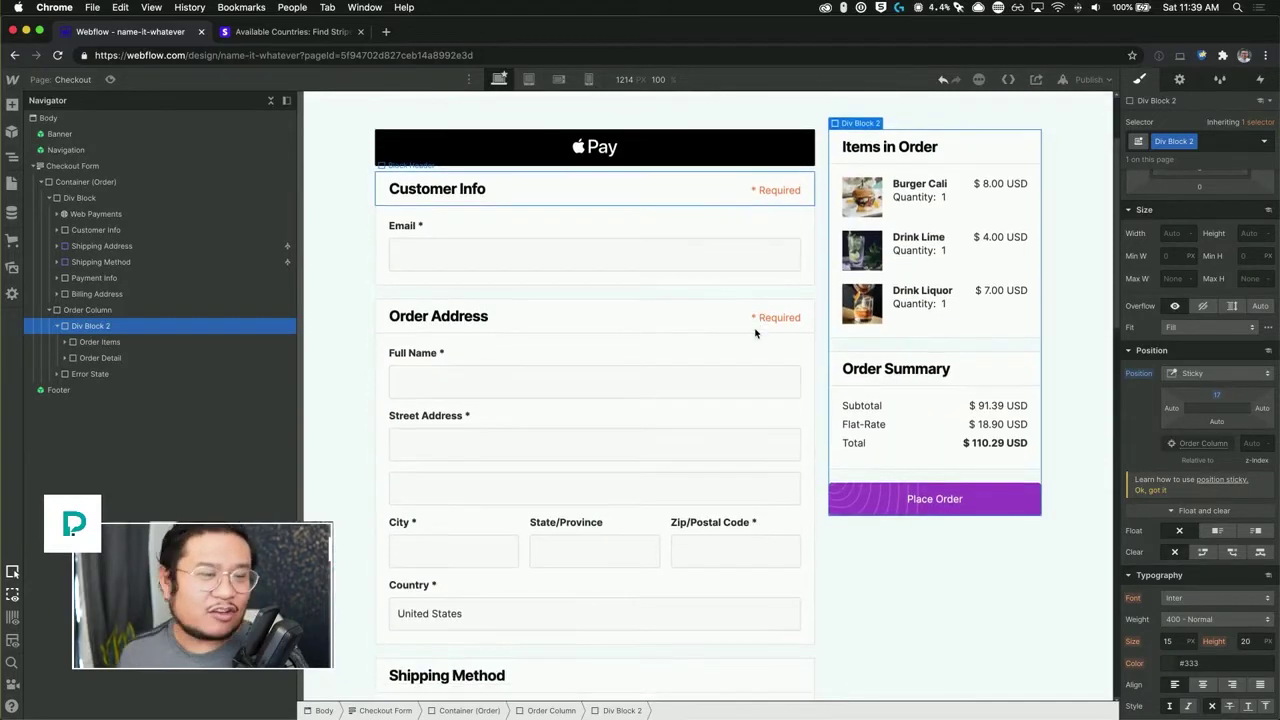
scroll(755, 333, down, 3)
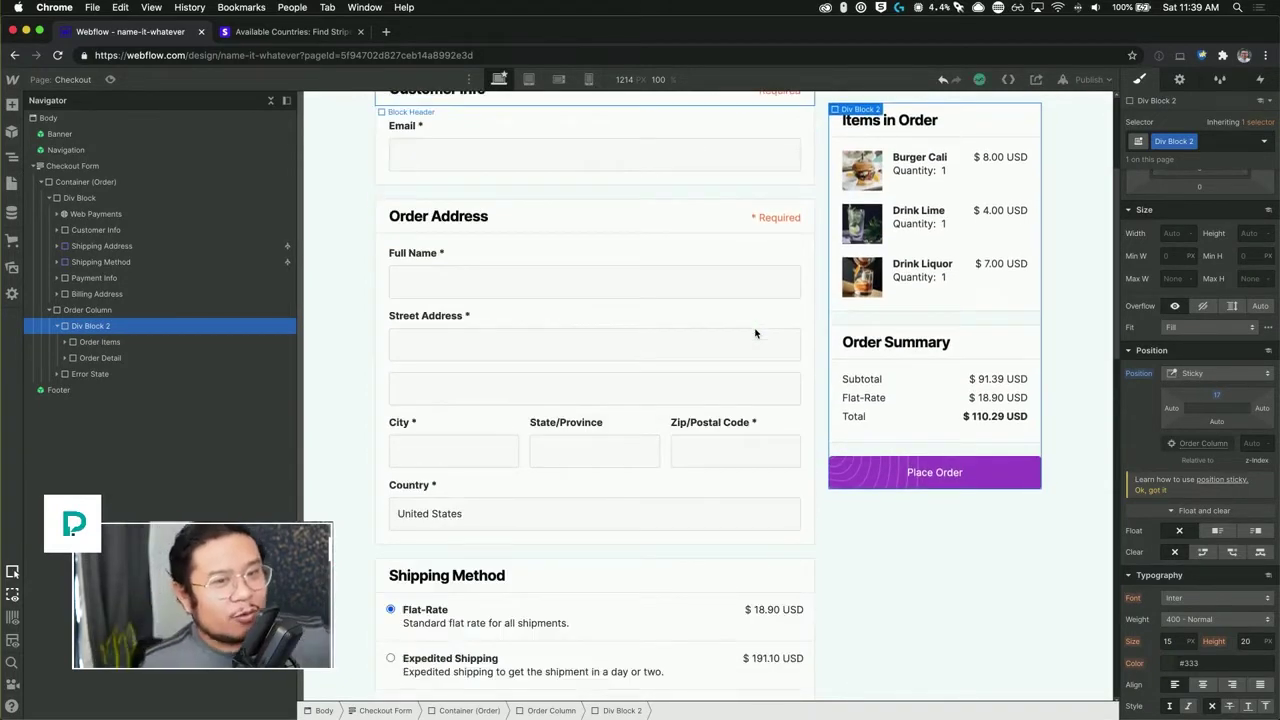
scroll(755, 333, down, 3)
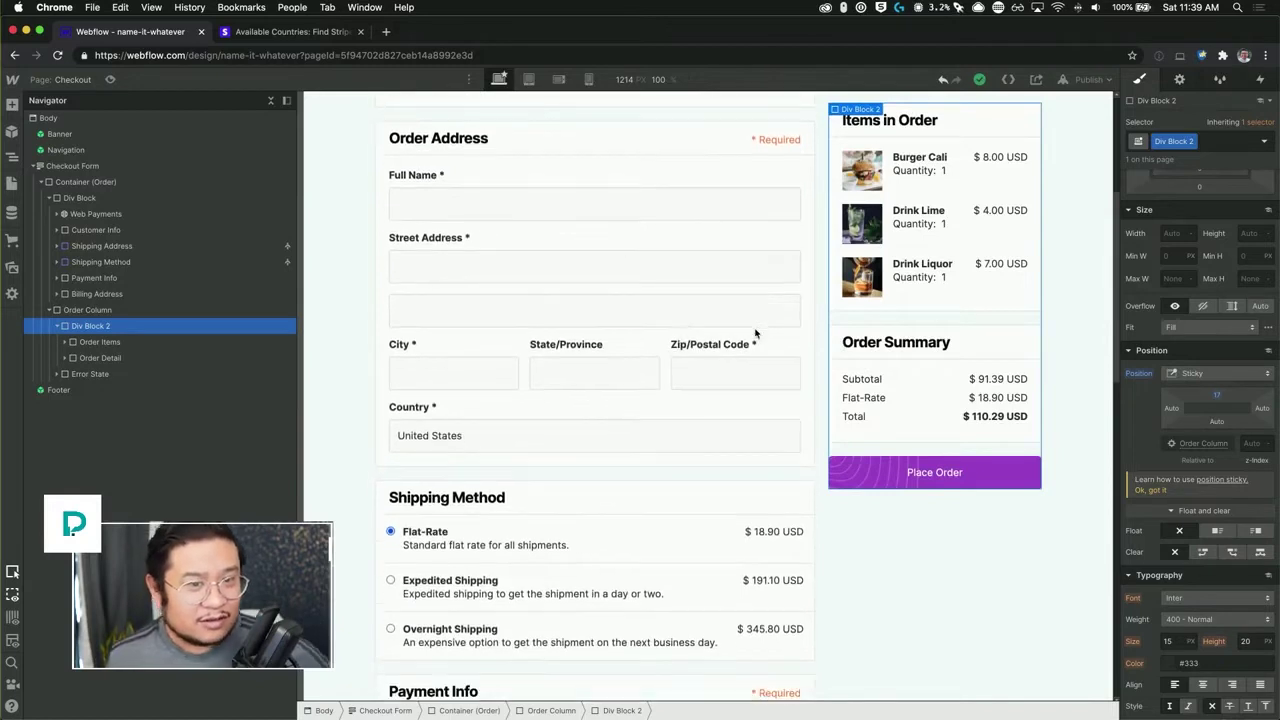
scroll(755, 333, down, 1)
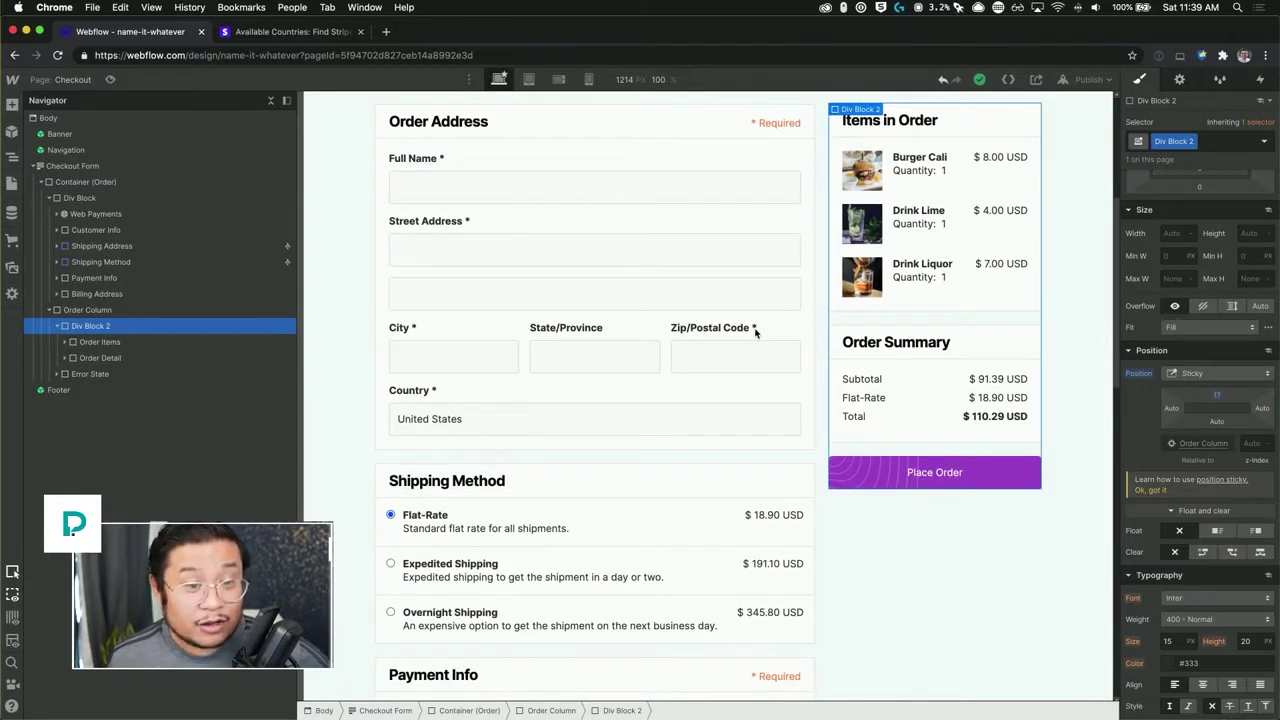
scroll(755, 331, down, 10)
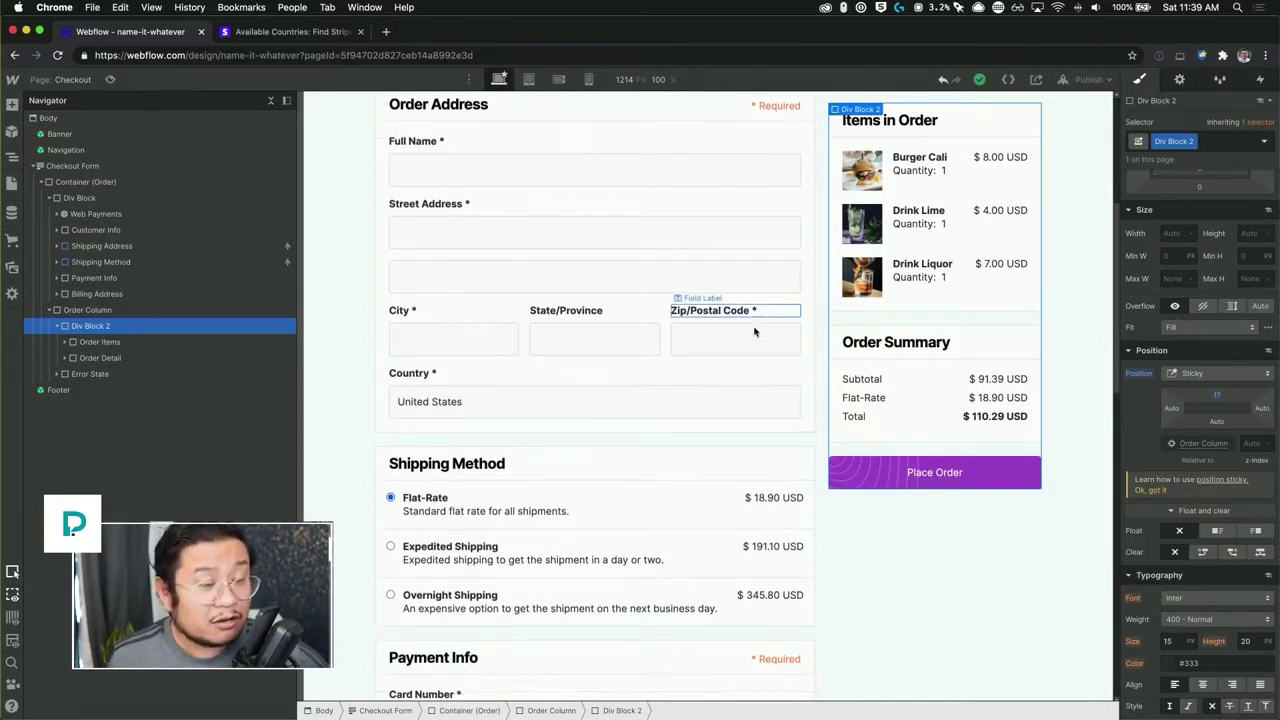
scroll(755, 331, down, 3)
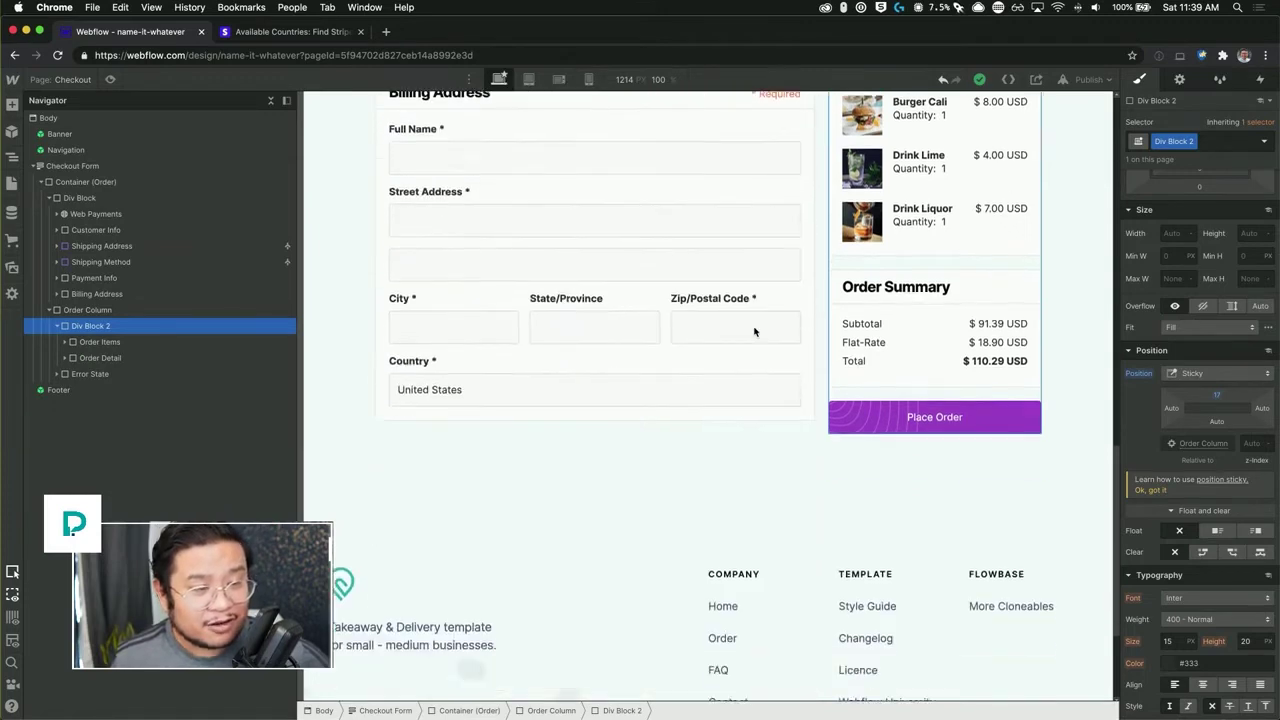
Step: Add an Additional Info element to the checkout form, between Web Payments and Customer Info, and inspect its gift and notes labels
scroll(755, 331, up, 8)
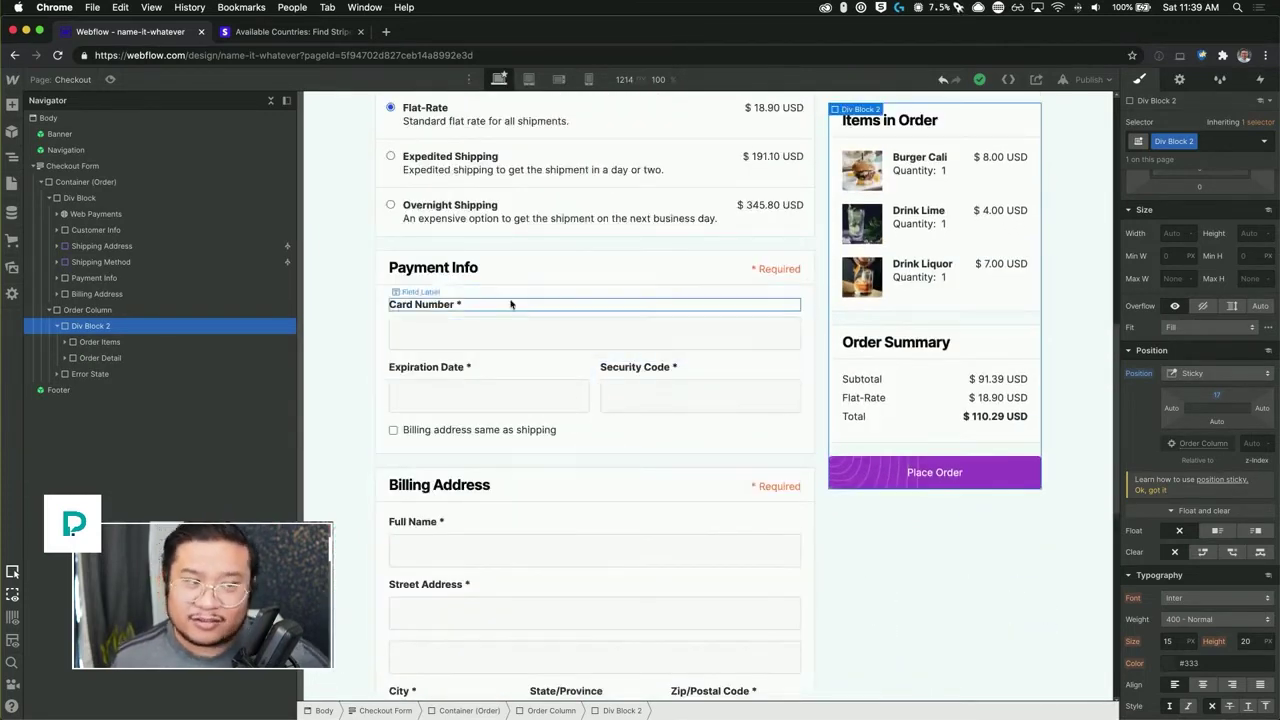
scroll(640, 329, up, 5)
scroll(595, 329, up, 7)
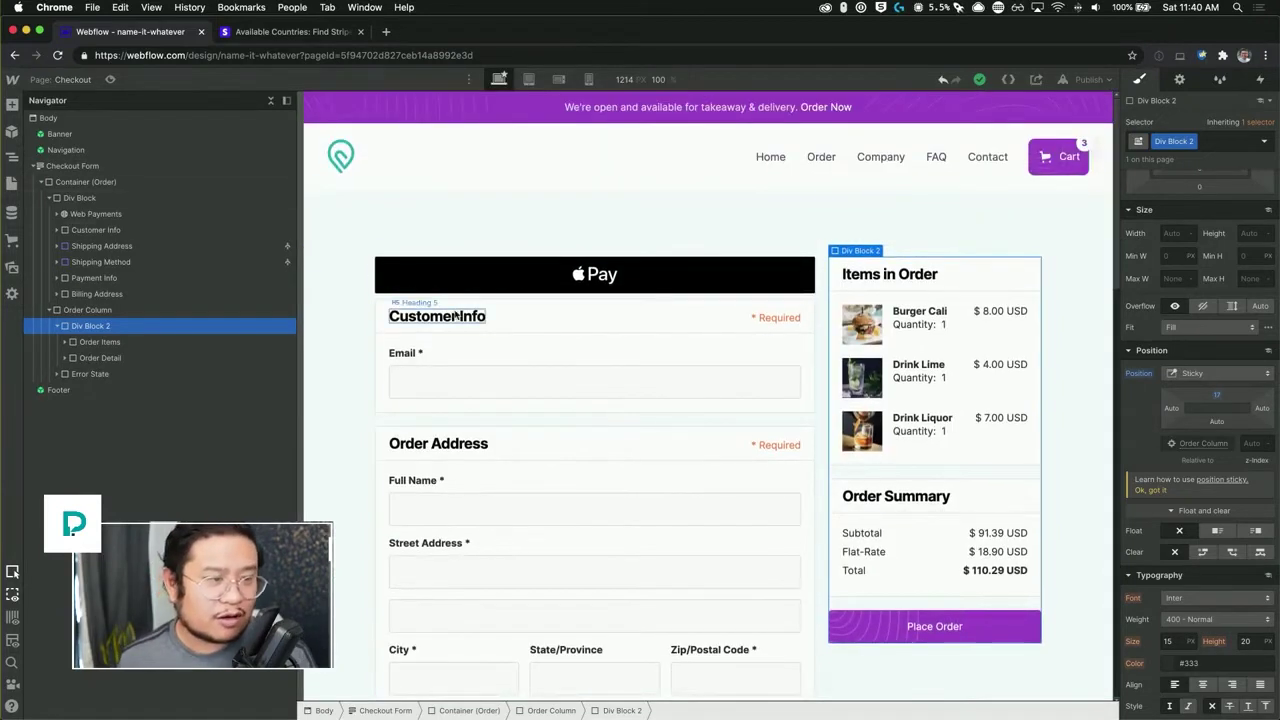
click(521, 318)
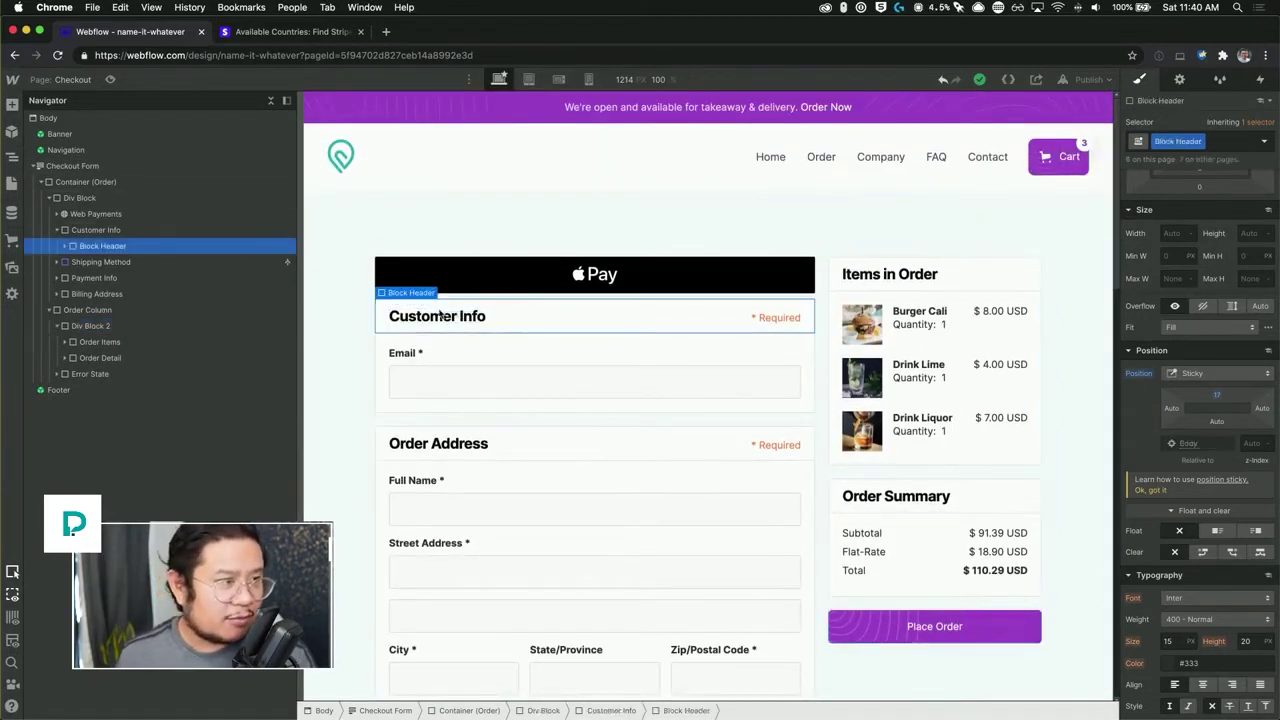
click(12, 105)
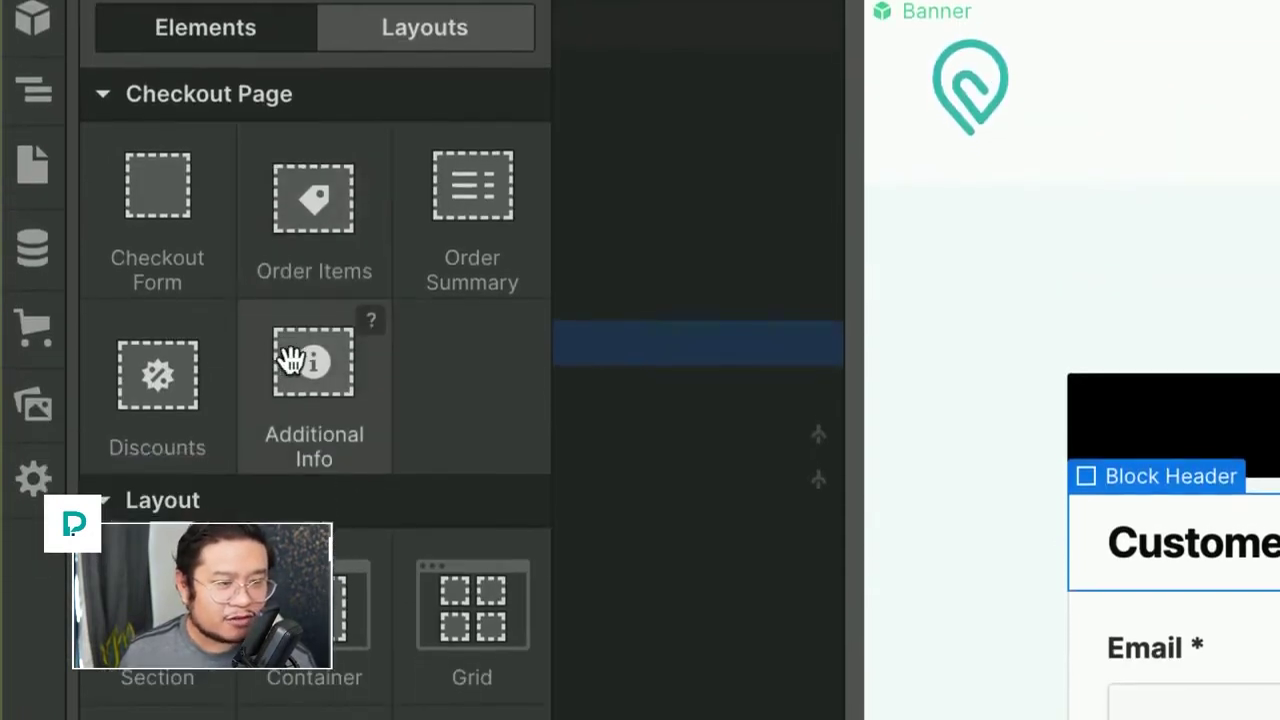
drag(292, 360, 357, 362)
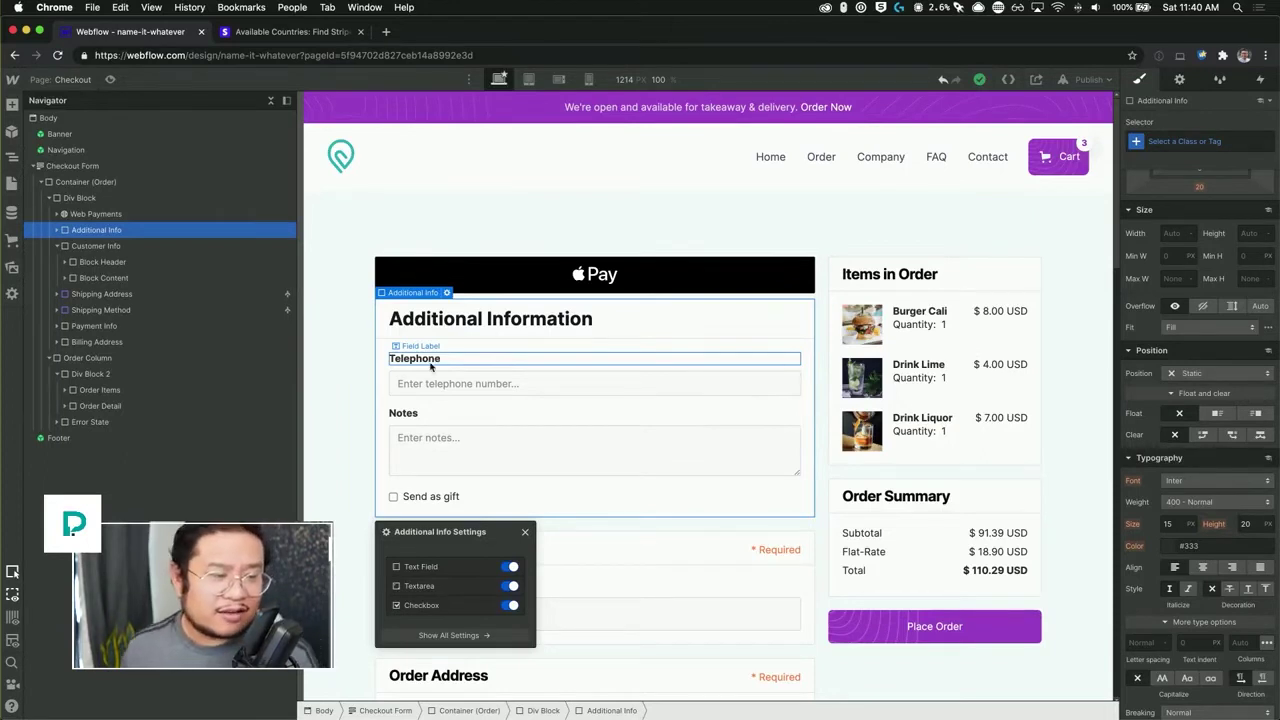
click(436, 497)
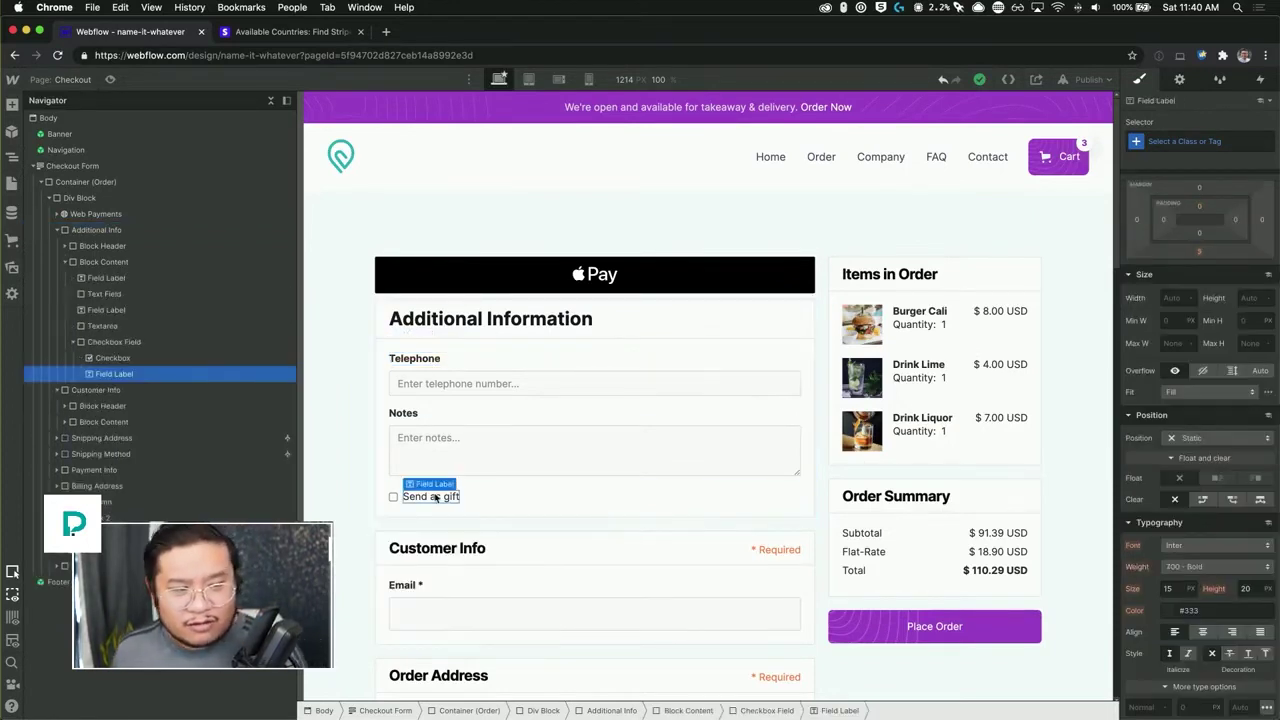
click(420, 414)
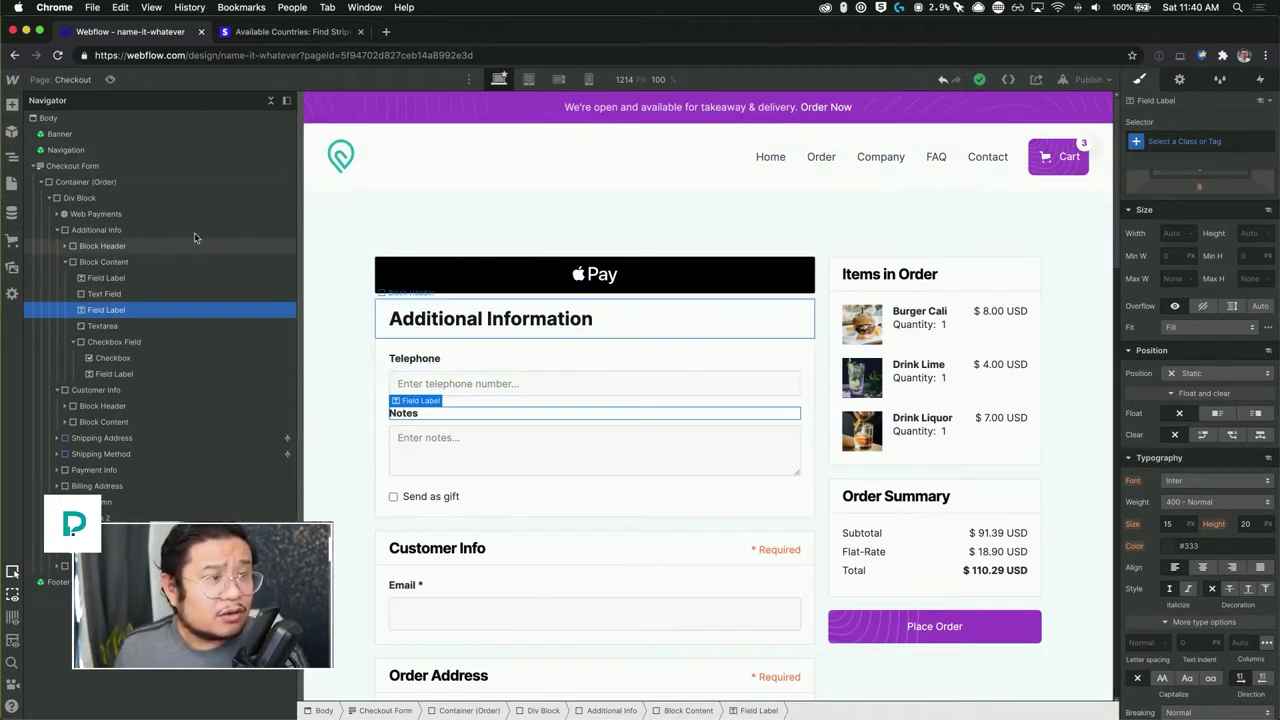
Step: Close the Stripe countries tab and open the Order Confirmation page to review its customer, shipping, payment and order summary blocks
click(362, 32)
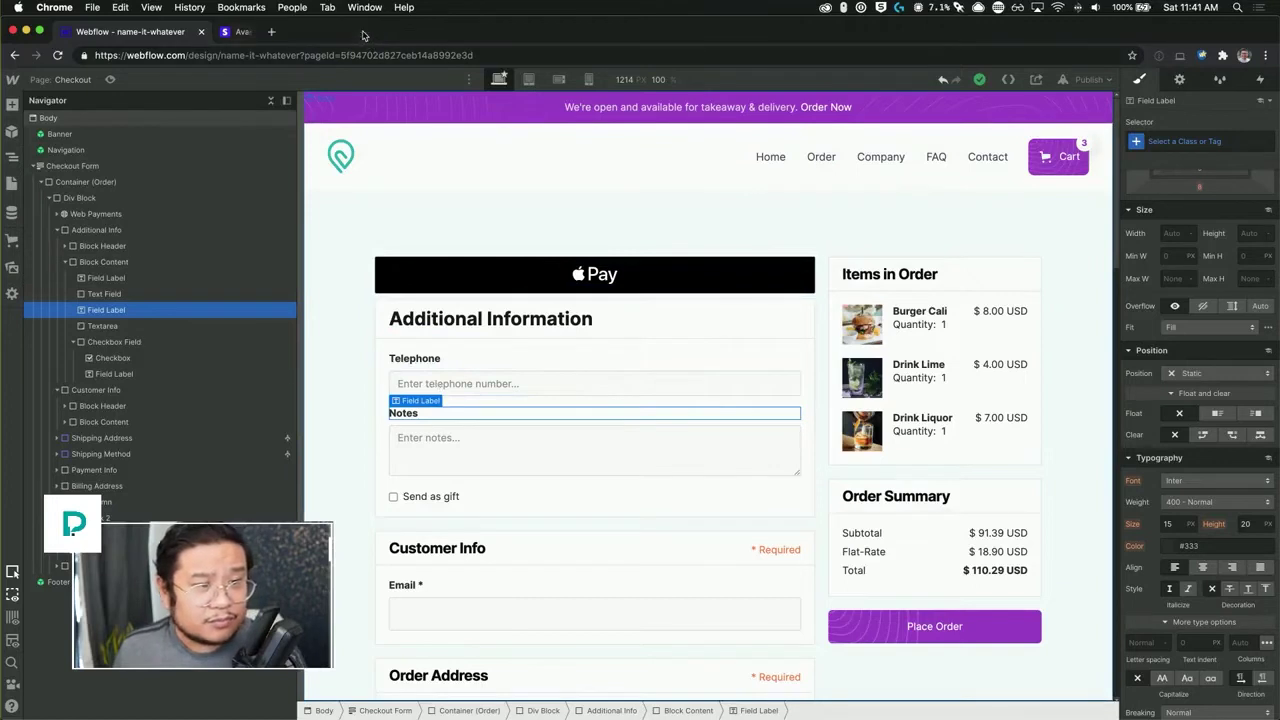
scroll(586, 466, down, 1)
scroll(581, 467, up, 1)
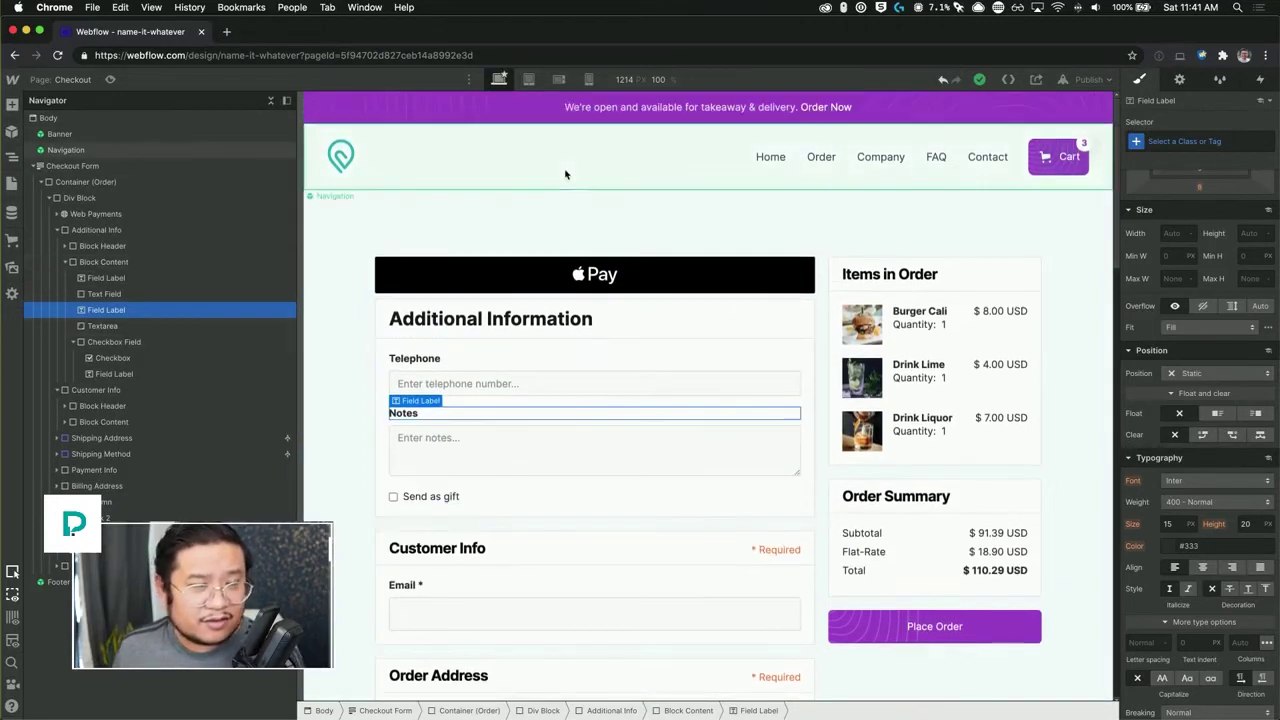
click(37, 79)
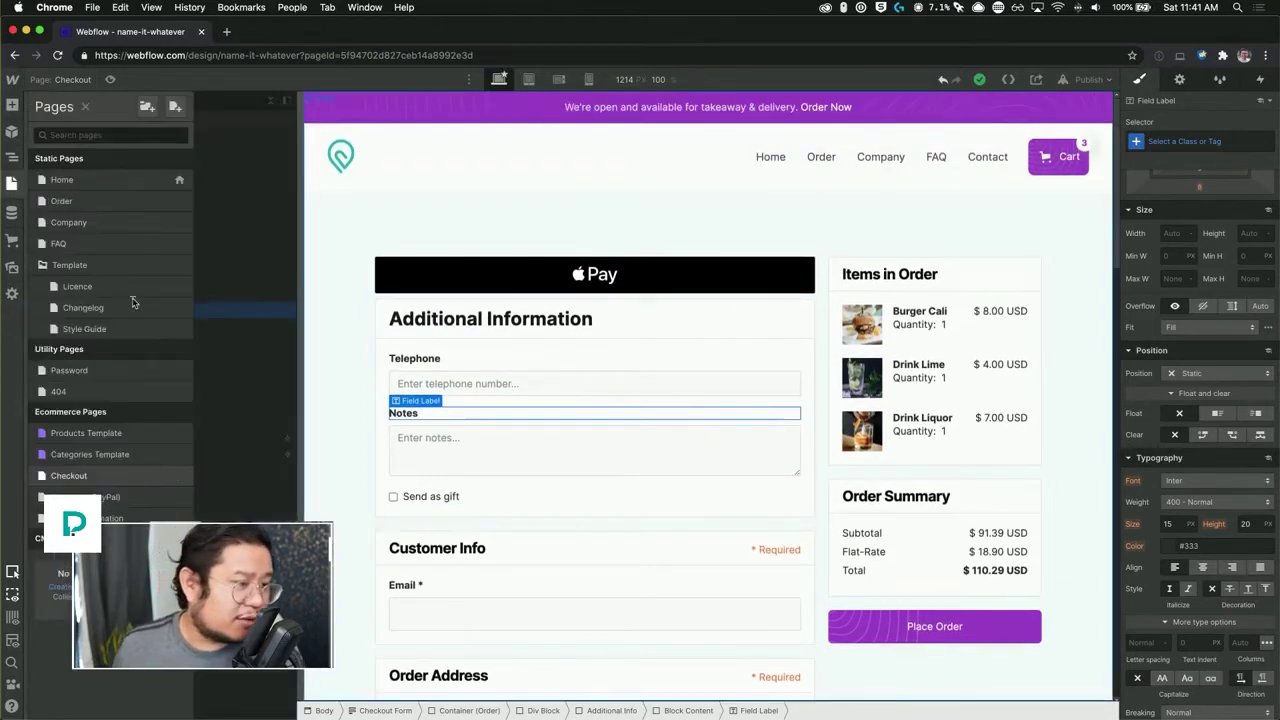
click(36, 518)
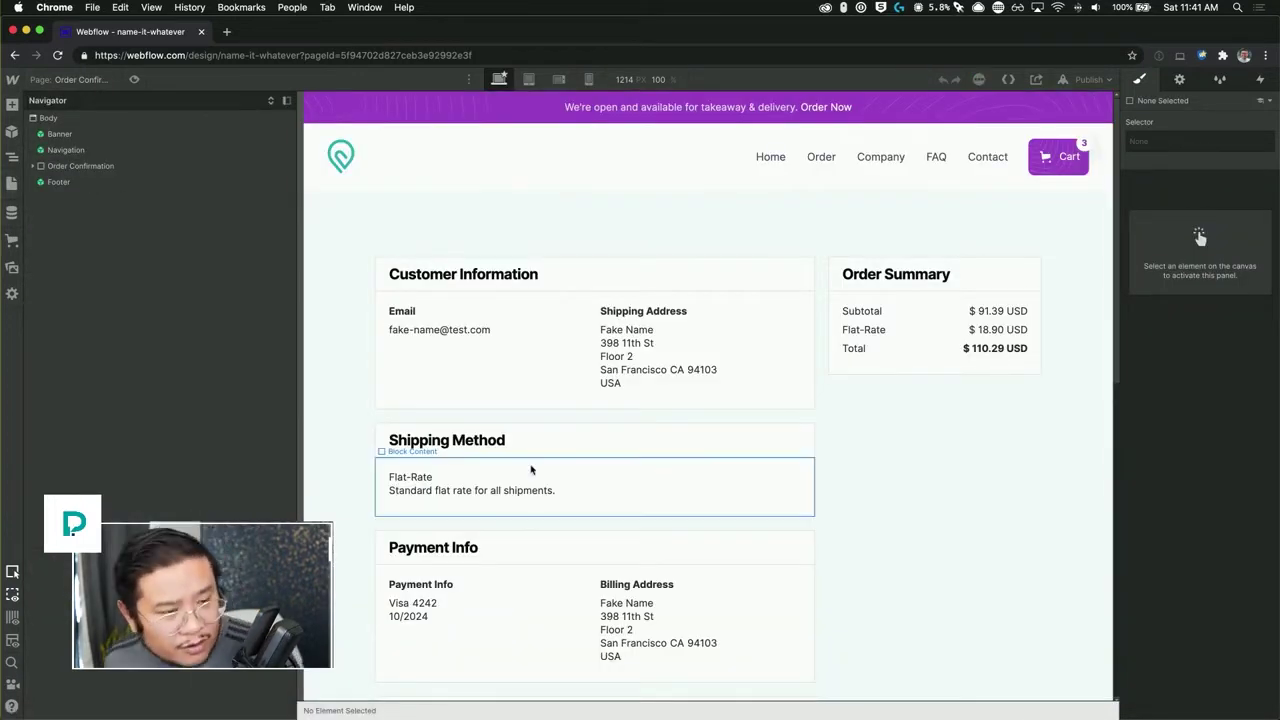
scroll(545, 450, down, 10)
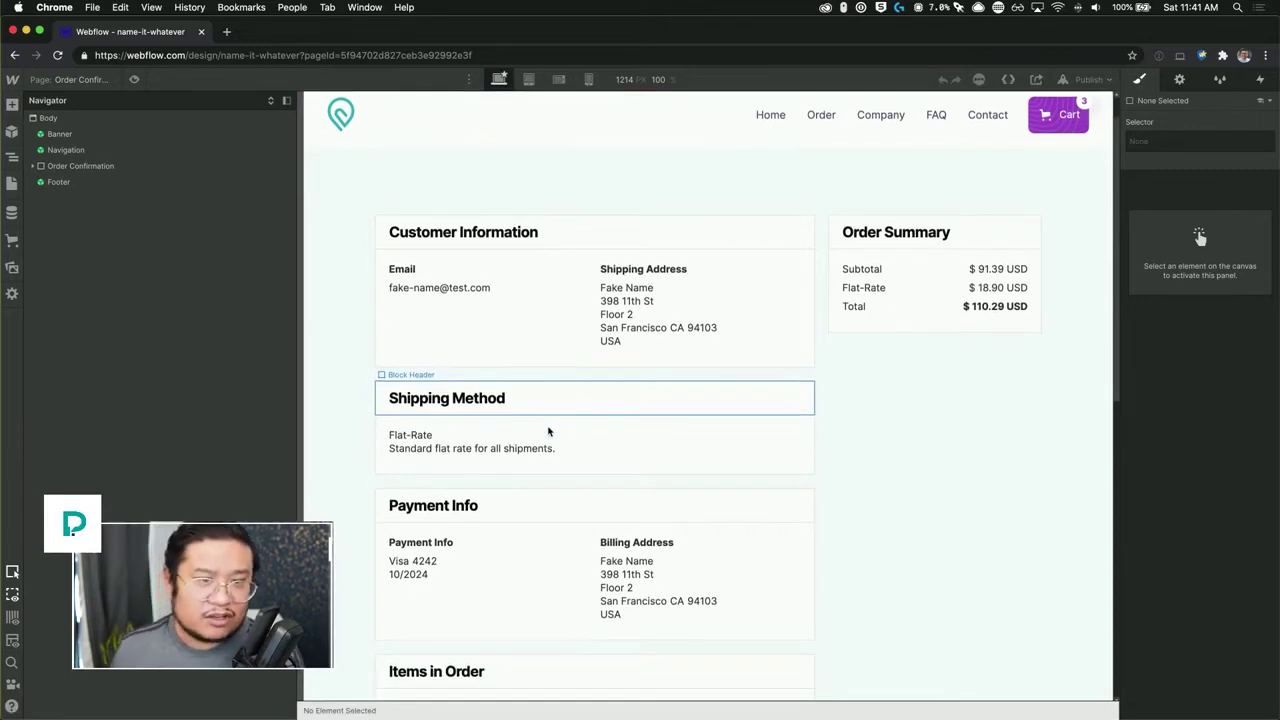
scroll(548, 431, up, 8)
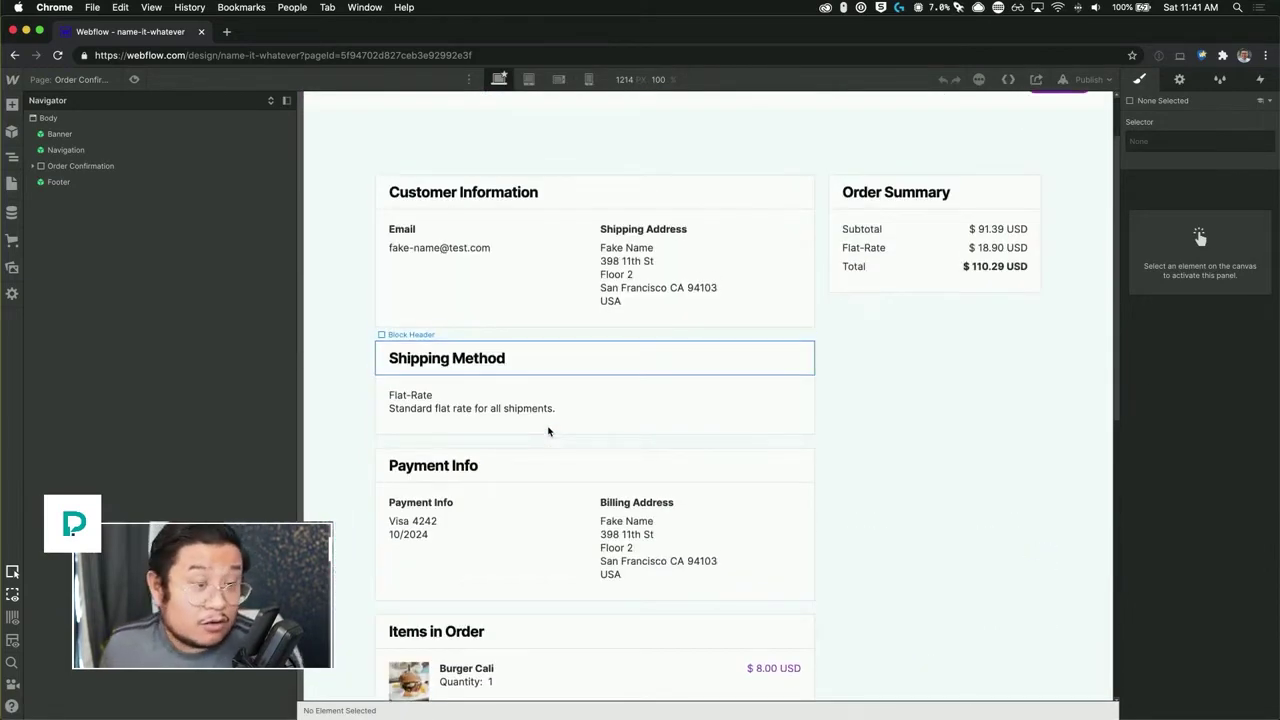
scroll(548, 431, up, 2)
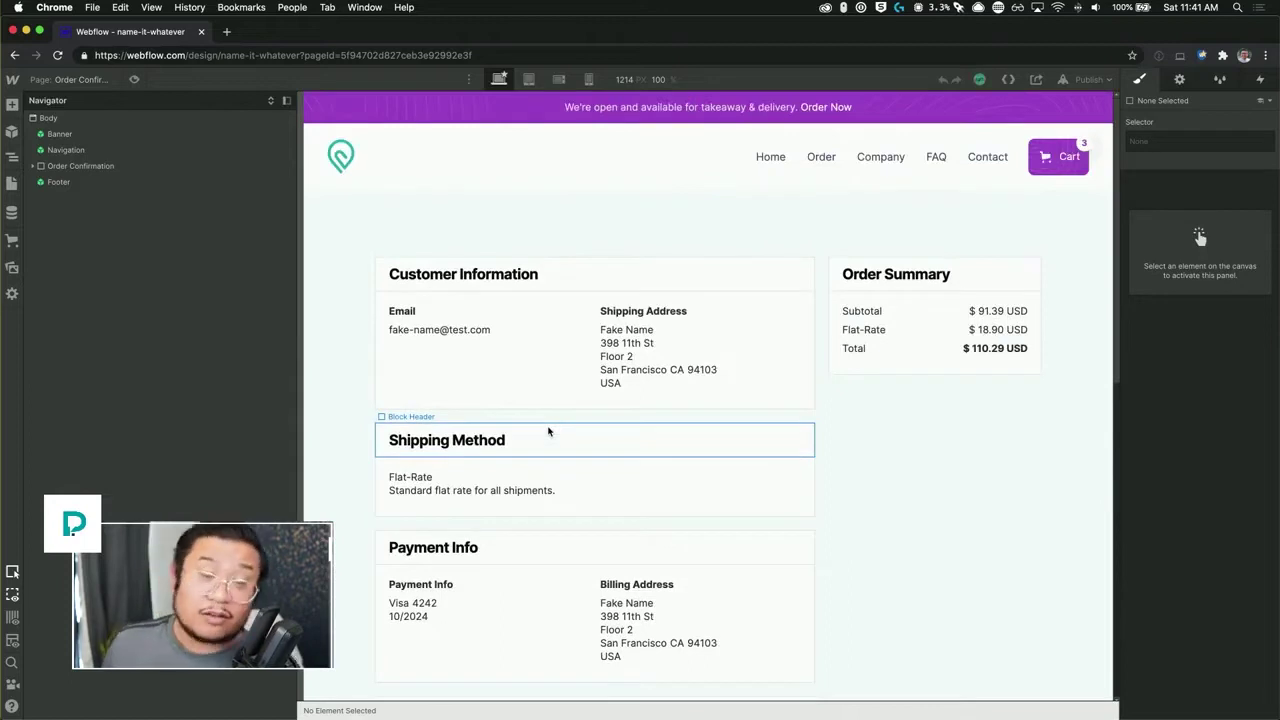
Step: Open the site's email settings and examine the email design, the Shared text strings and the order received preview
click(78, 80)
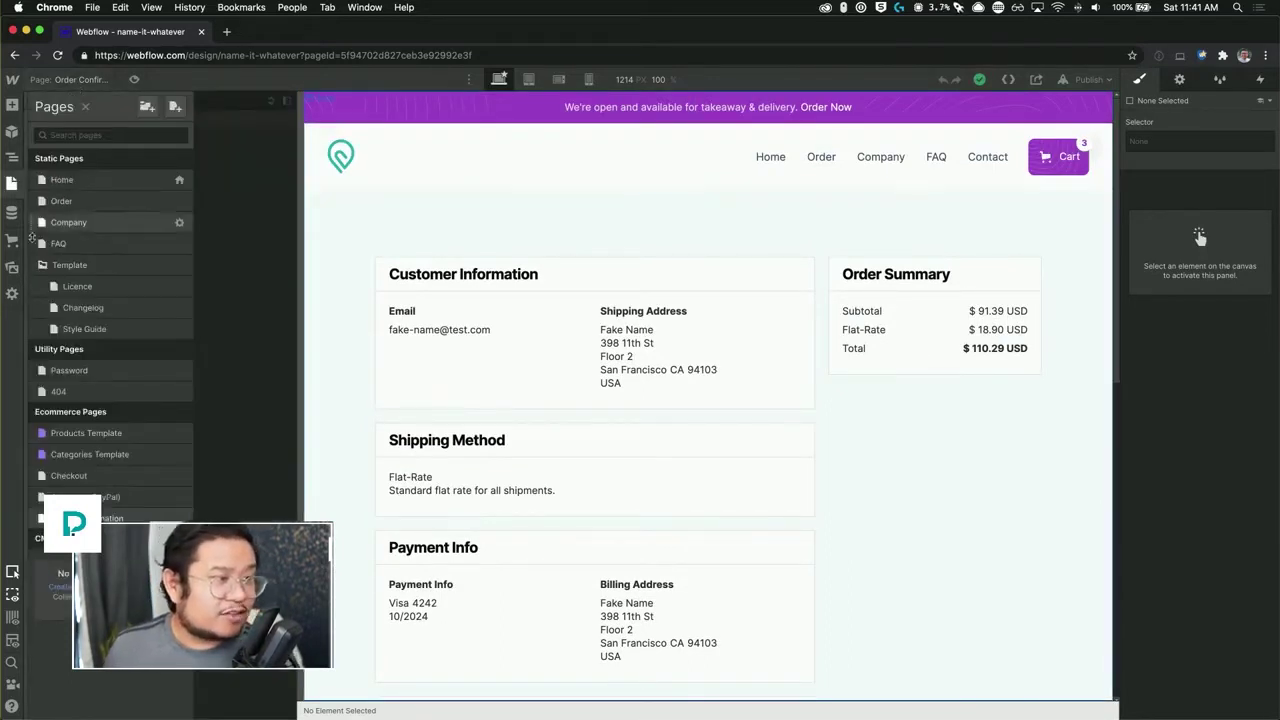
click(12, 293)
click(98, 236)
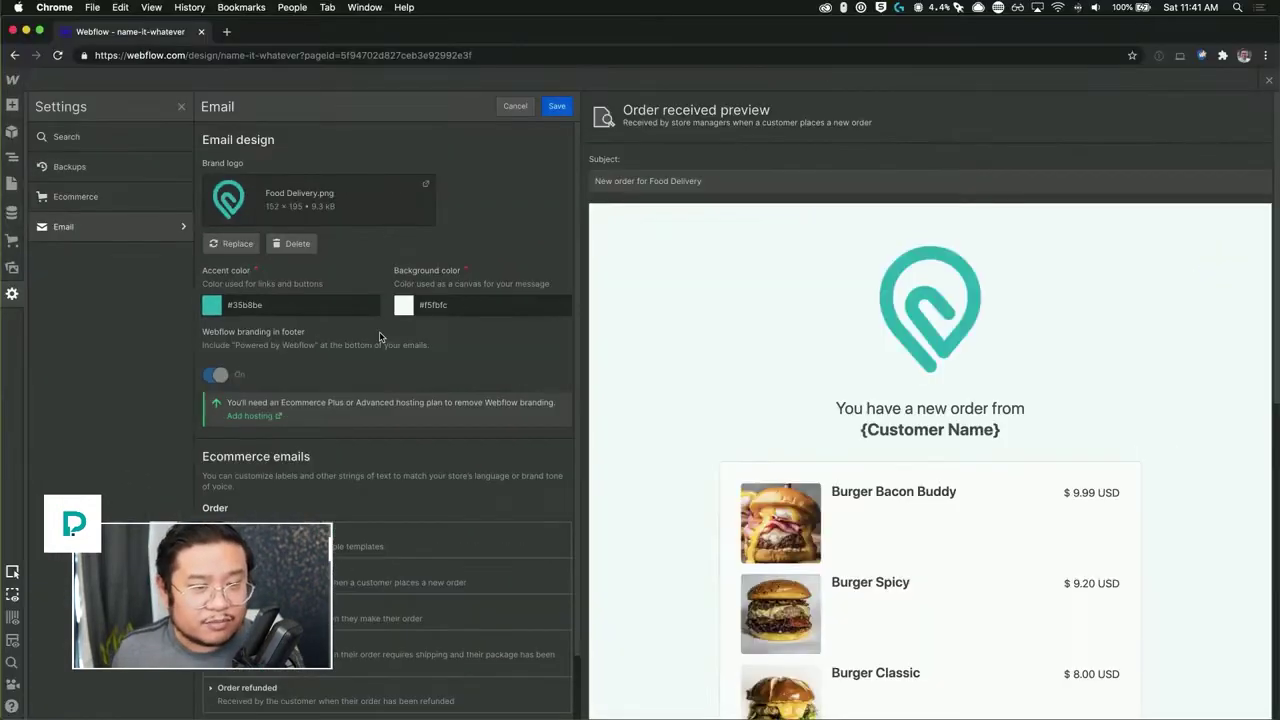
scroll(700, 521, down, 5)
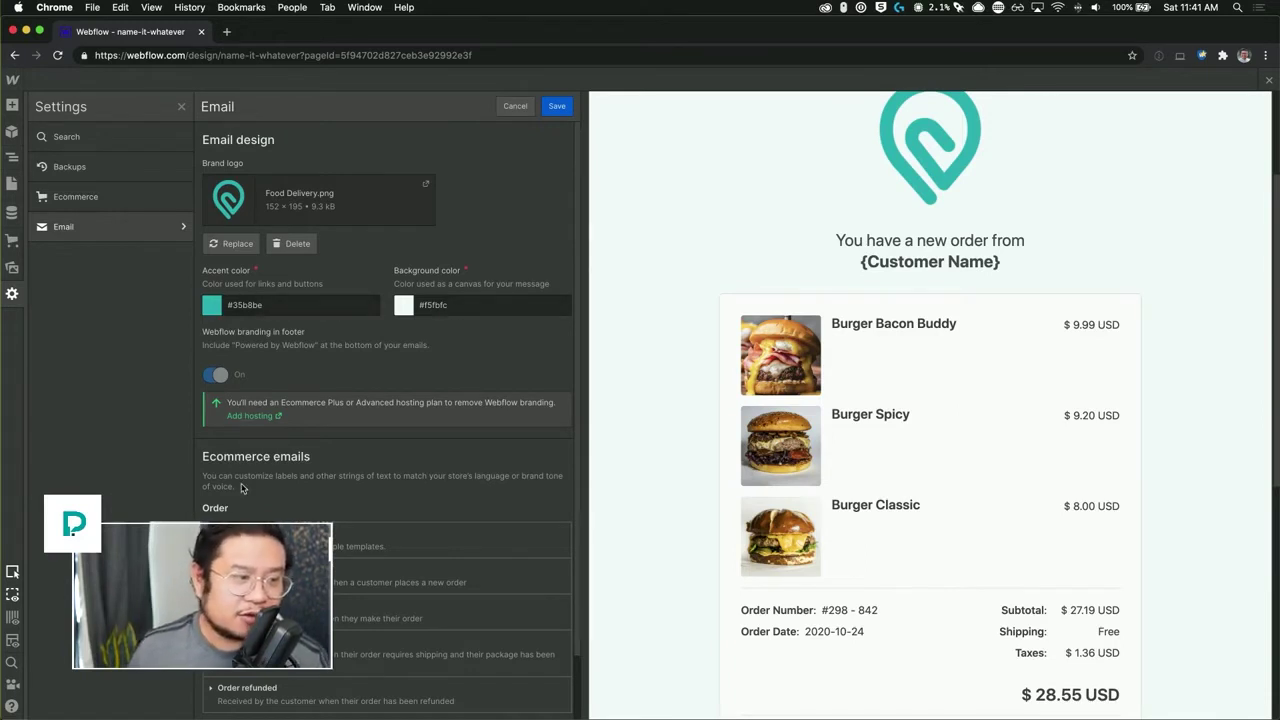
scroll(245, 485, down, 3)
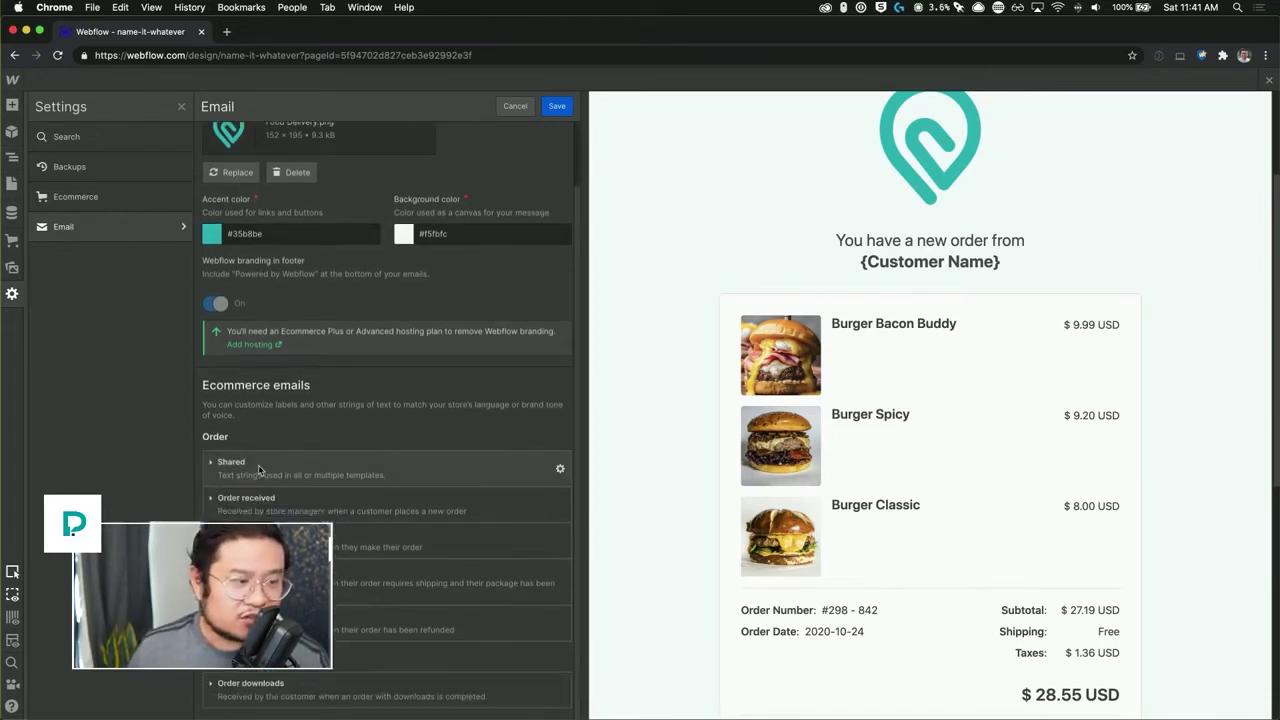
click(258, 475)
scroll(387, 524, down, 5)
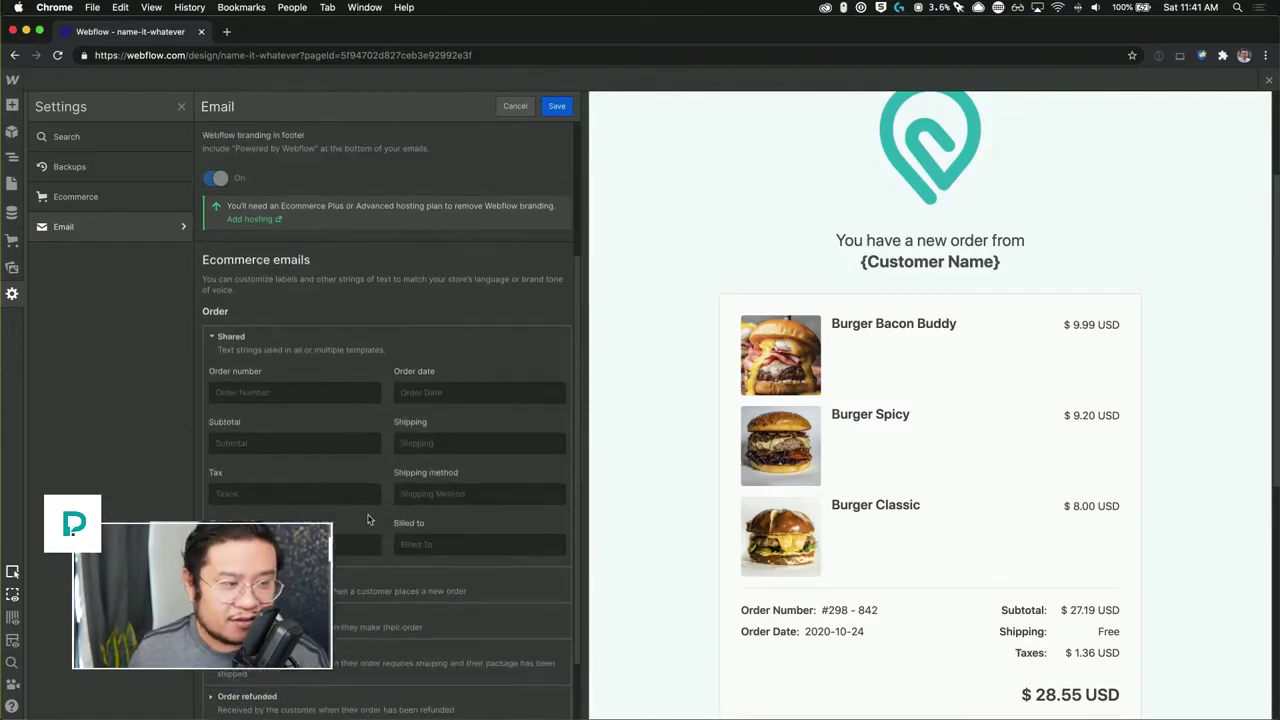
scroll(375, 523, down, 2)
scroll(914, 505, down, 5)
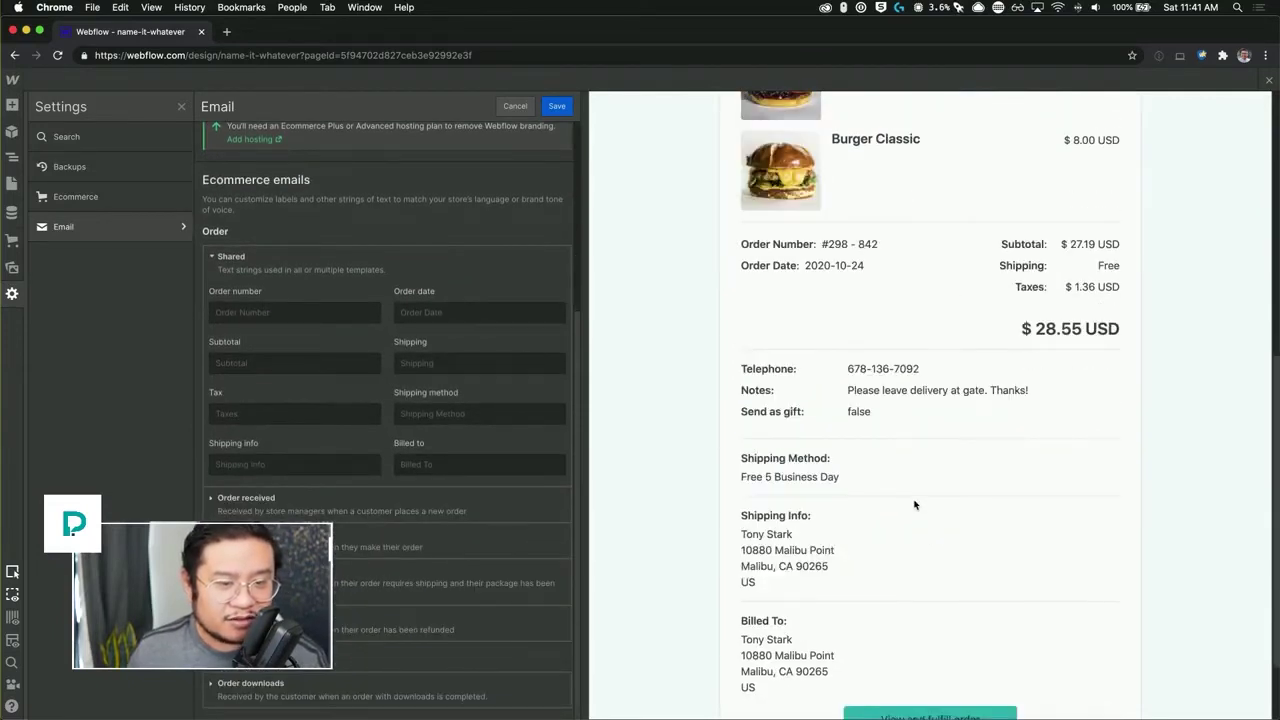
scroll(914, 503, down, 2)
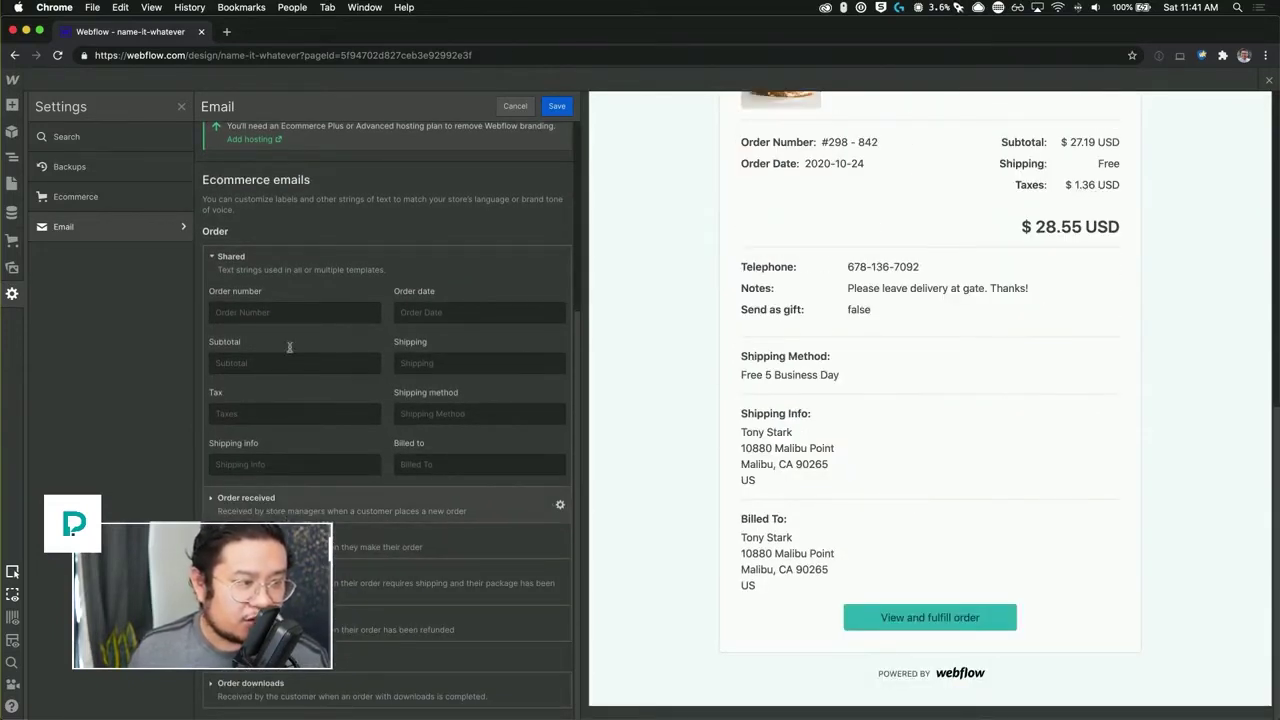
Step: Examine the Order downloads email template with its preview, and leave the email settings without saving
click(258, 262)
click(251, 503)
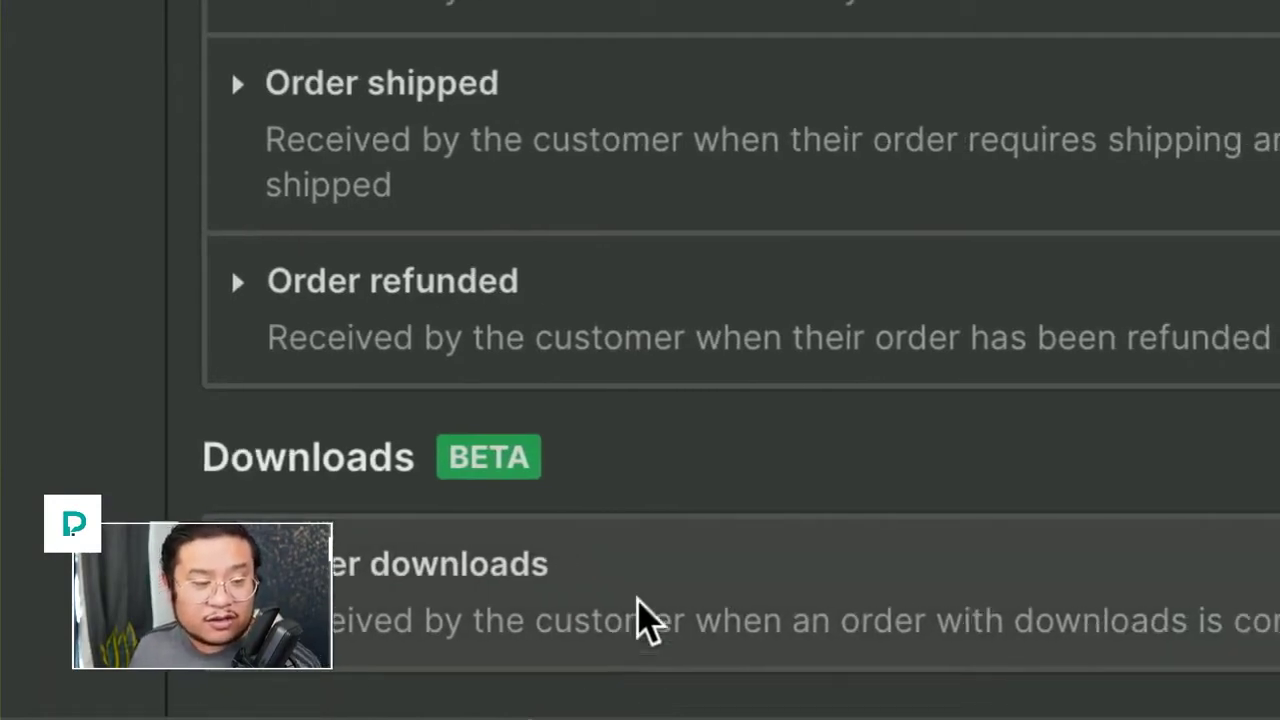
click(648, 620)
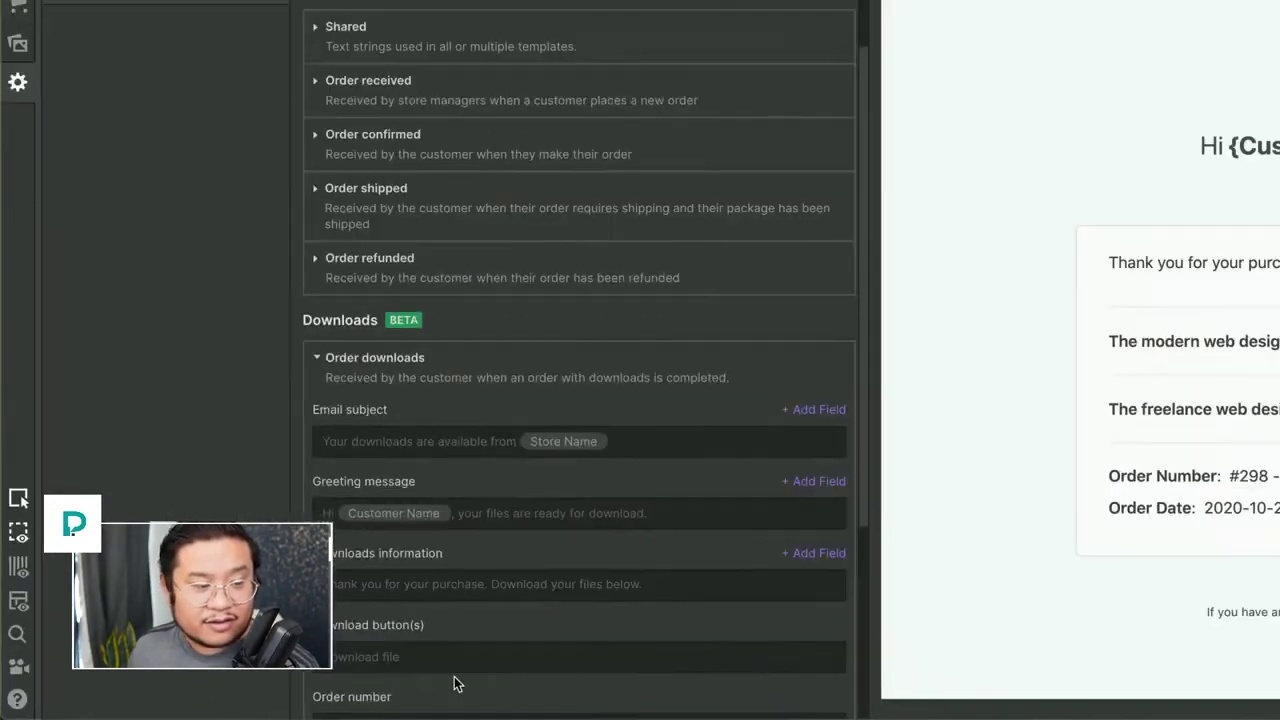
scroll(484, 630, down, 4)
scroll(484, 630, up, 5)
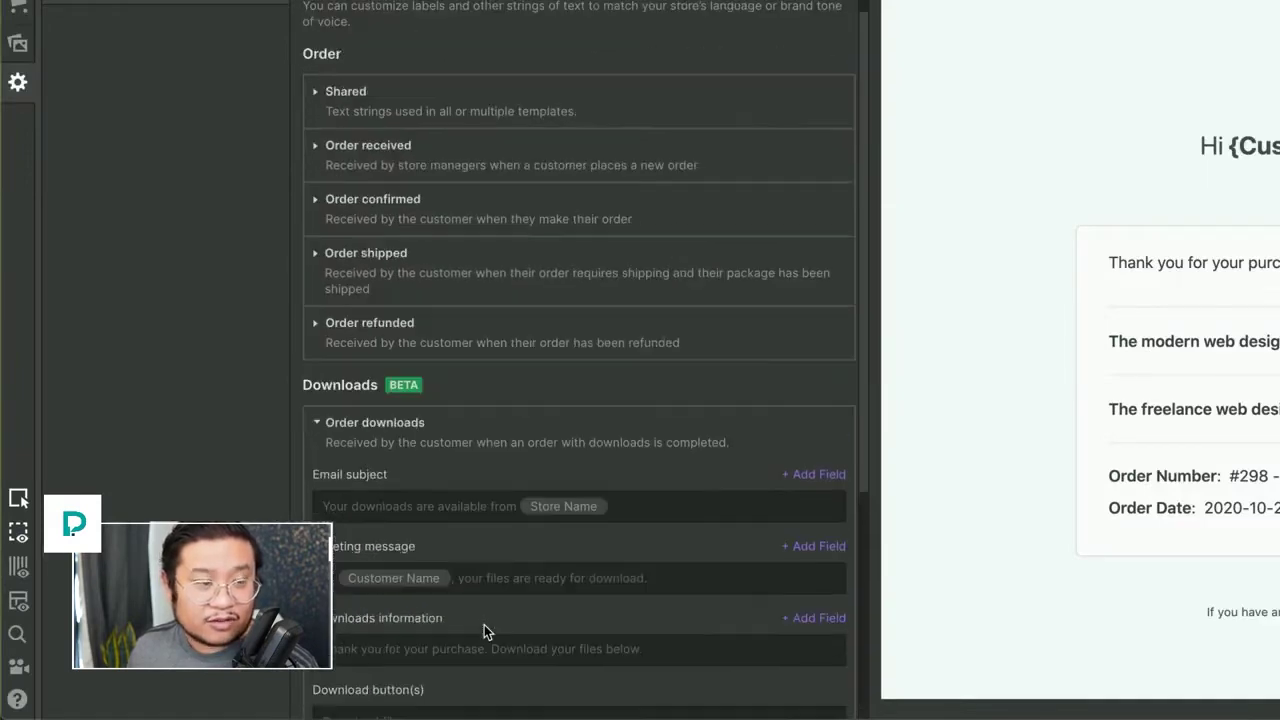
scroll(484, 624, up, 4)
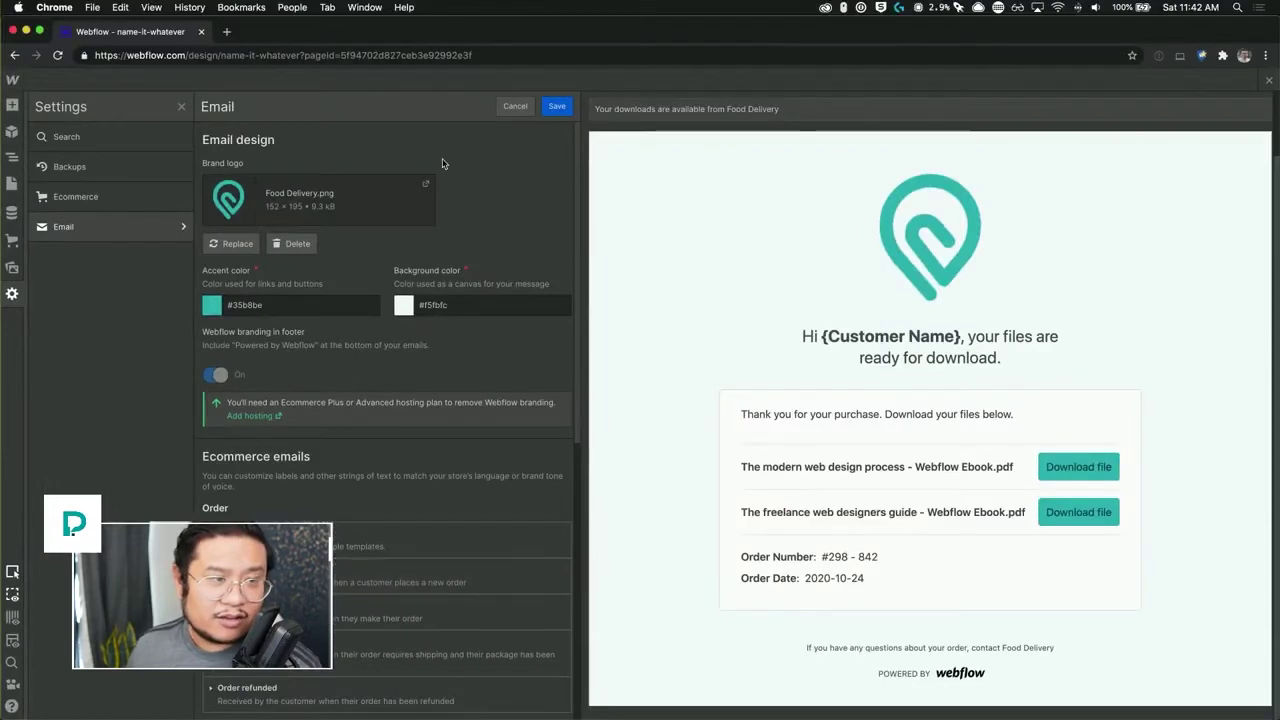
click(504, 108)
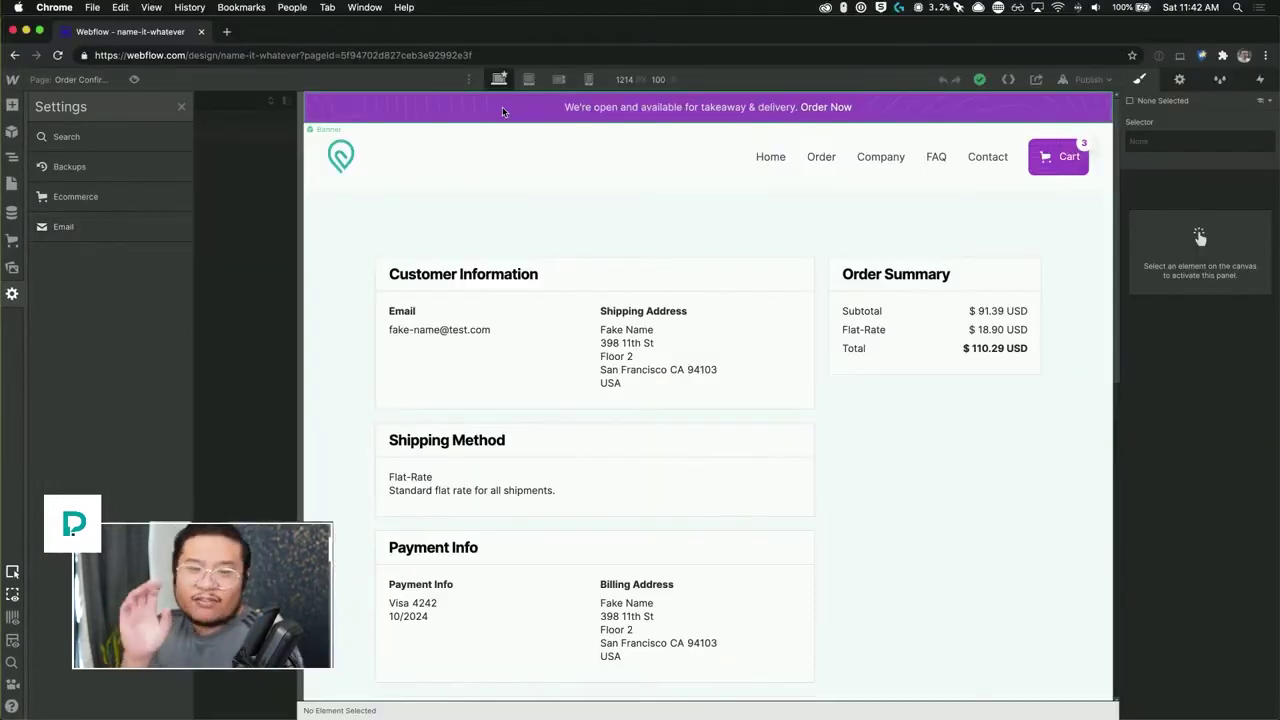
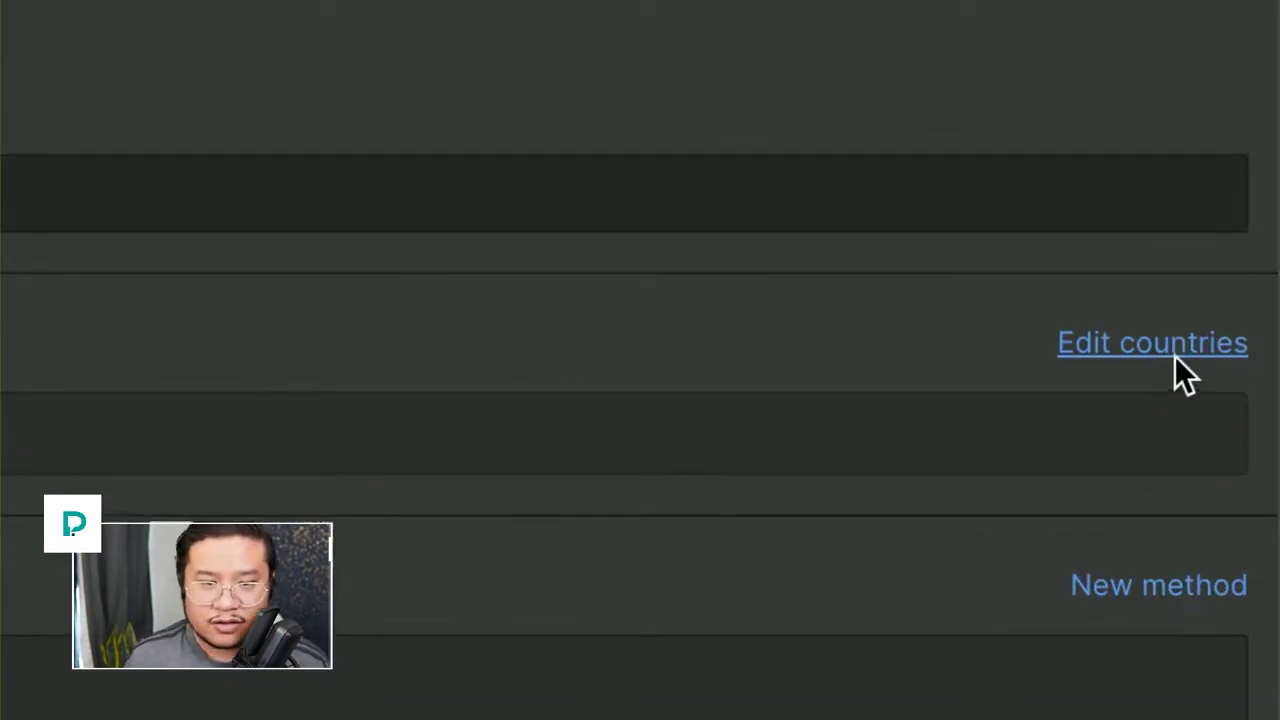
Step: Look through the selectable countries for the Domestic Shipping zone and close the list without changing the selection
click(1177, 358)
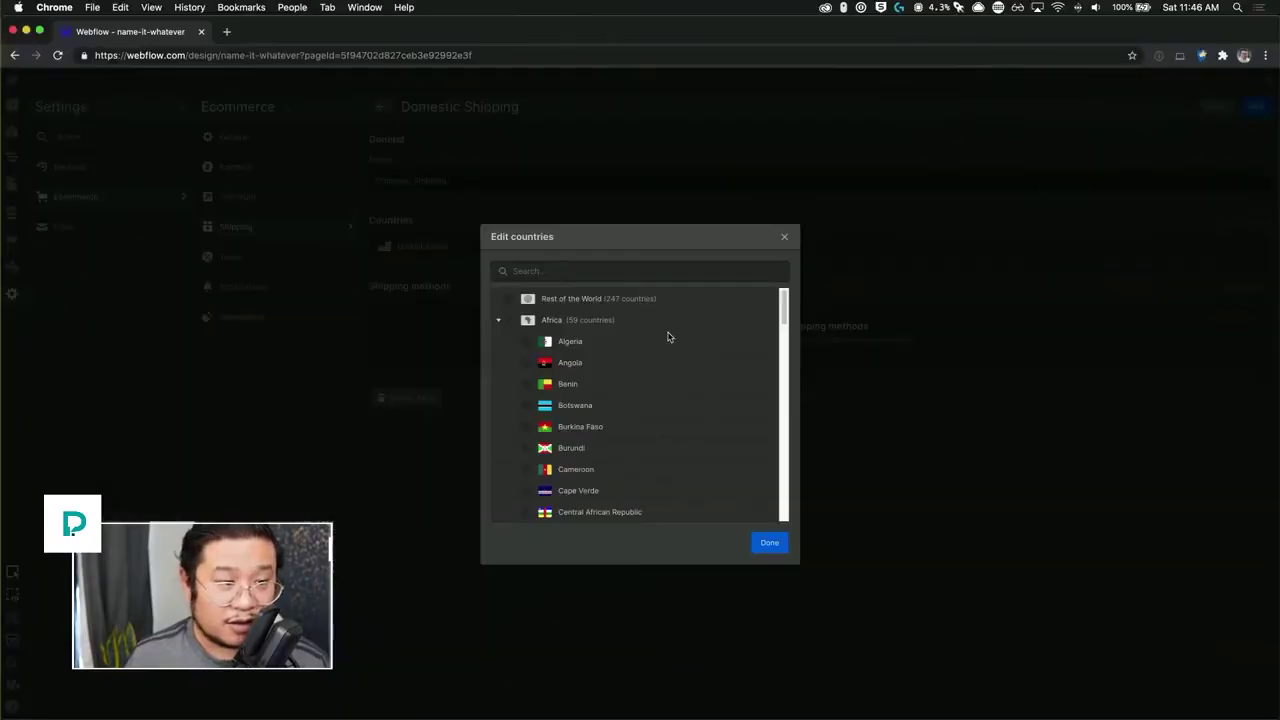
scroll(669, 338, down, 5)
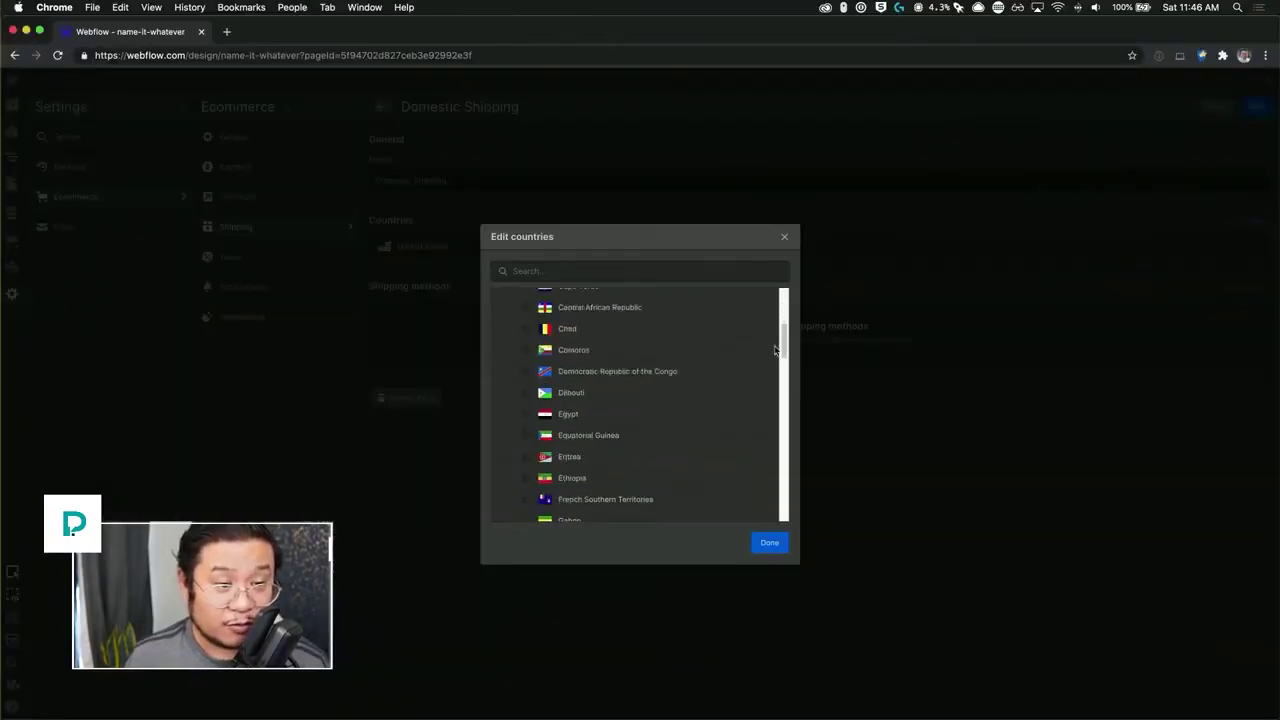
drag(787, 347, 789, 240)
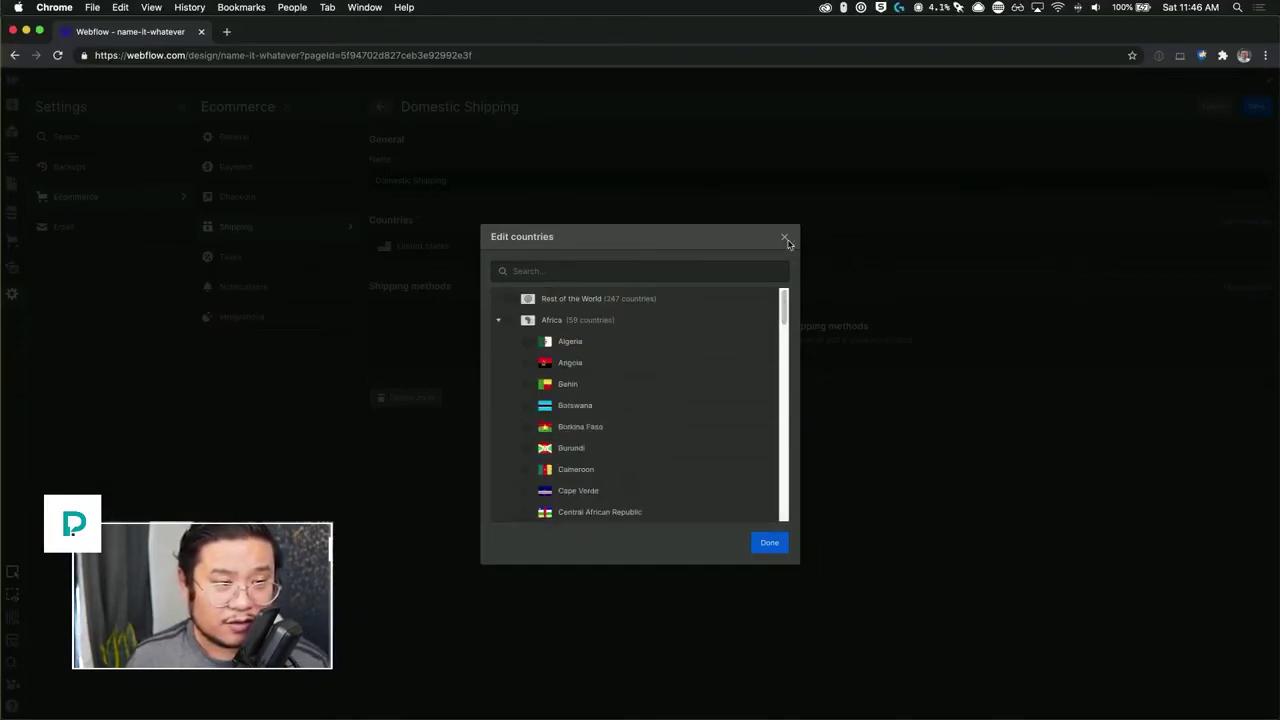
click(785, 238)
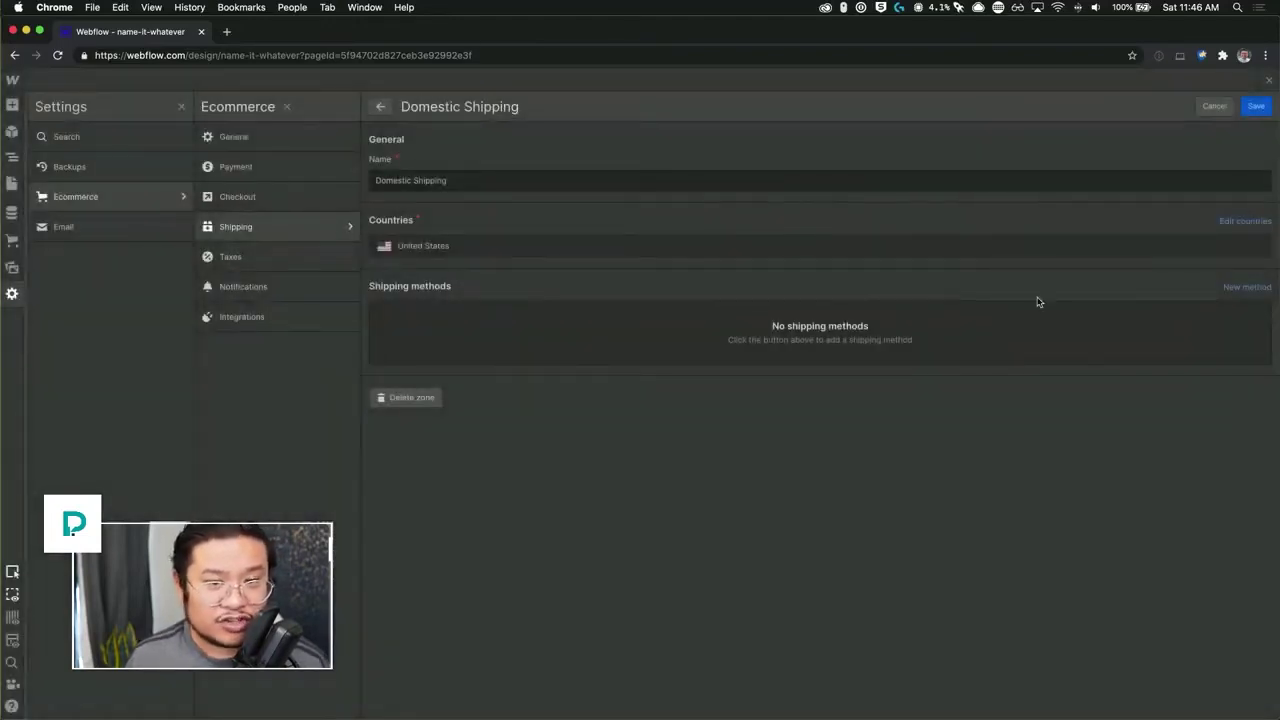
Step: Create a flat-rate shipping method named "flat rate" for the Domestic Shipping zone
click(1232, 291)
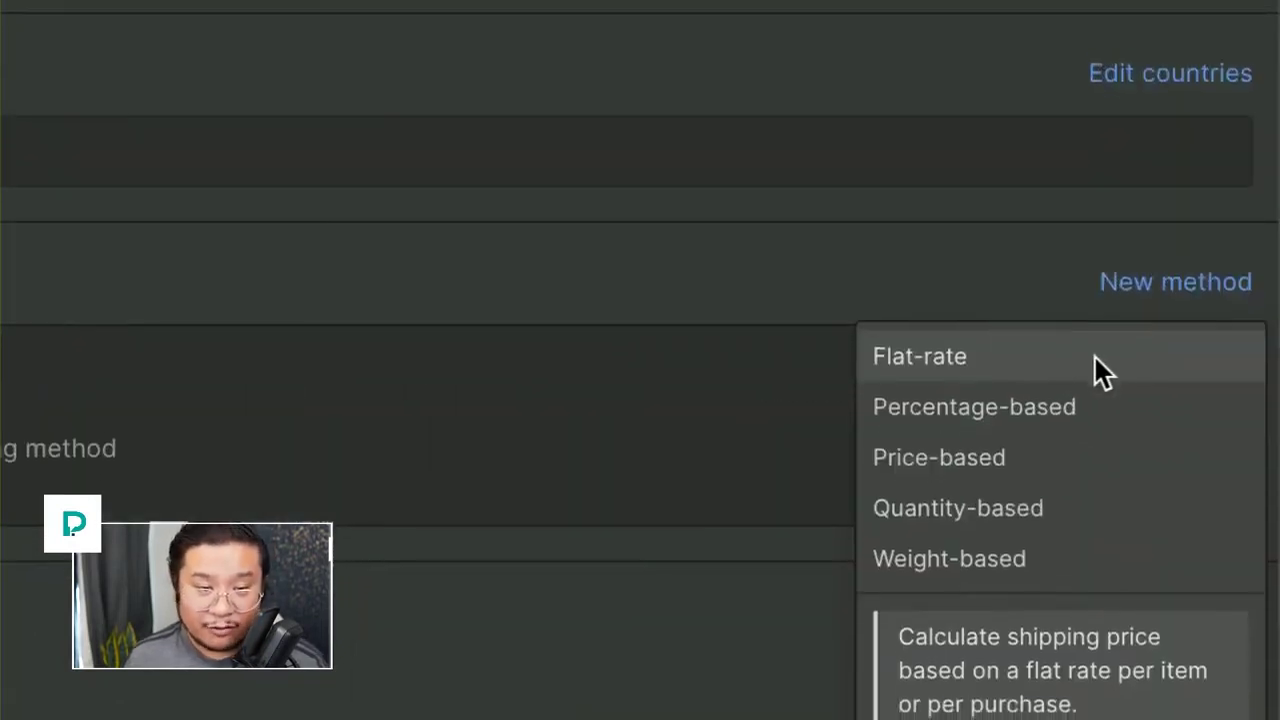
scroll(1090, 358, down, 2)
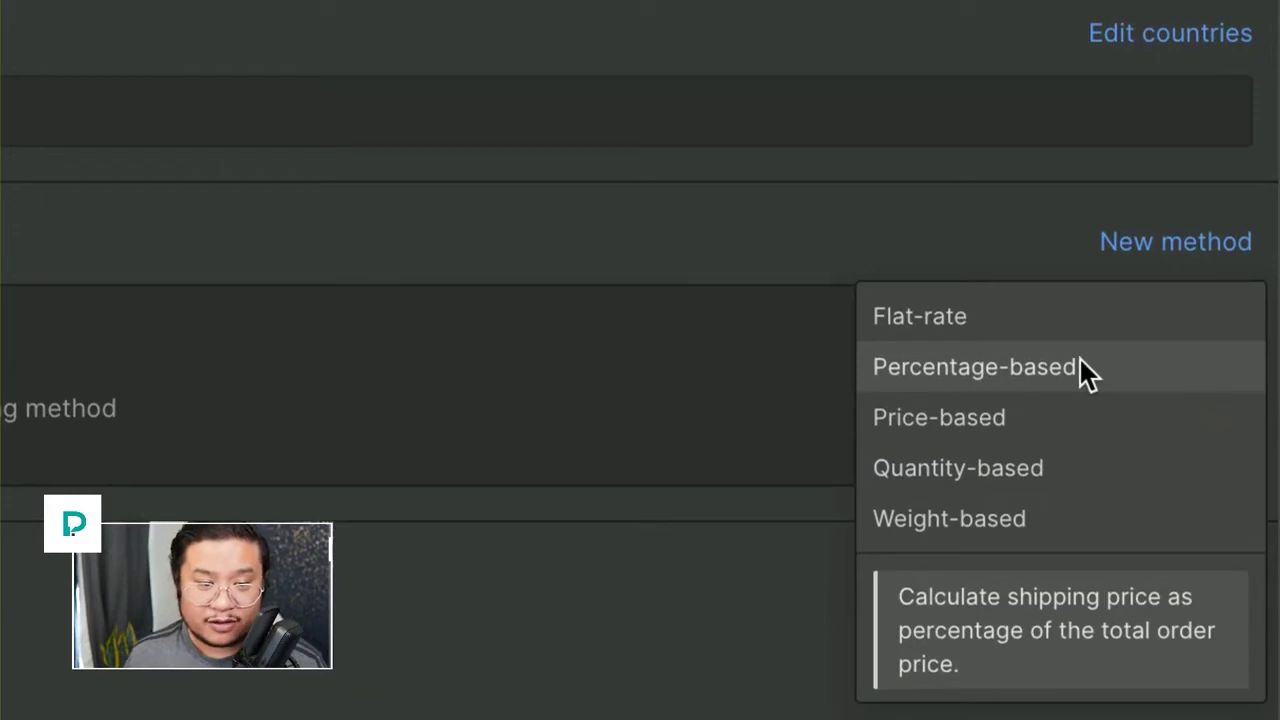
scroll(1077, 375, down, 3)
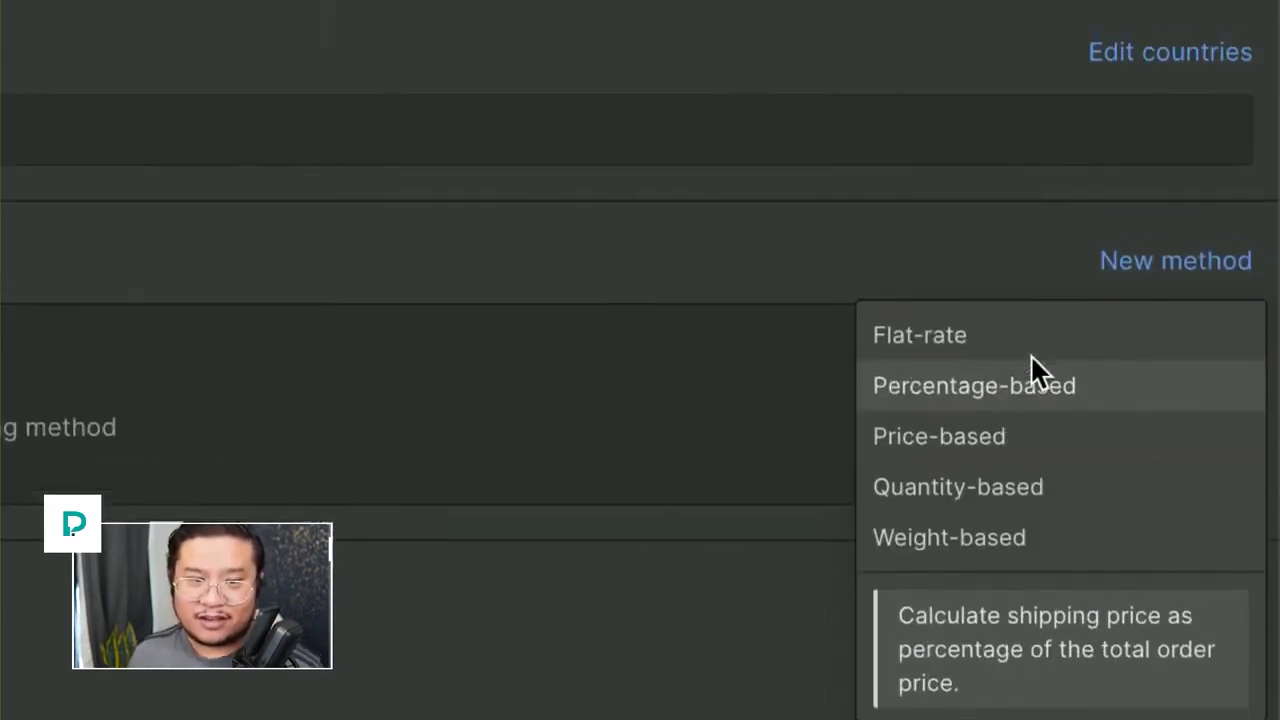
click(1040, 152)
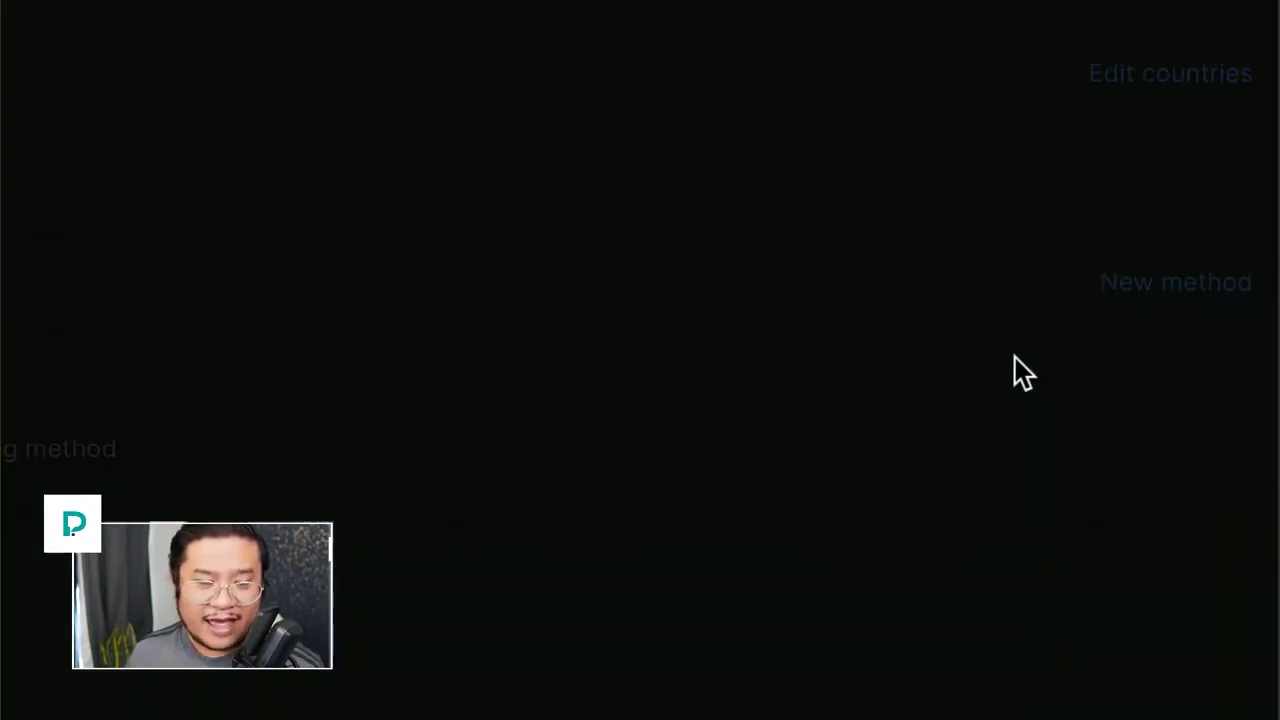
click(324, 390)
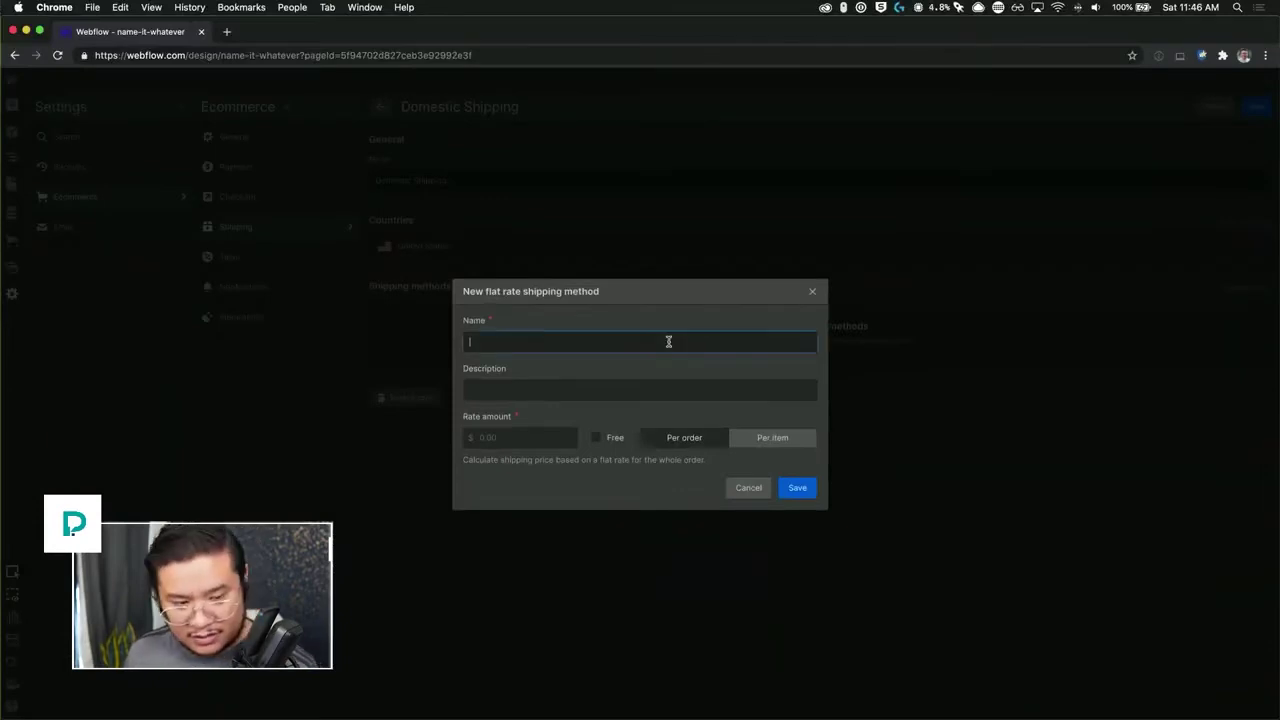
text(flat rate)
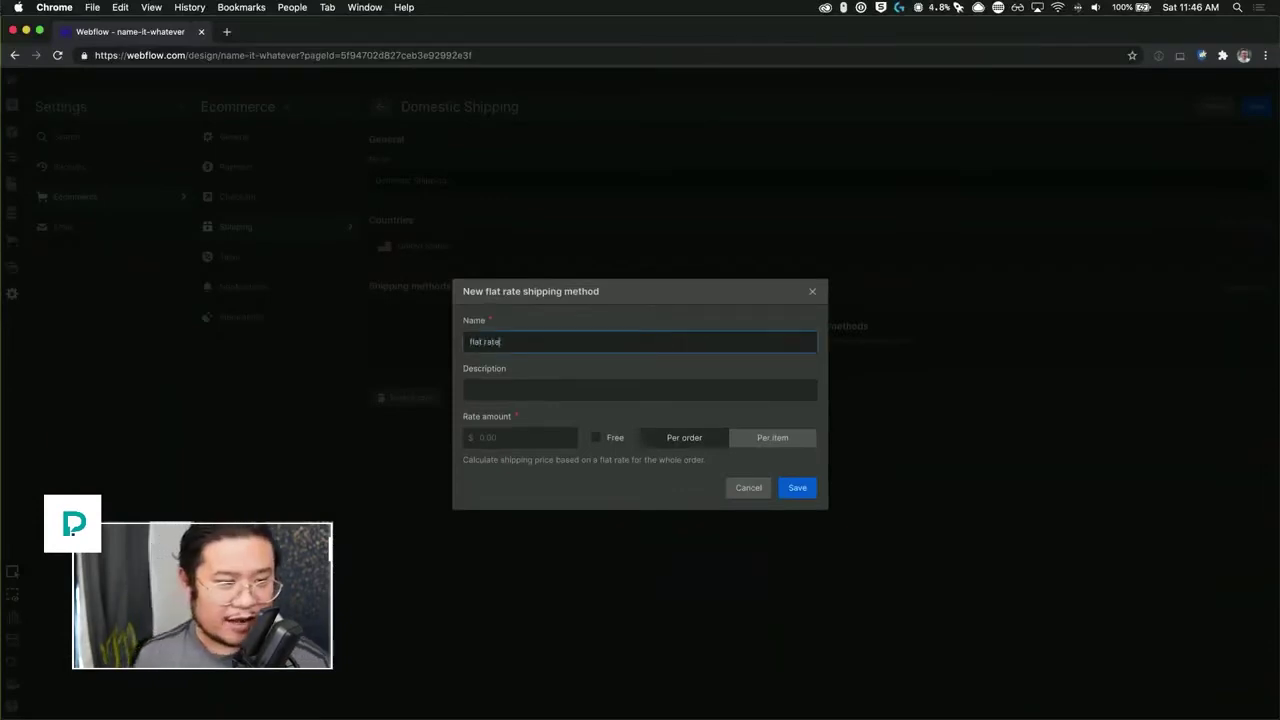
Step: Set the flat-rate method's rate amount to $5.00 and save the method
click(541, 438)
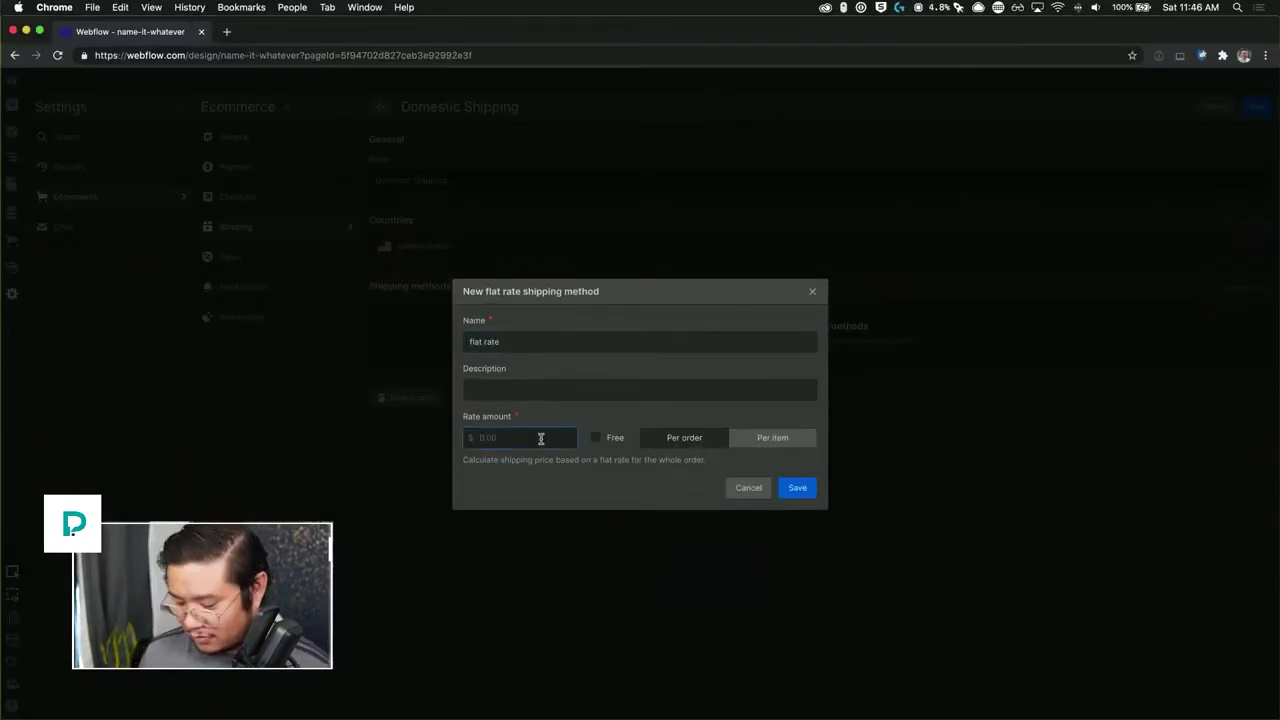
text(0.00)
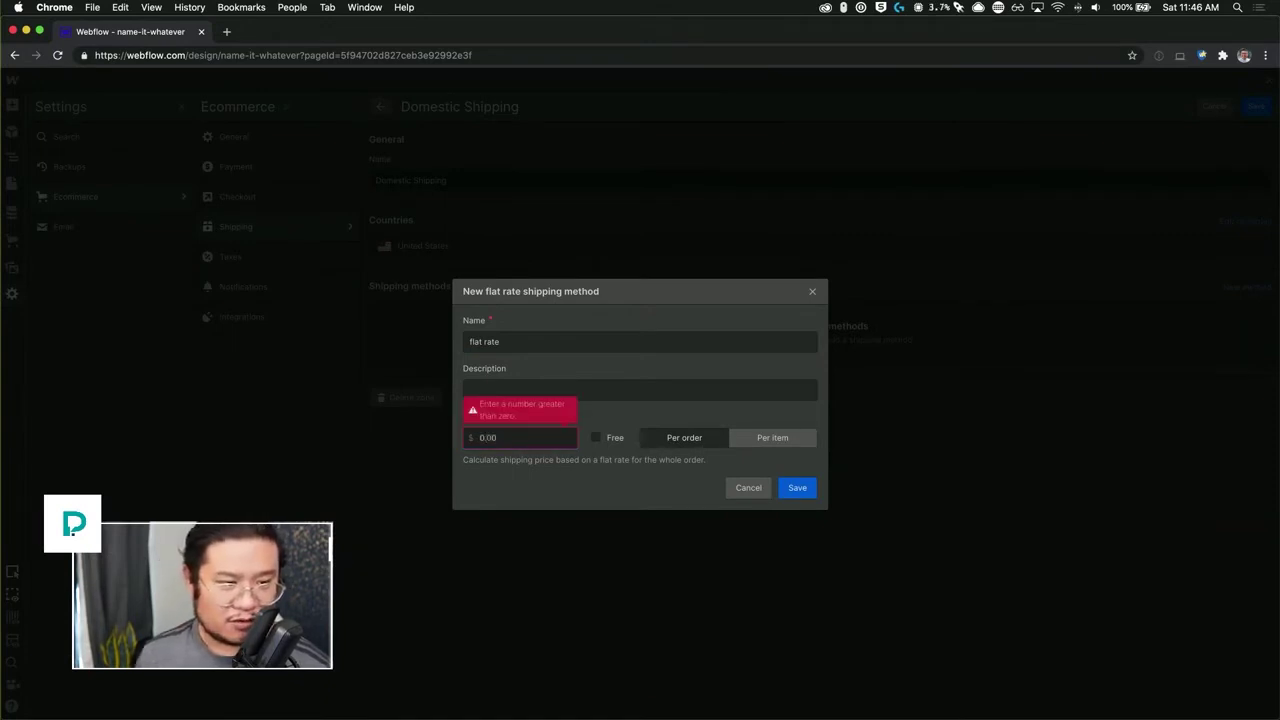
text(8)
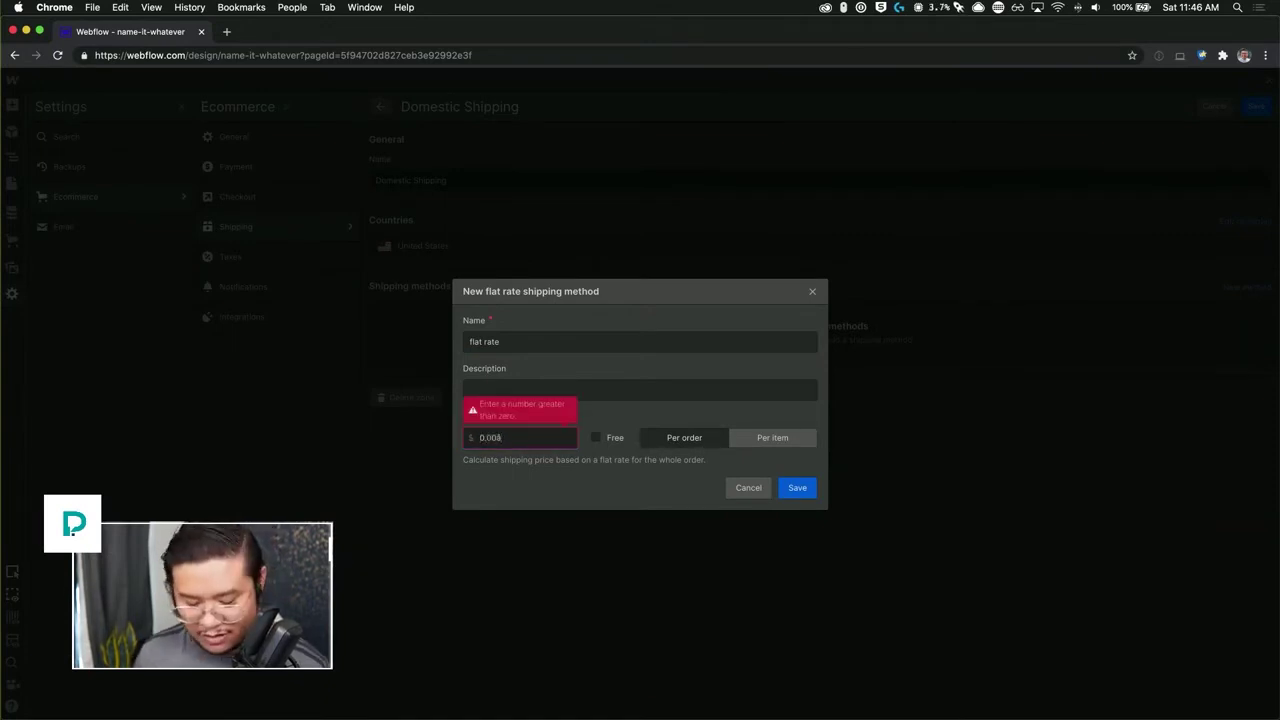
key(super+a)
text(5)
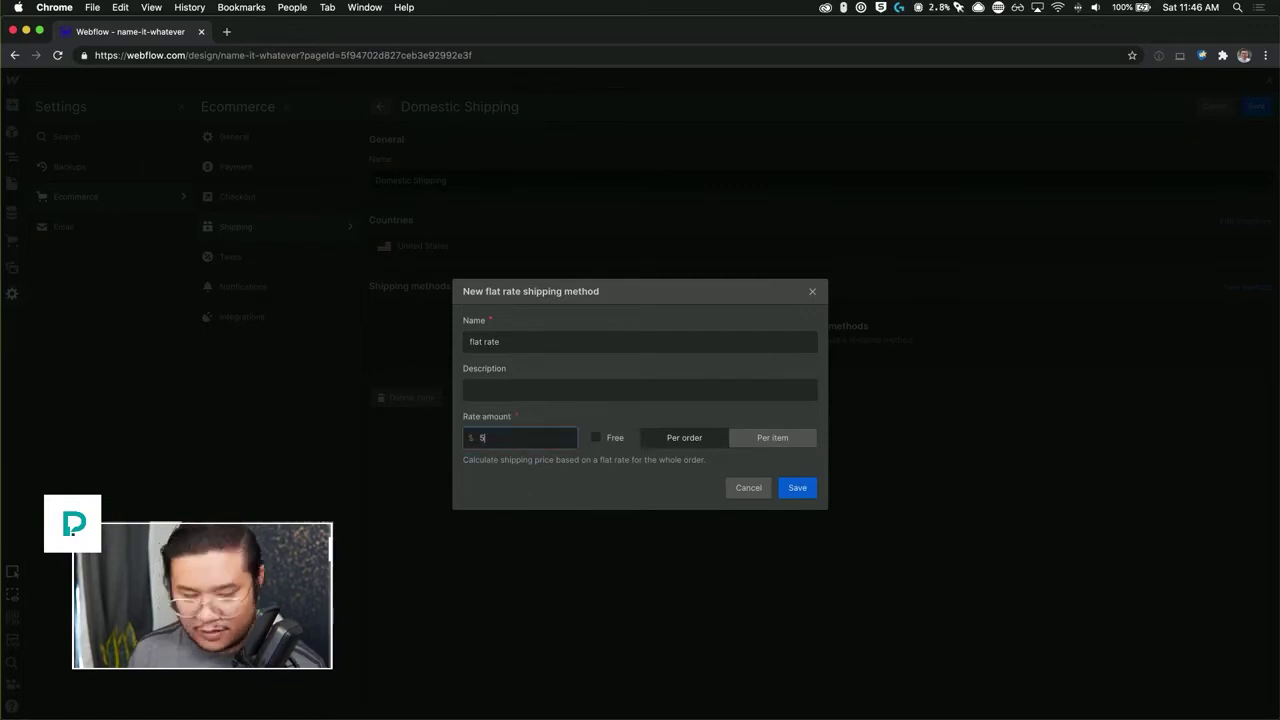
click(811, 491)
click(514, 437)
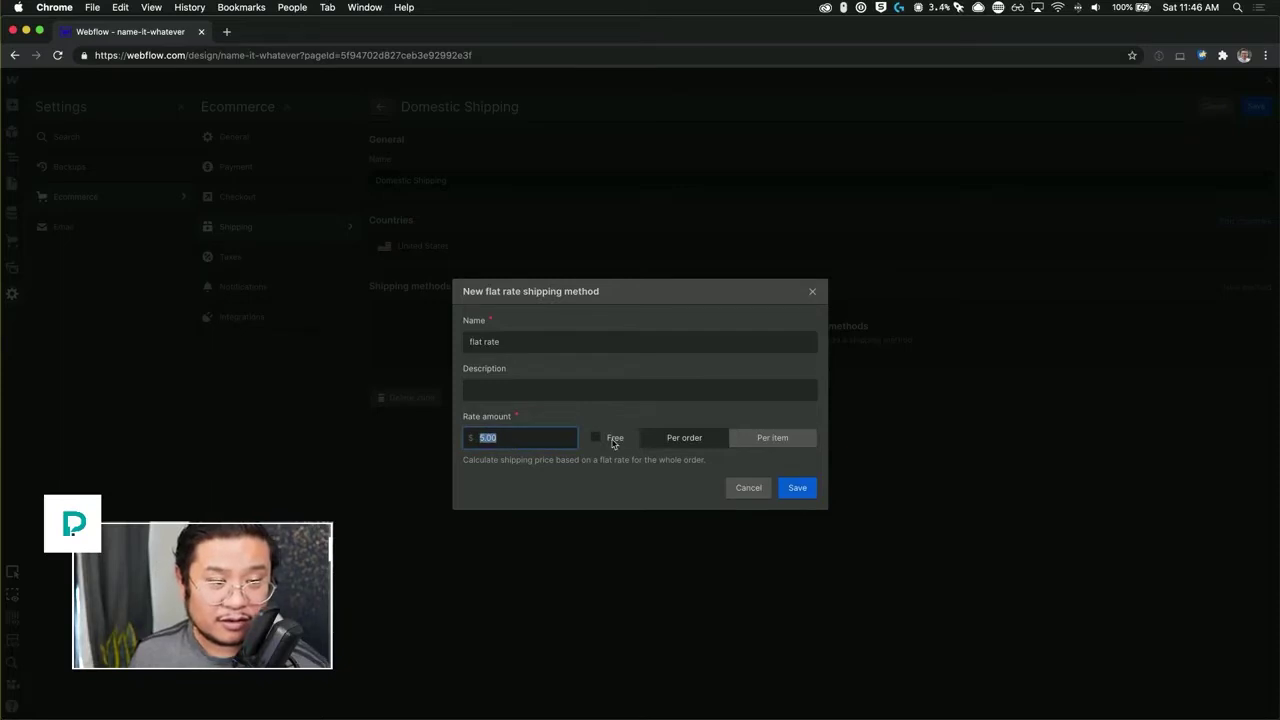
click(797, 487)
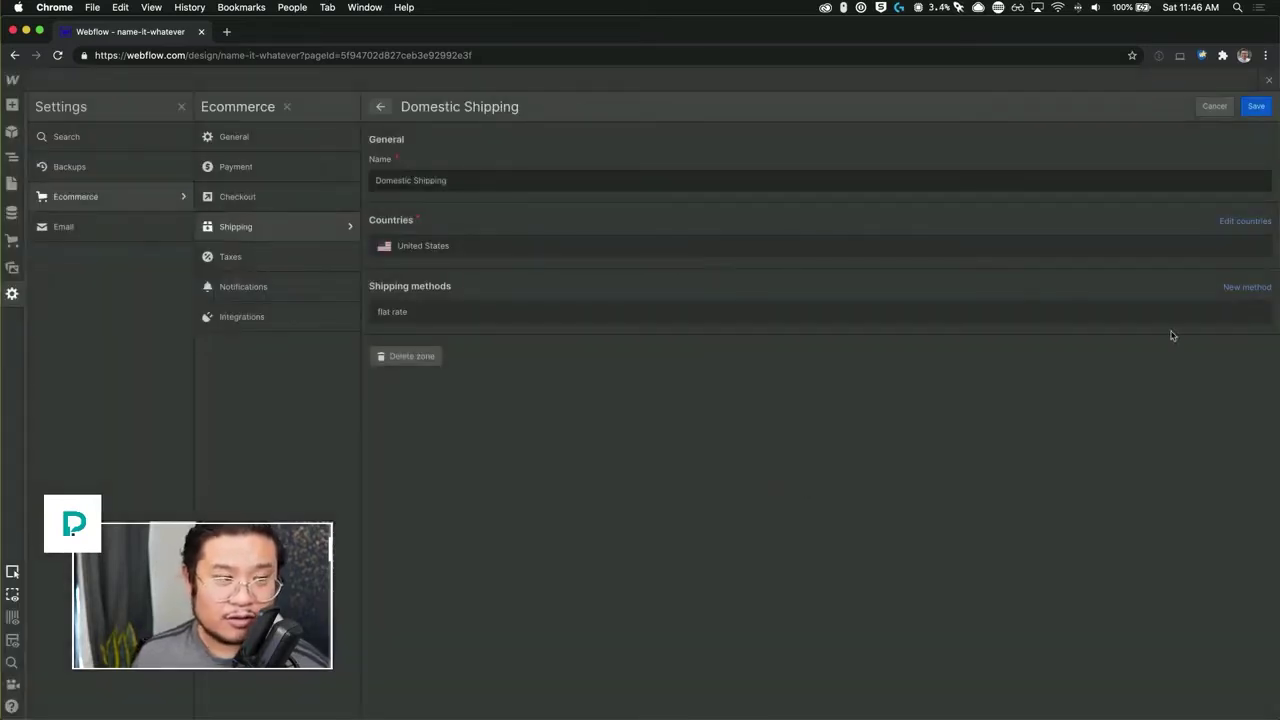
Step: Create a quantity-based shipping method named "50 items or more" with a maximum quantity of 50
click(1240, 288)
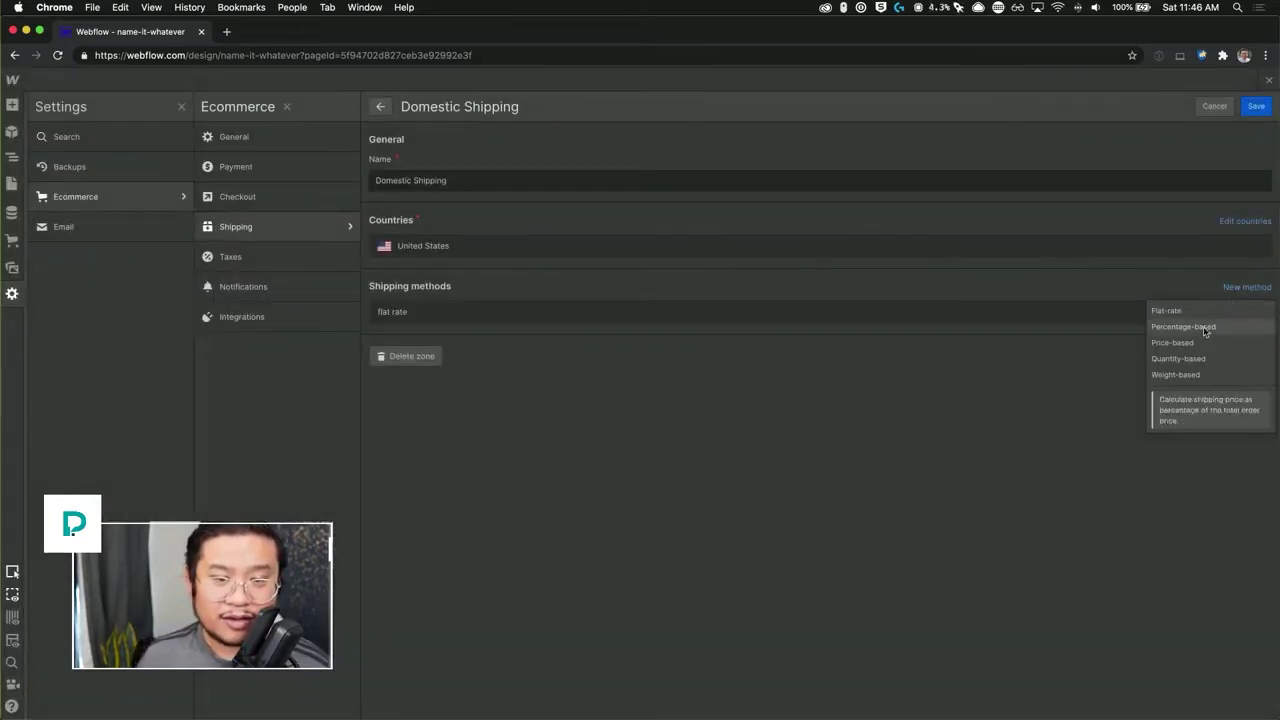
click(1195, 358)
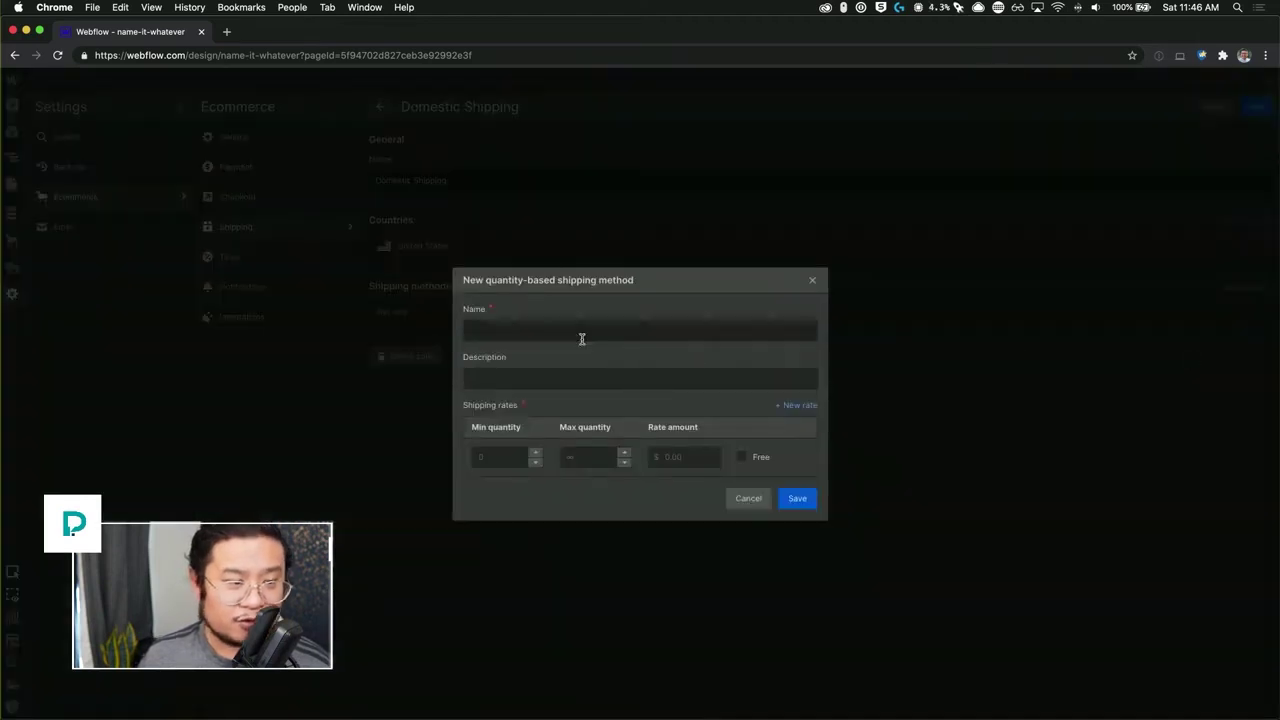
click(606, 456)
text(50)
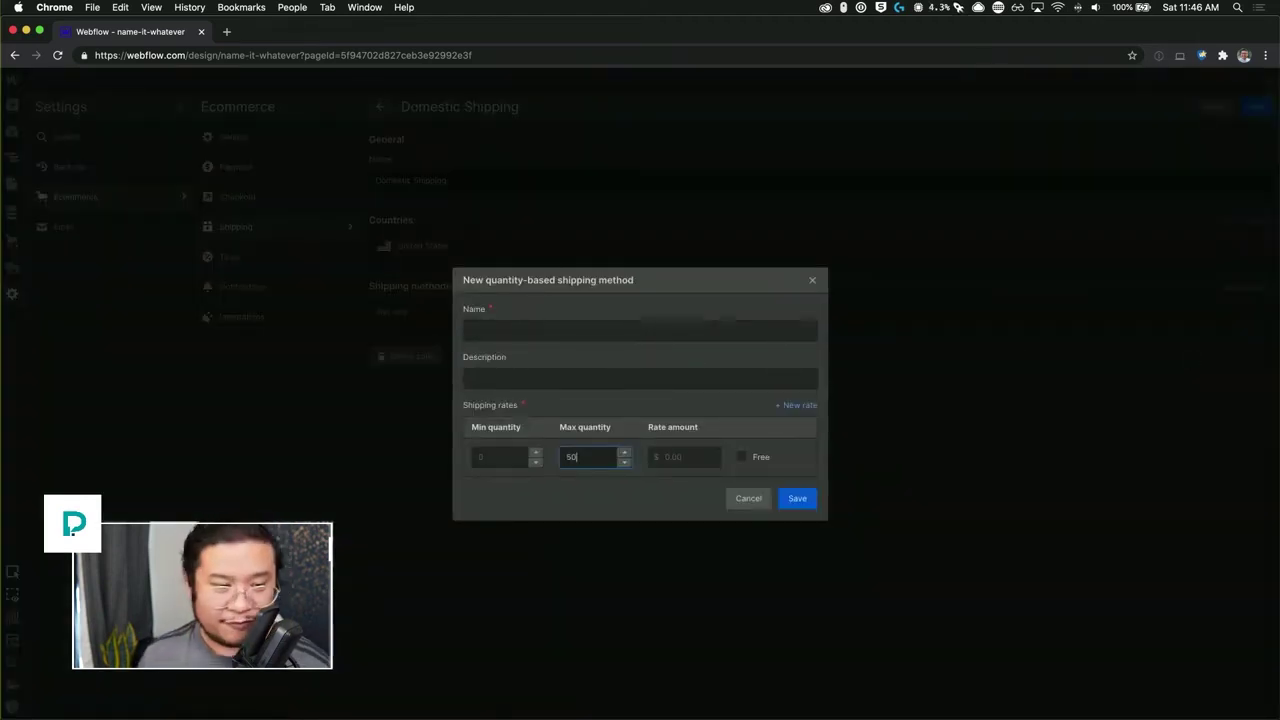
click(476, 333)
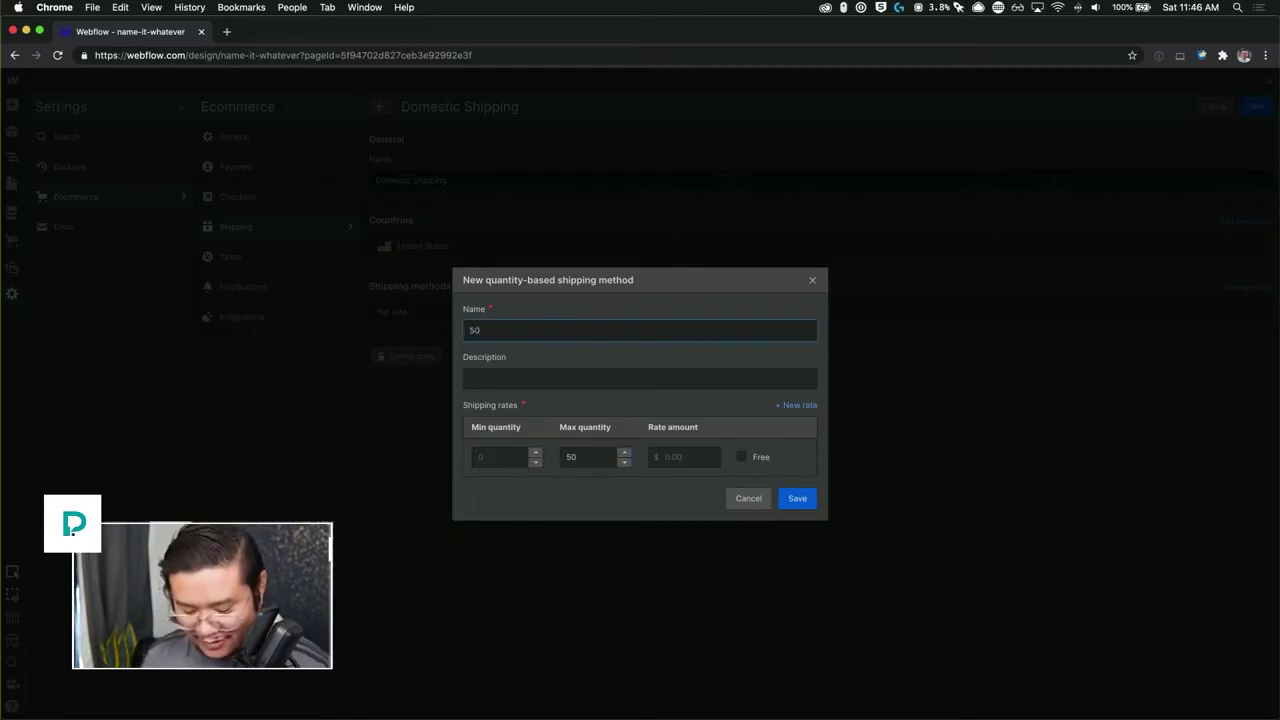
text(50 items or more)
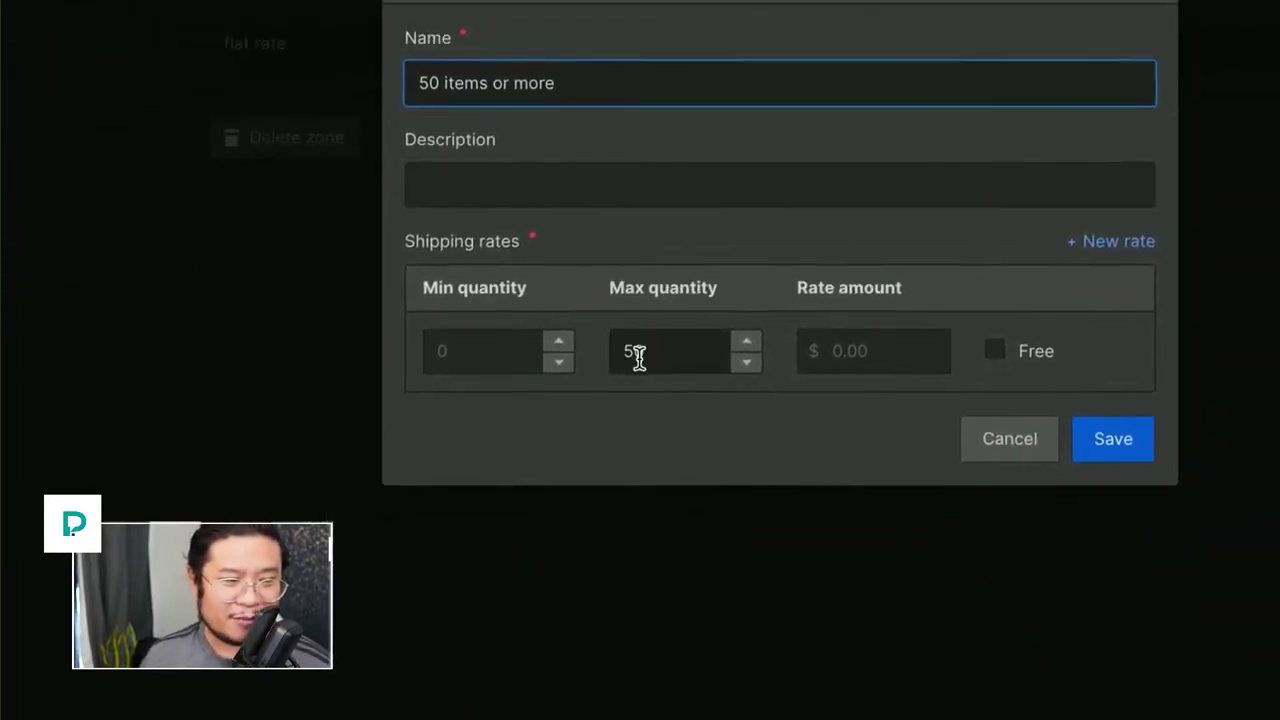
Step: Clear the maximum quantity, set the minimum quantity to 50, make the rate free and save the method
double_click(605, 393)
key(BackSpace)
key(shift+Tab)
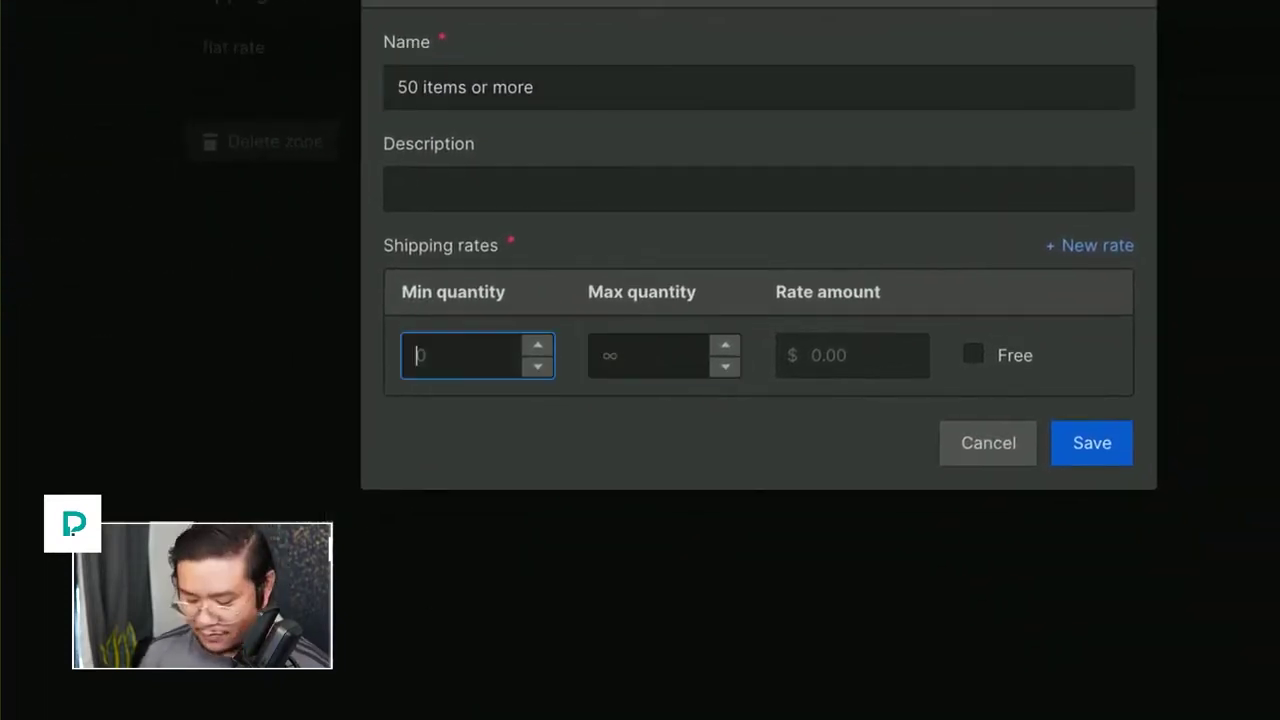
text(50)
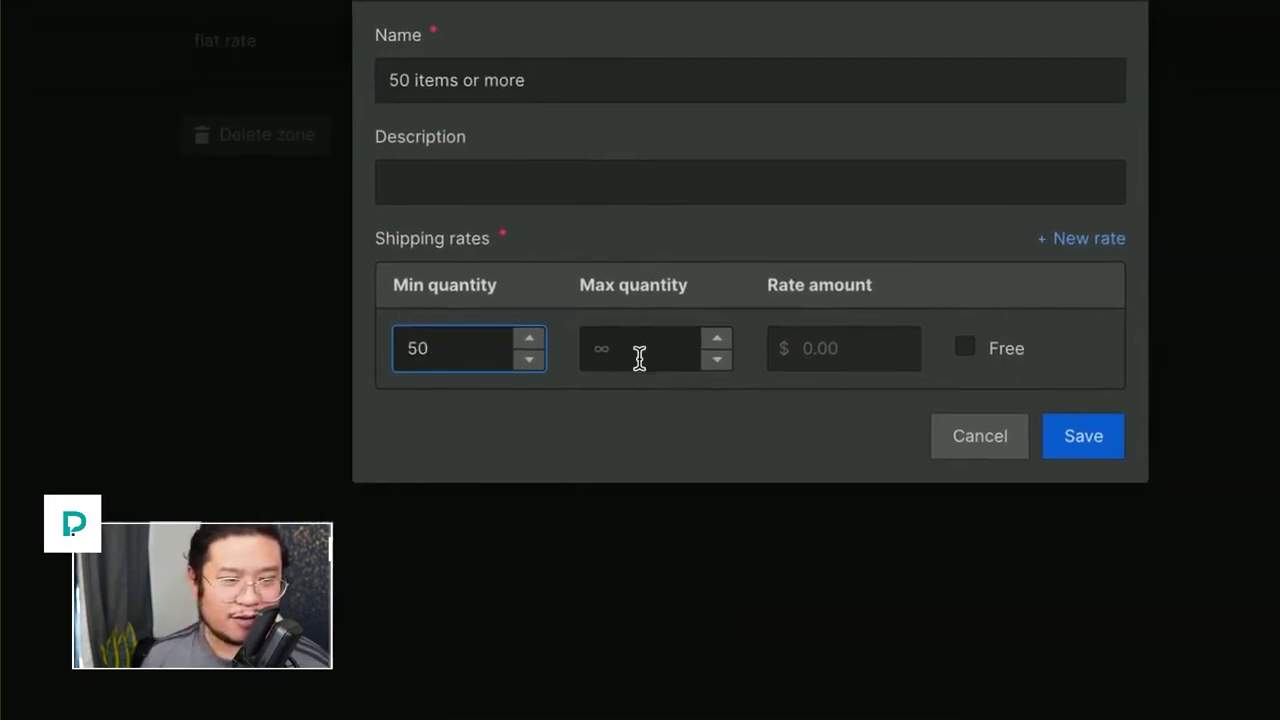
click(973, 354)
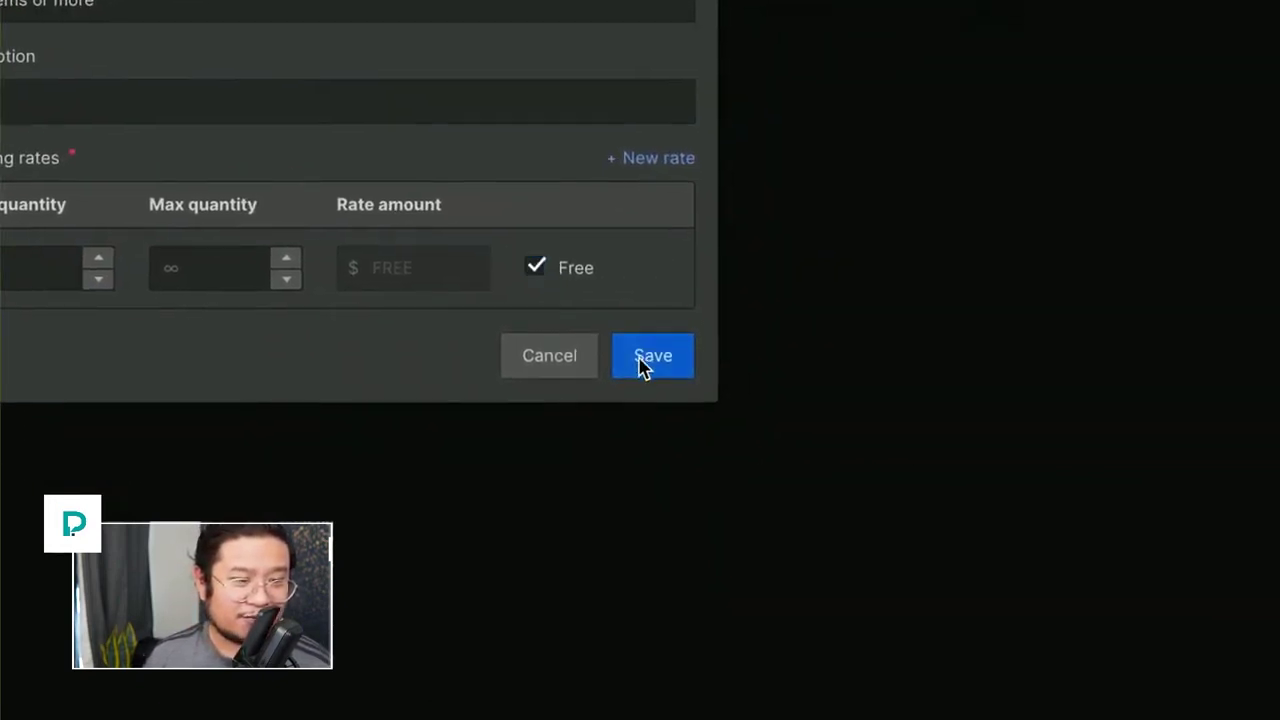
click(752, 455)
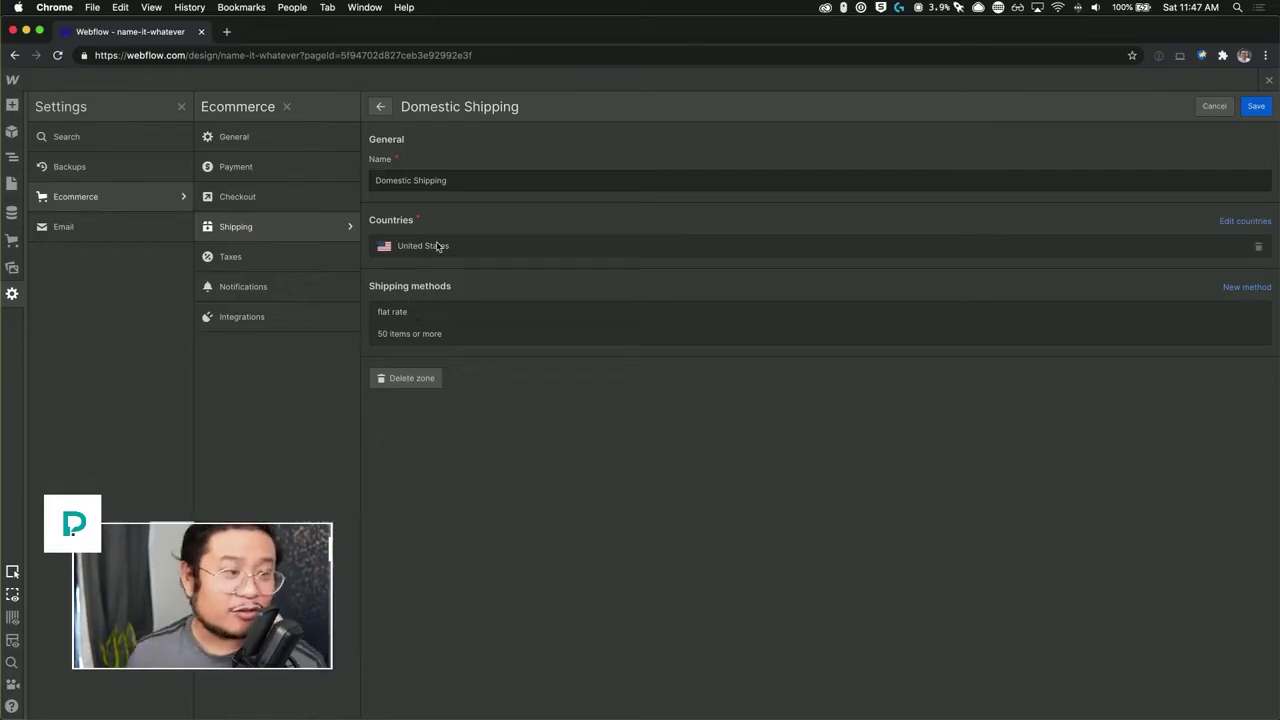
Step: Look over the zone's selectable countries, and save the Domestic Shipping changes on leaving for the Taxes settings
click(1224, 224)
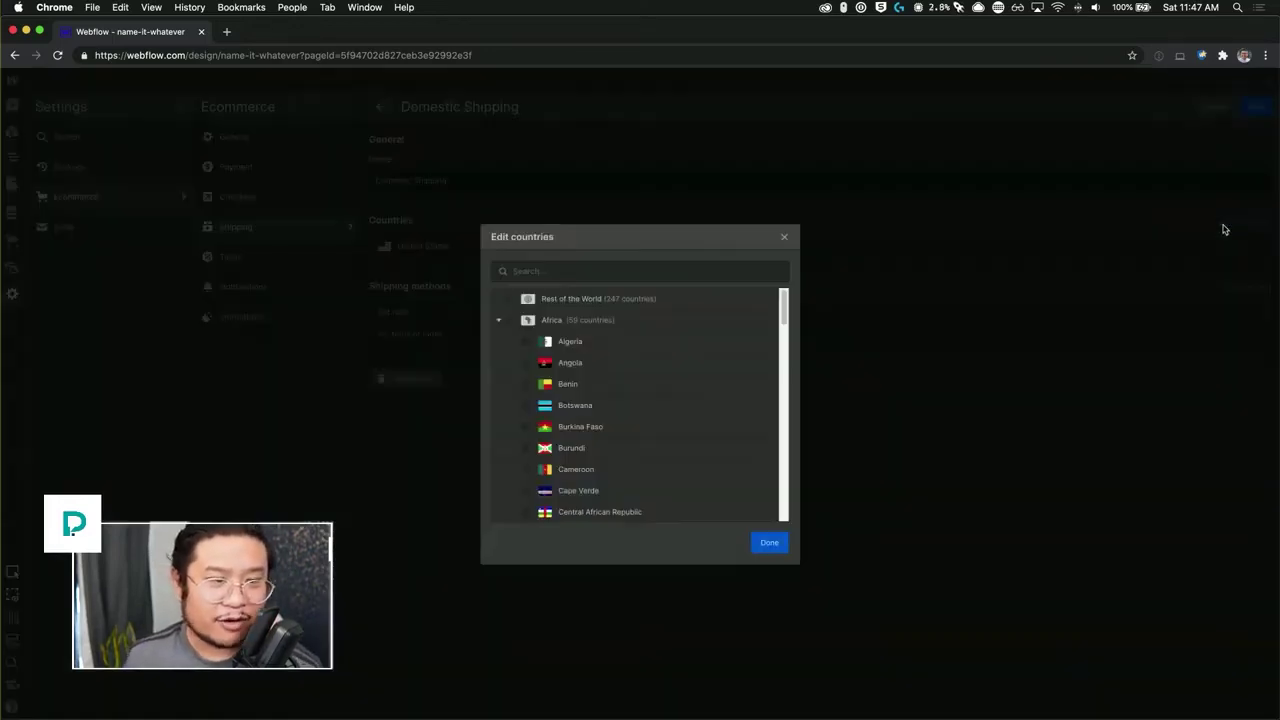
click(785, 238)
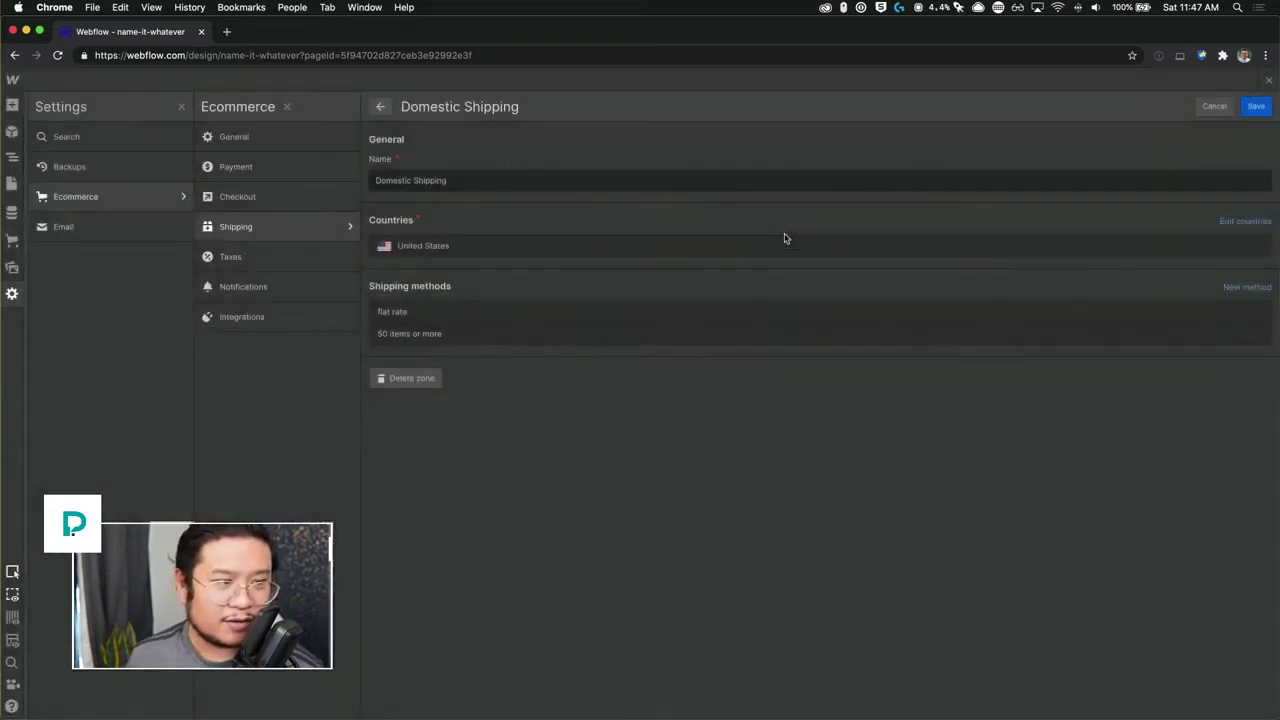
click(244, 262)
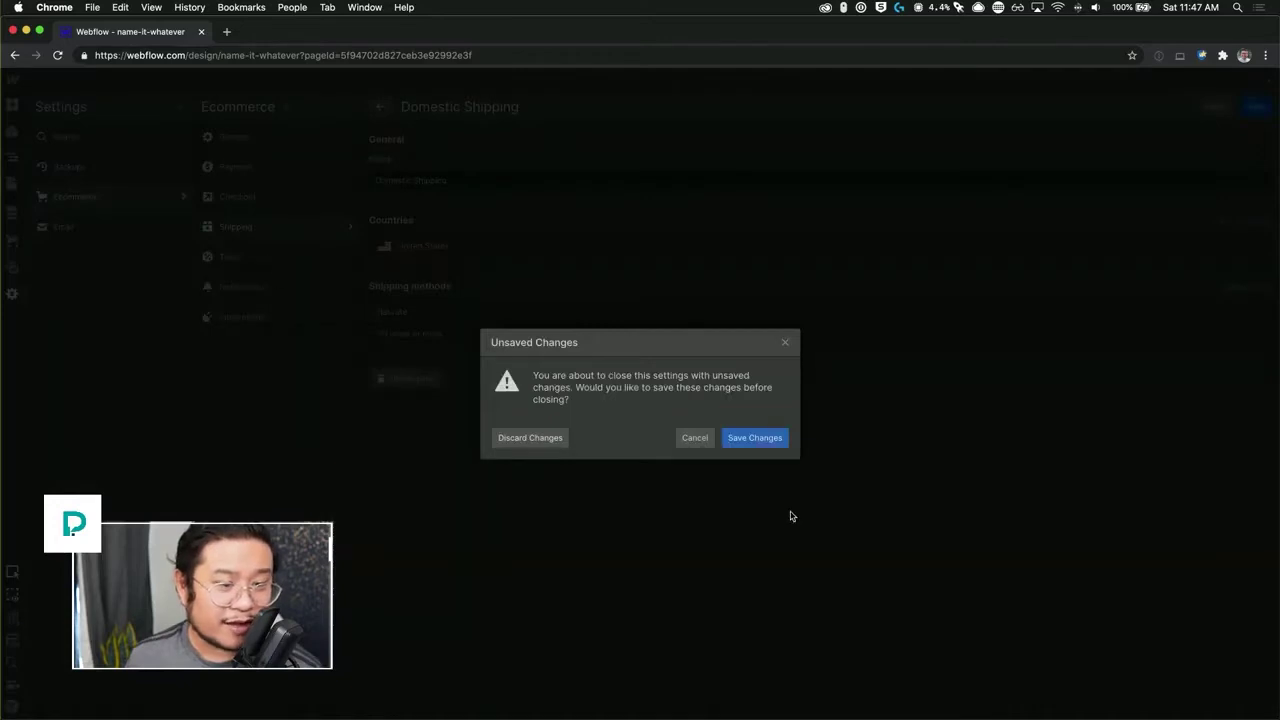
click(756, 440)
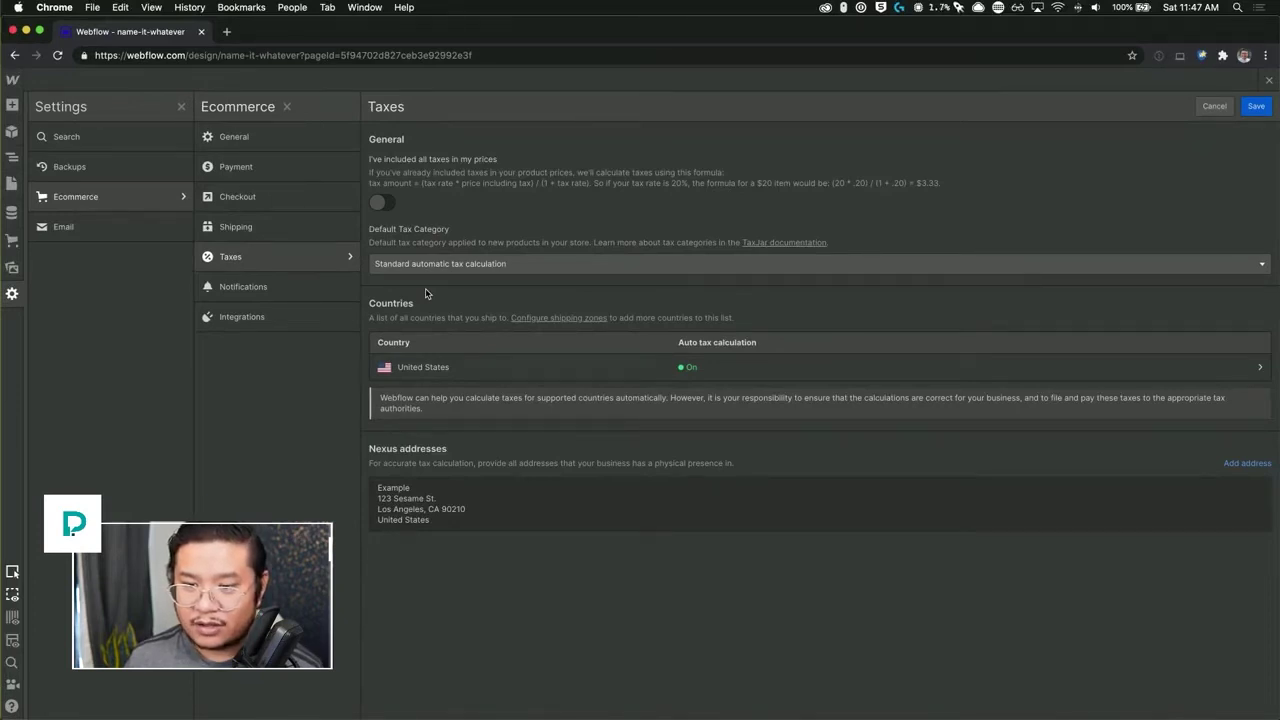
Step: Open the Order received notification in the Ecommerce settings and review who receives it
click(275, 287)
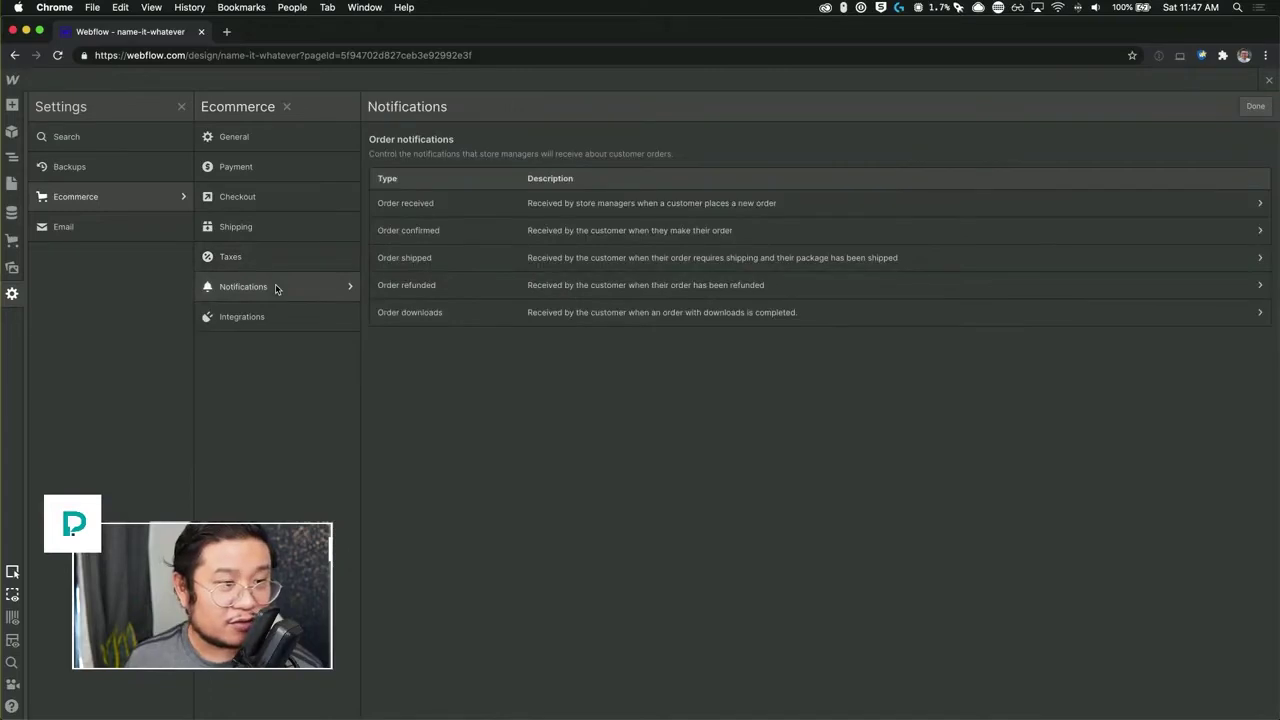
click(509, 213)
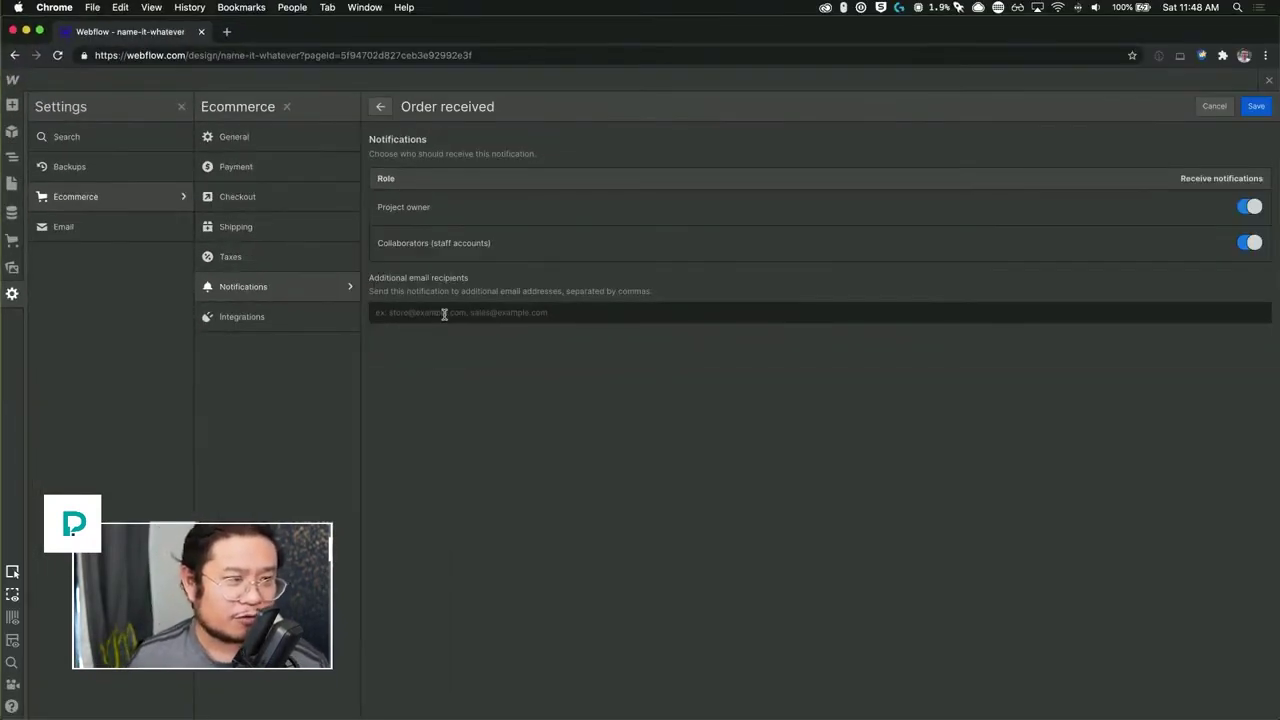
Step: Add an option set named "Size" to the Drink Fig & Lime product
click(268, 206)
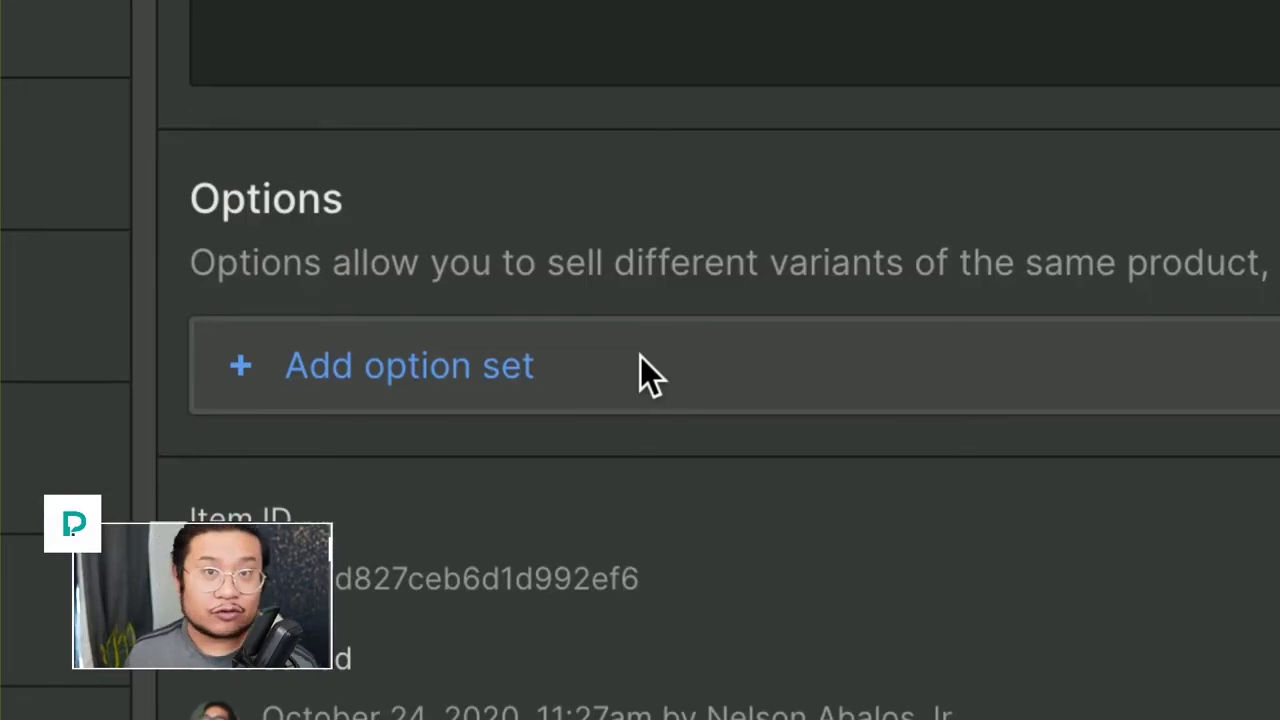
click(640, 360)
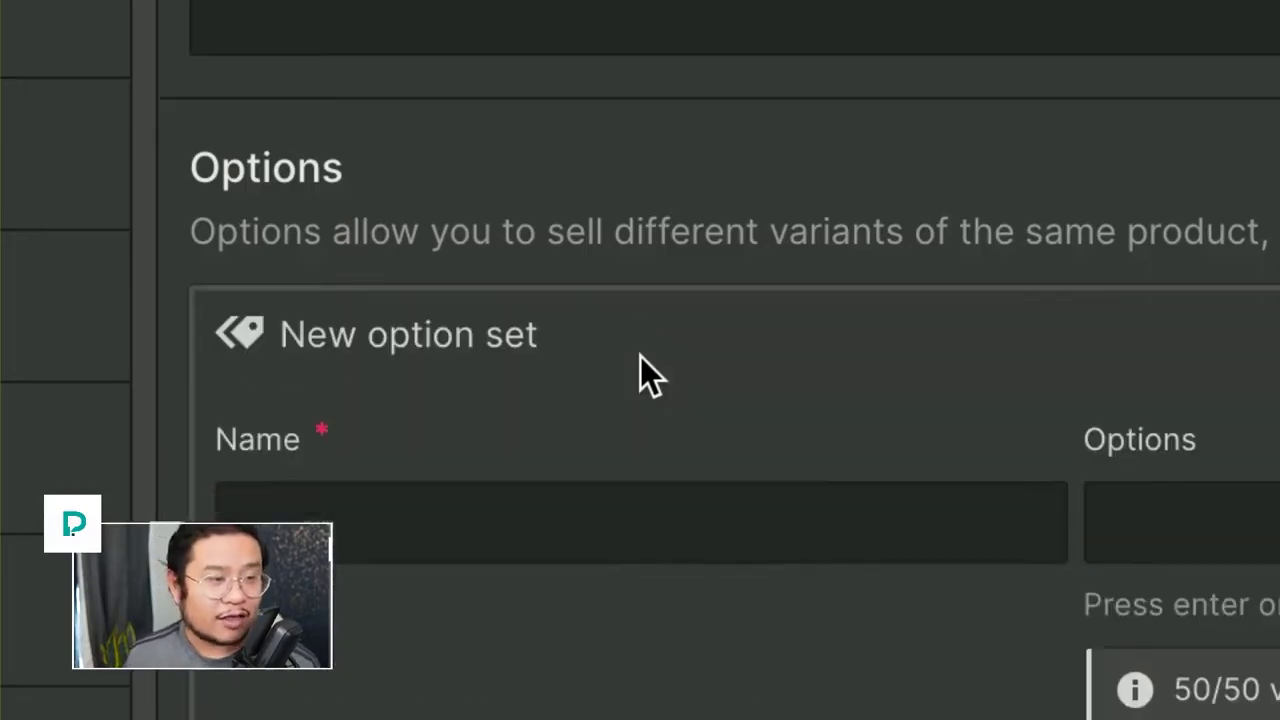
scroll(639, 434, up, 15)
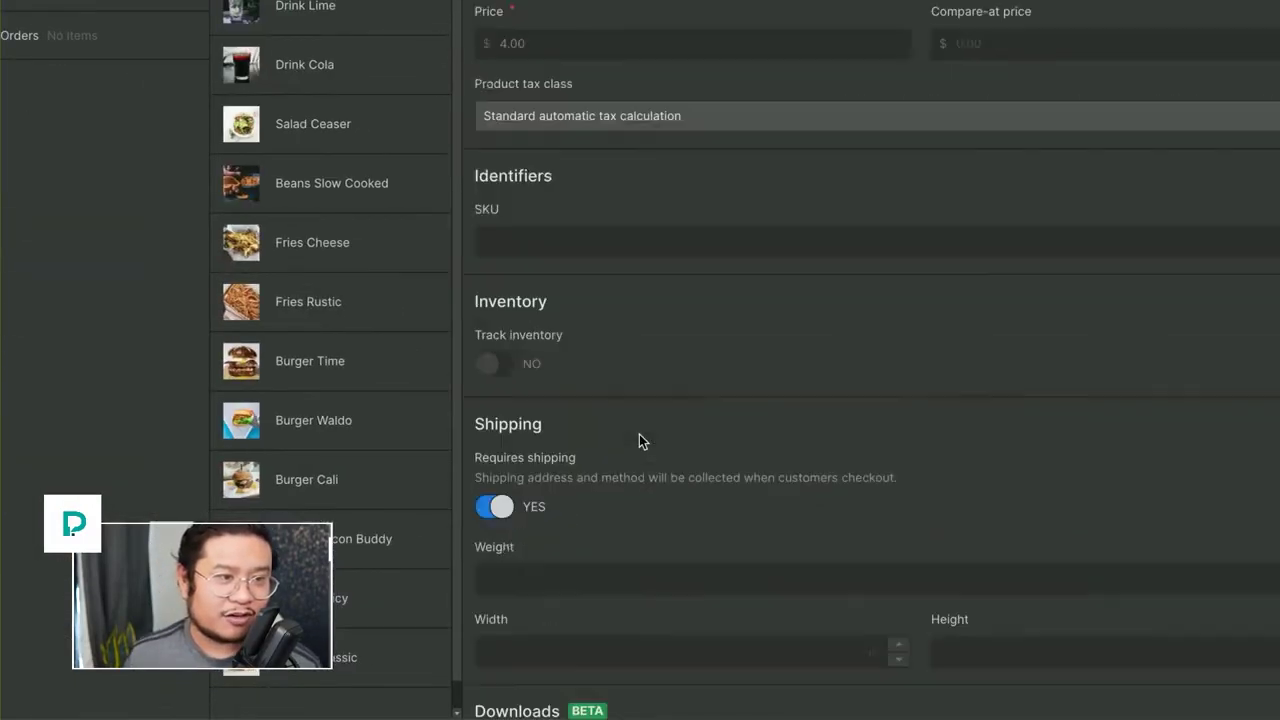
scroll(639, 434, up, 1)
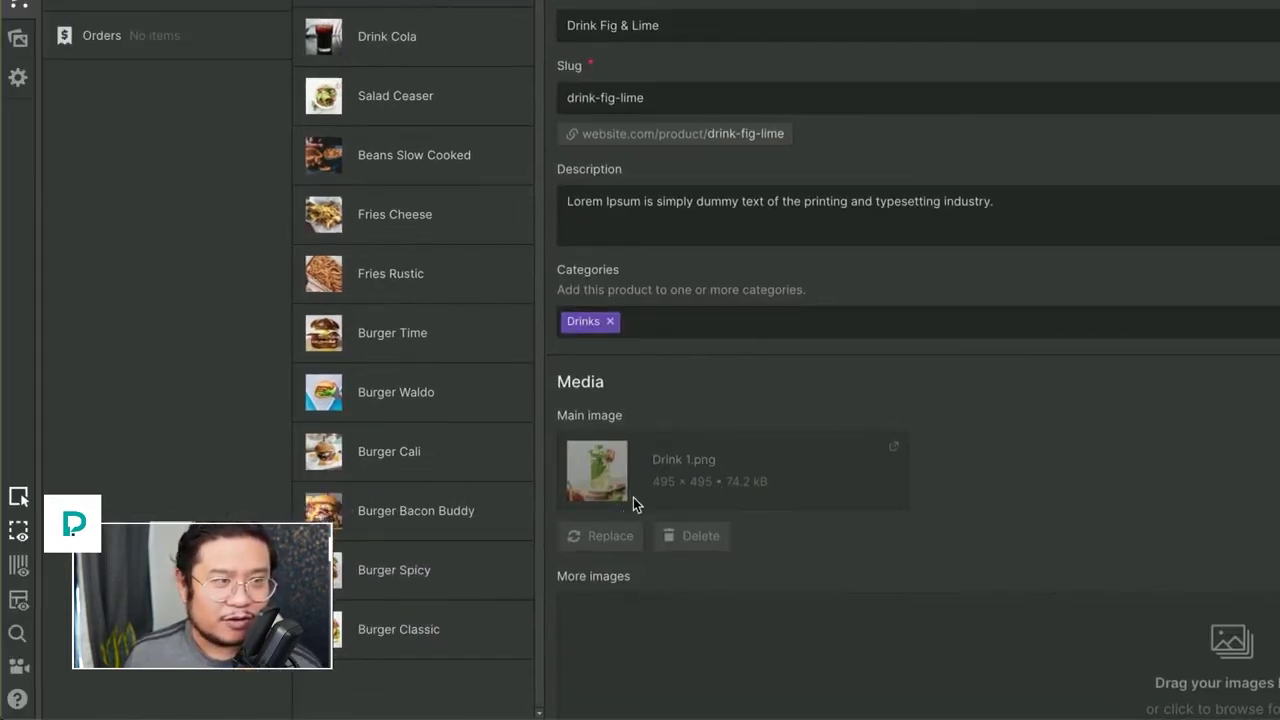
scroll(639, 487, down, 12)
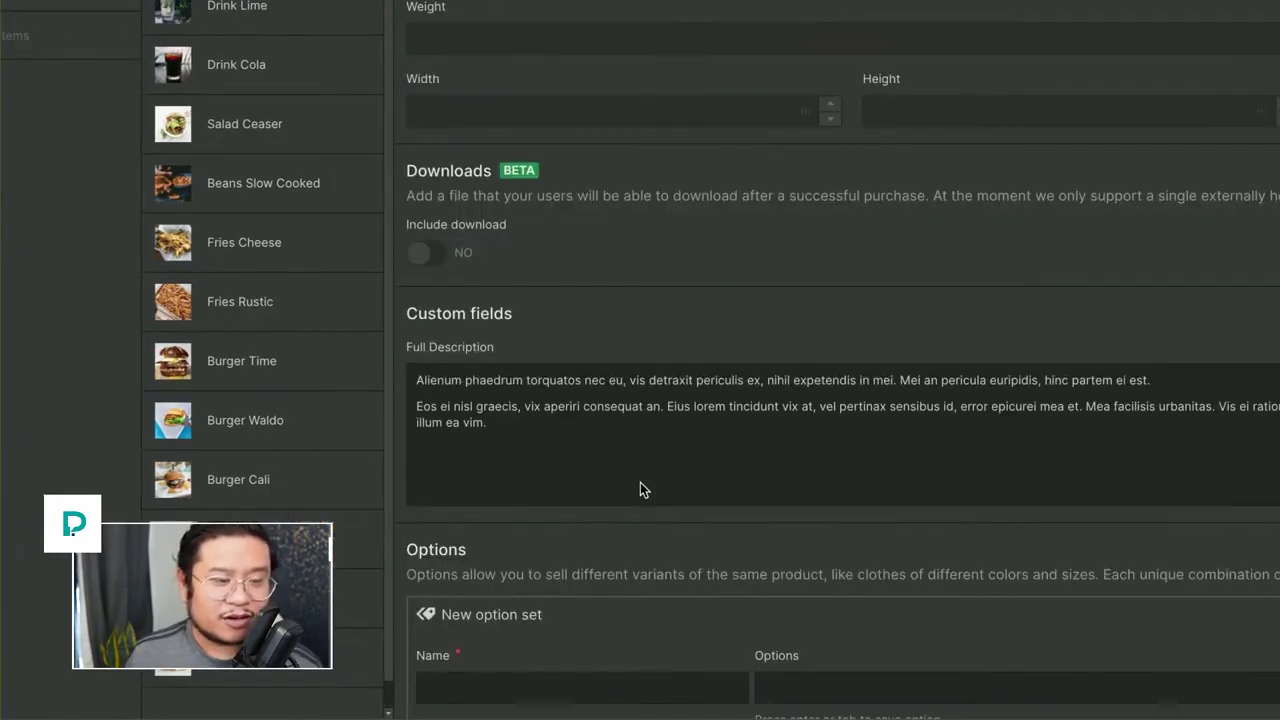
scroll(640, 489, down, 3)
click(557, 390)
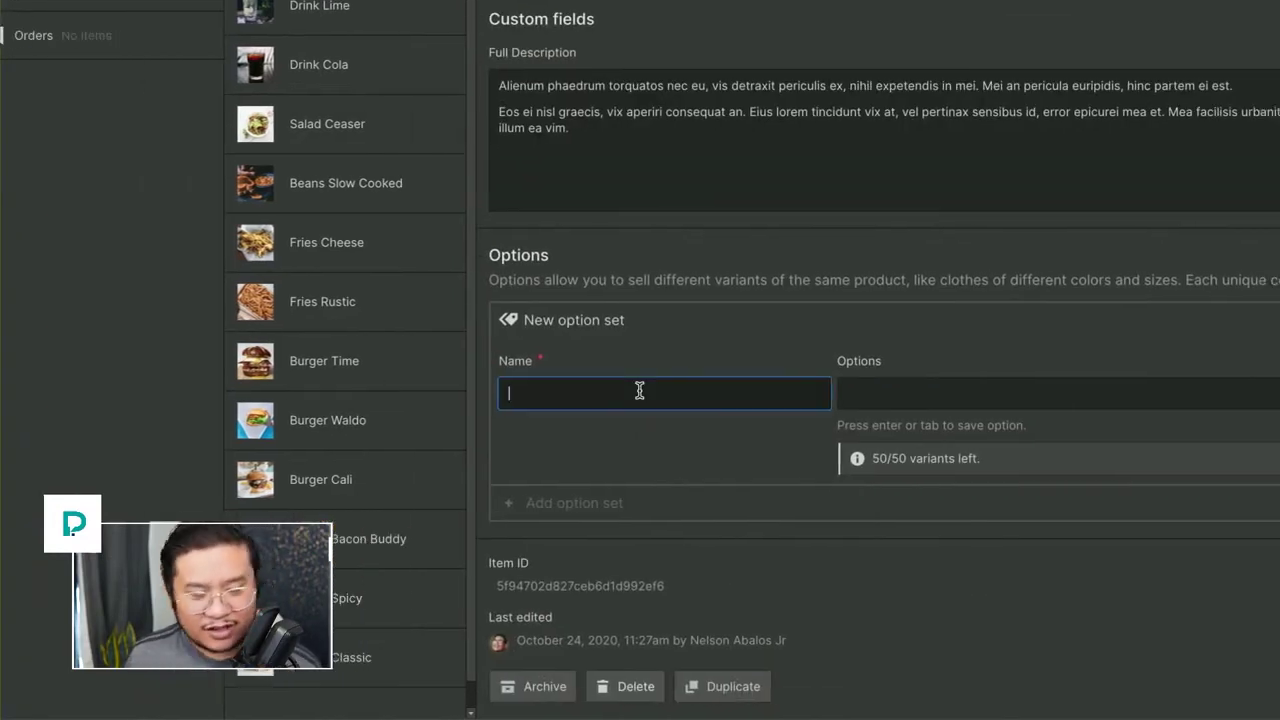
text(Sizes)
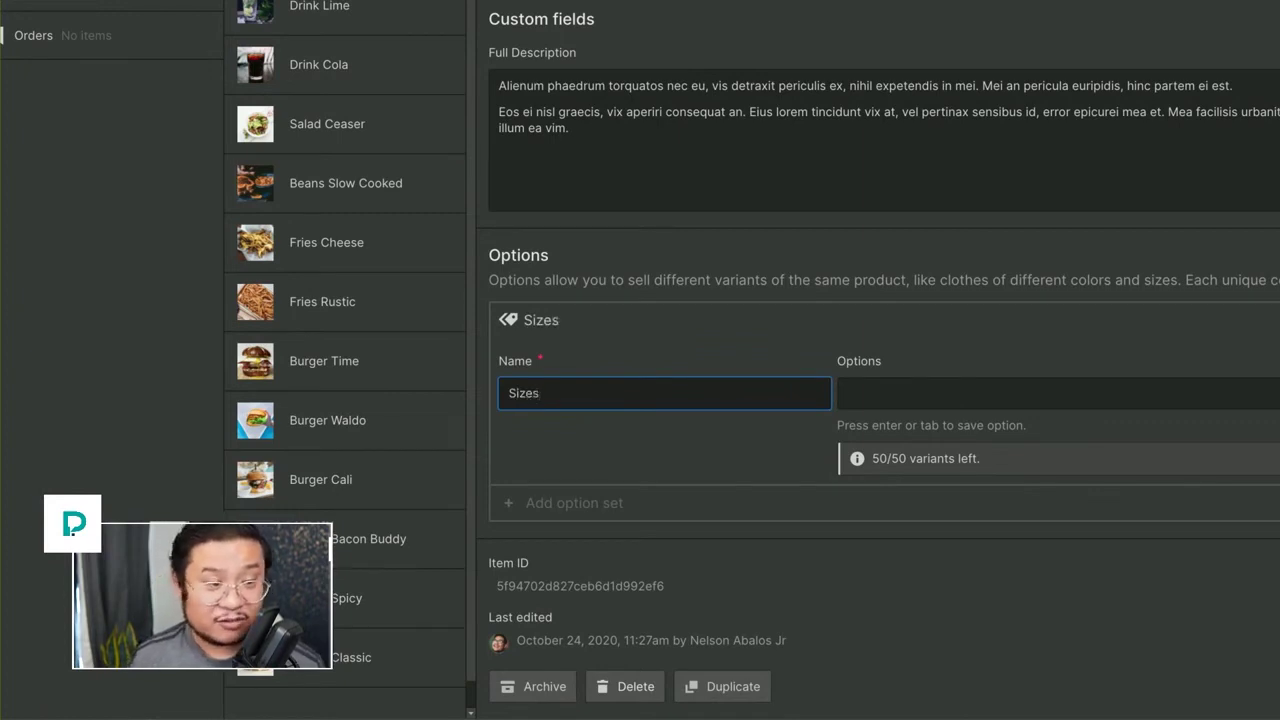
key(BackSpace)
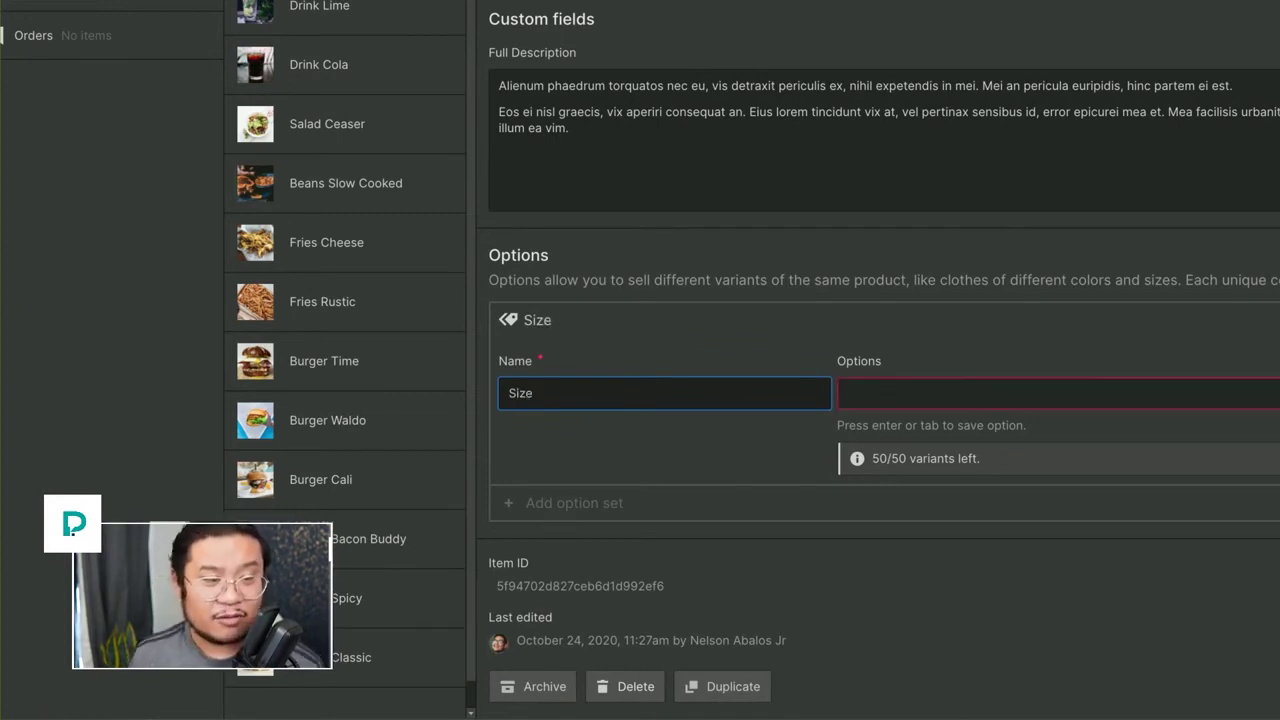
Step: Add the options Small, Medium, Extra Medium and Large to the Size option set
click(980, 398)
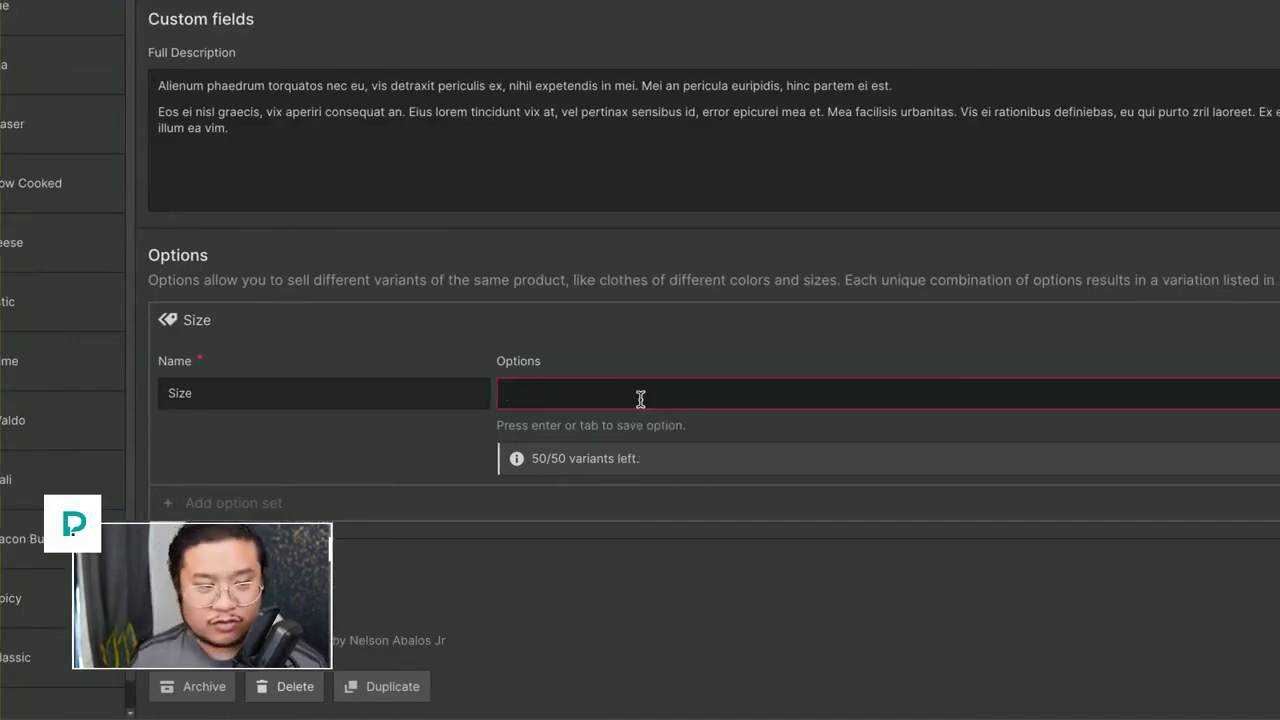
text(Small)
key(Return)
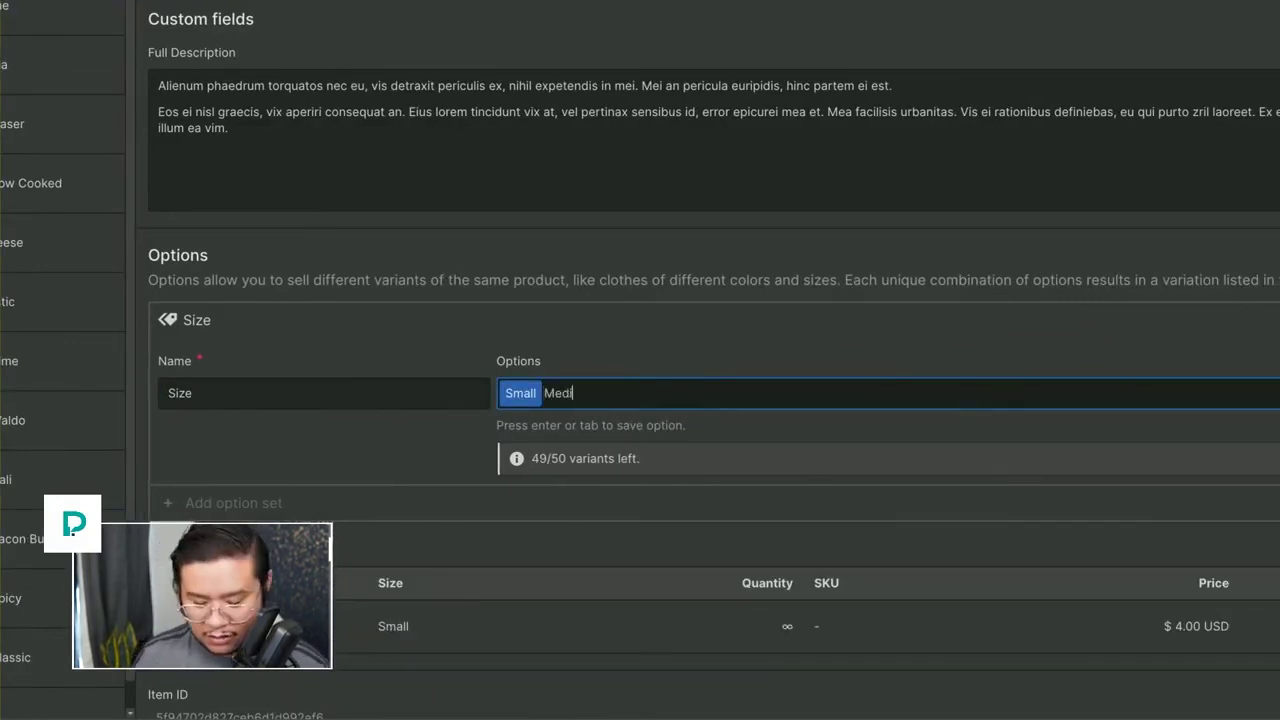
key(Return)
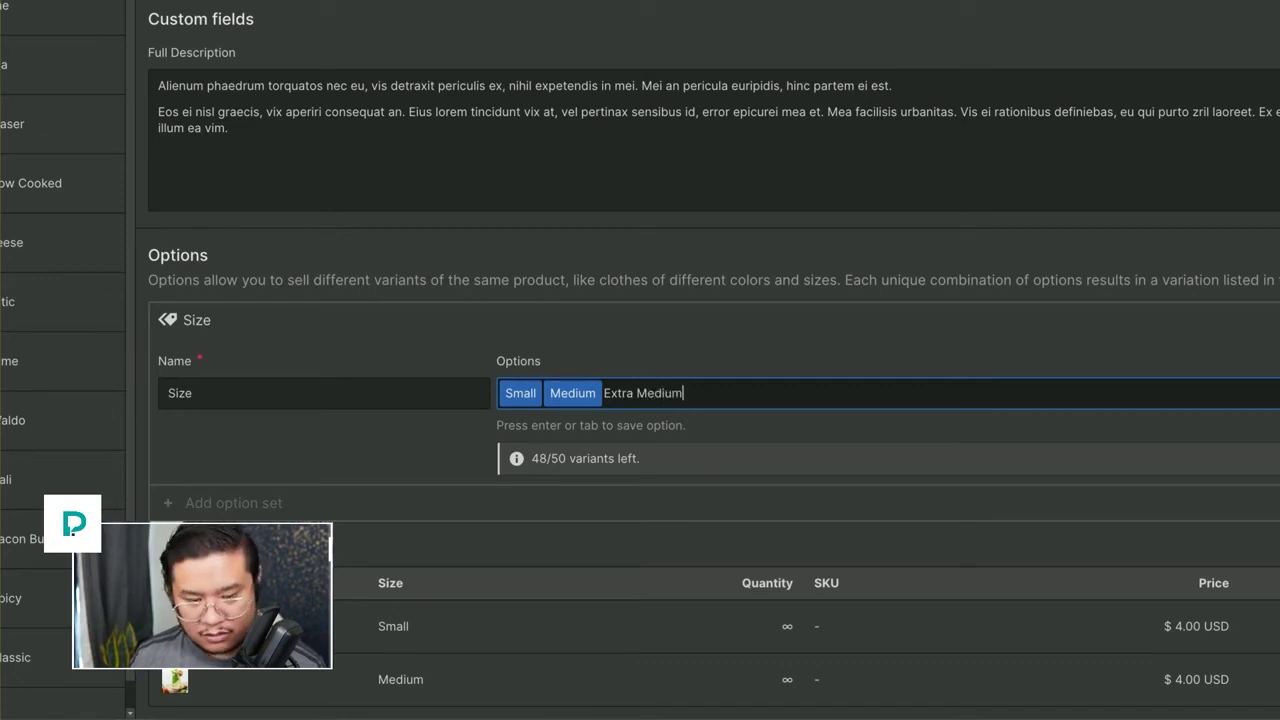
key(Return)
text(Lar)
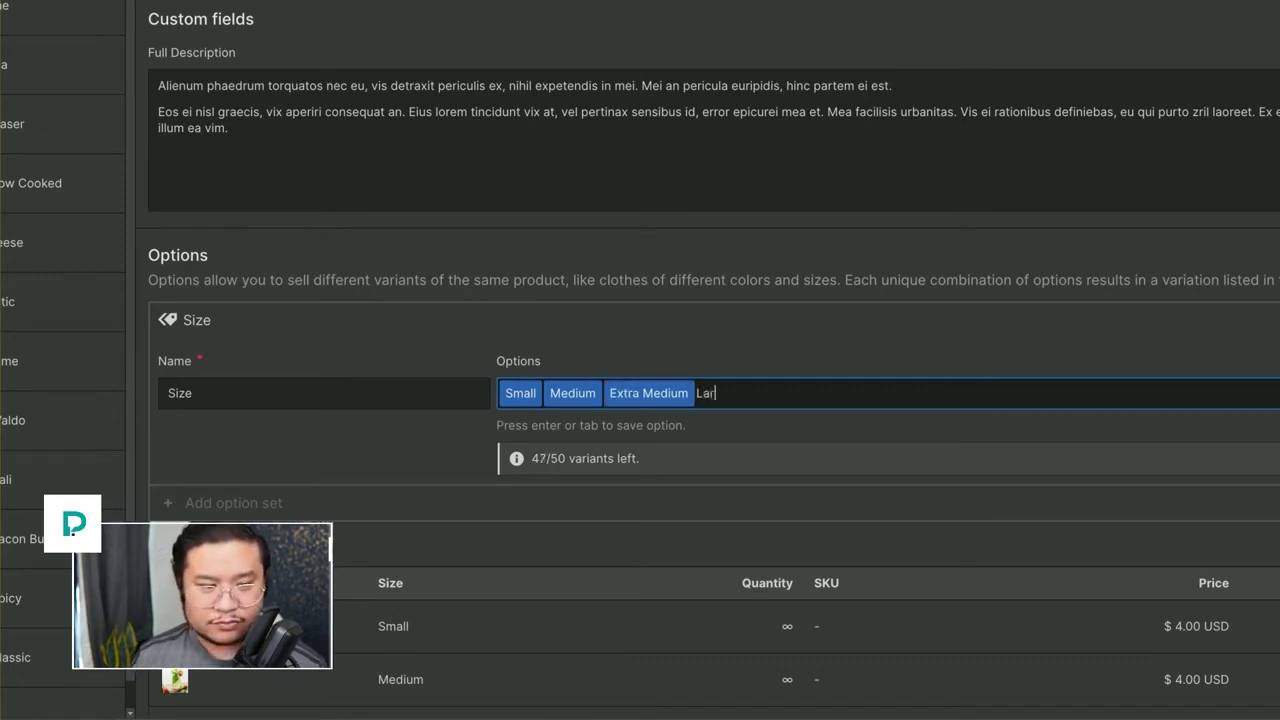
text(ge)
key(Return)
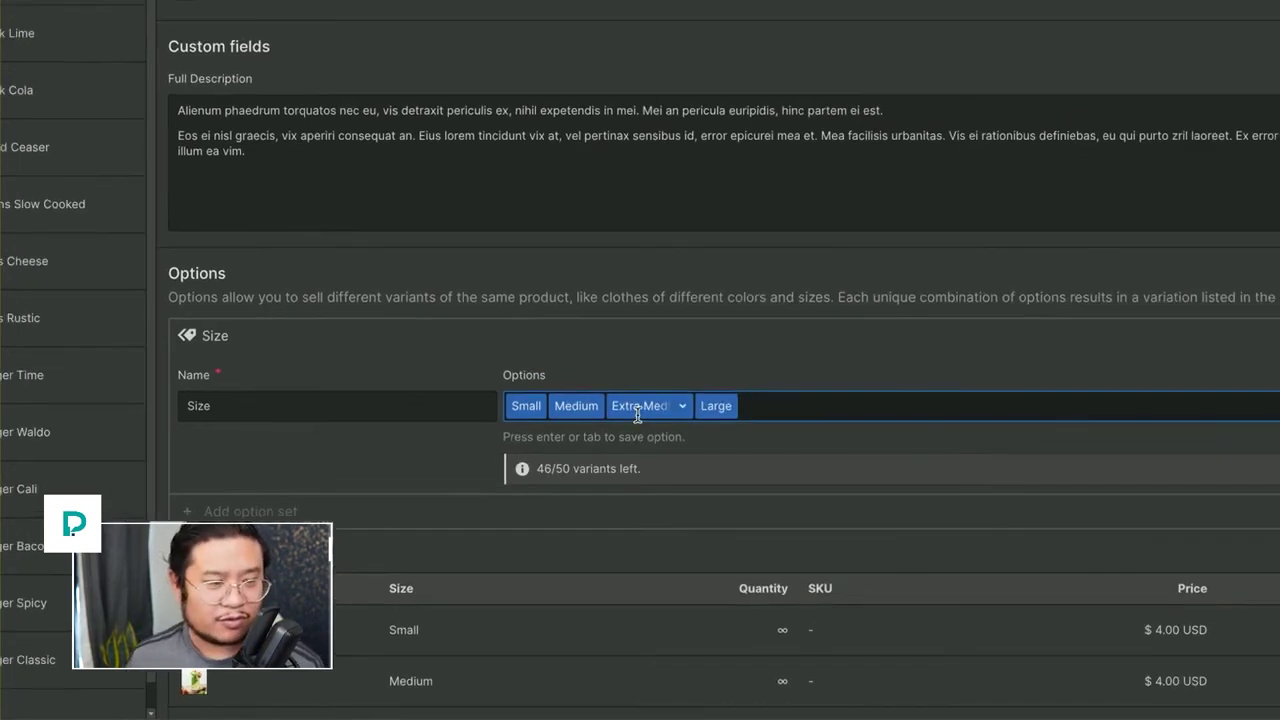
Step: Look over the Medium variant's image, inventory and price fields, close the variant, and save the Drink Fig & Lime product
scroll(640, 568, down, 3)
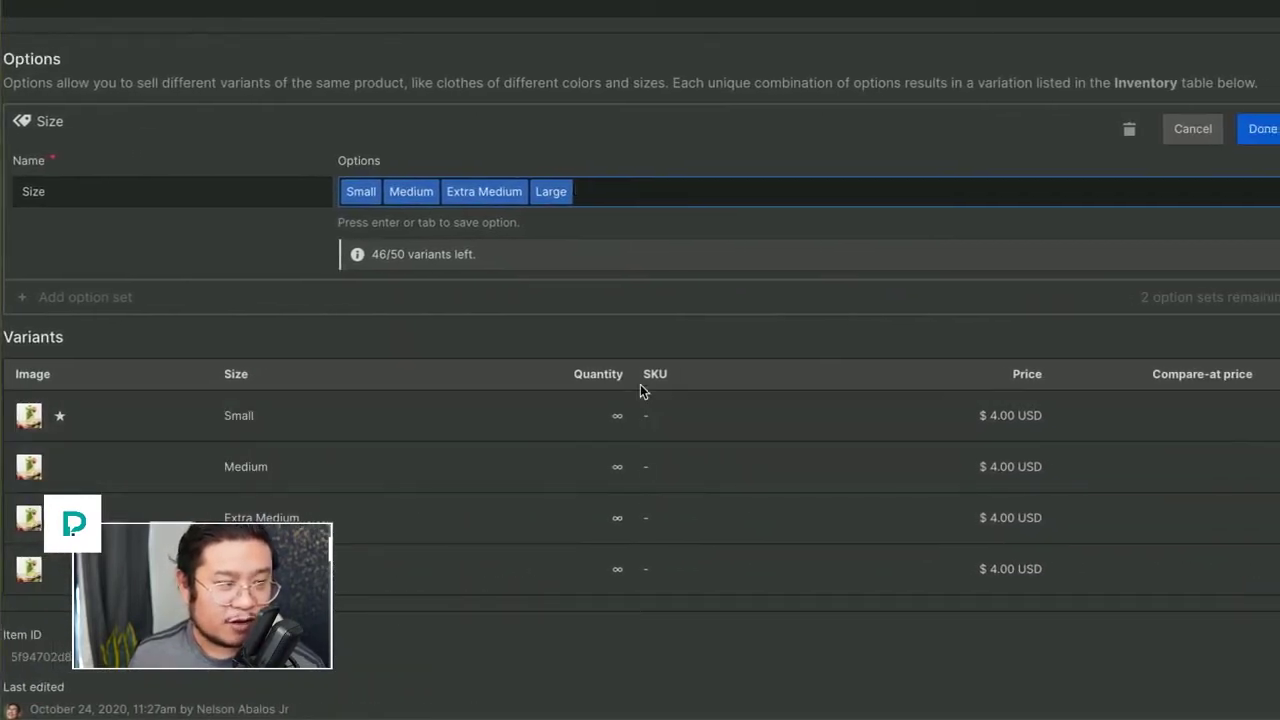
click(83, 477)
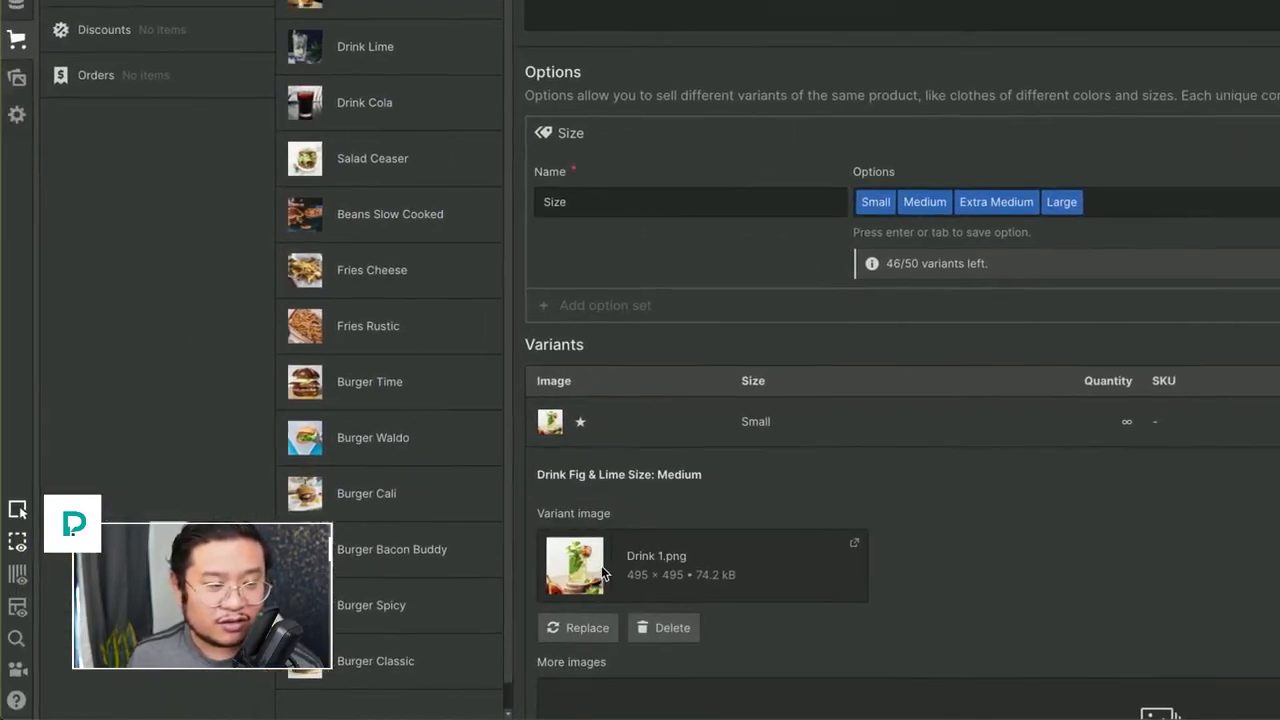
scroll(545, 600, down, 5)
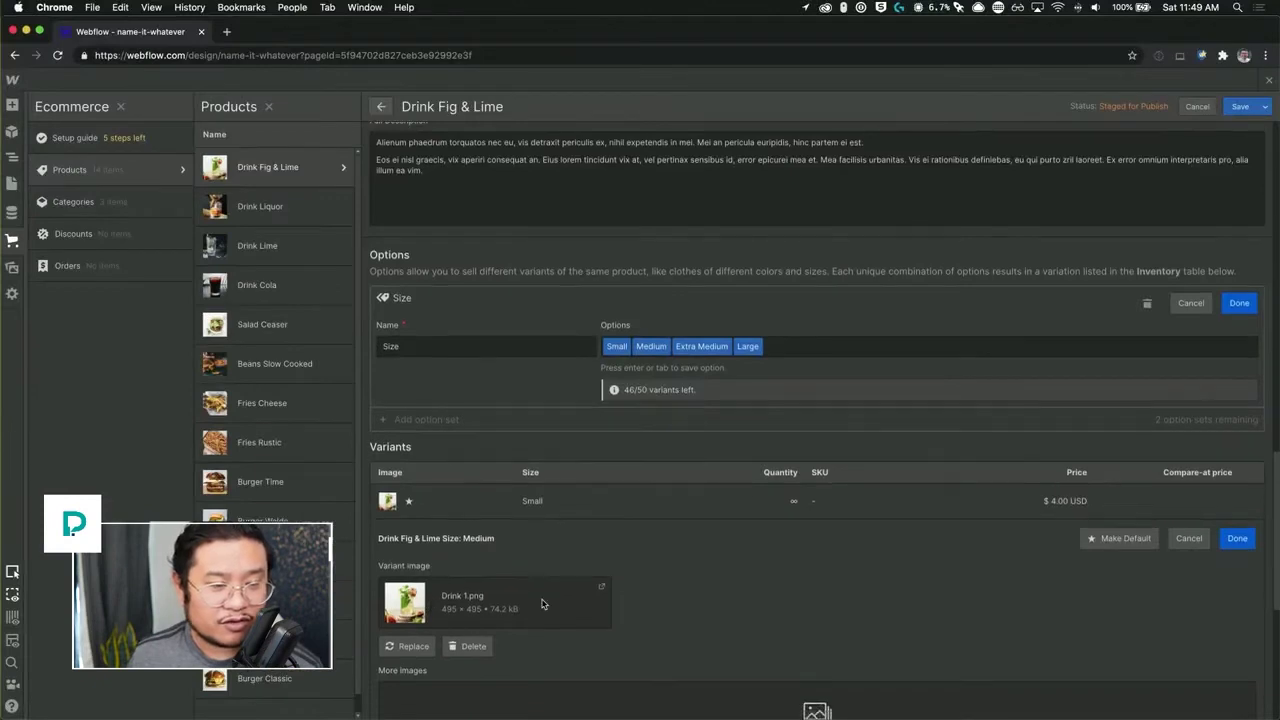
scroll(548, 600, down, 3)
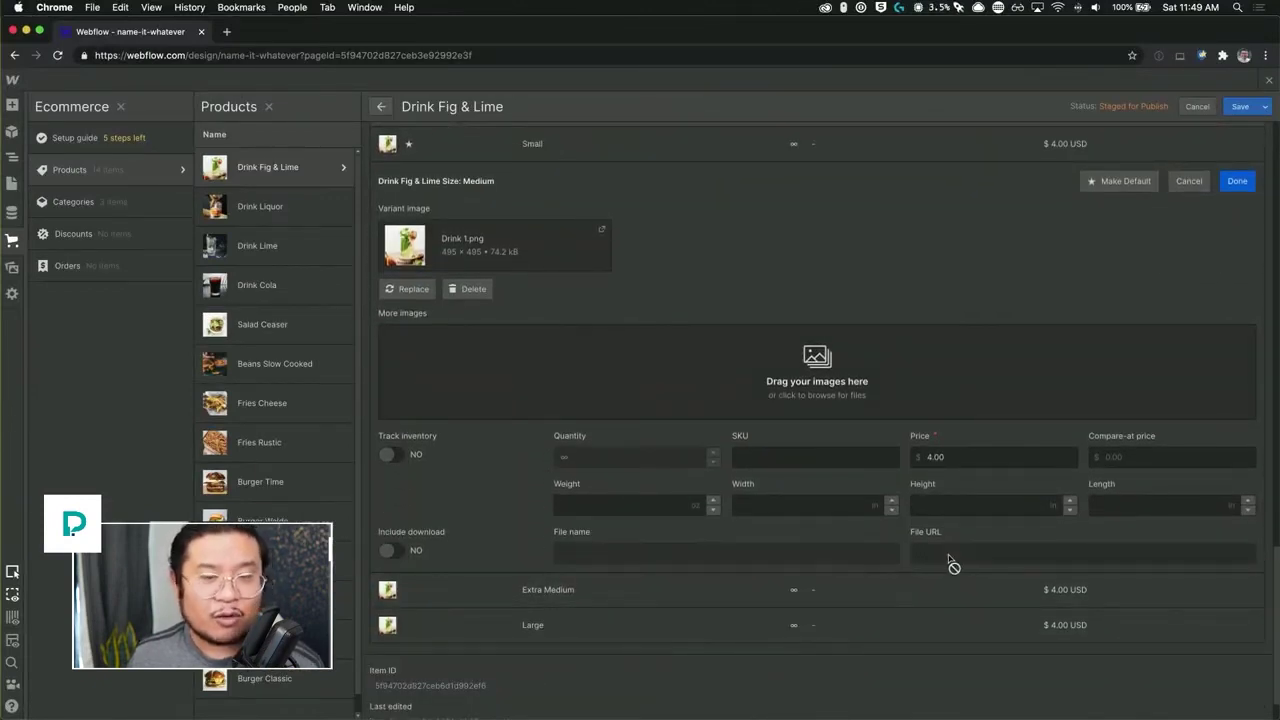
click(1240, 184)
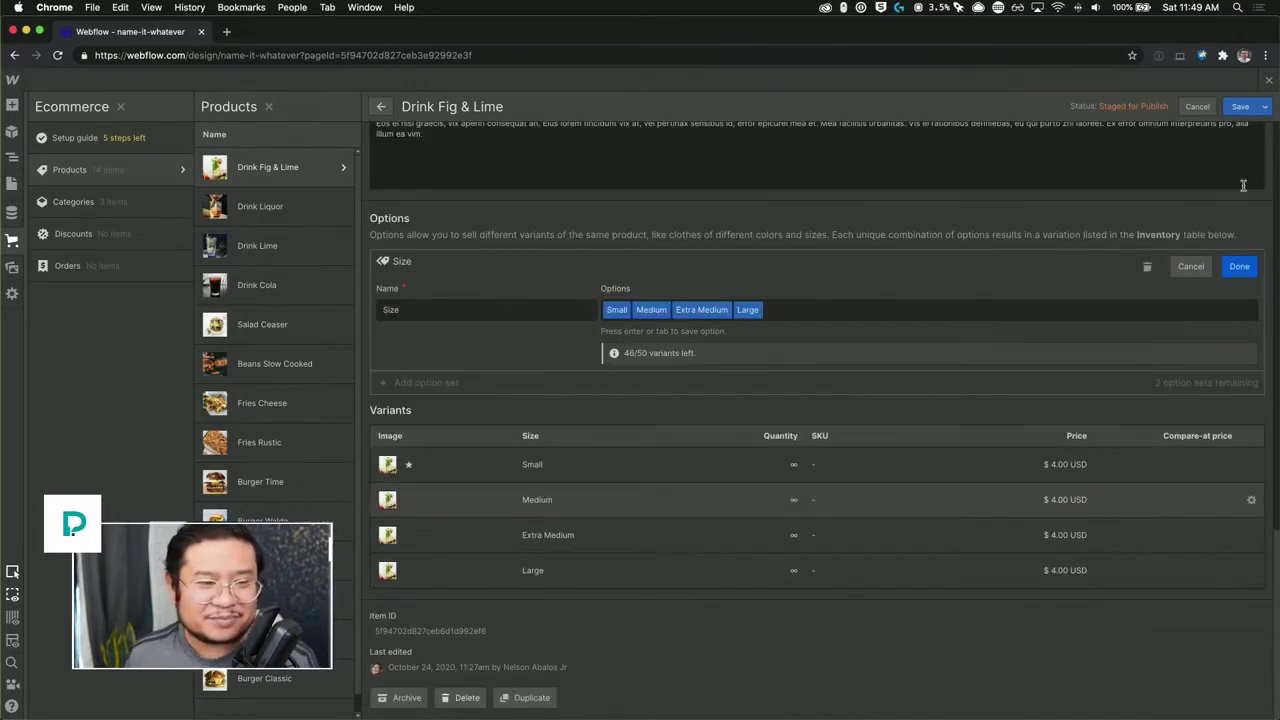
click(1240, 106)
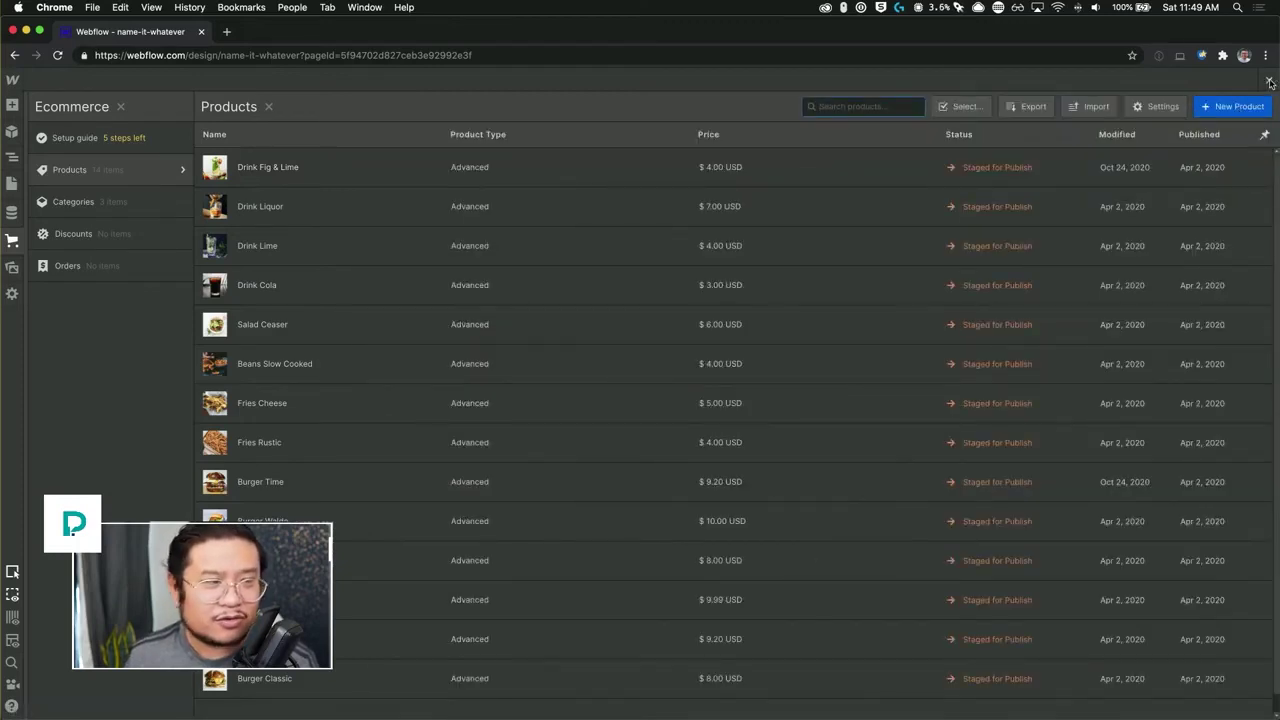
Step: Leave the Ecommerce products, open the Products Template page with Drink Fig & Lime as its product, and select the Size option element
click(1269, 81)
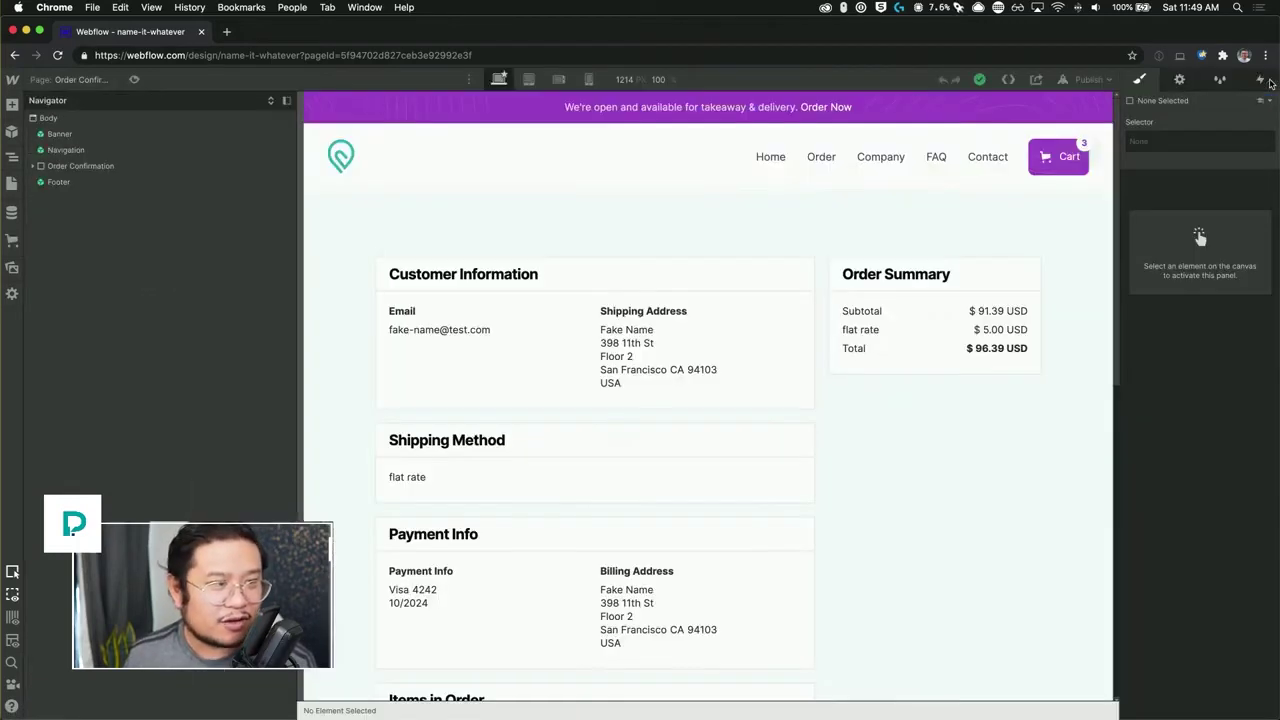
click(86, 79)
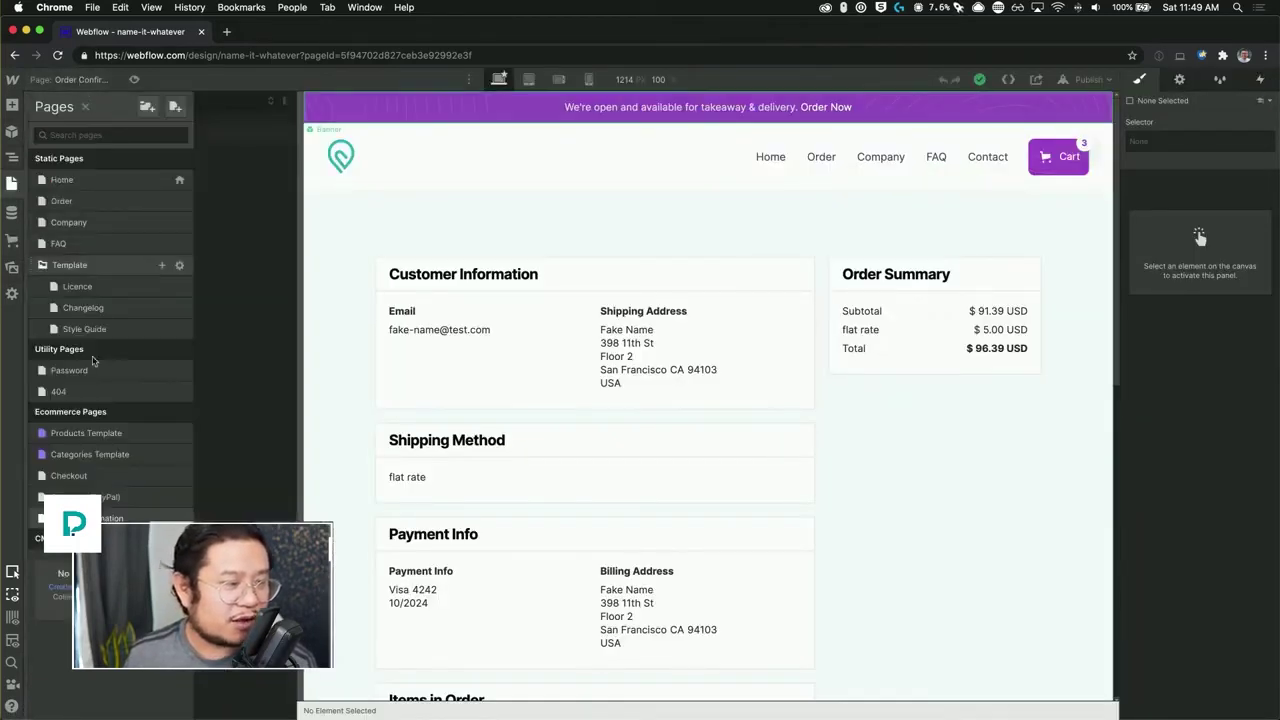
click(104, 436)
scroll(334, 453, down, 2)
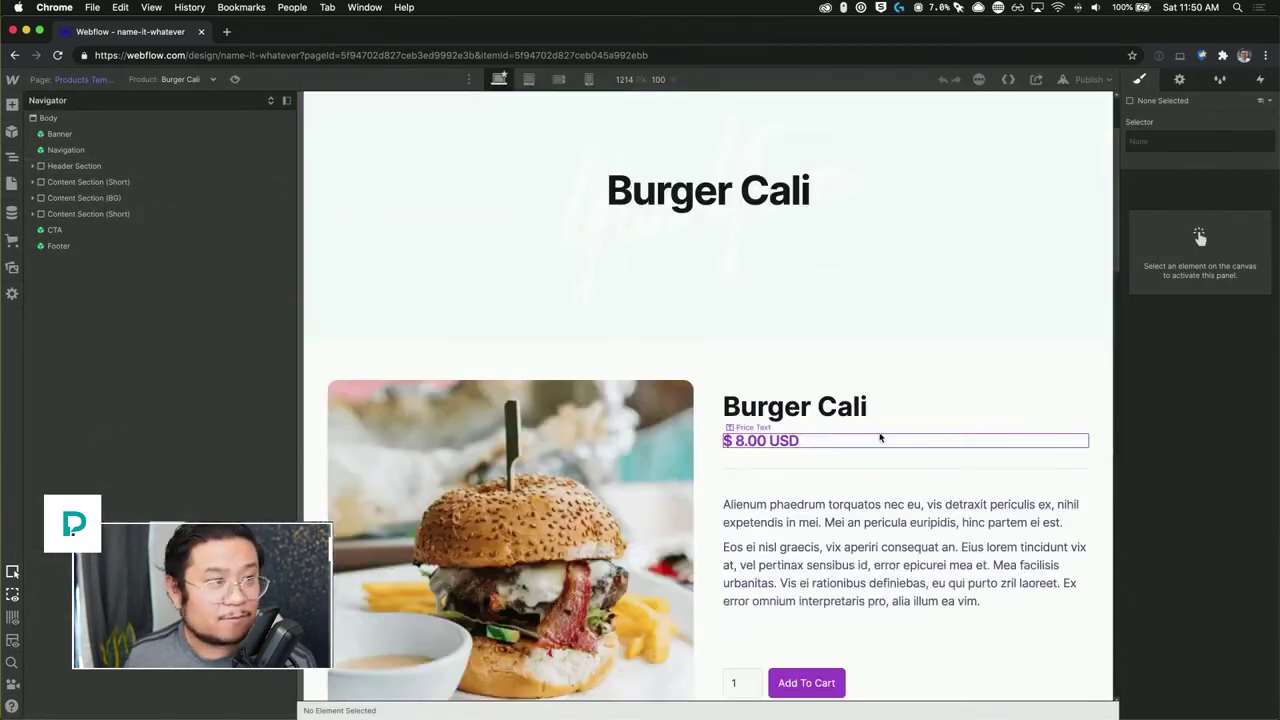
click(180, 80)
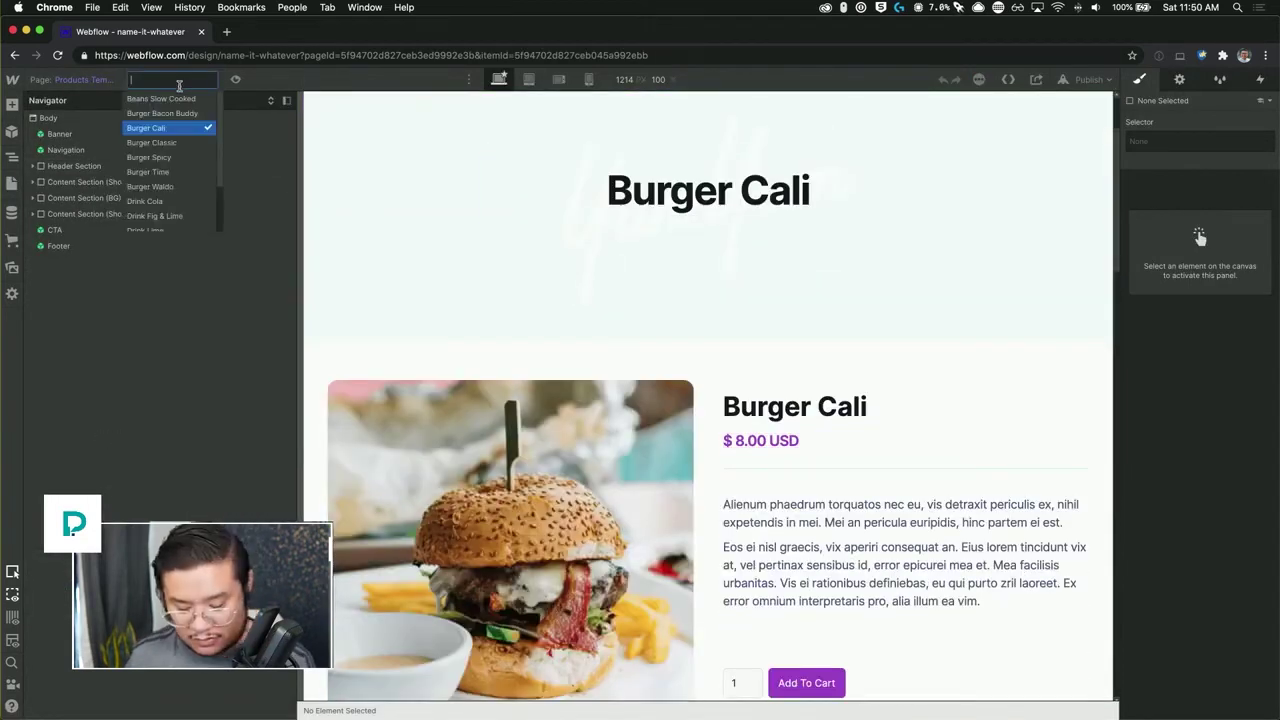
text(fig)
click(173, 102)
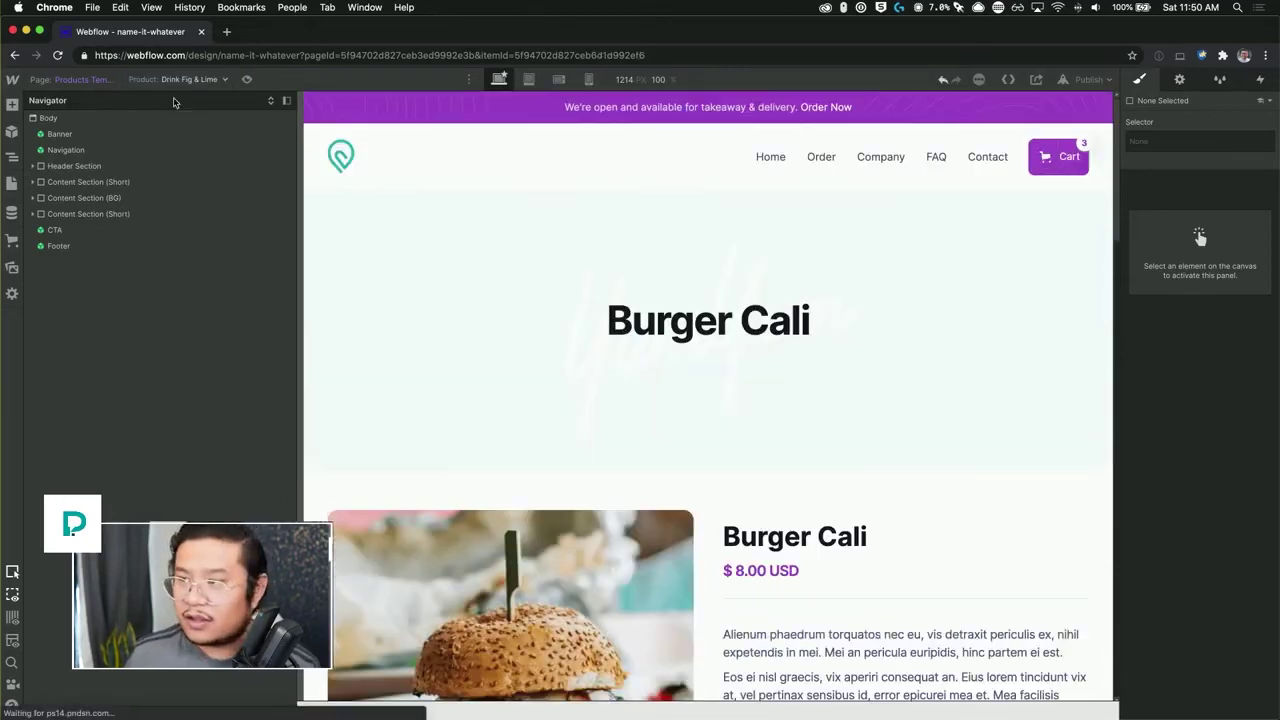
scroll(758, 455, down, 3)
scroll(758, 455, down, 3)
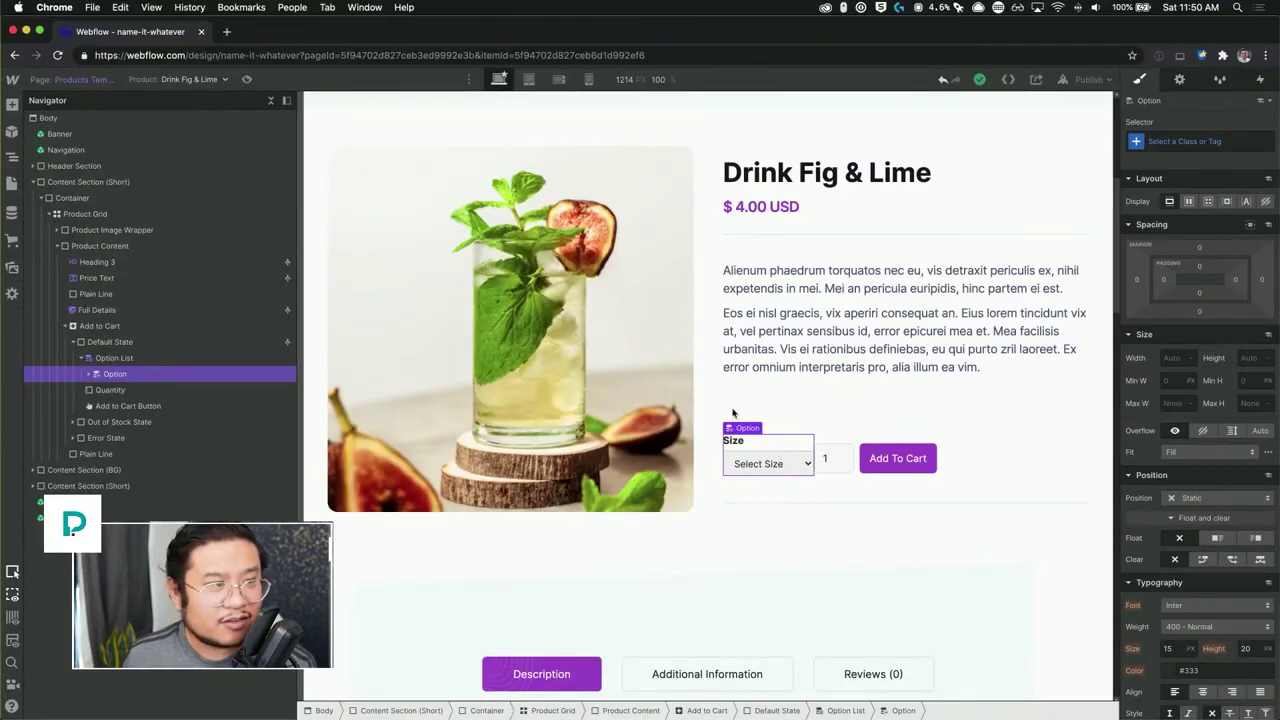
Step: Switch the template's product to Drink Cola to check its add-to-cart area, and return to Drink Fig & Lime
click(178, 79)
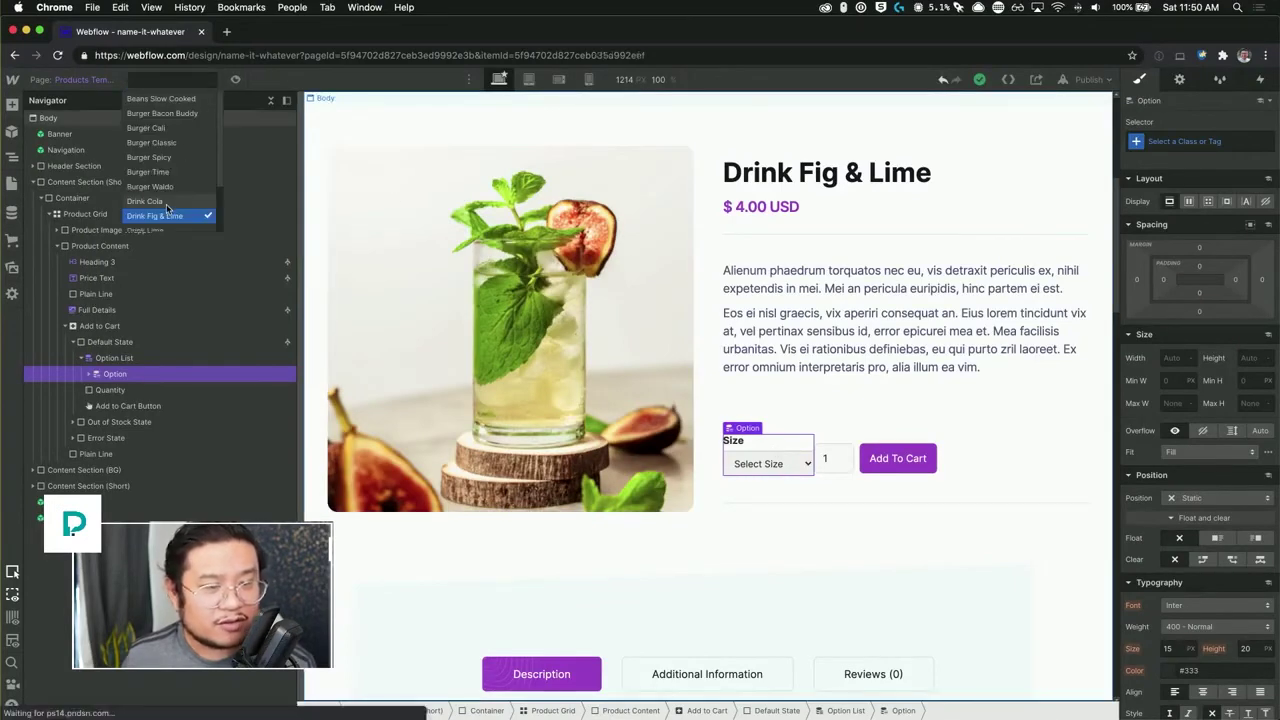
click(166, 202)
scroll(1000, 510, down, 5)
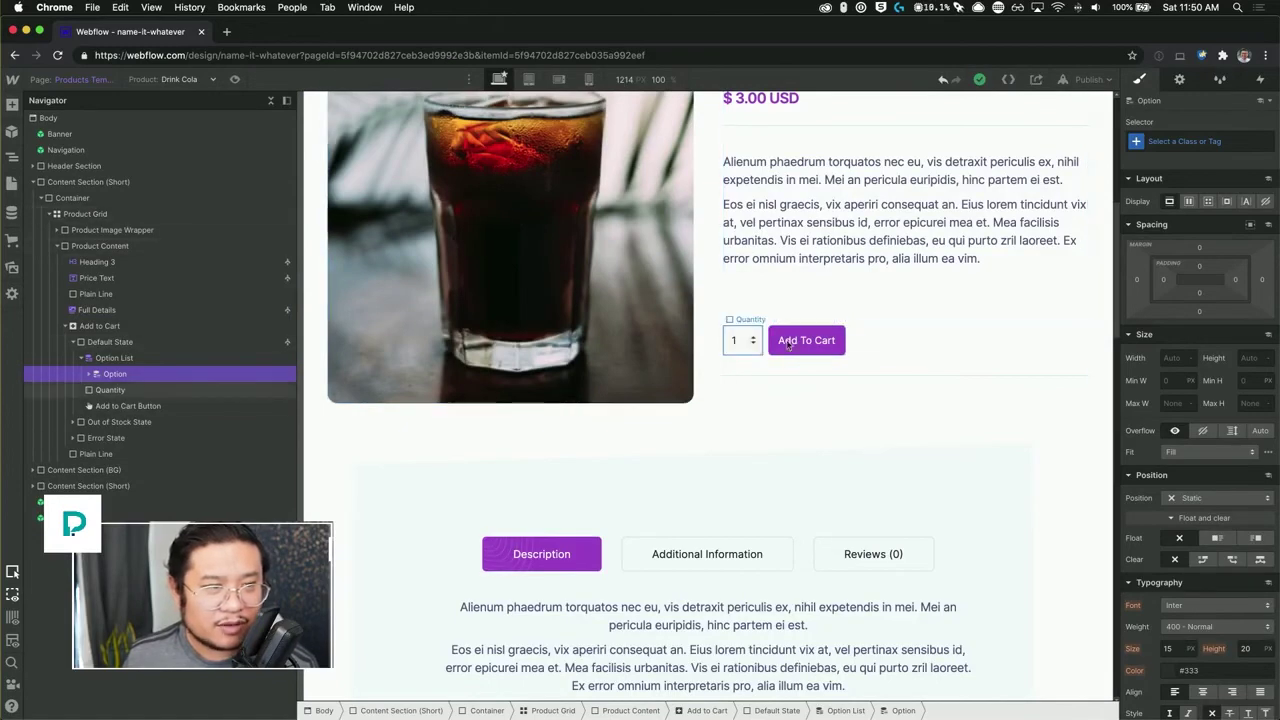
click(178, 79)
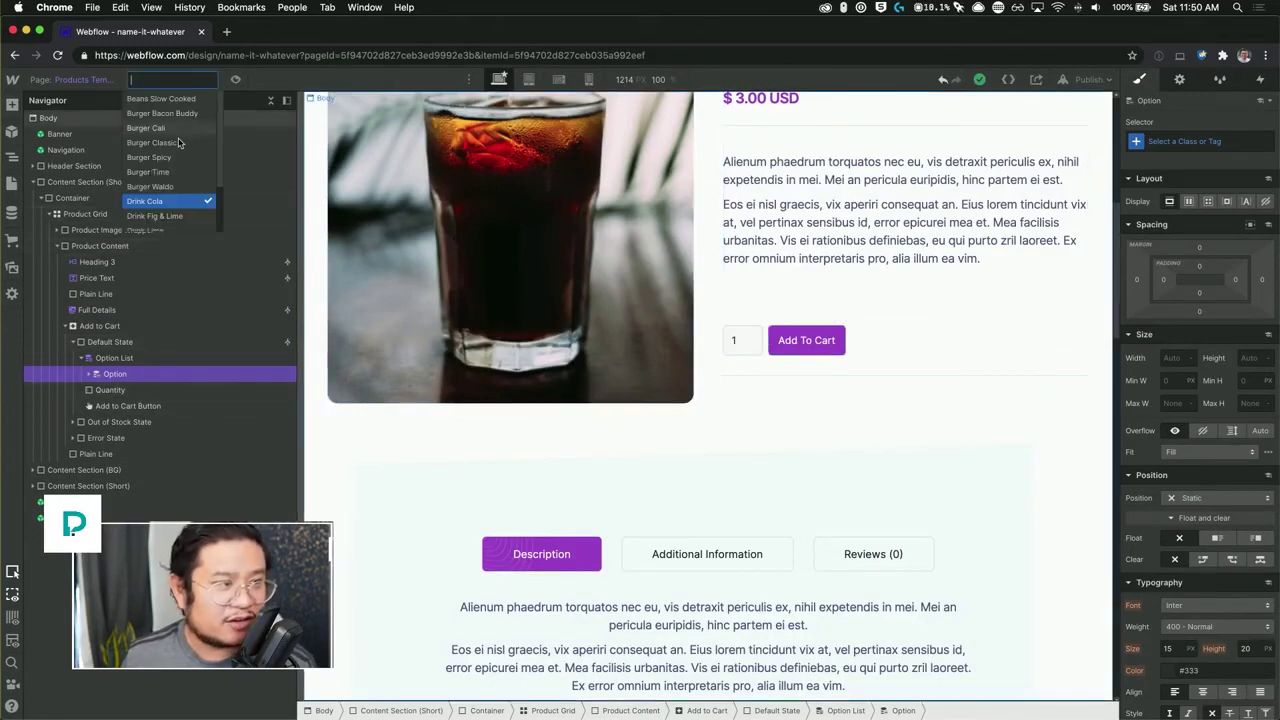
click(160, 216)
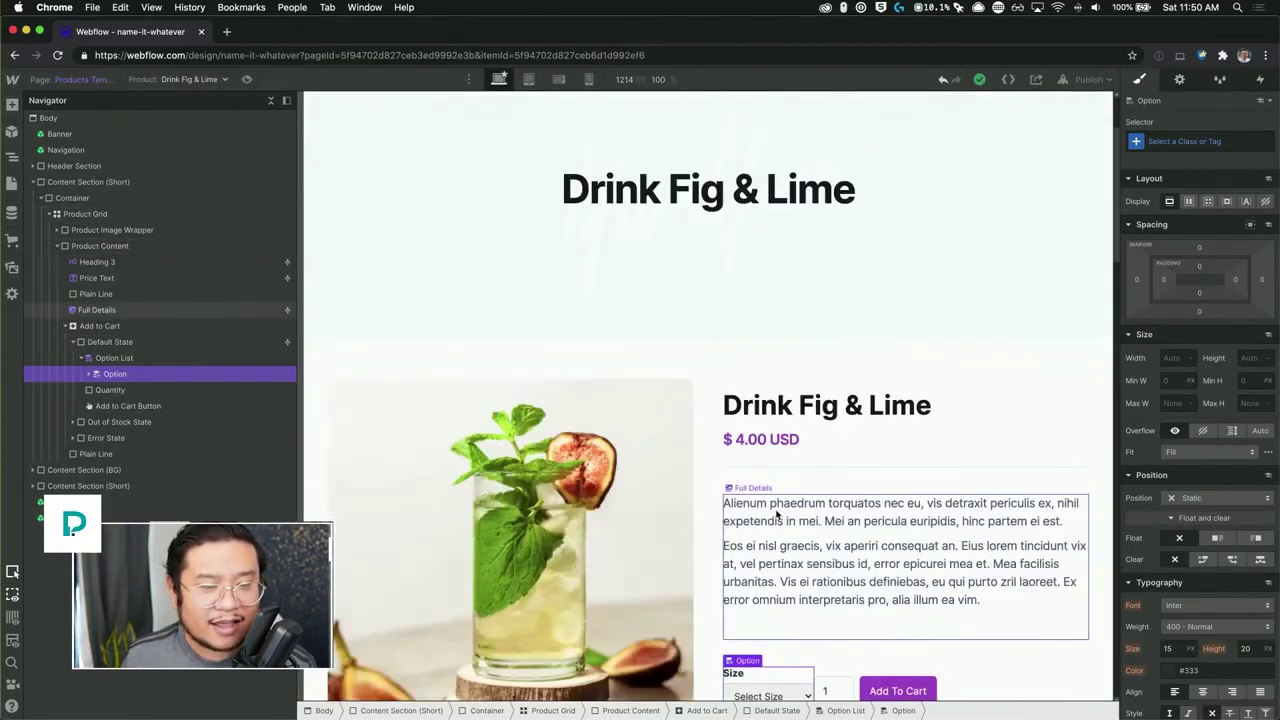
Step: Preview the Drink Fig & Lime page, try the Small and Medium choices in the Size selector, and exit the preview
click(247, 79)
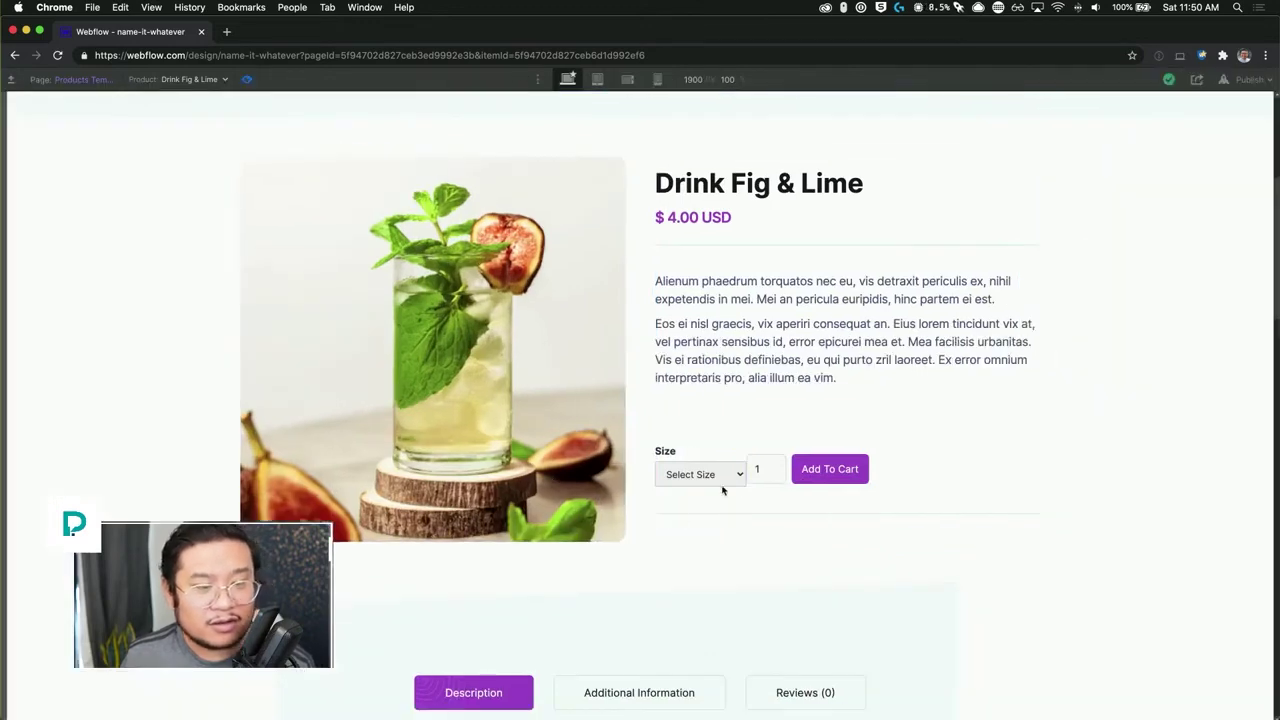
click(706, 474)
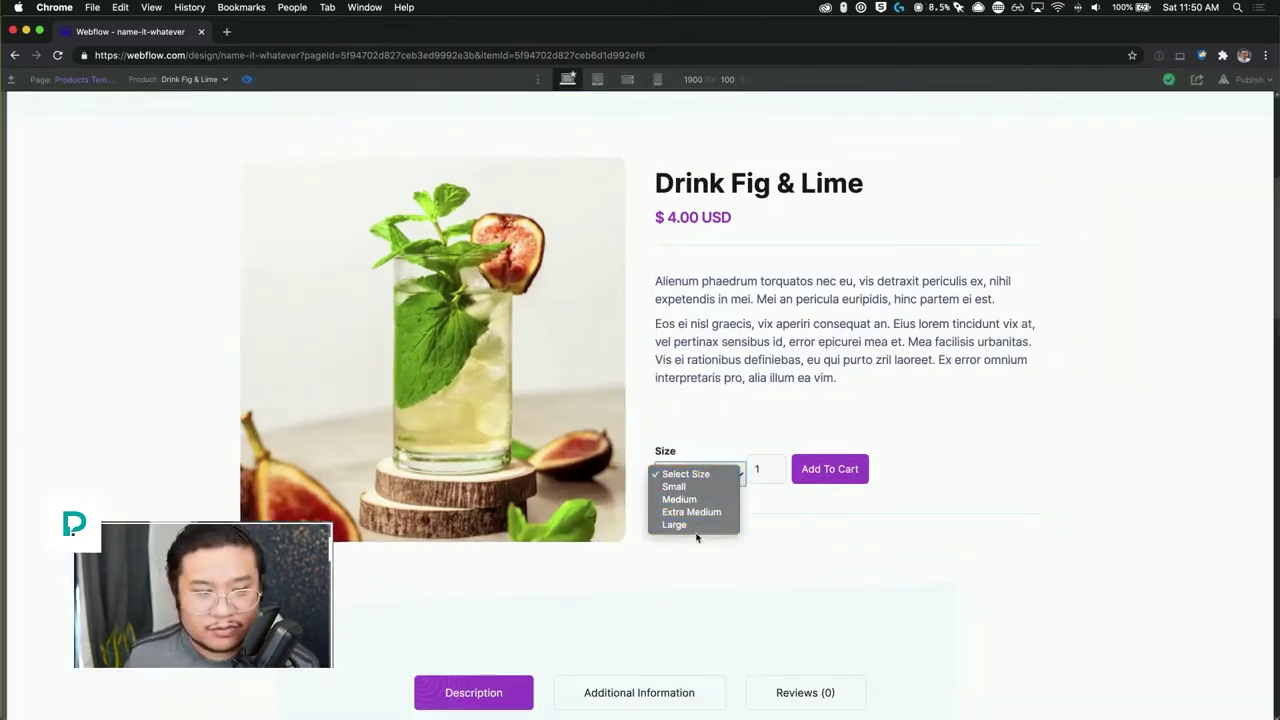
click(698, 487)
click(699, 476)
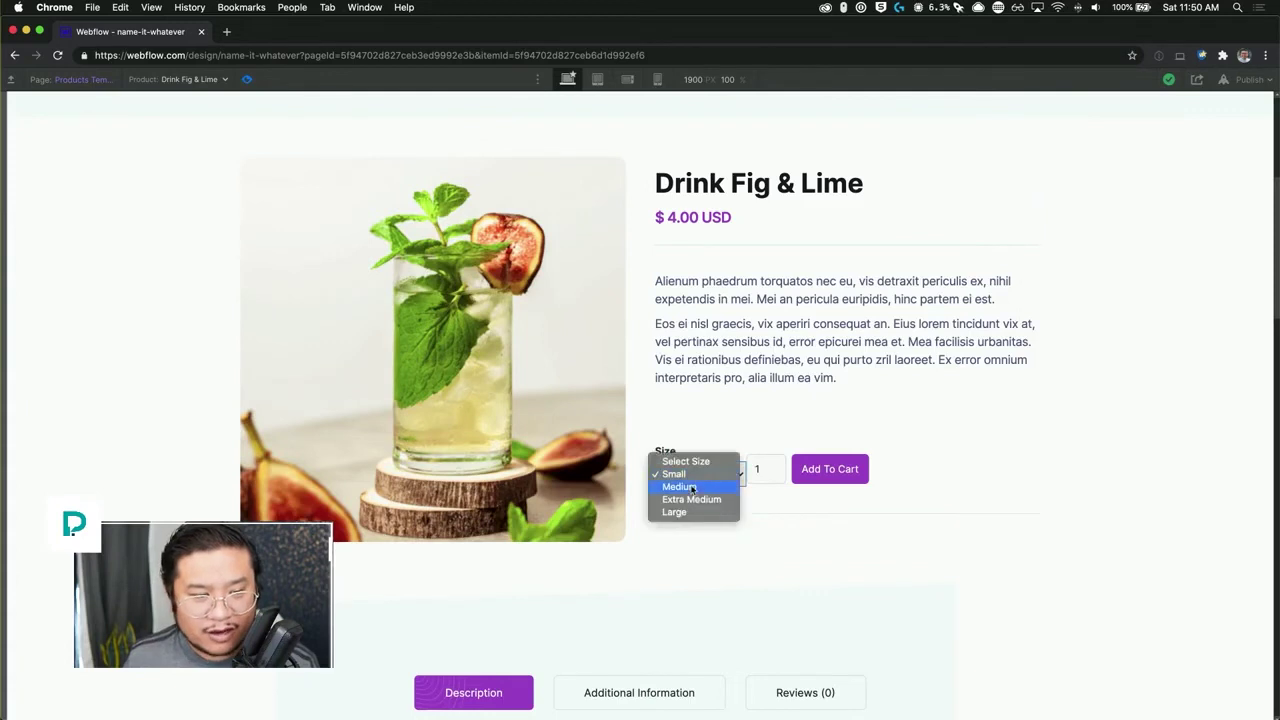
click(693, 487)
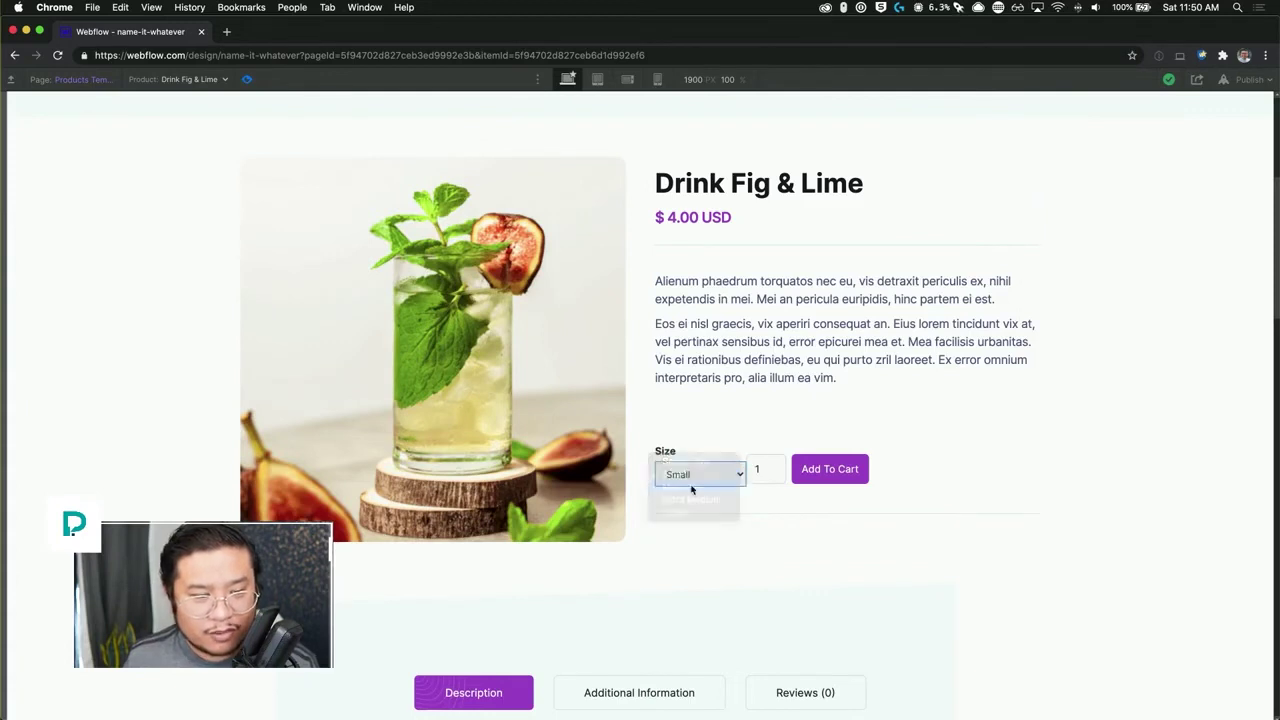
click(244, 80)
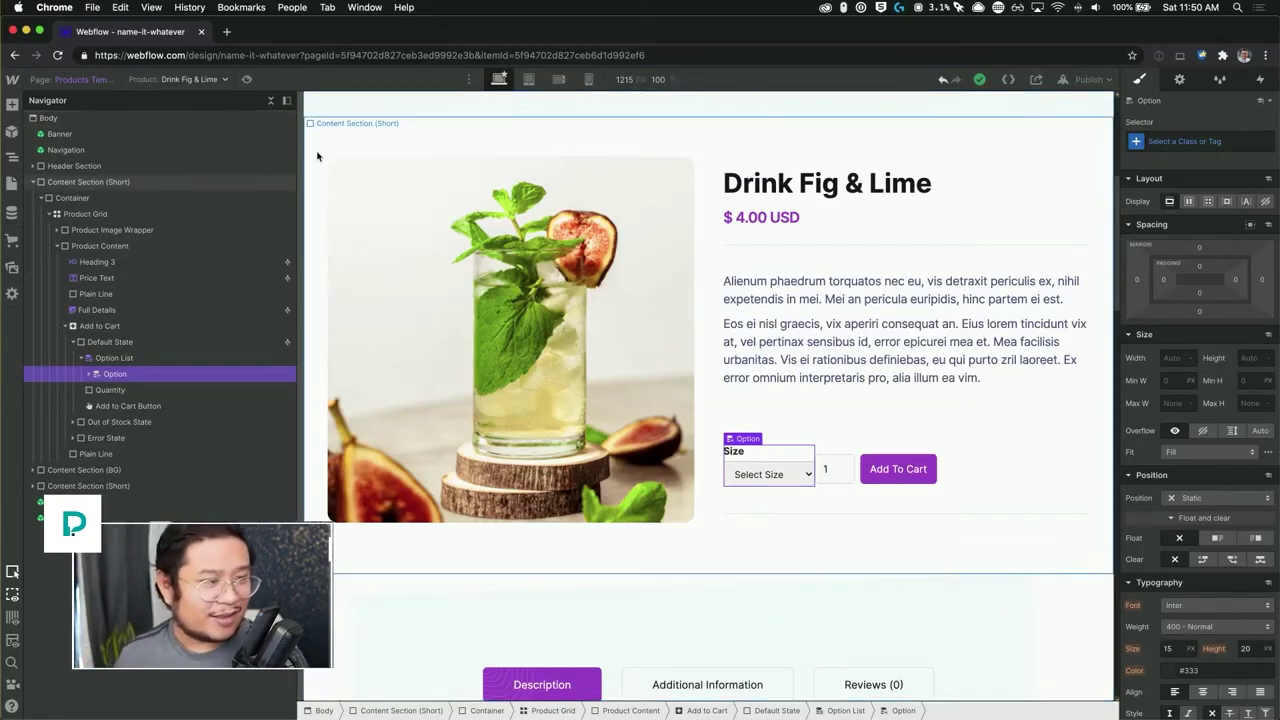
Step: Examine the element settings of the Size Option and its Select Field
click(1181, 80)
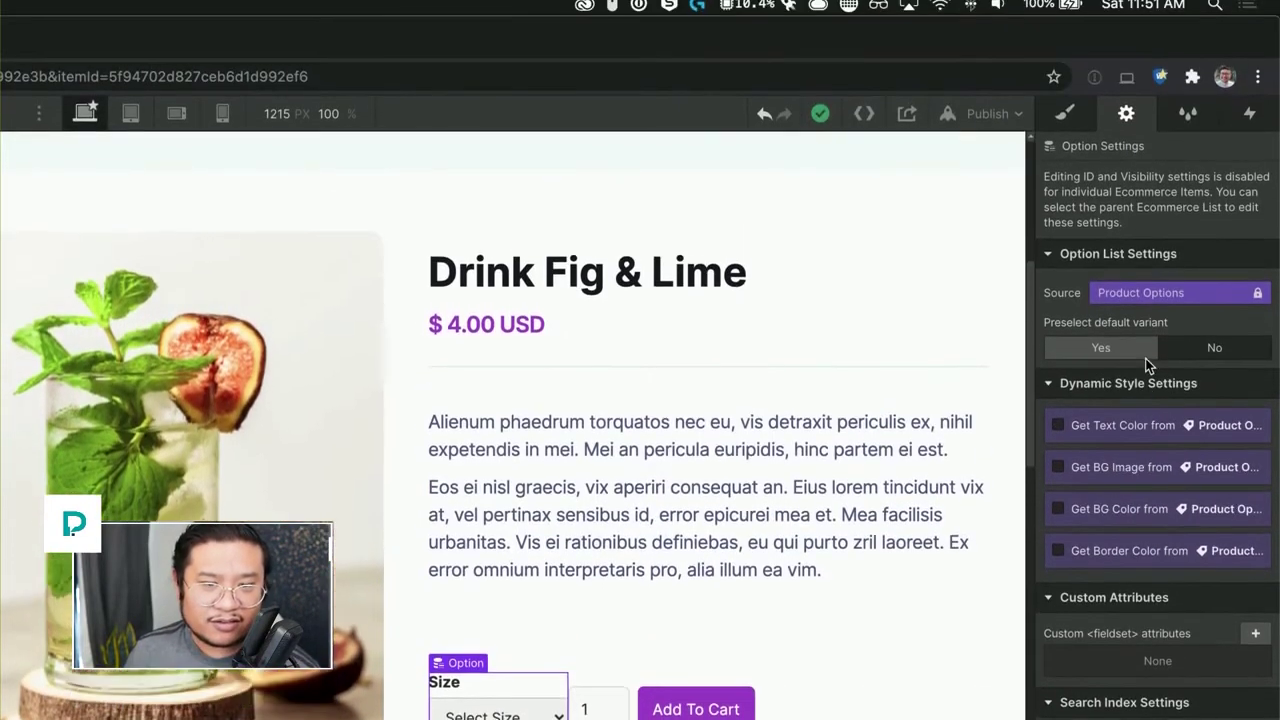
click(1125, 427)
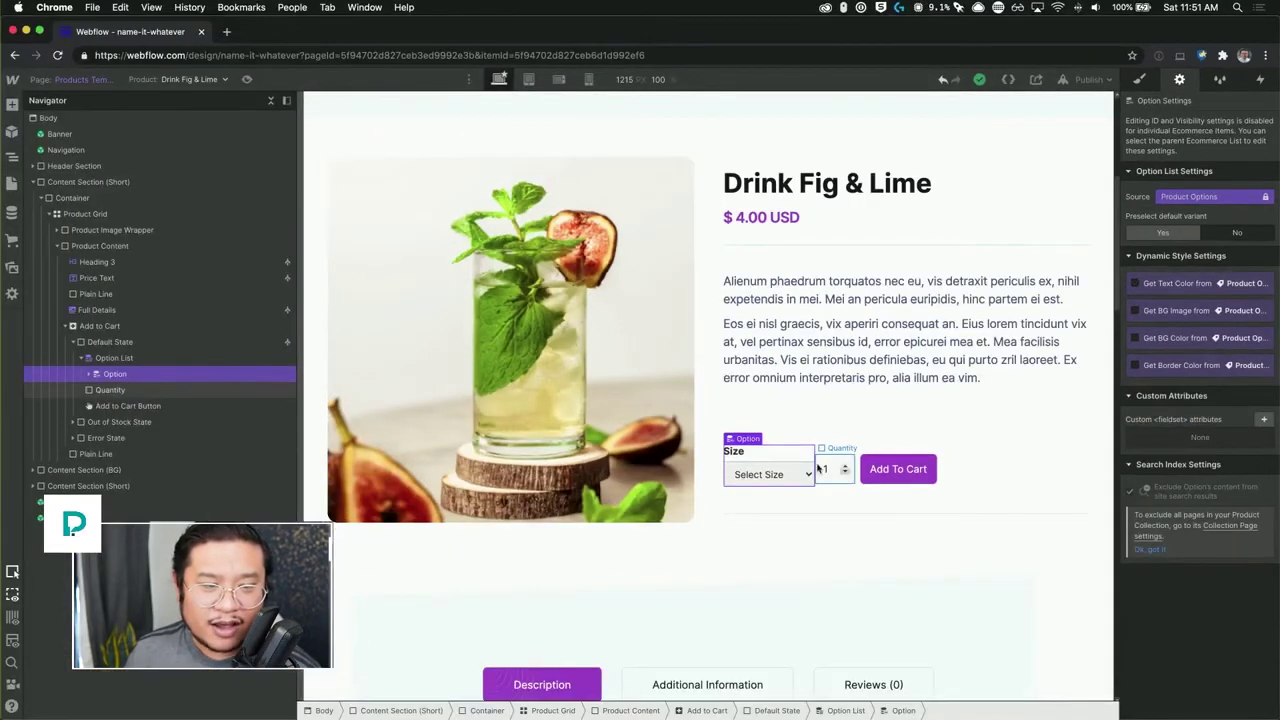
click(772, 471)
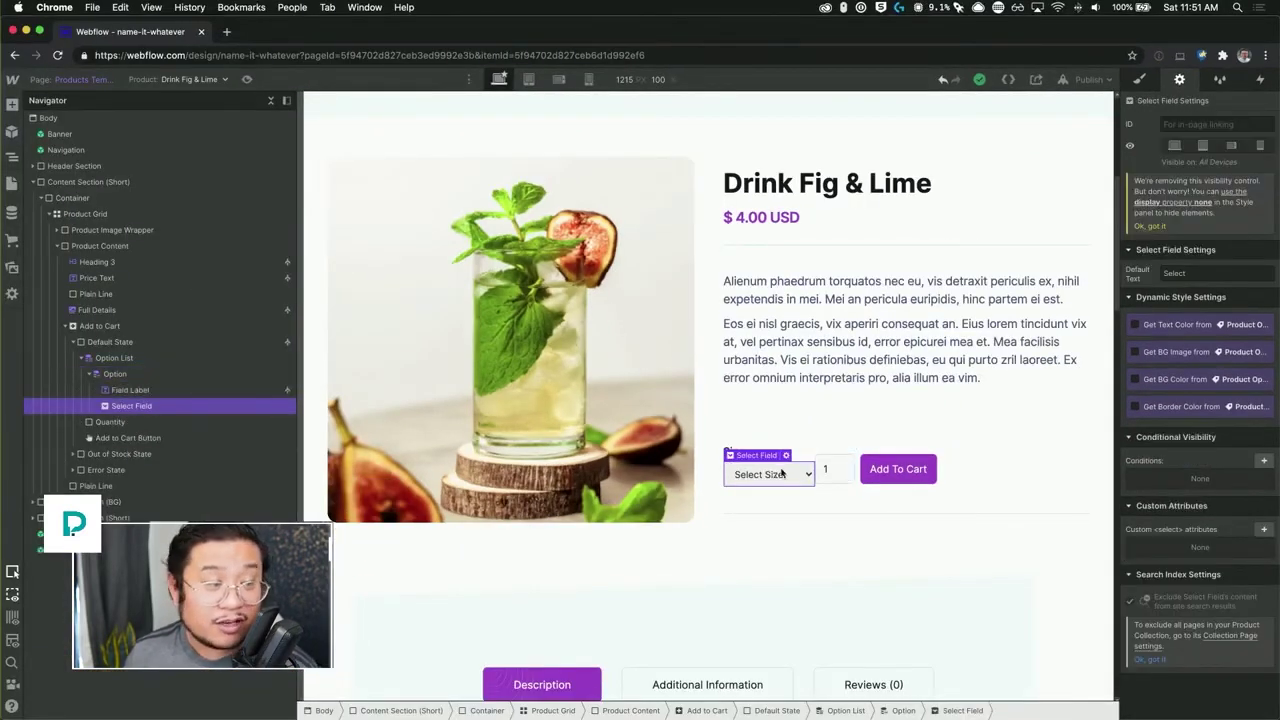
Step: Delete the existing Add to Cart element and insert a fresh one between Full Details and the Plain Line below it
click(112, 327)
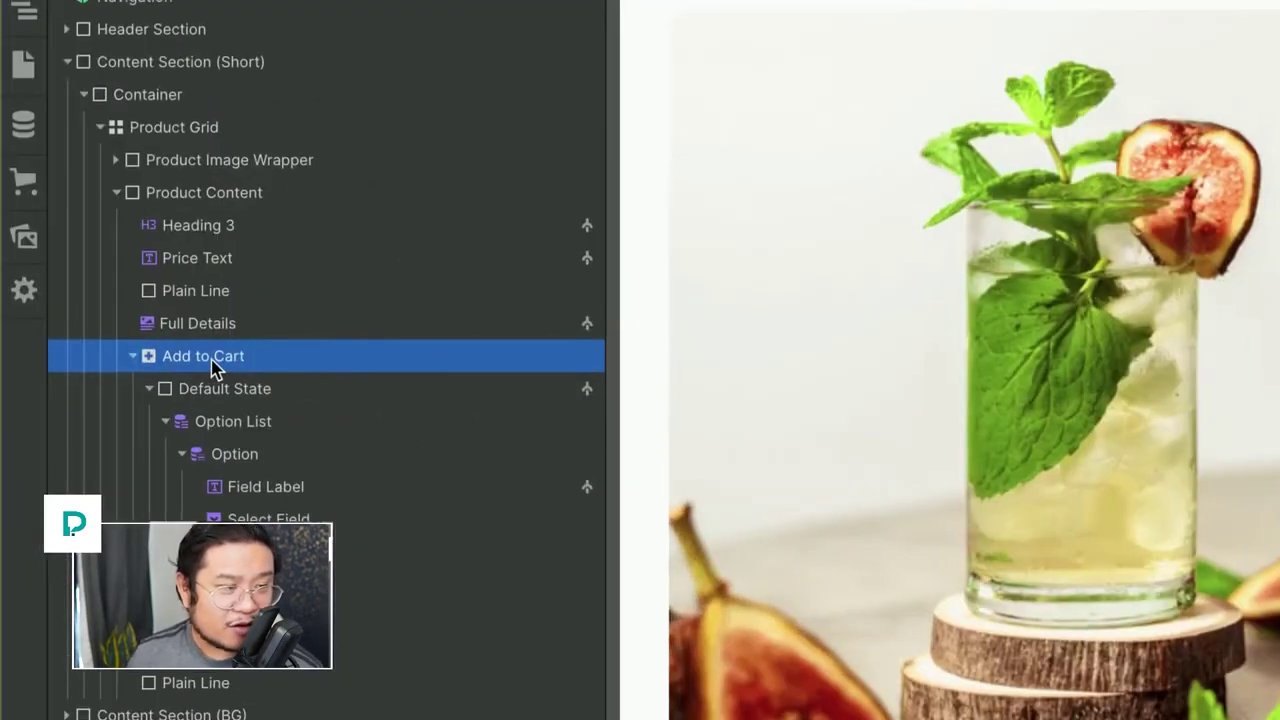
key(Delete)
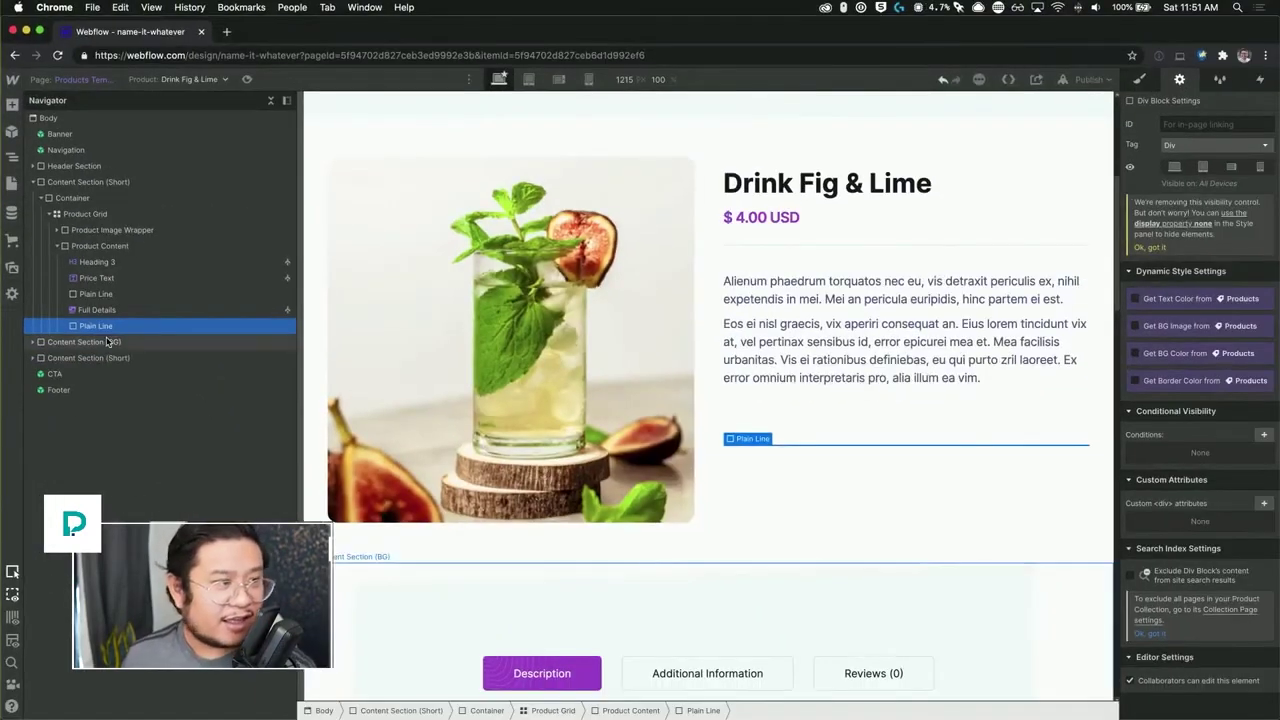
key(a)
scroll(122, 430, down, 5)
scroll(122, 430, down, 1)
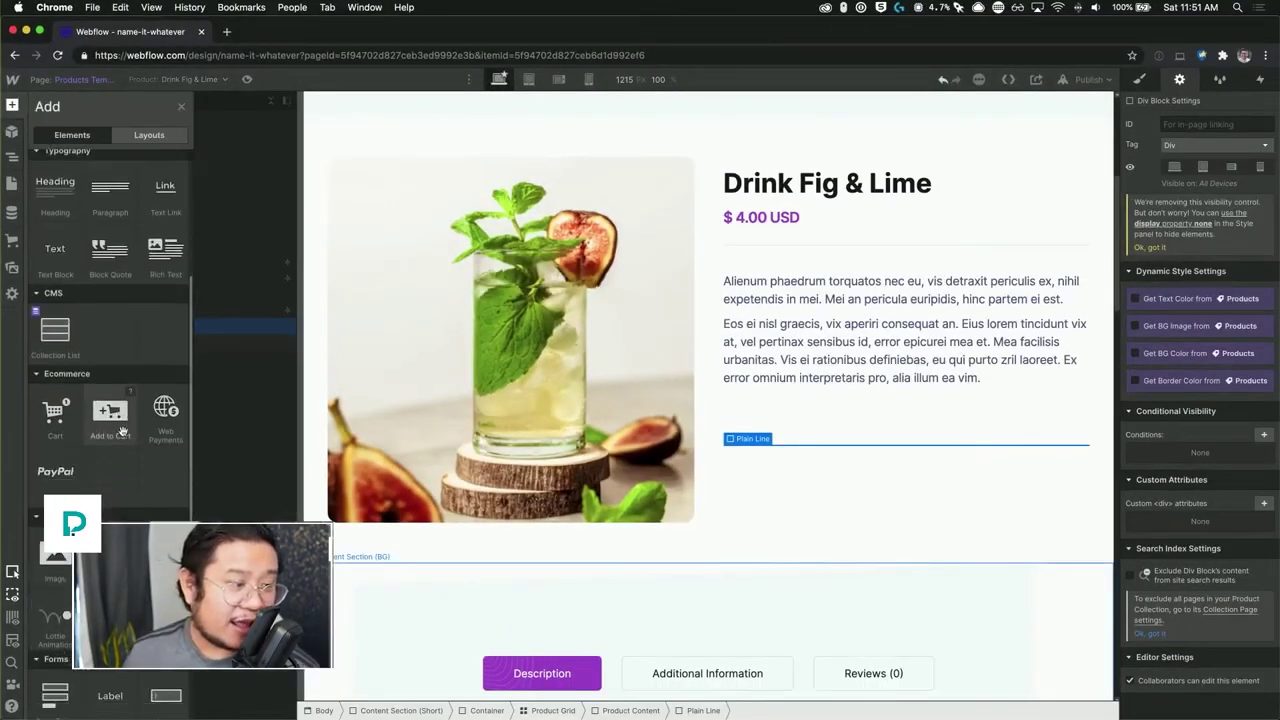
drag(119, 432, 233, 320)
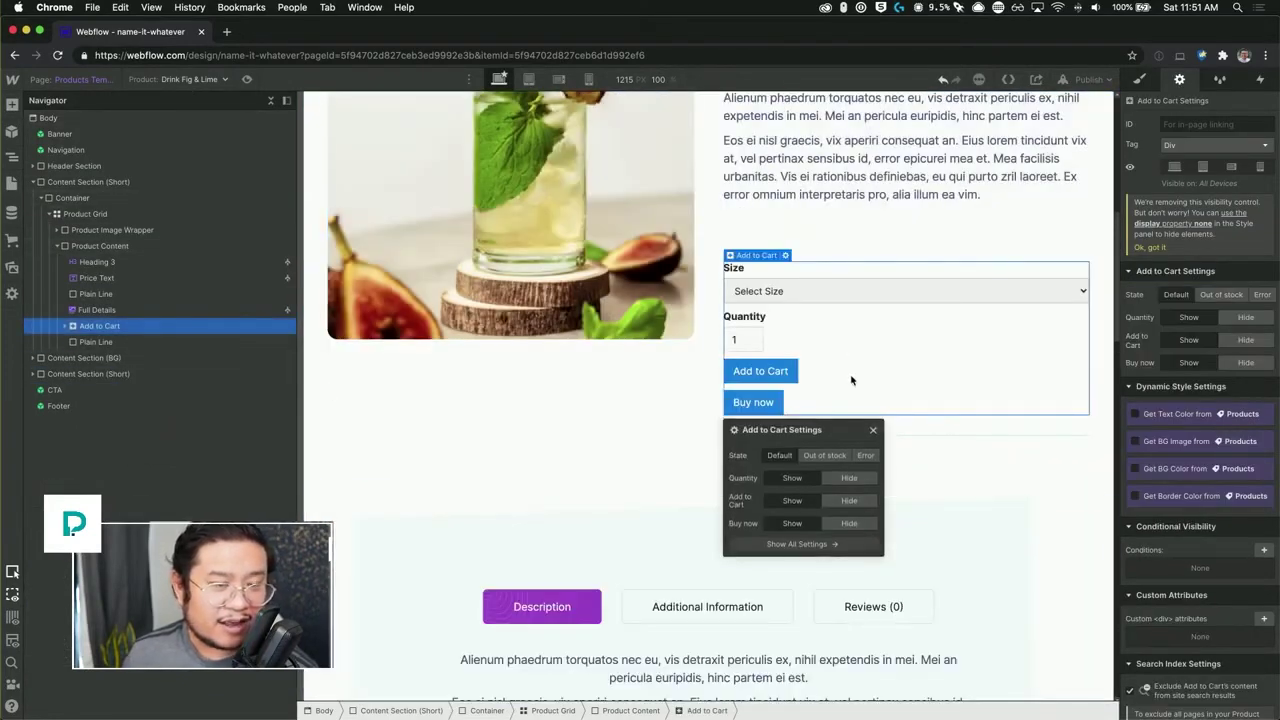
click(872, 431)
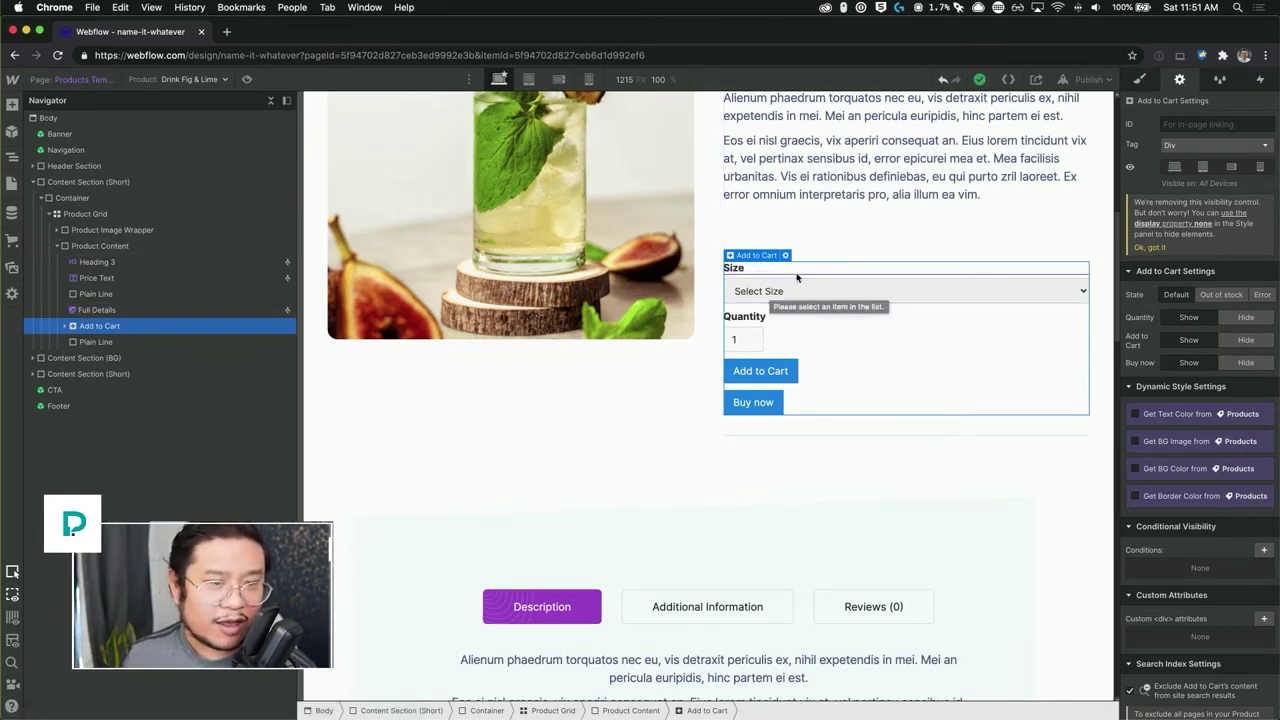
Step: Set the variant selector of the new Add to Cart element's Option List to Buttons
click(738, 269)
click(183, 359)
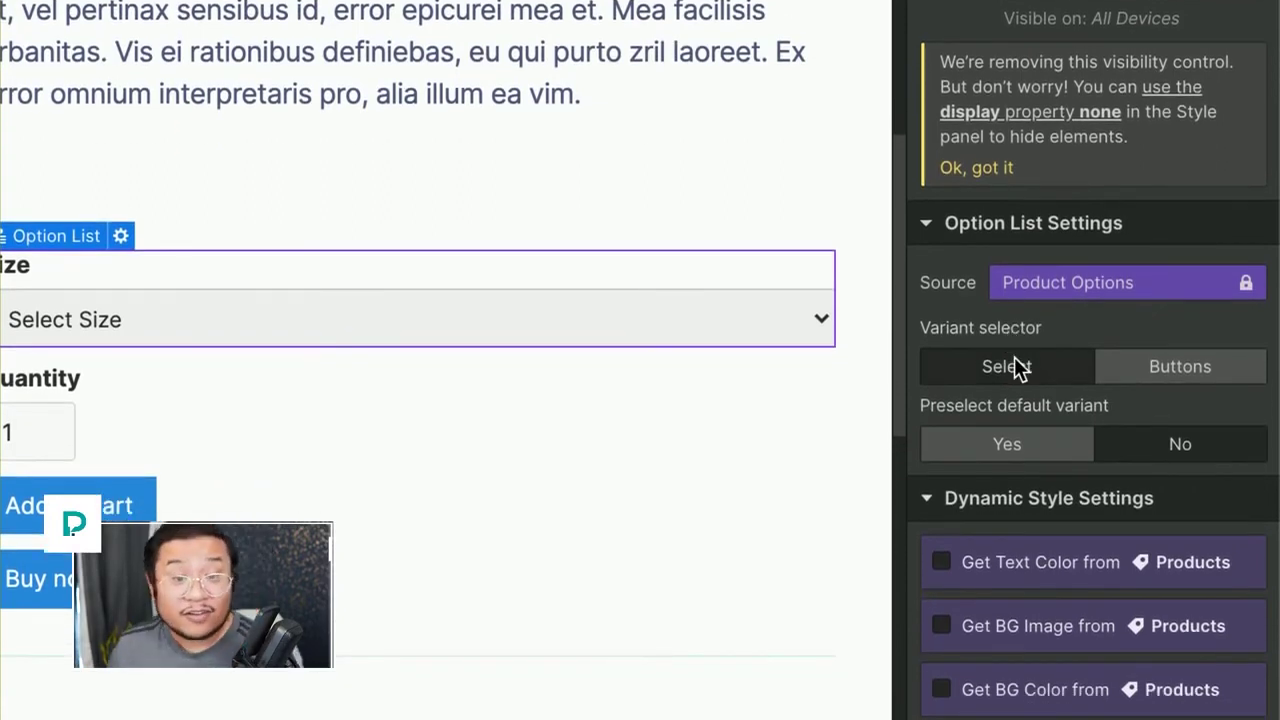
click(1150, 372)
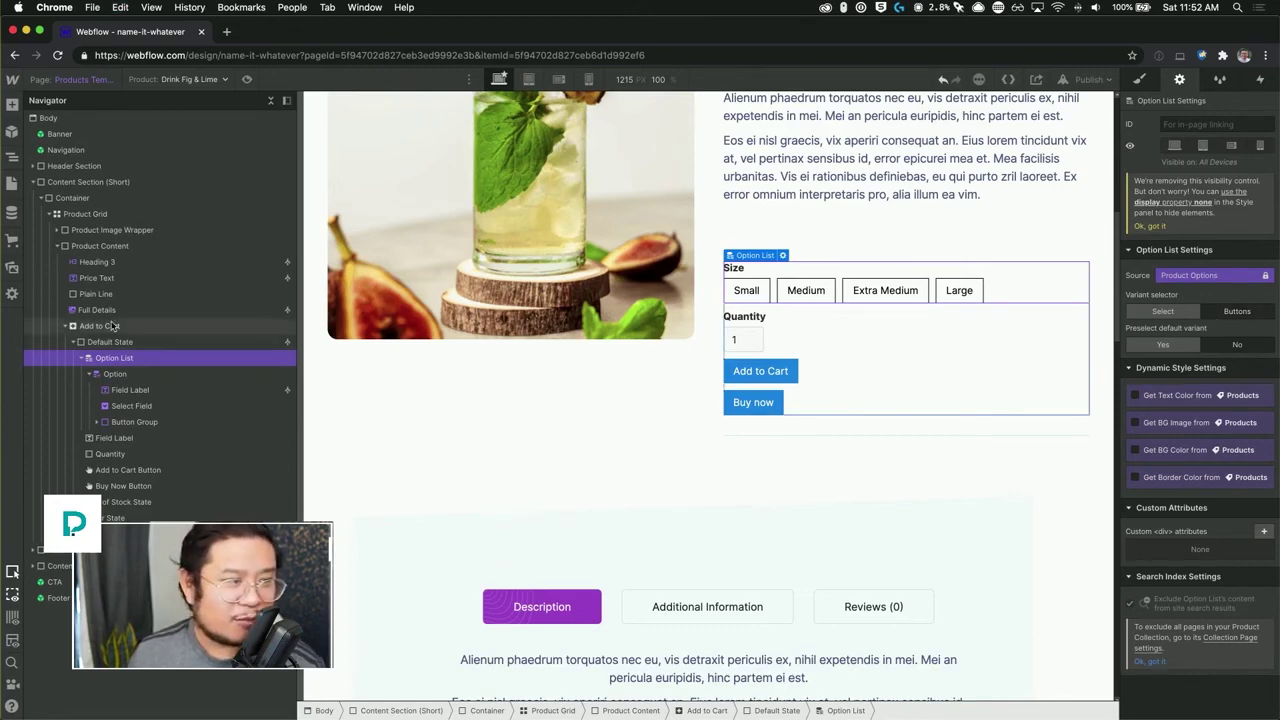
Step: Undo back to the original Add to Cart element and examine its own settings and its Option List settings
click(657, 394)
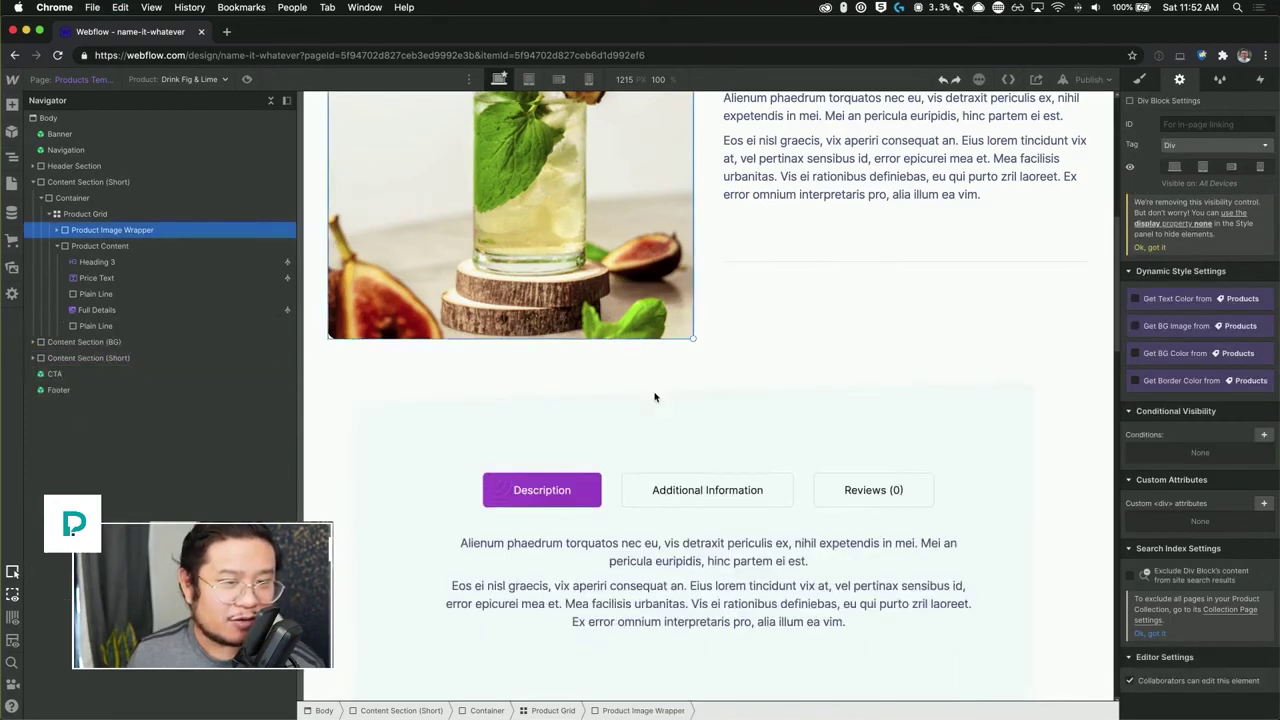
click(980, 297)
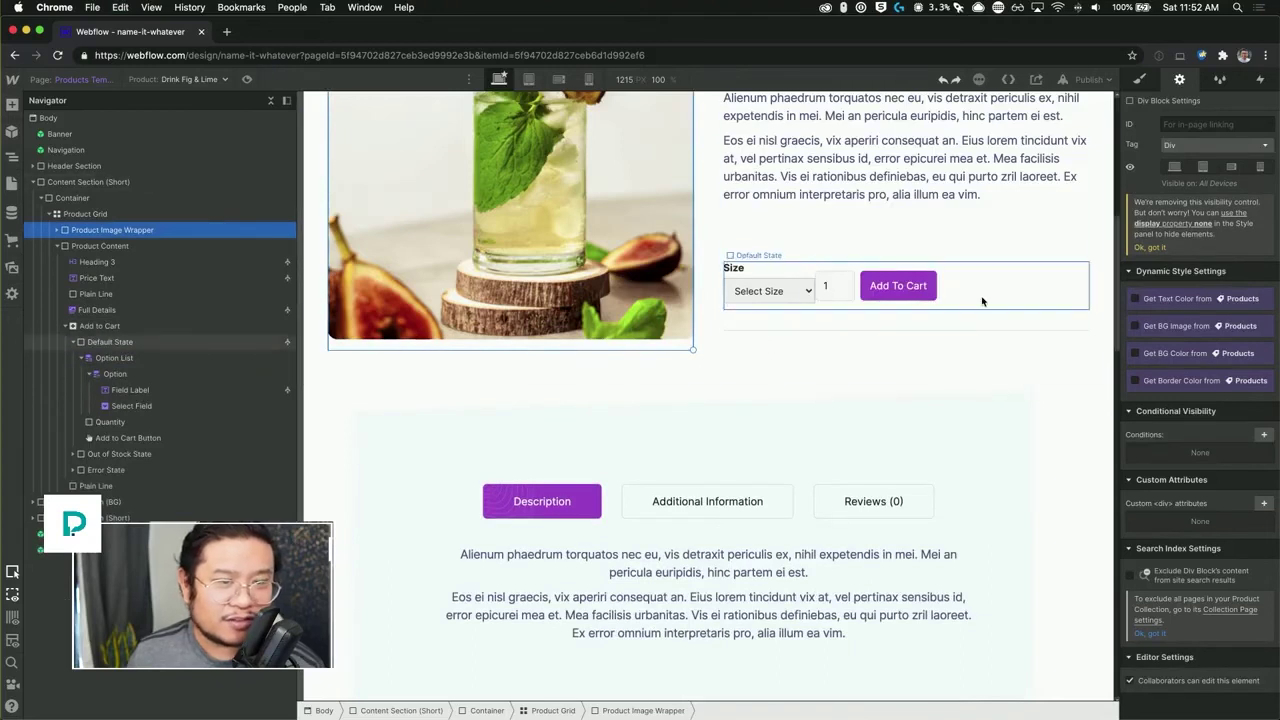
click(135, 326)
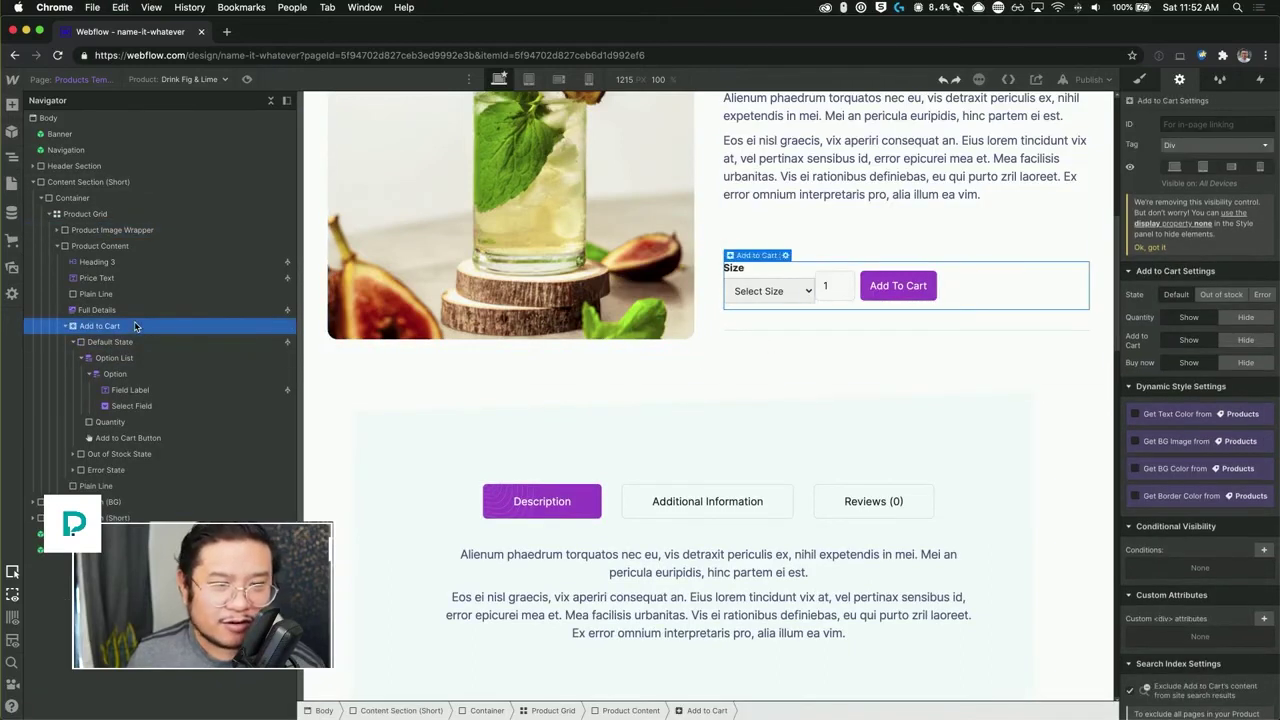
click(115, 357)
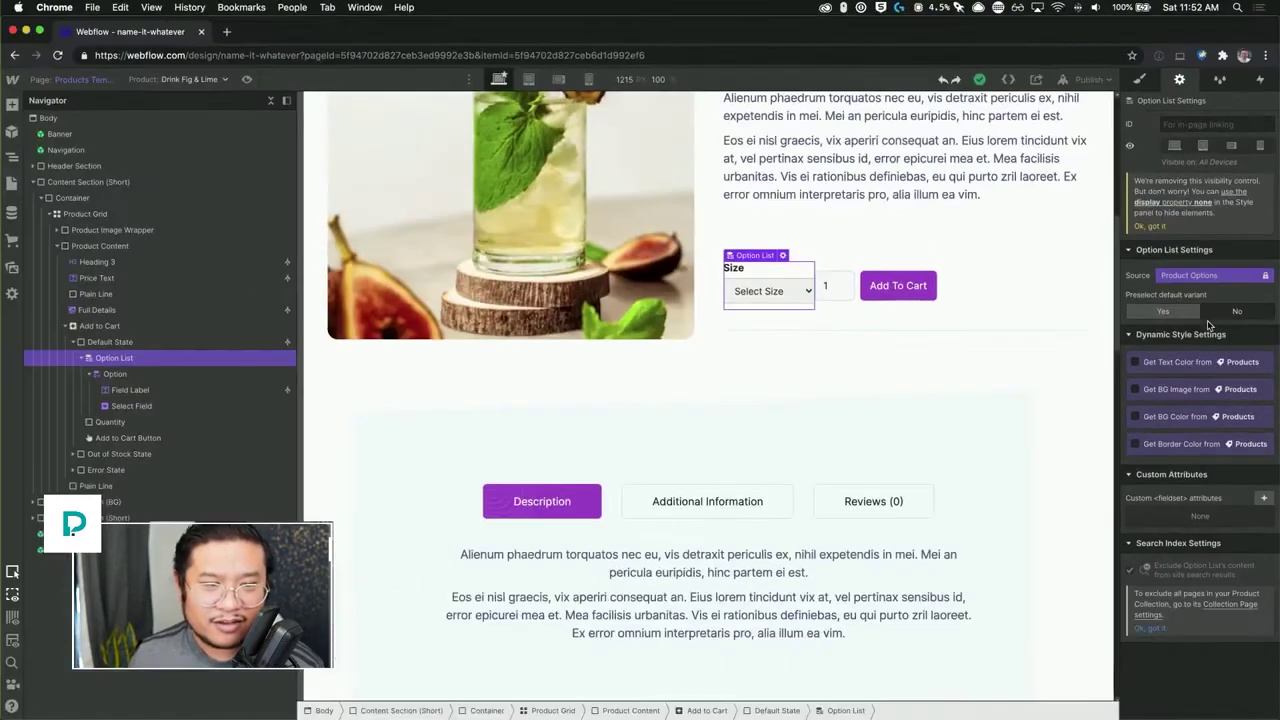
Step: Delete the original Add to Cart element and insert a new one between Full Details and the Plain Line below it
click(112, 328)
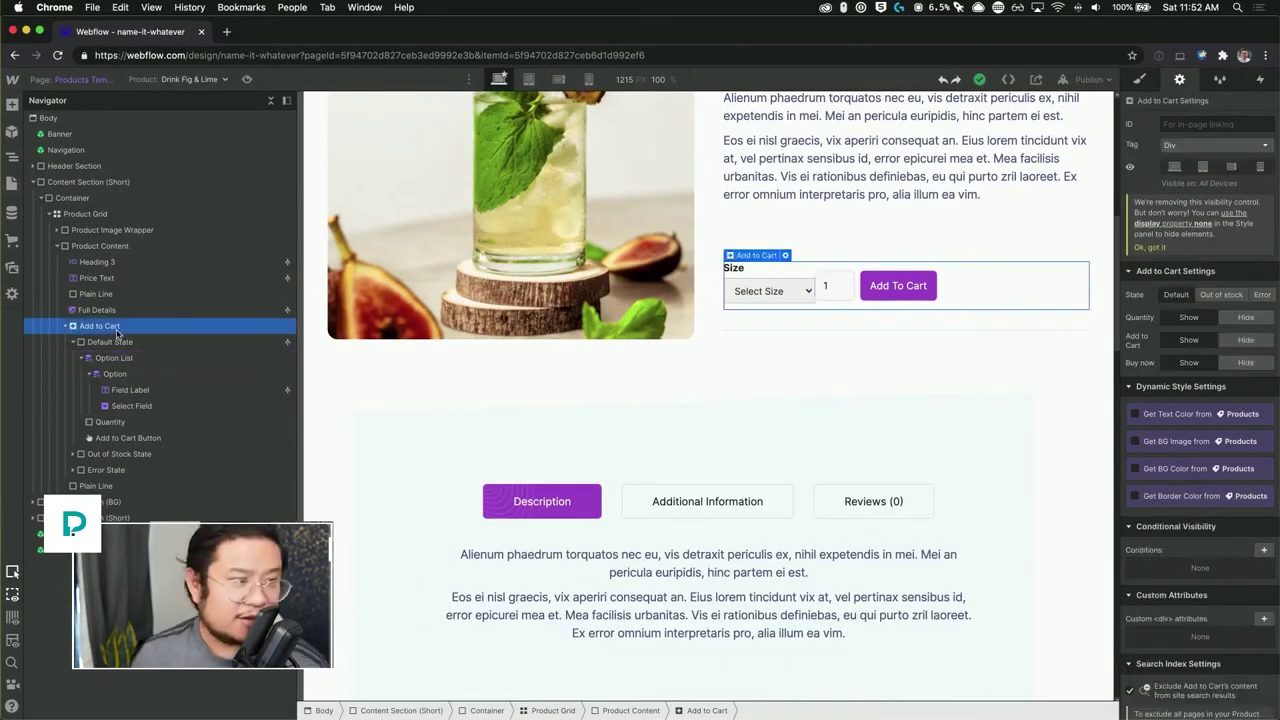
key(Delete)
key(a)
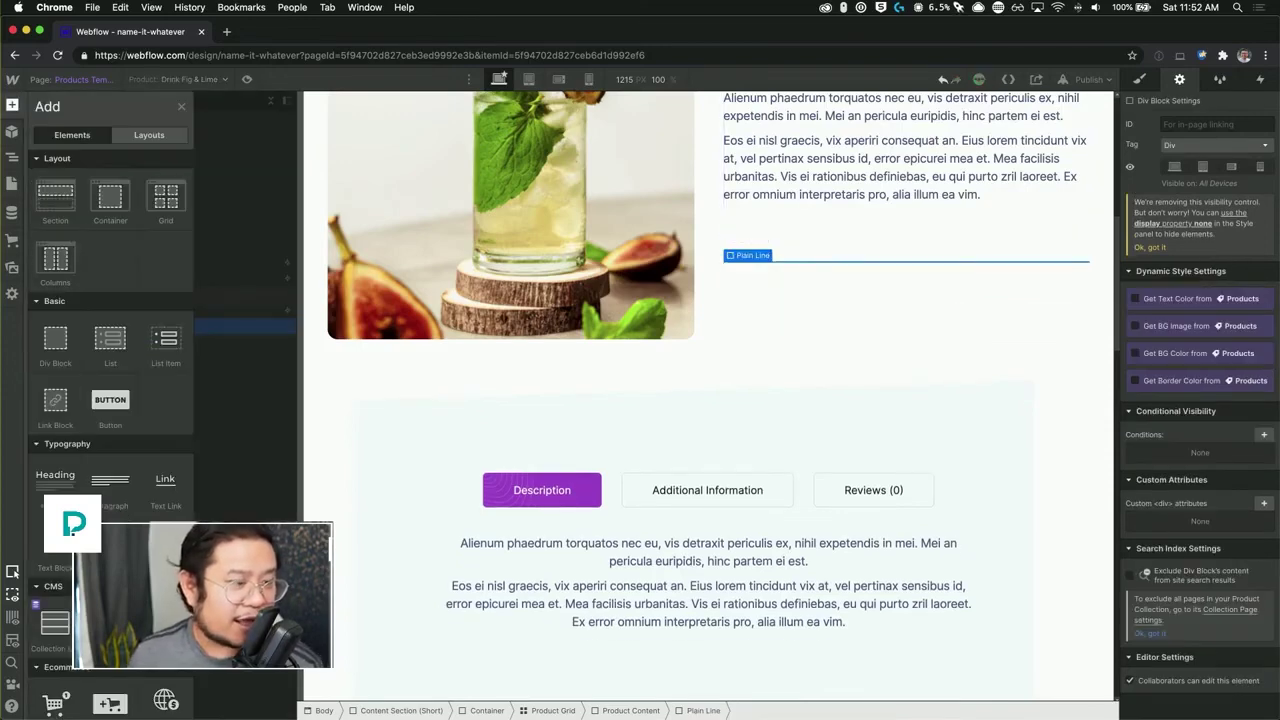
drag(76, 290, 145, 335)
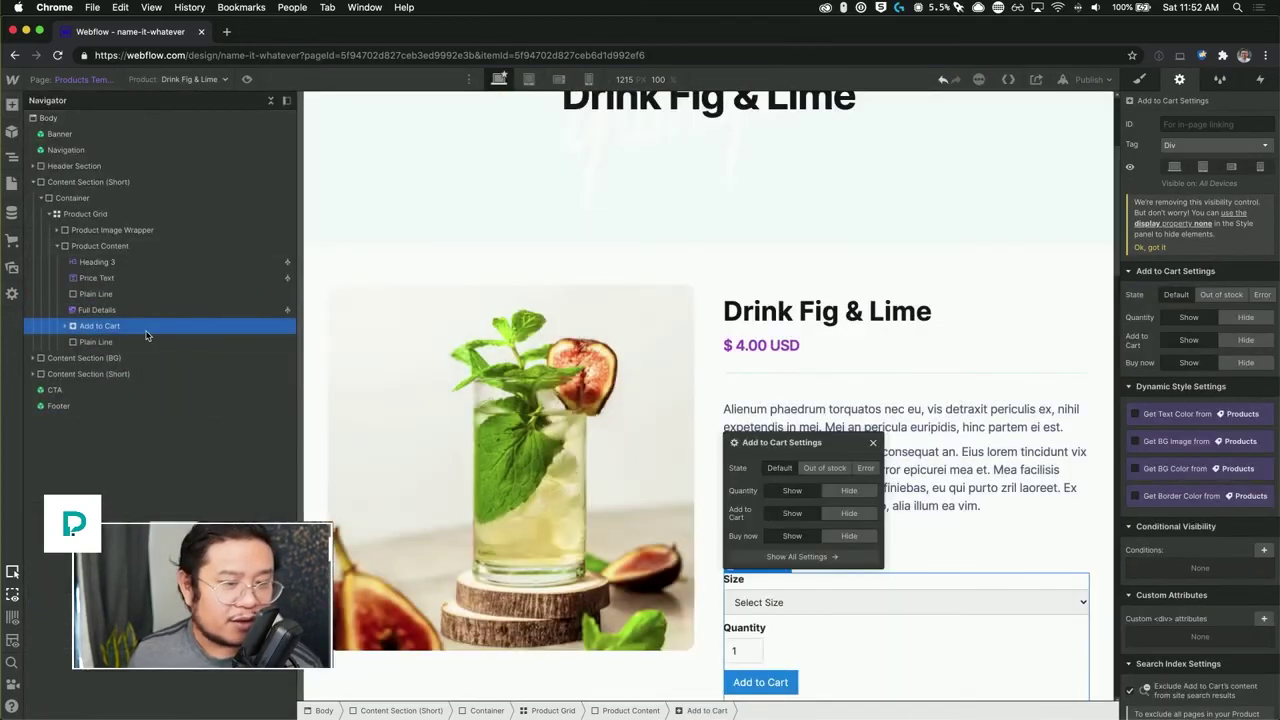
Step: Switch the Option List's variant selector from Select to Buttons in the newly inserted Add to Cart element
click(836, 592)
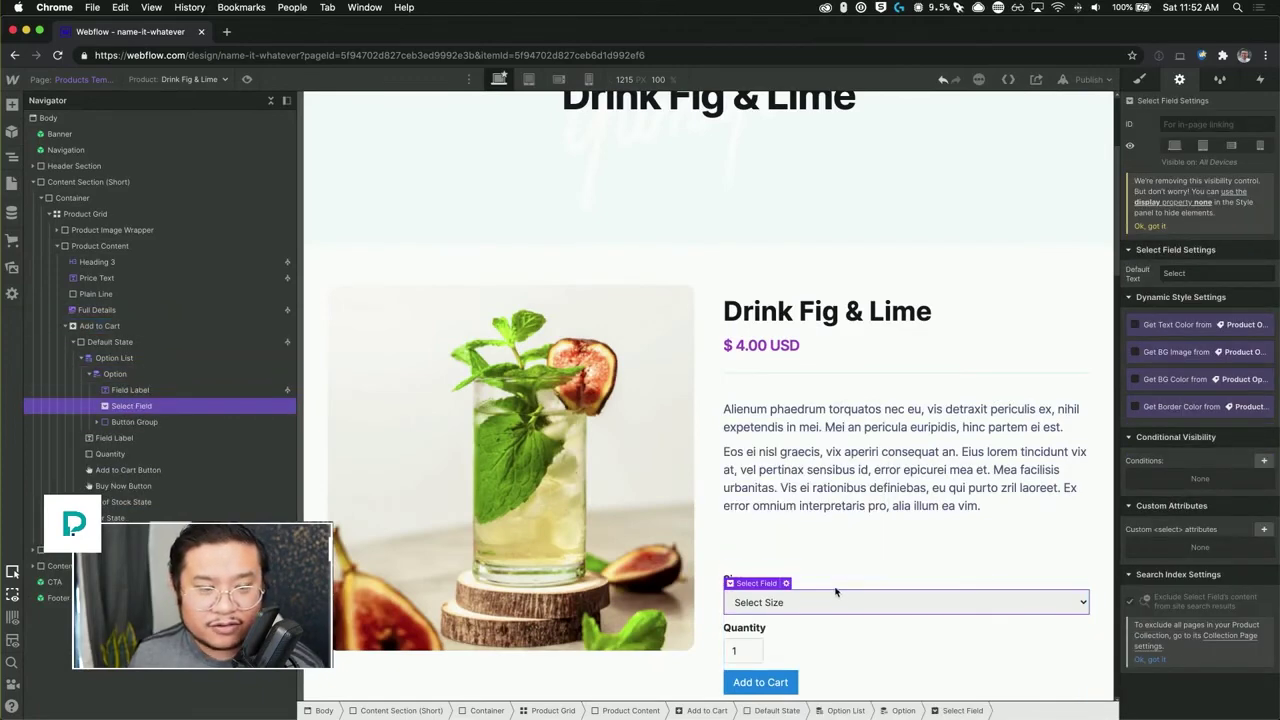
click(128, 360)
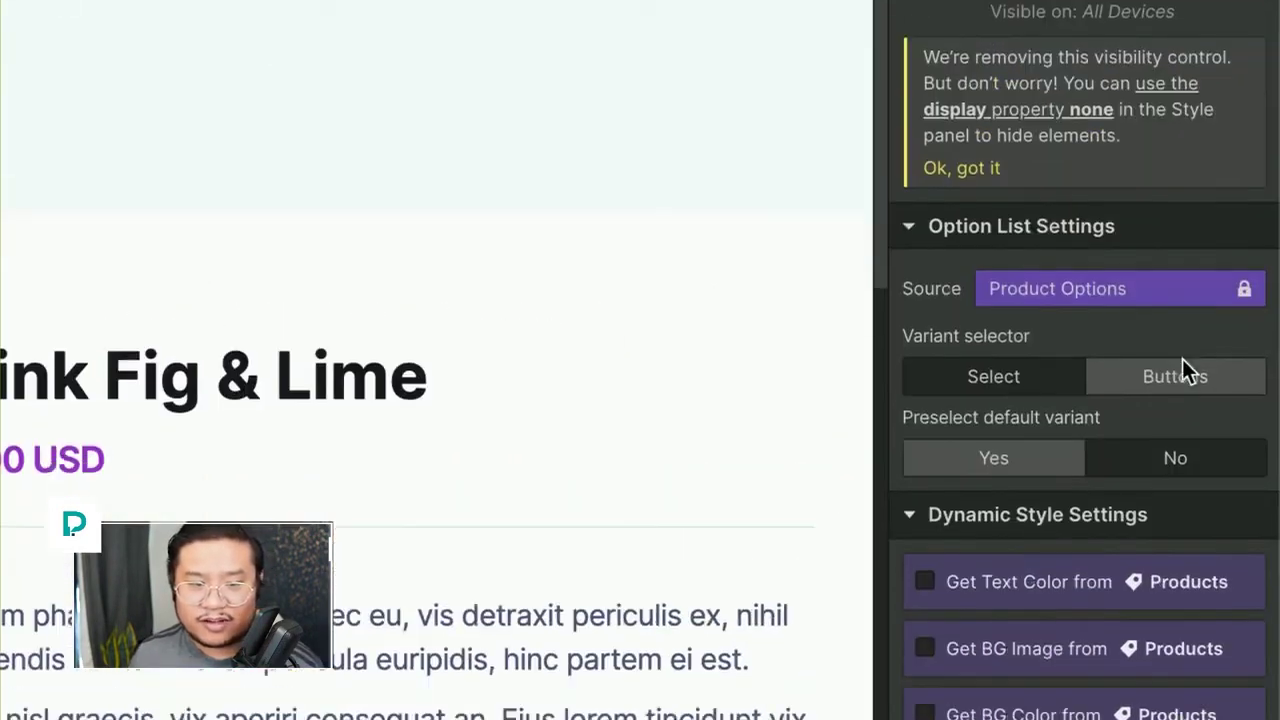
click(1178, 375)
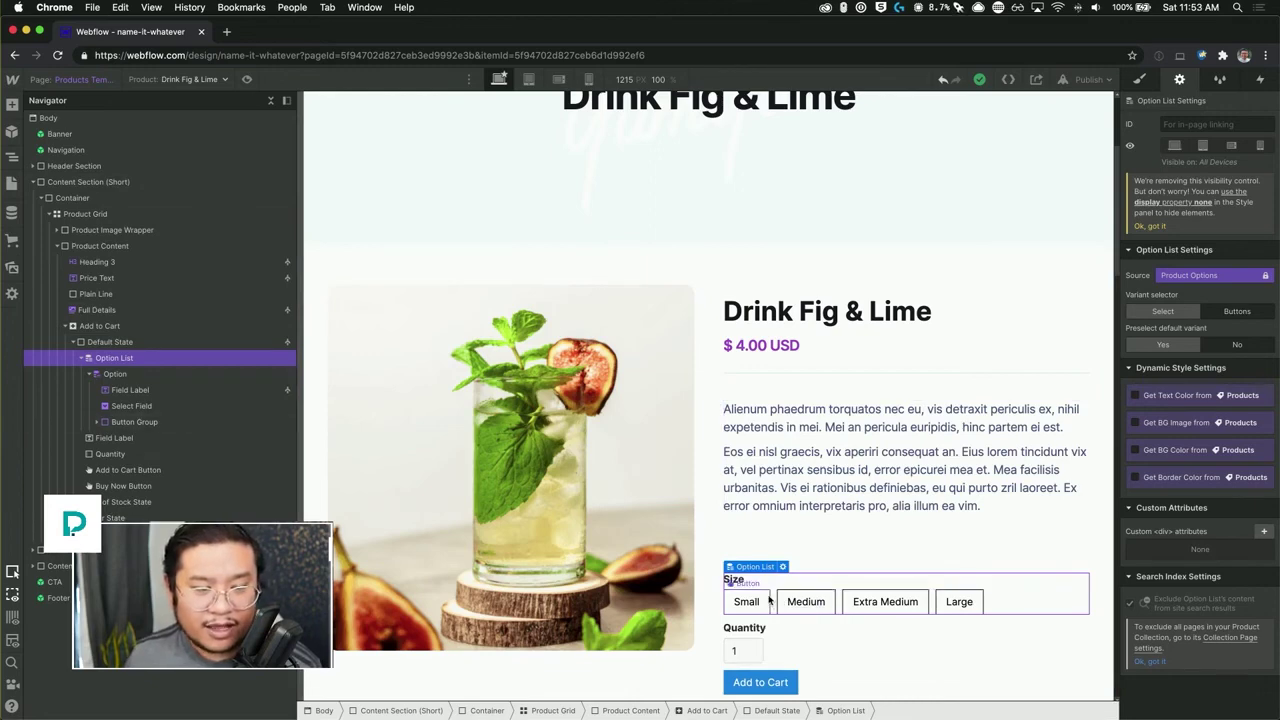
Step: Give the Small option's button in the Size button group a new class named "variant button"
click(818, 583)
click(1139, 79)
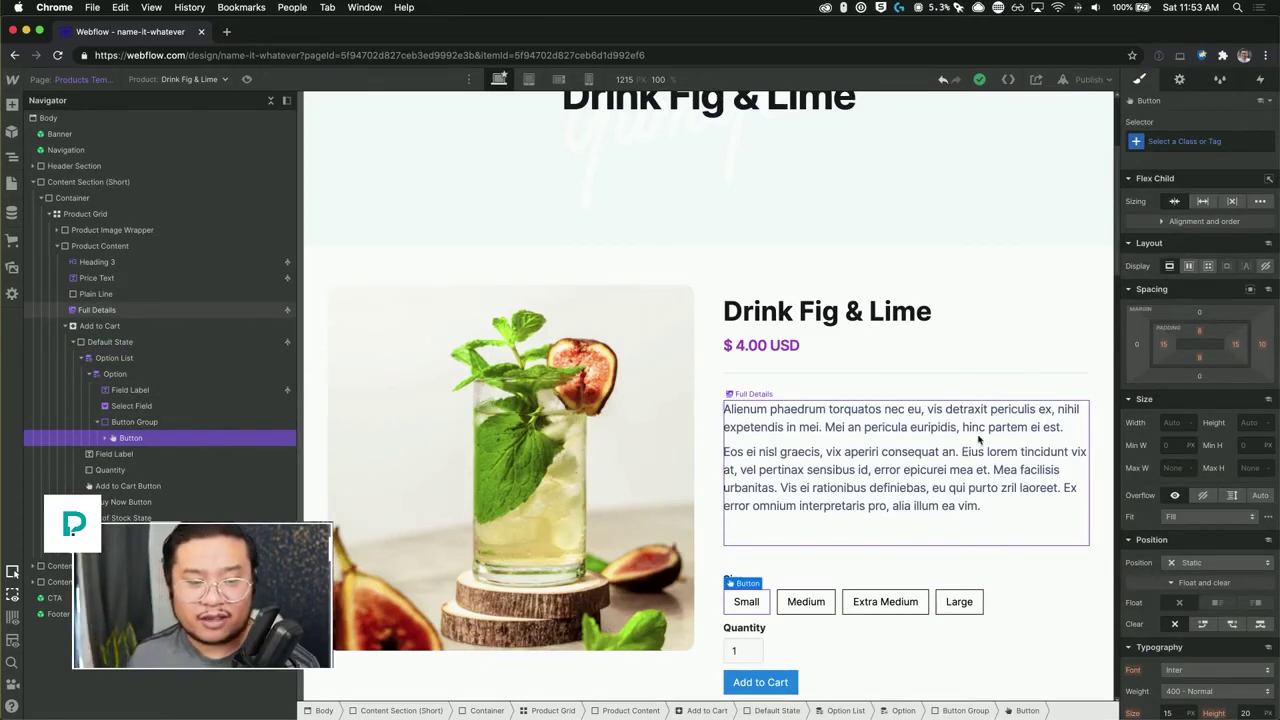
scroll(1188, 520, down, 2)
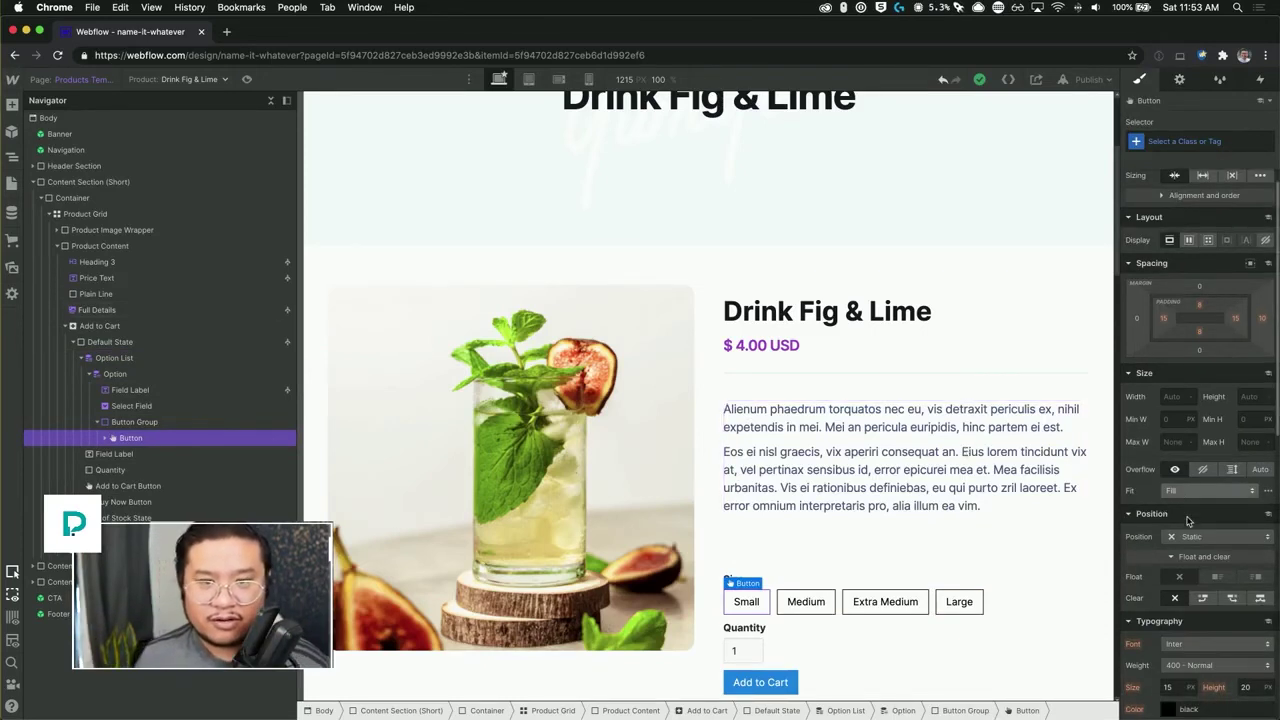
scroll(1188, 520, up, 2)
click(1186, 142)
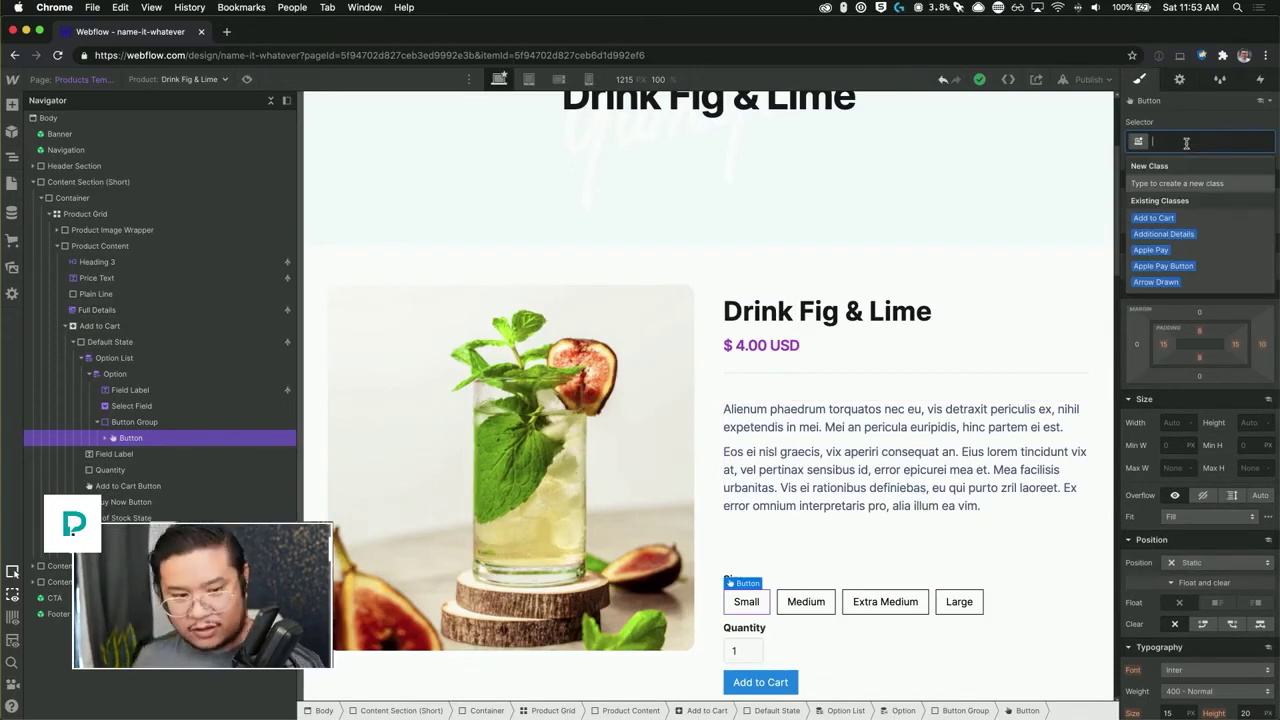
text(nav)
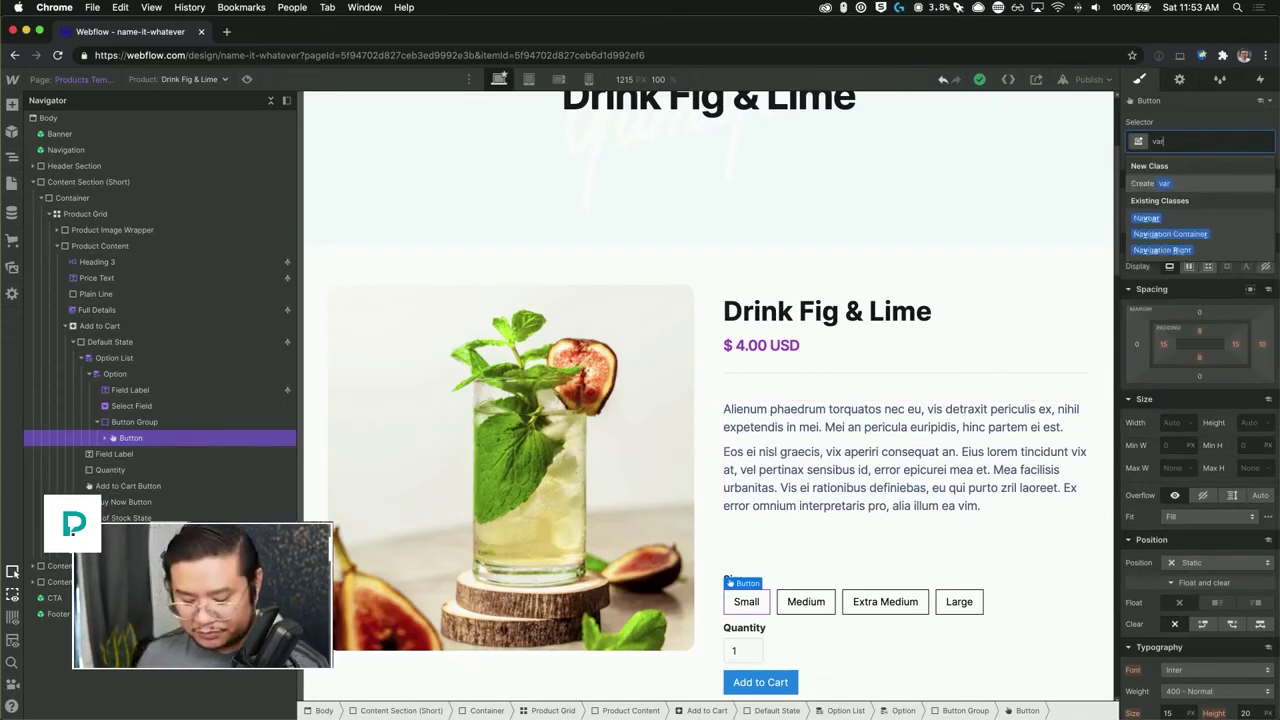
text(iant button)
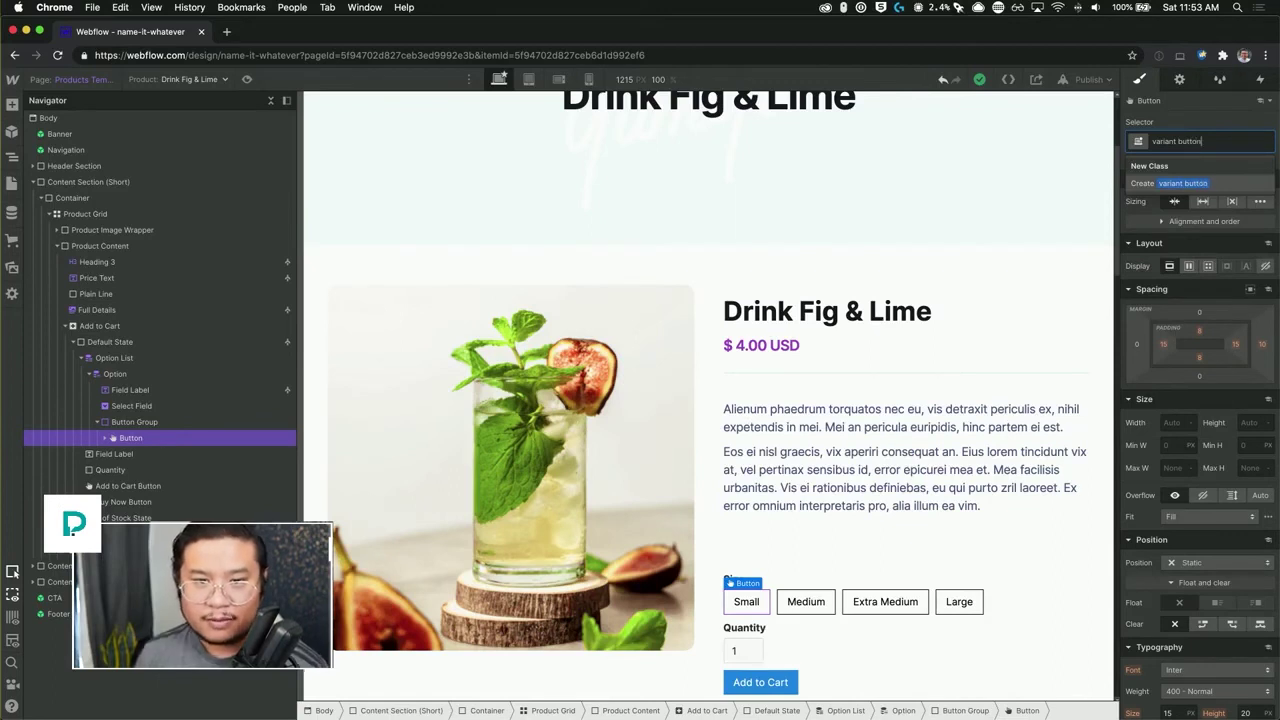
key(Return)
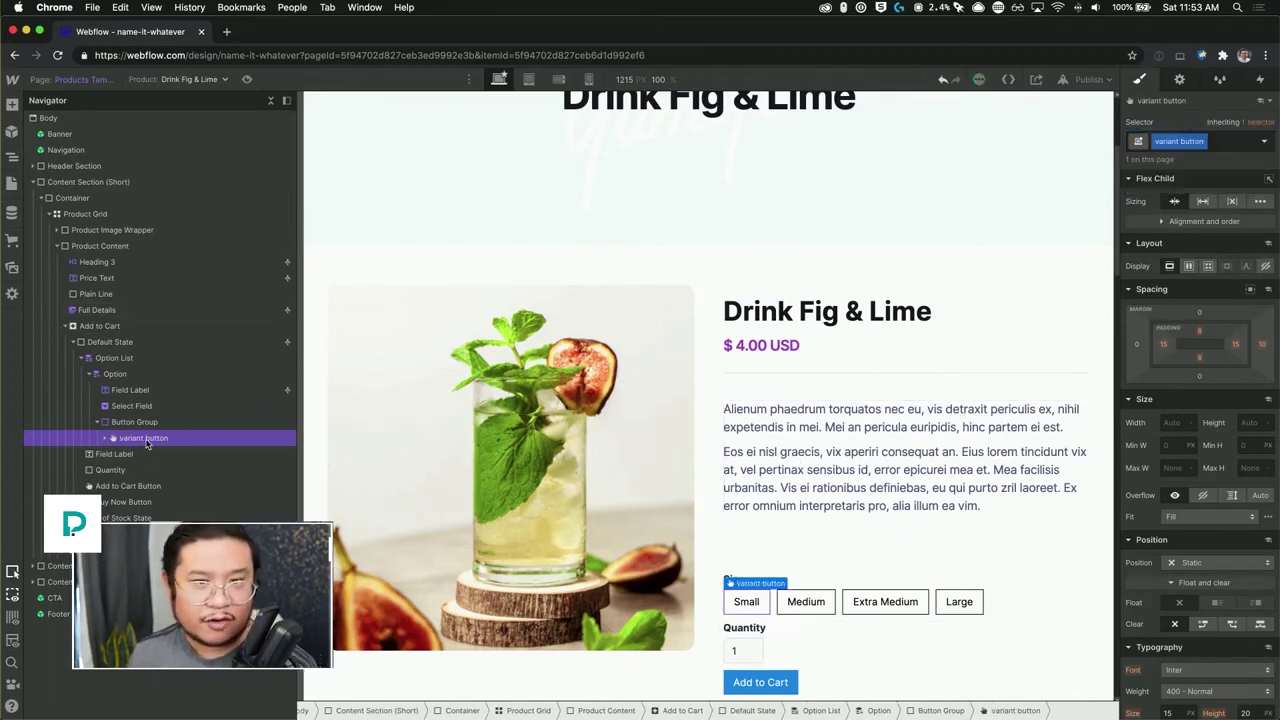
Step: Inspect the Medium, Extra Medium and Large buttons to check that they share the variant button class
click(830, 608)
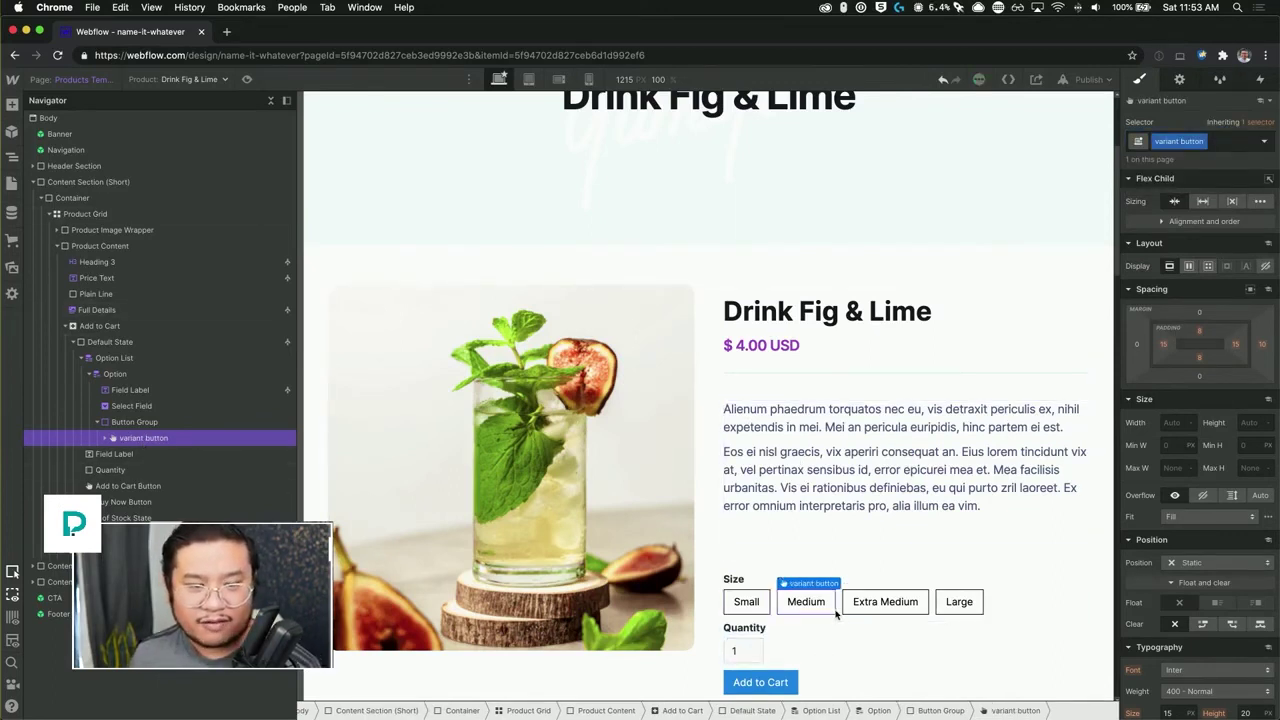
click(897, 615)
click(942, 608)
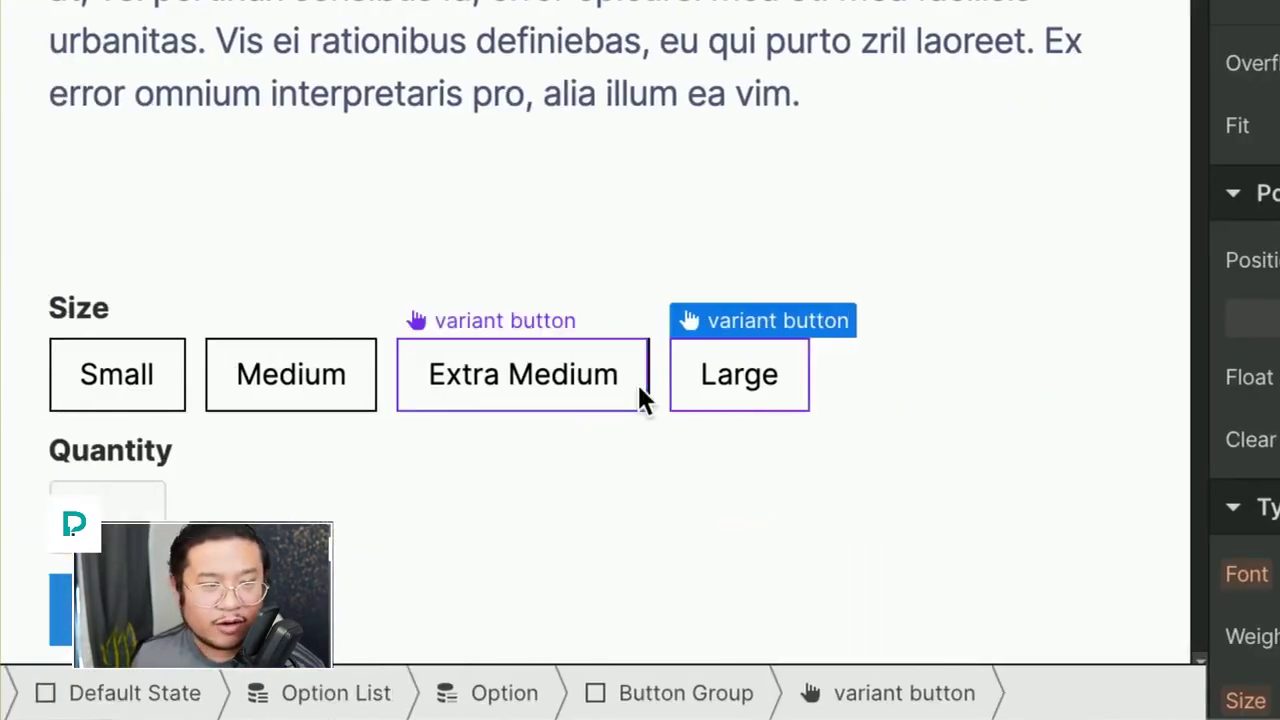
click(637, 382)
click(355, 388)
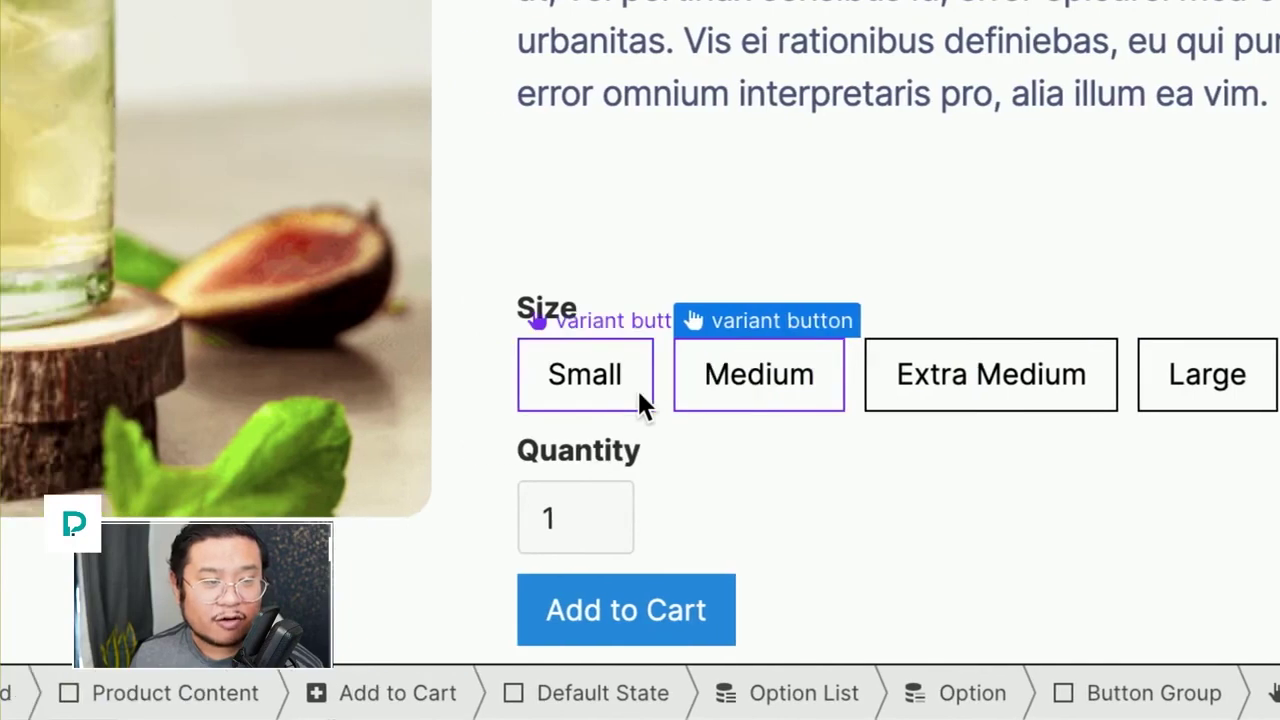
Step: For the variant button's First Item structure state, set the top-left and bottom-left corner radii to 15 px
click(584, 385)
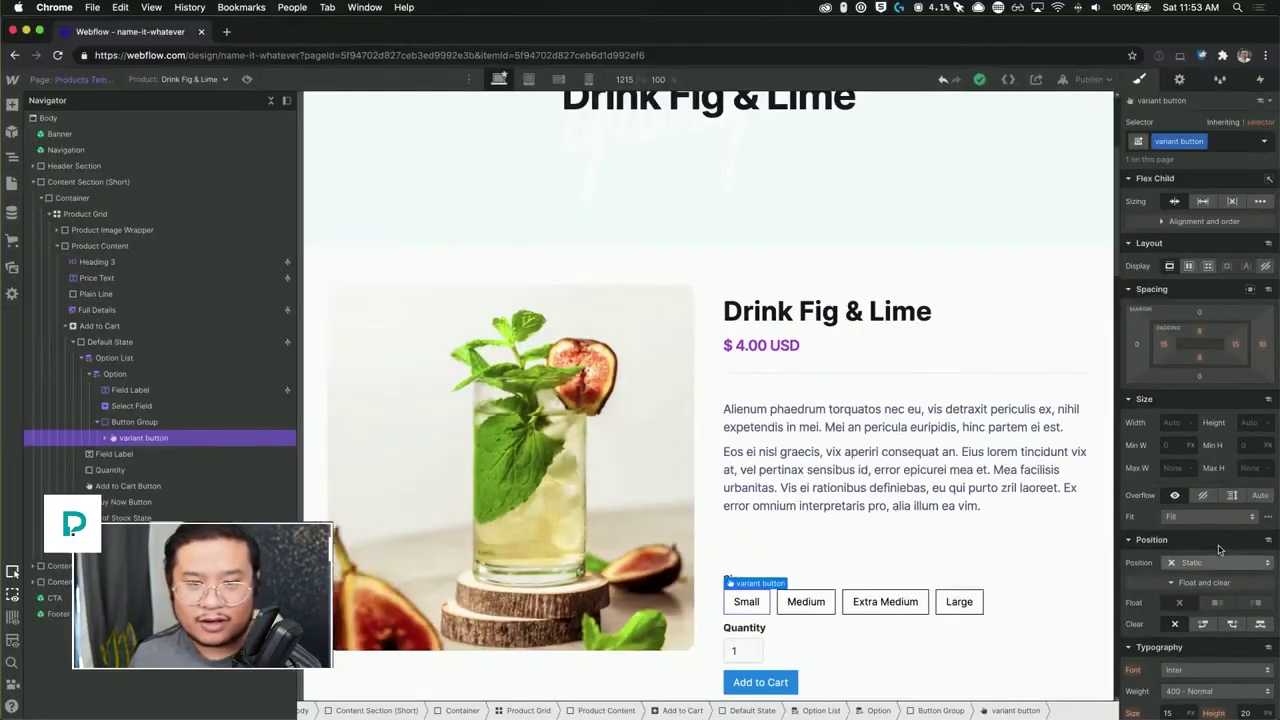
scroll(1217, 542, down, 4)
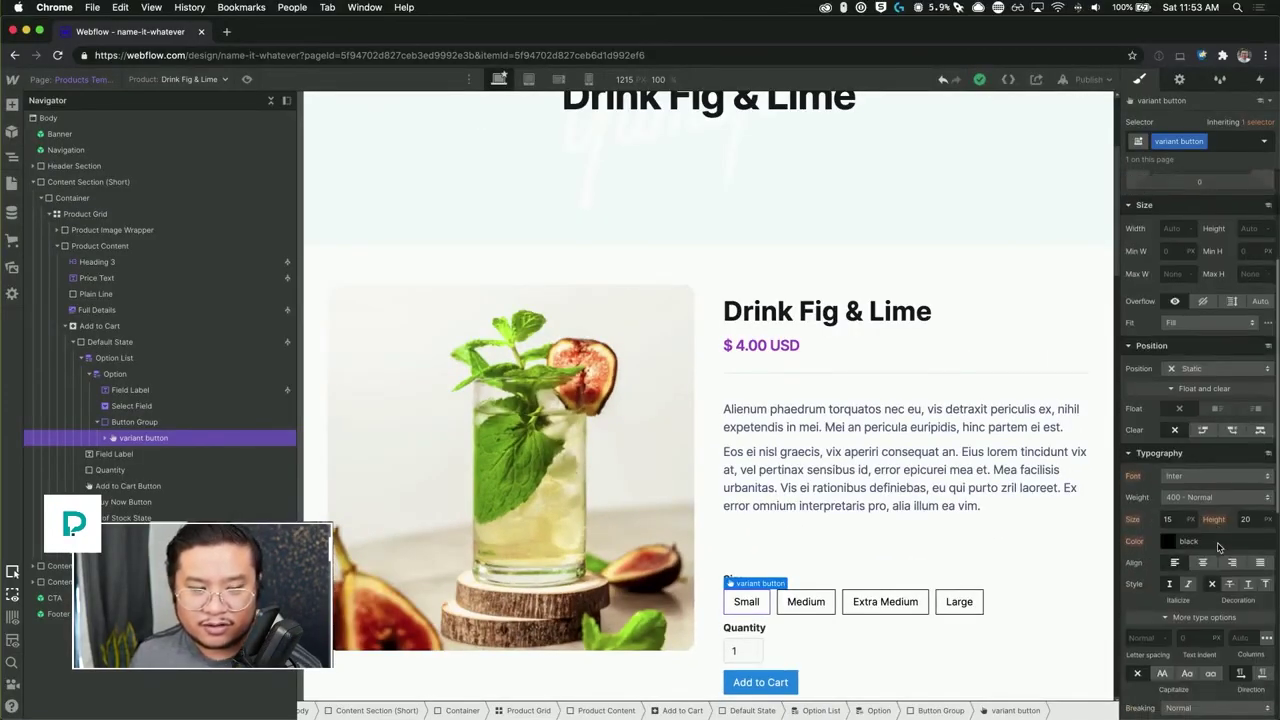
scroll(1217, 542, up, 4)
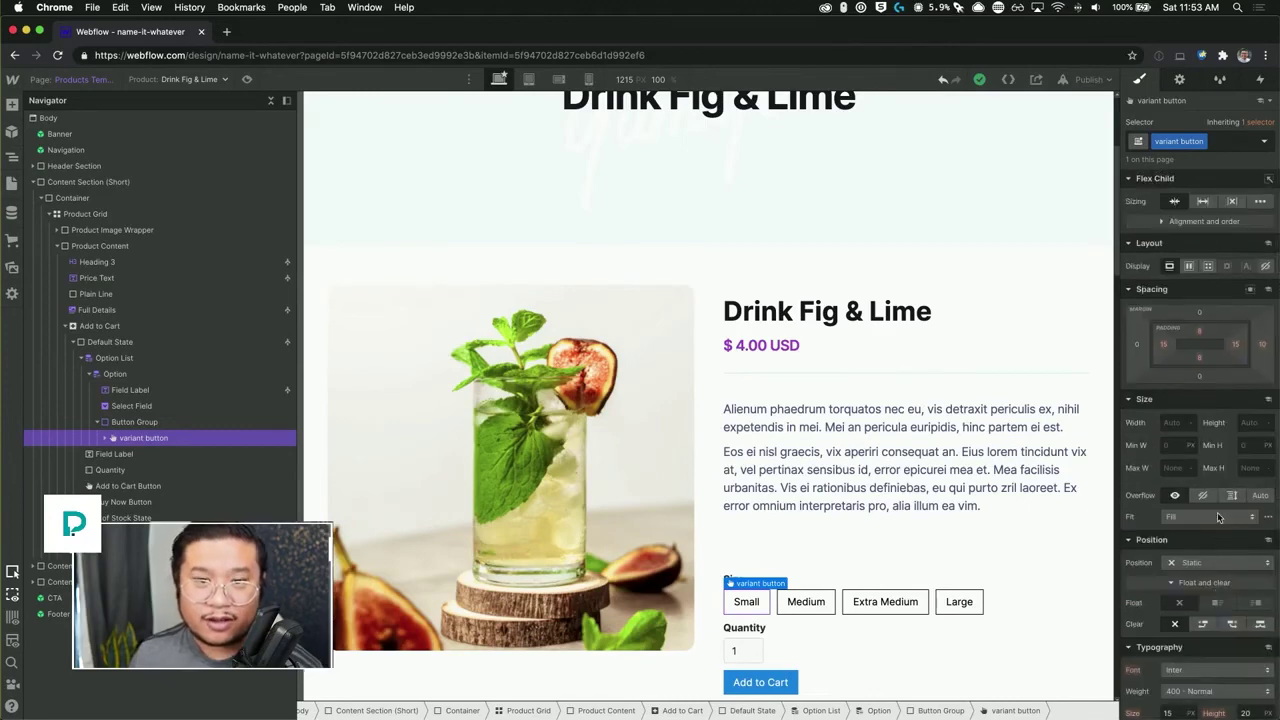
click(1265, 142)
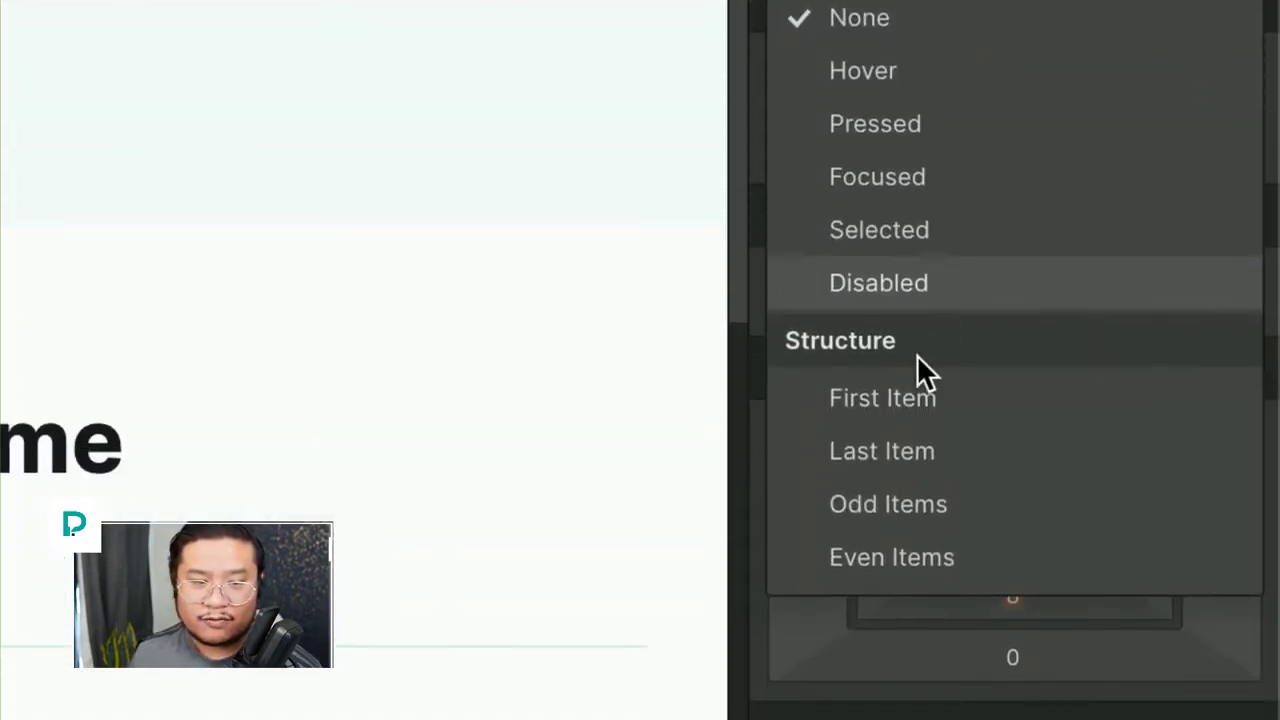
click(900, 540)
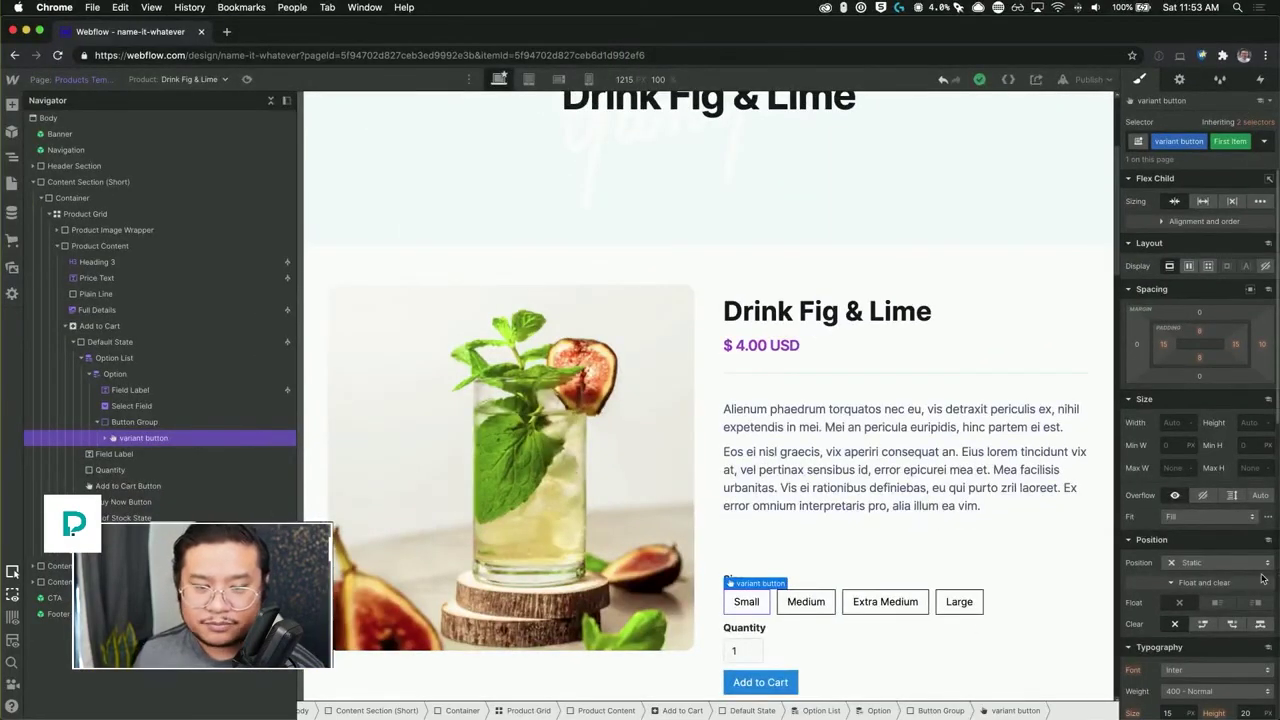
scroll(1252, 580, down, 10)
scroll(1252, 580, down, 3)
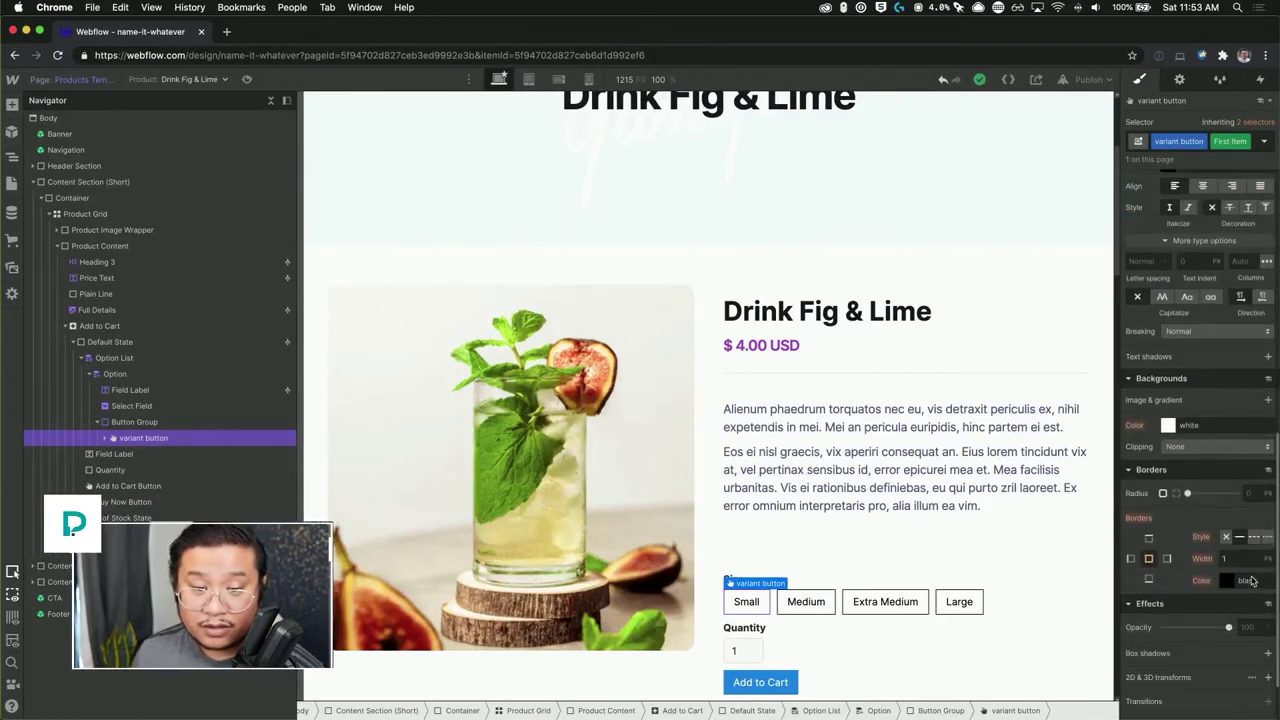
click(1177, 493)
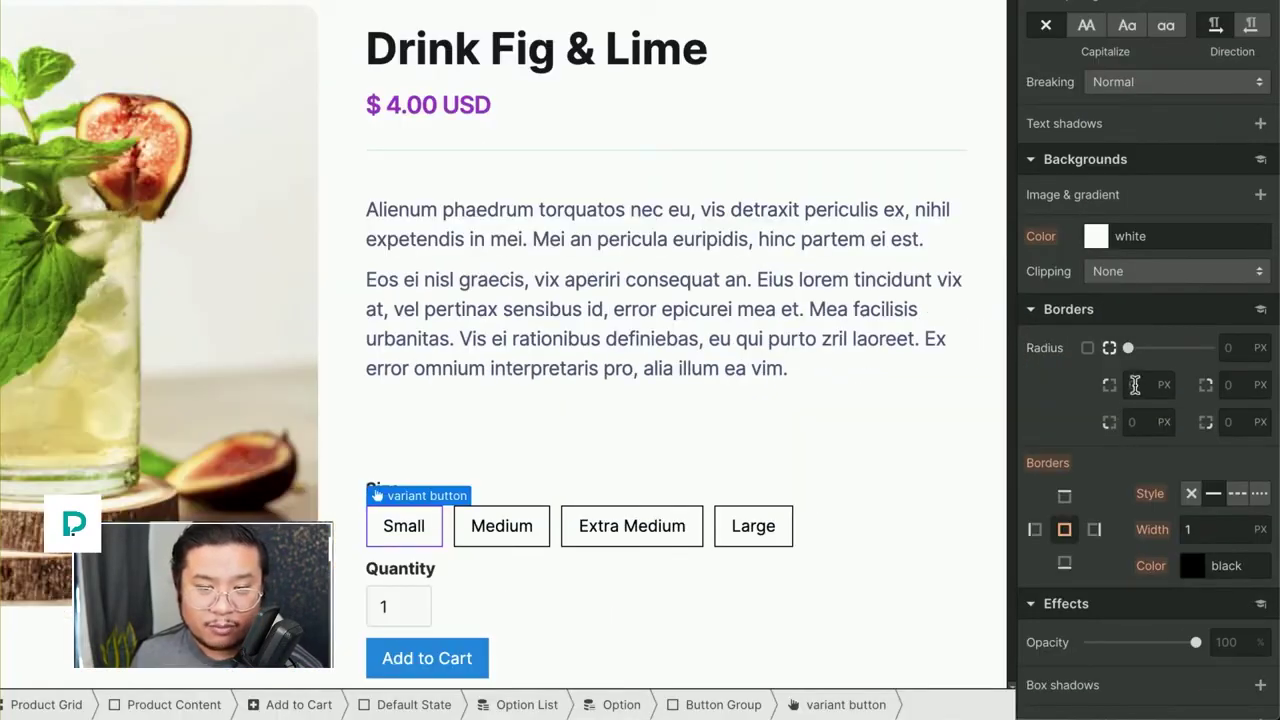
click(1134, 385)
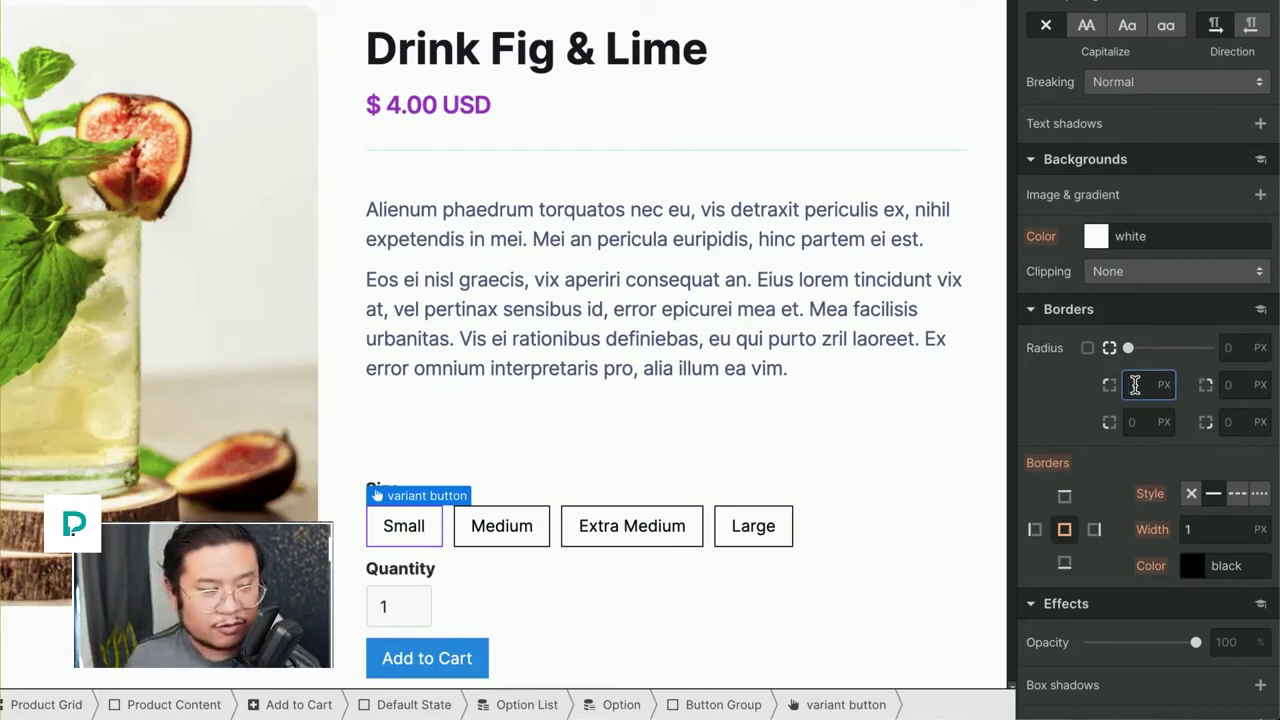
text(15)
click(1136, 423)
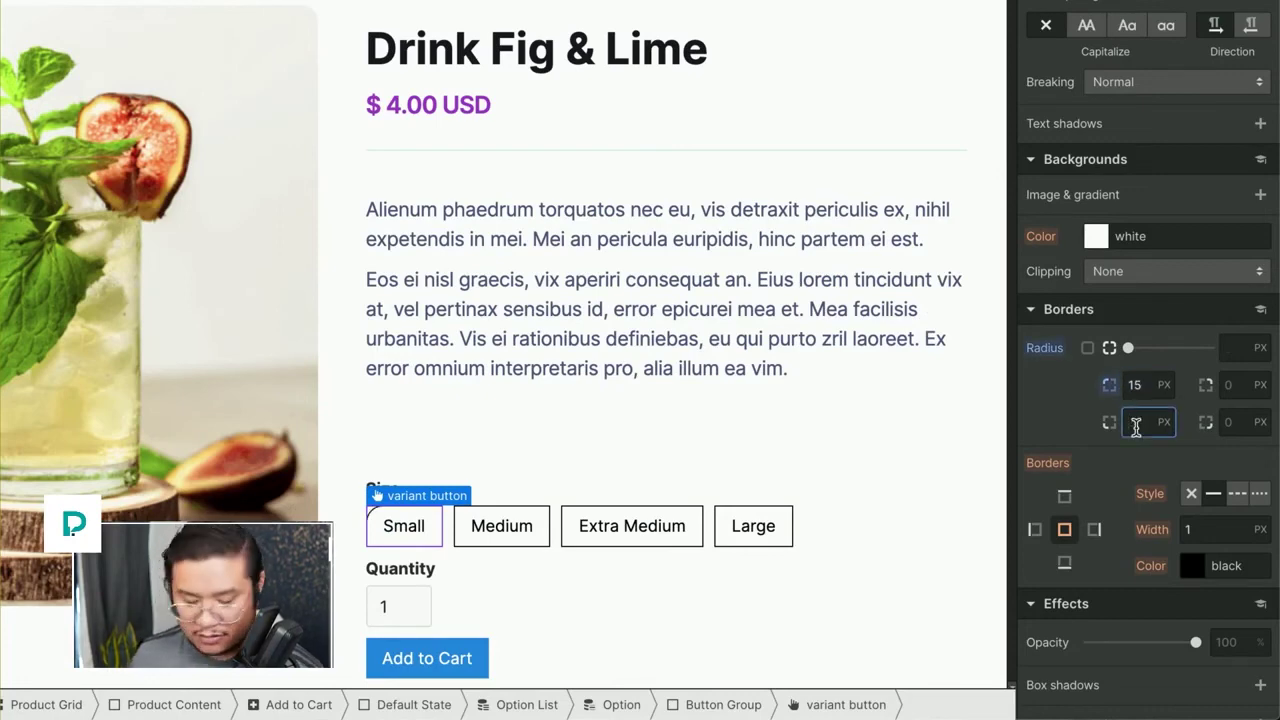
text(15)
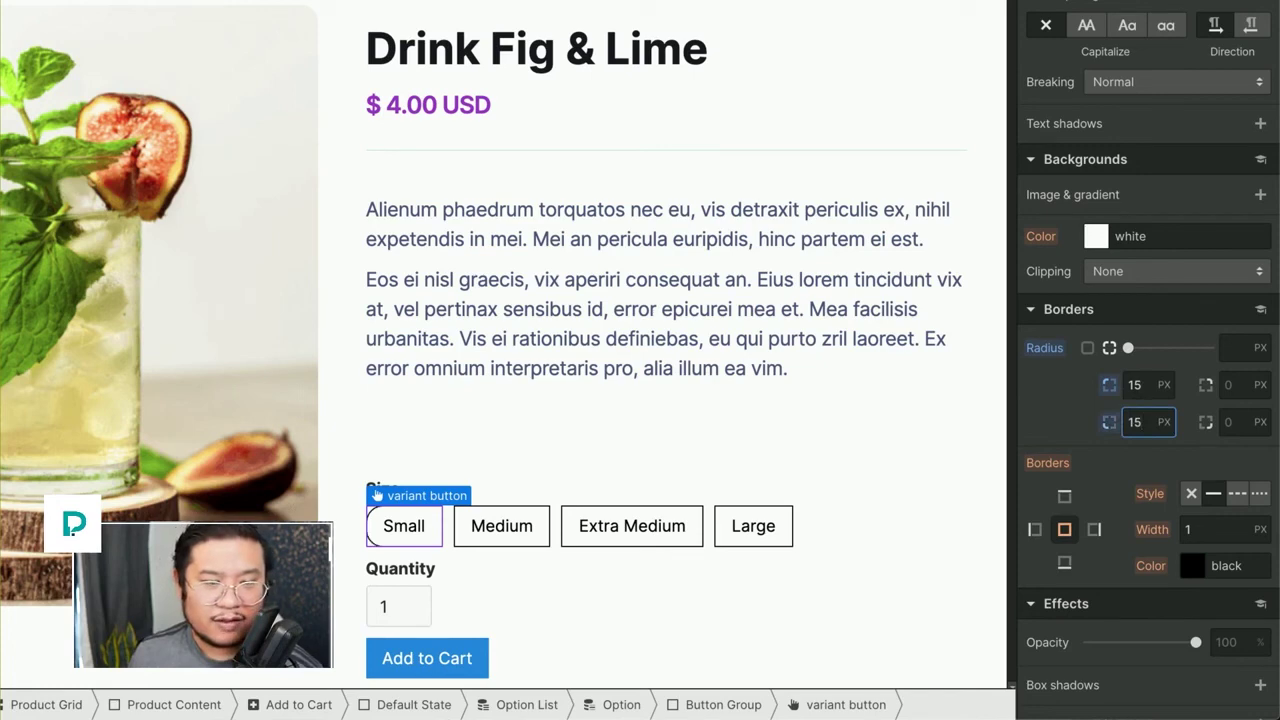
Step: For the variant button's Last Item structure state, set the top-right and bottom-right corner radii to 15 px
click(790, 531)
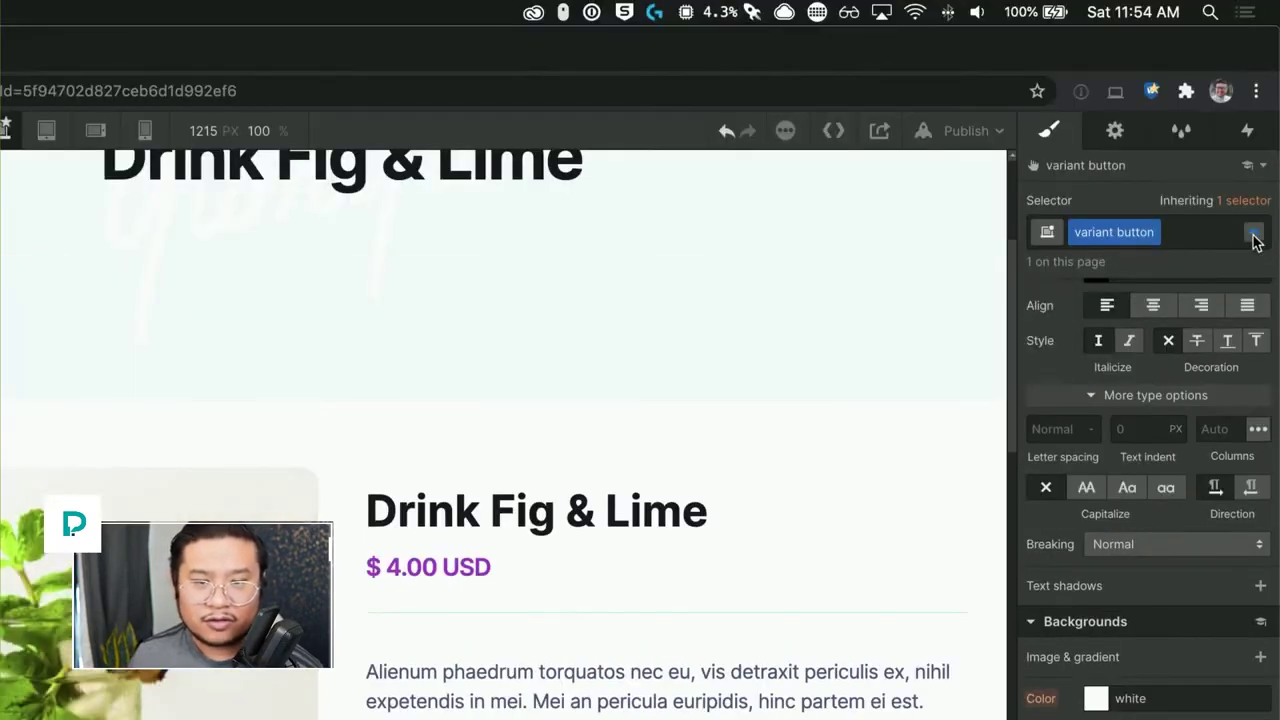
click(1252, 233)
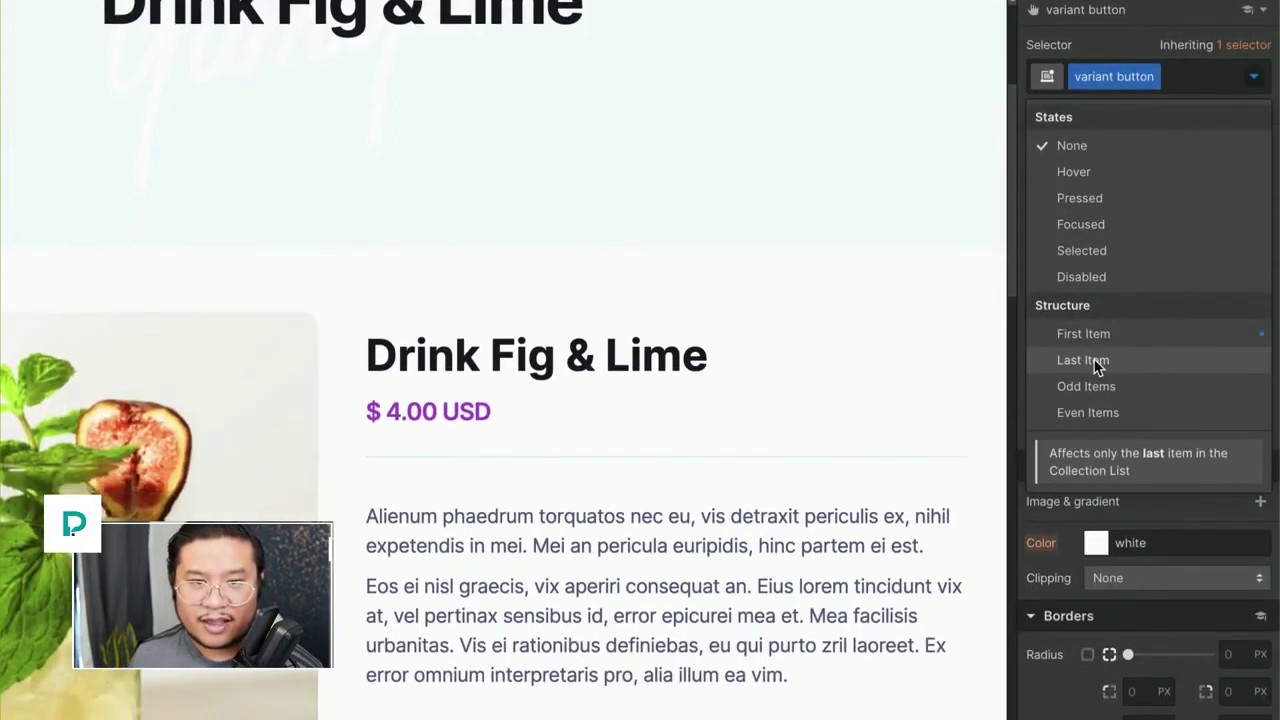
click(1083, 360)
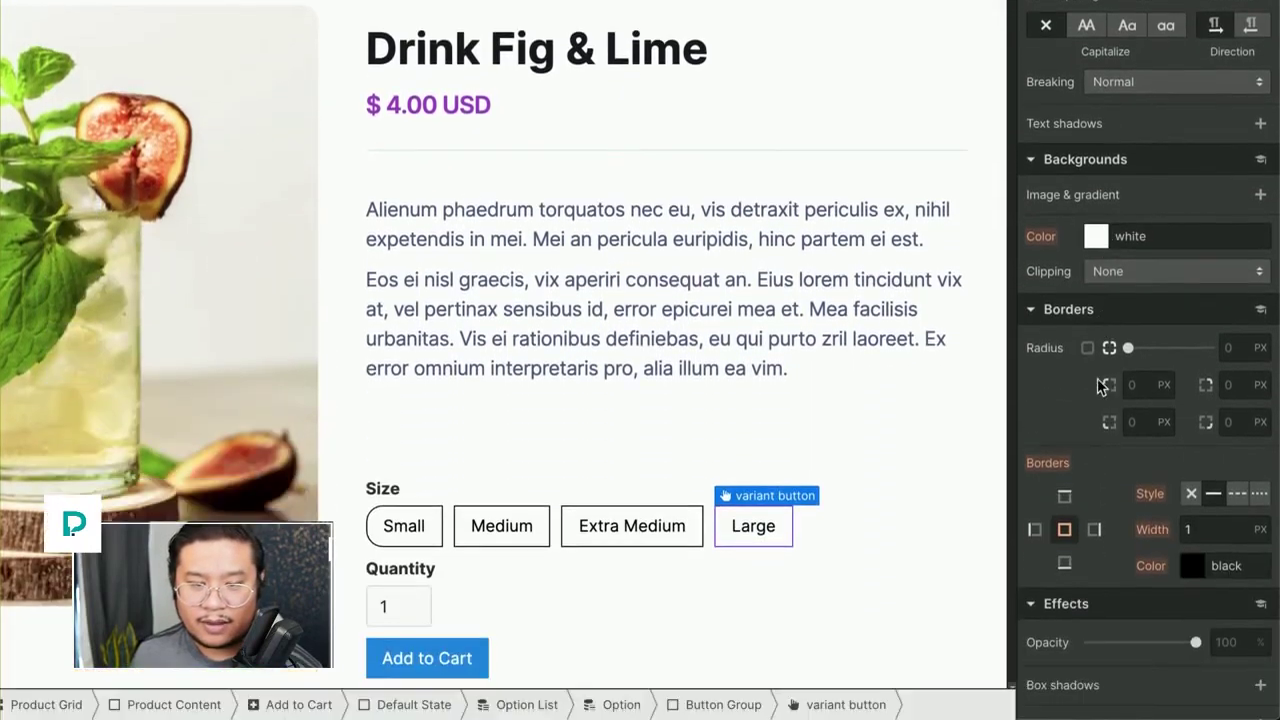
click(1230, 385)
text(15)
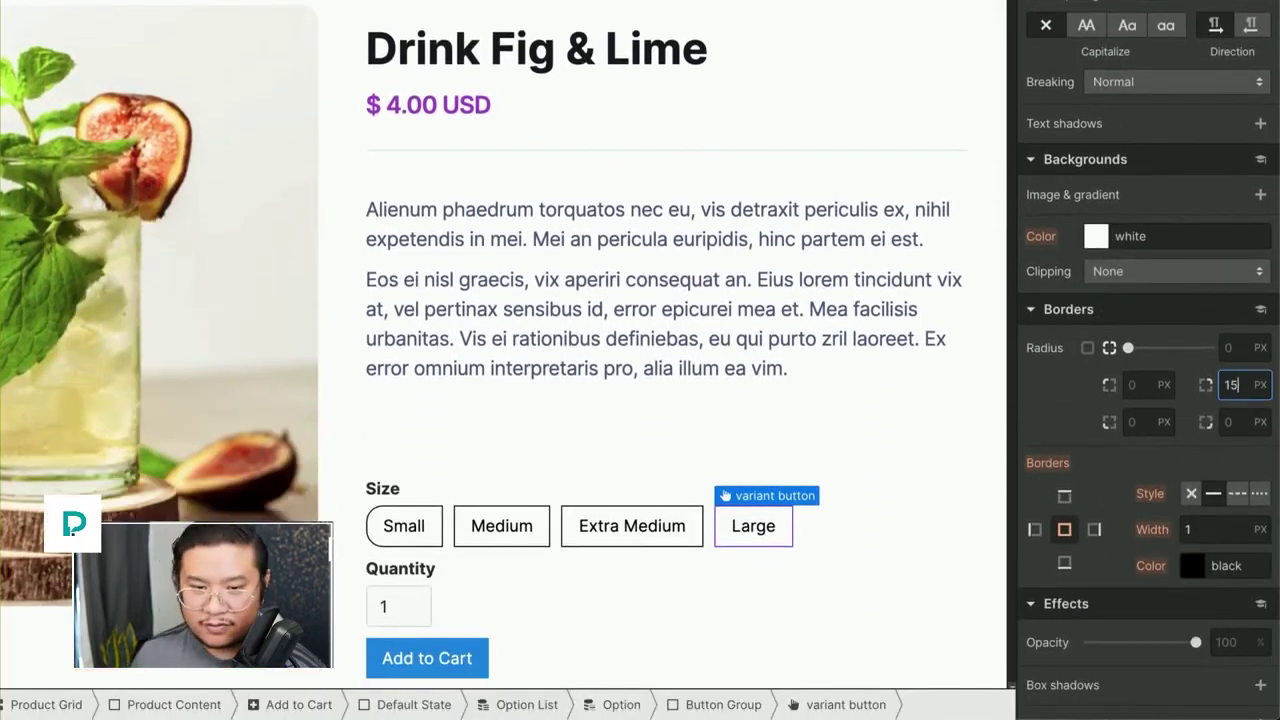
key(Tab)
text(15)
key(Tab)
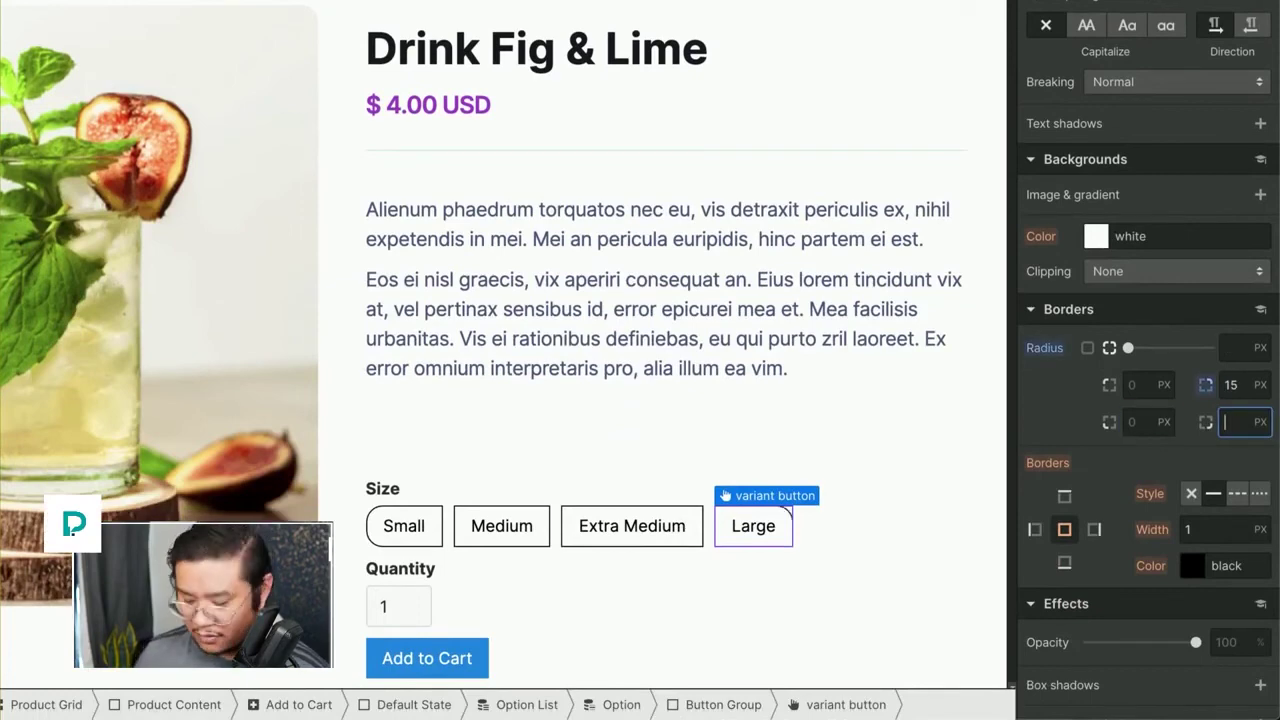
text(15)
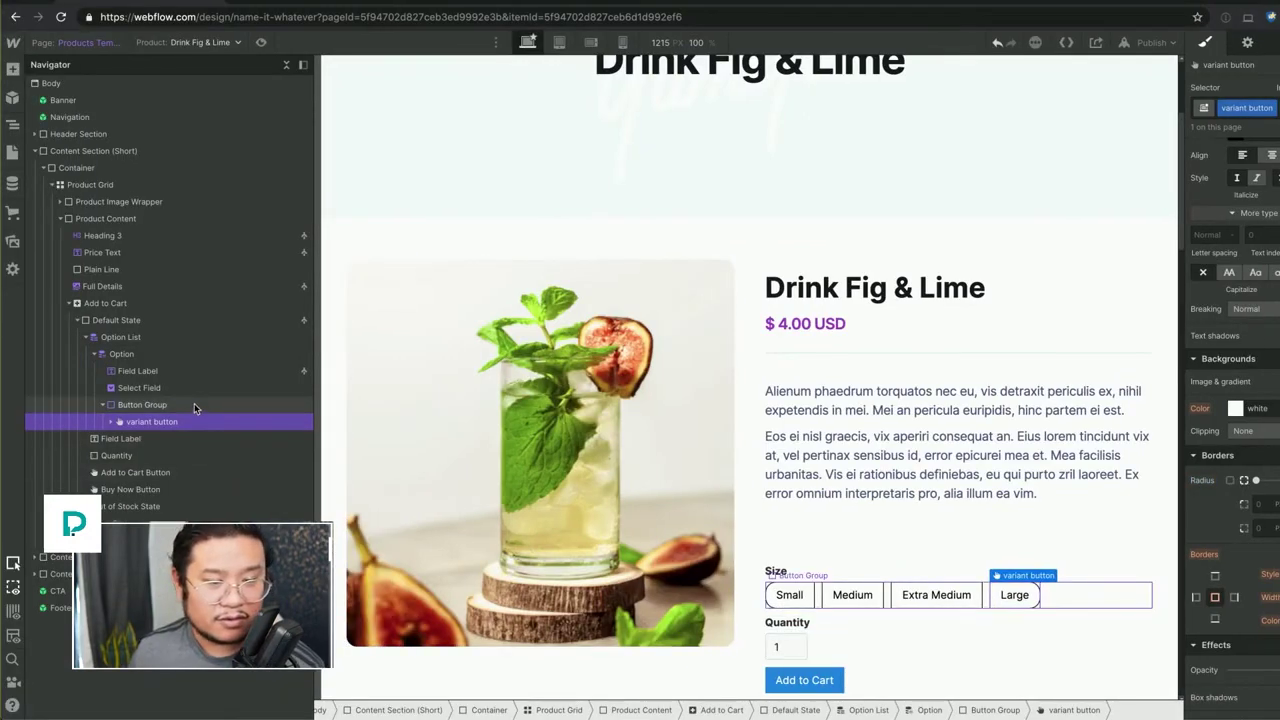
Step: Set the variant button's right margin to -1 px so neighbouring size buttons join together
click(192, 405)
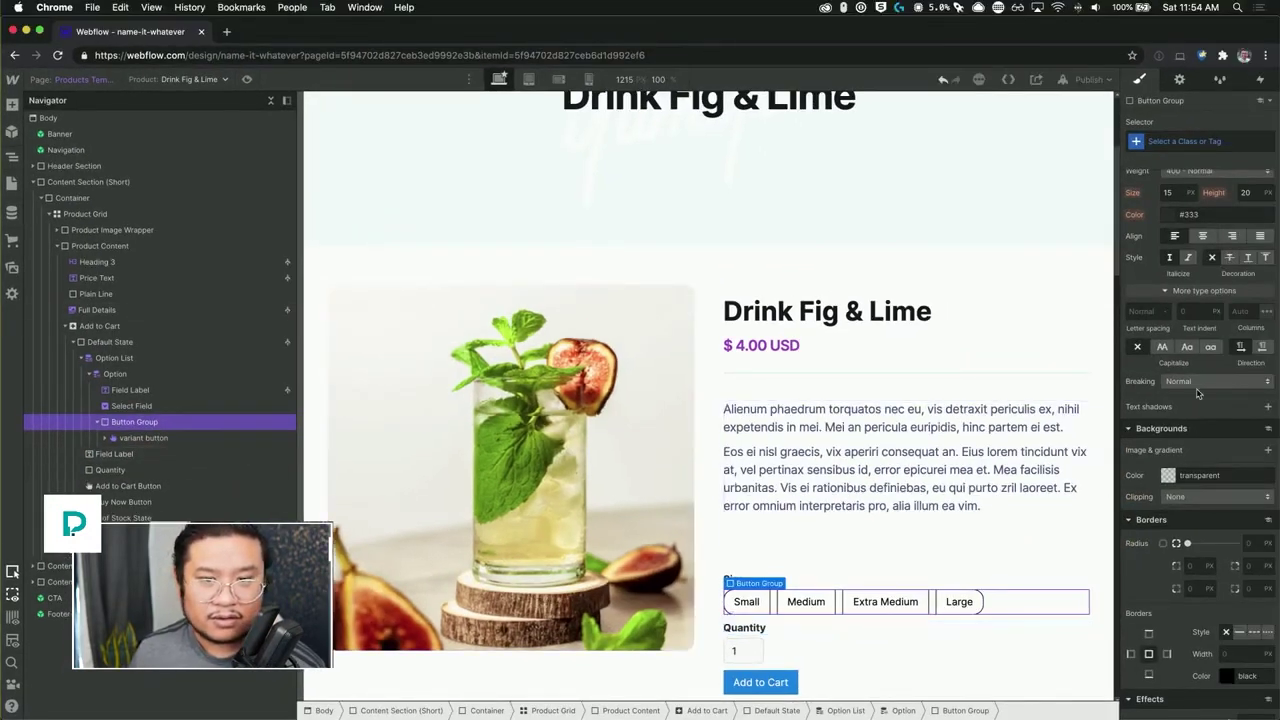
scroll(1200, 373, up, 10)
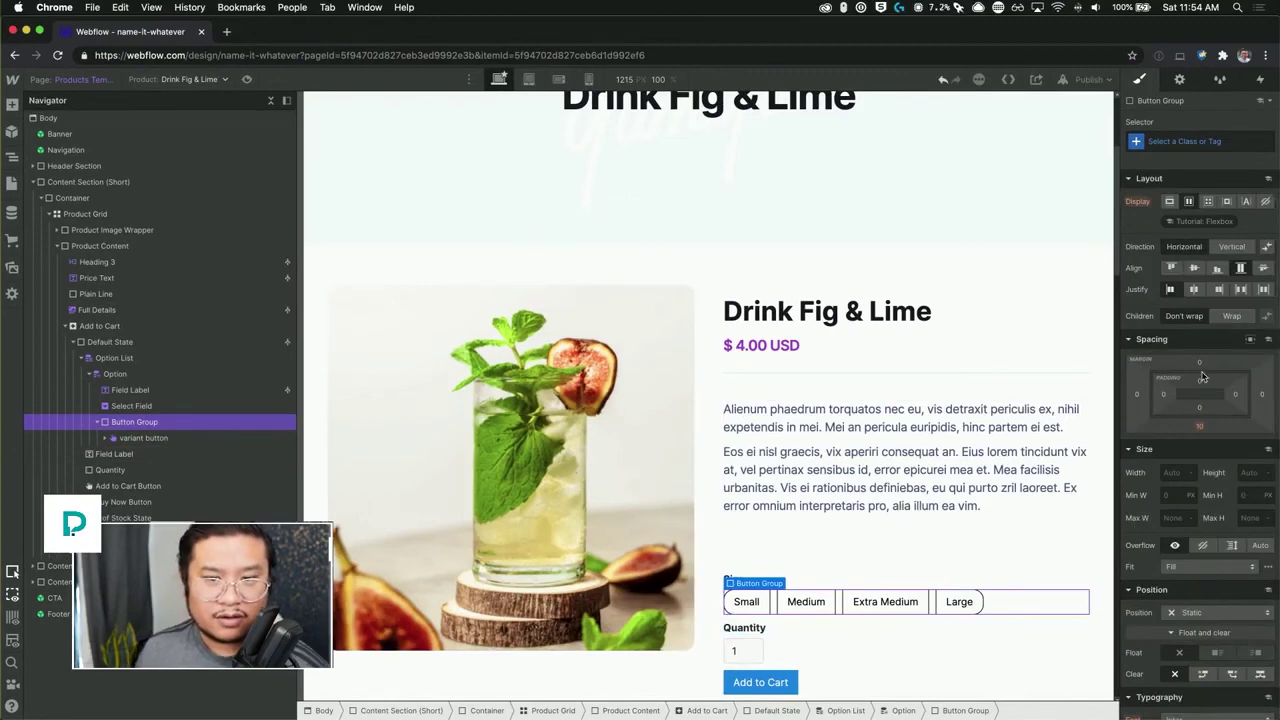
click(832, 598)
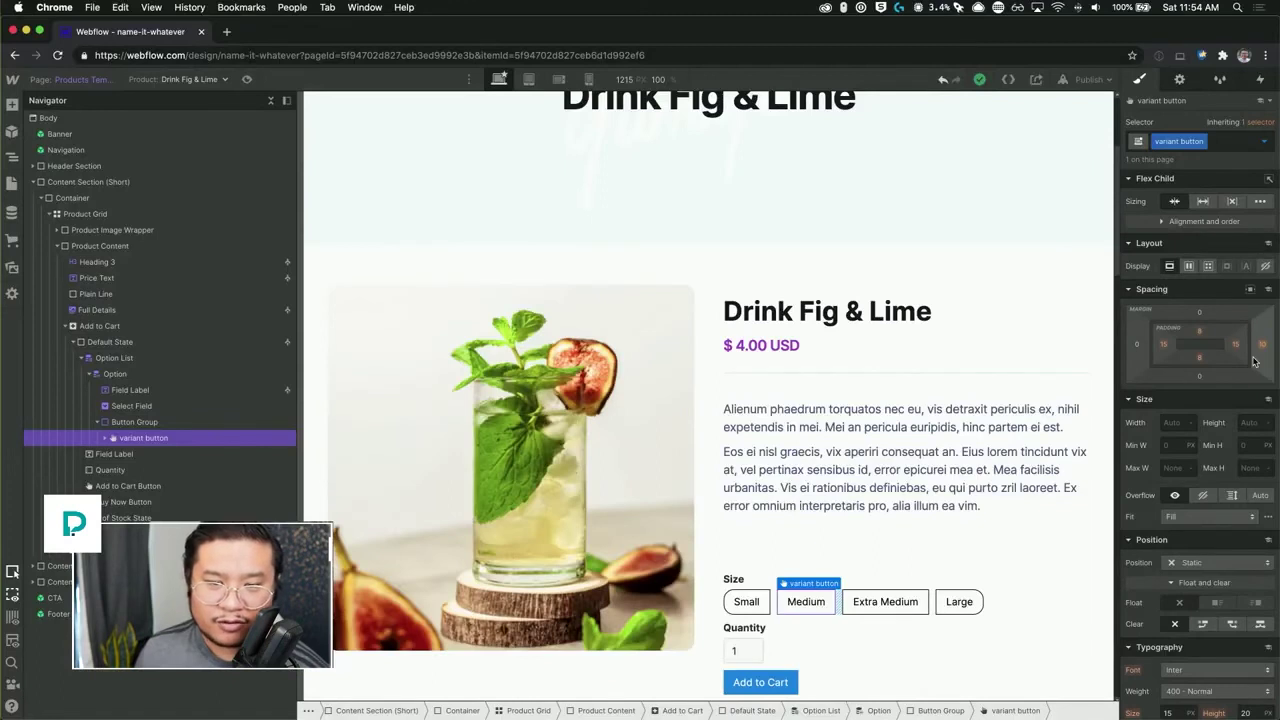
drag(1257, 345, 1246, 345)
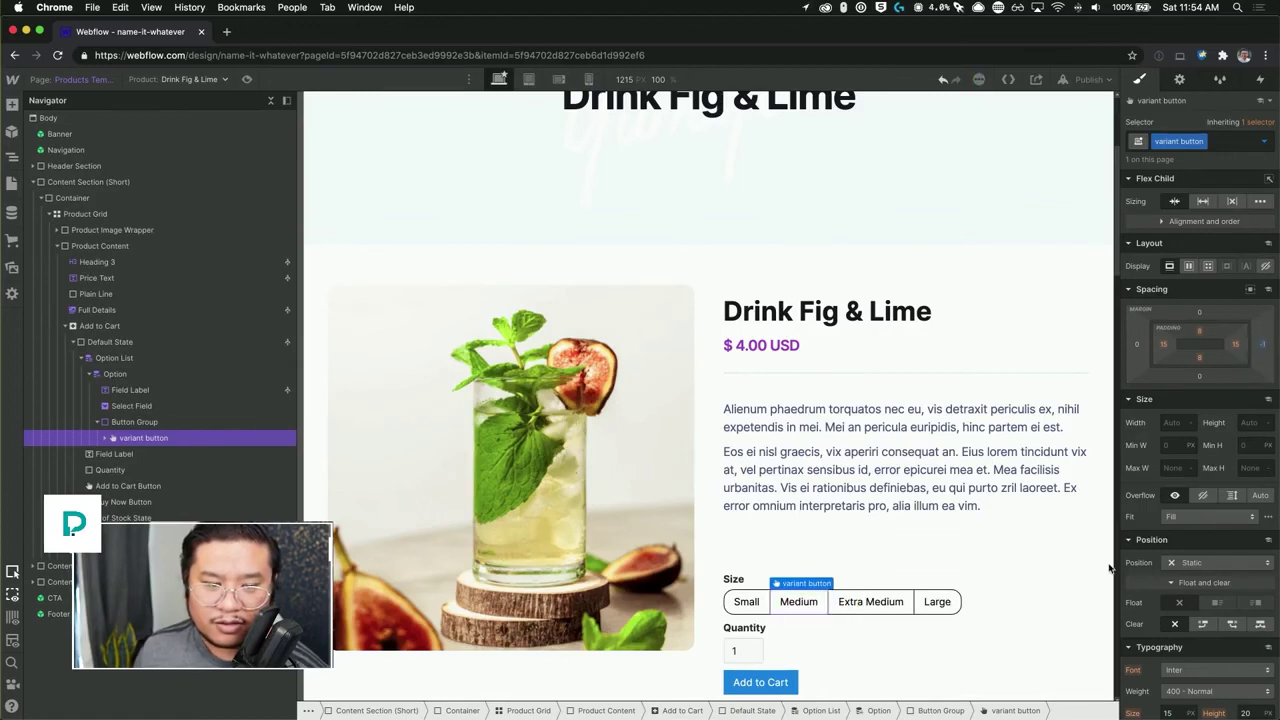
click(1032, 612)
click(1036, 658)
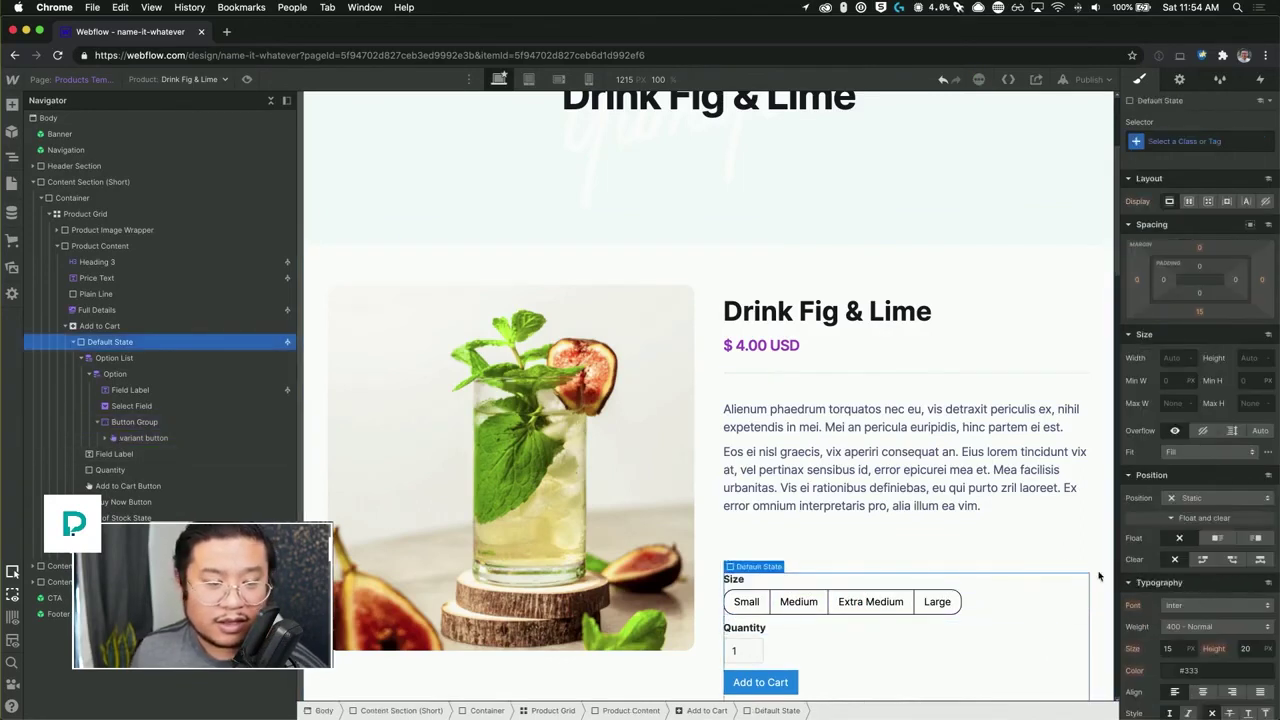
Step: Preview the product page to check the joined size buttons, and return to editing with a variant button selected
click(247, 79)
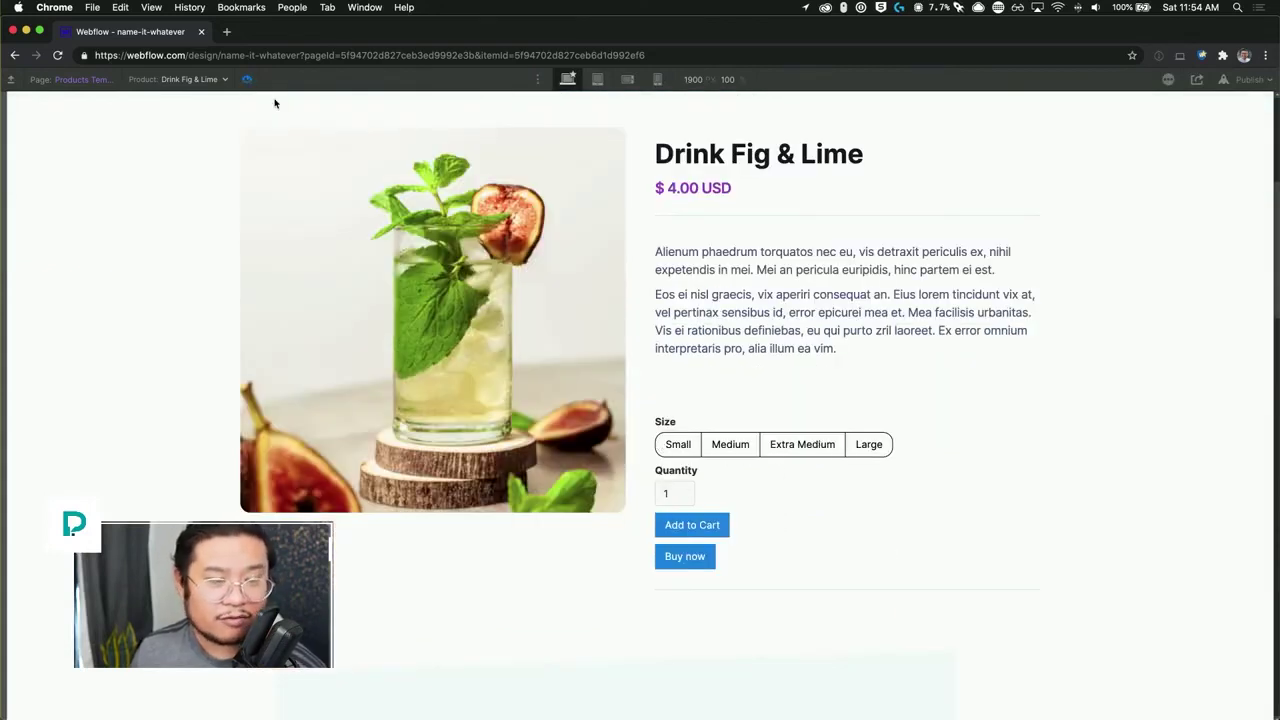
key(super+shift+p)
click(801, 445)
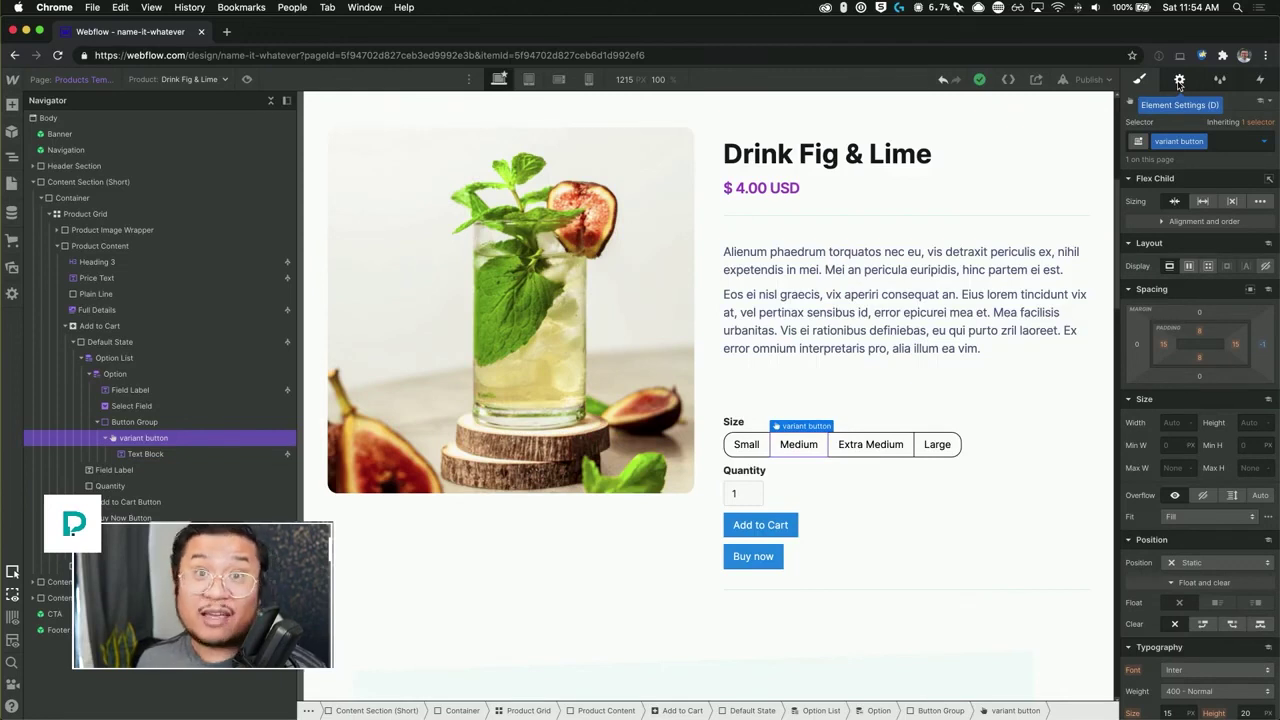
Step: Add a new option set named "Colors" to the Drink Fig & Lime product in the Ecommerce products
click(13, 212)
click(12, 240)
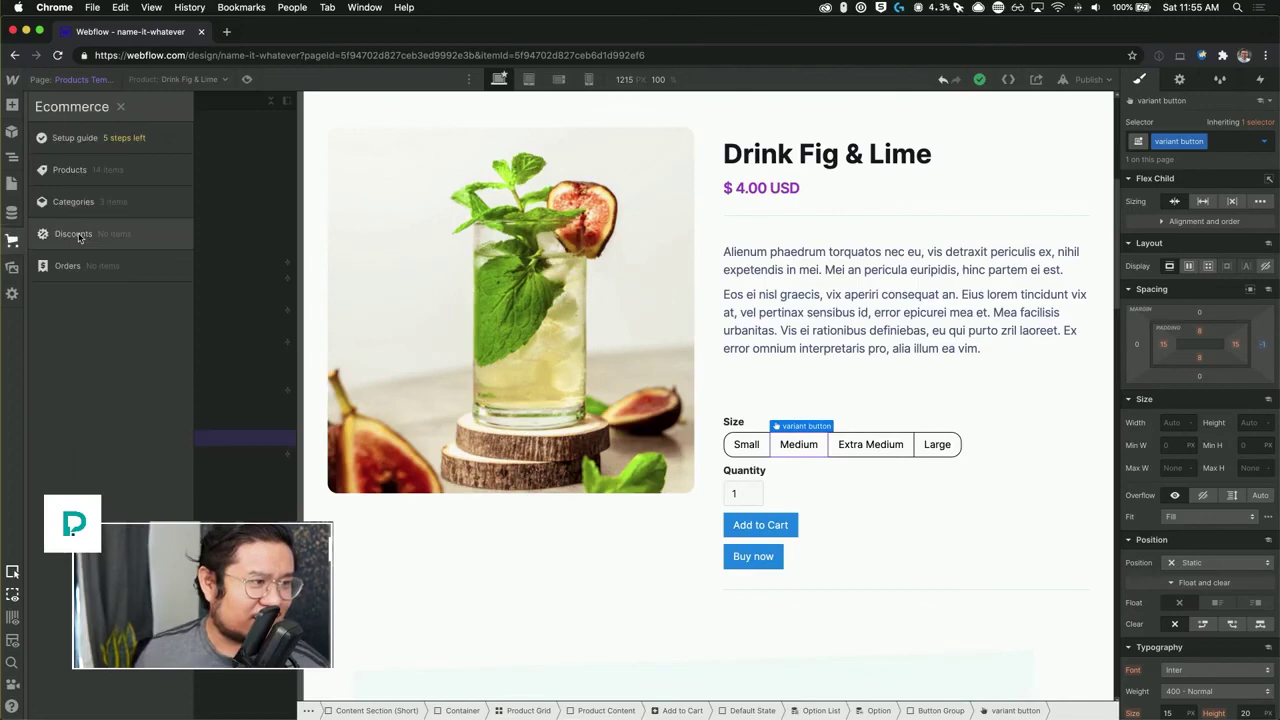
click(125, 178)
click(357, 177)
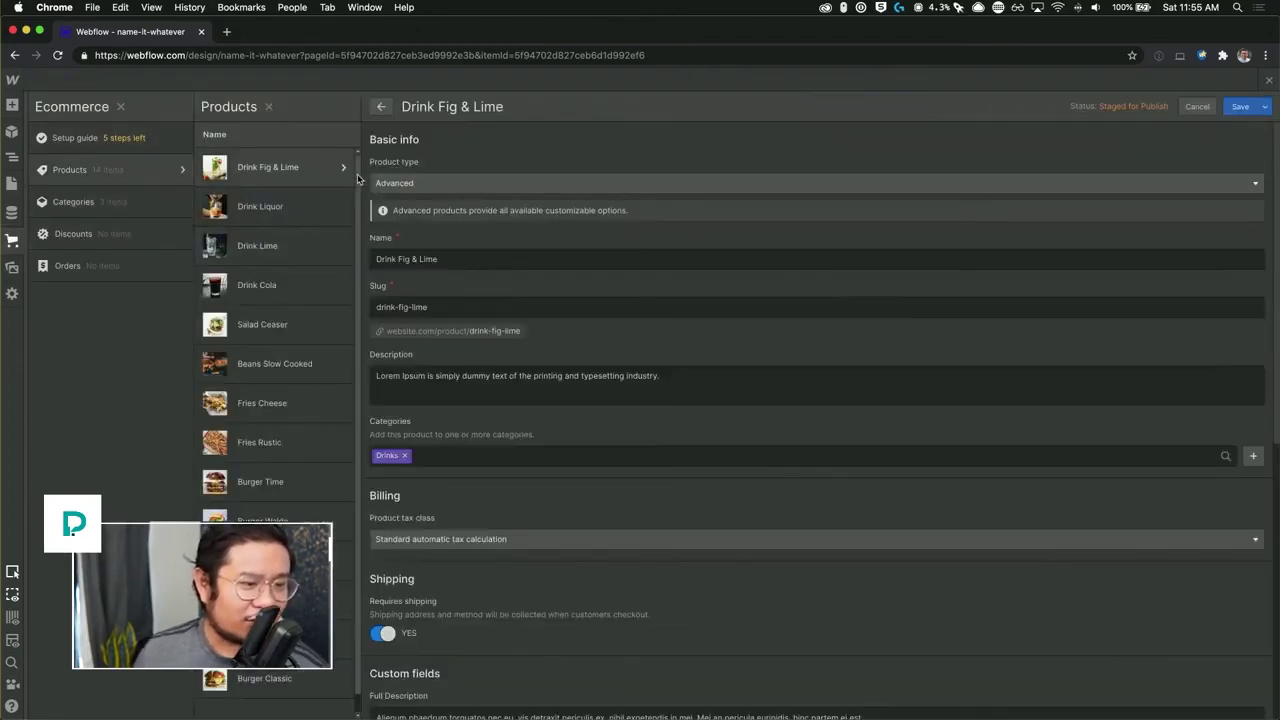
scroll(571, 523, down, 5)
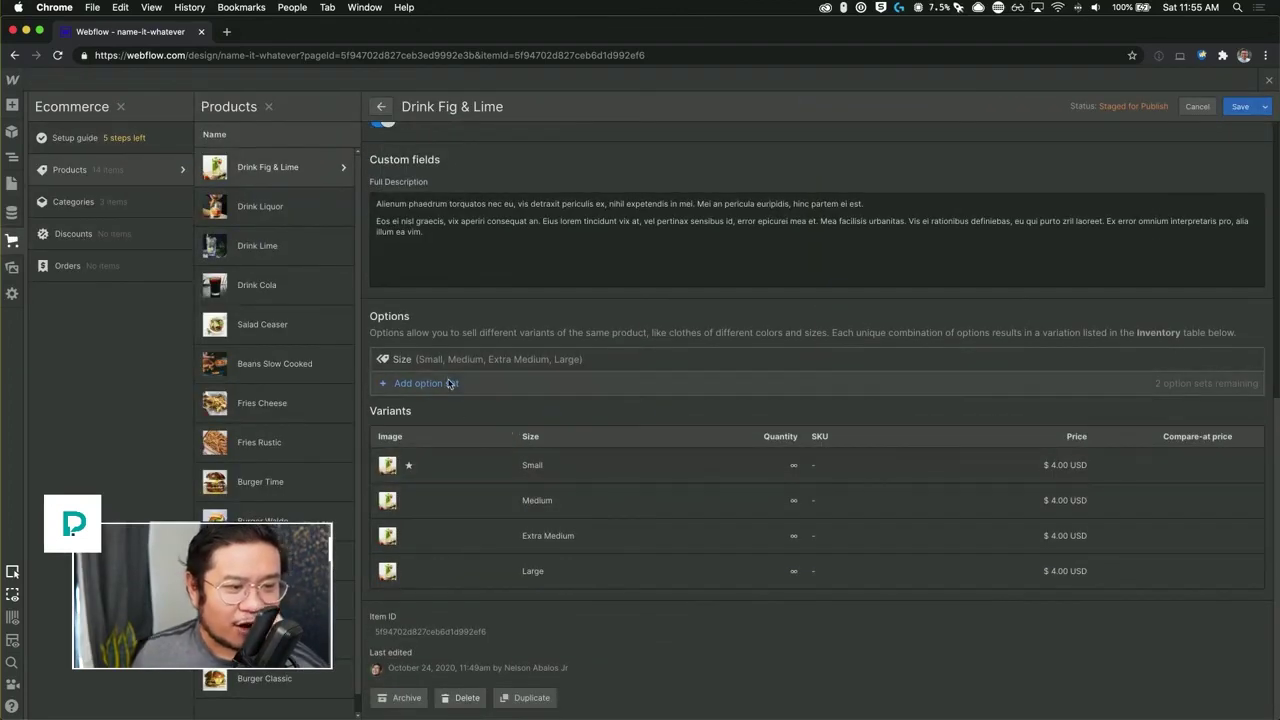
click(449, 383)
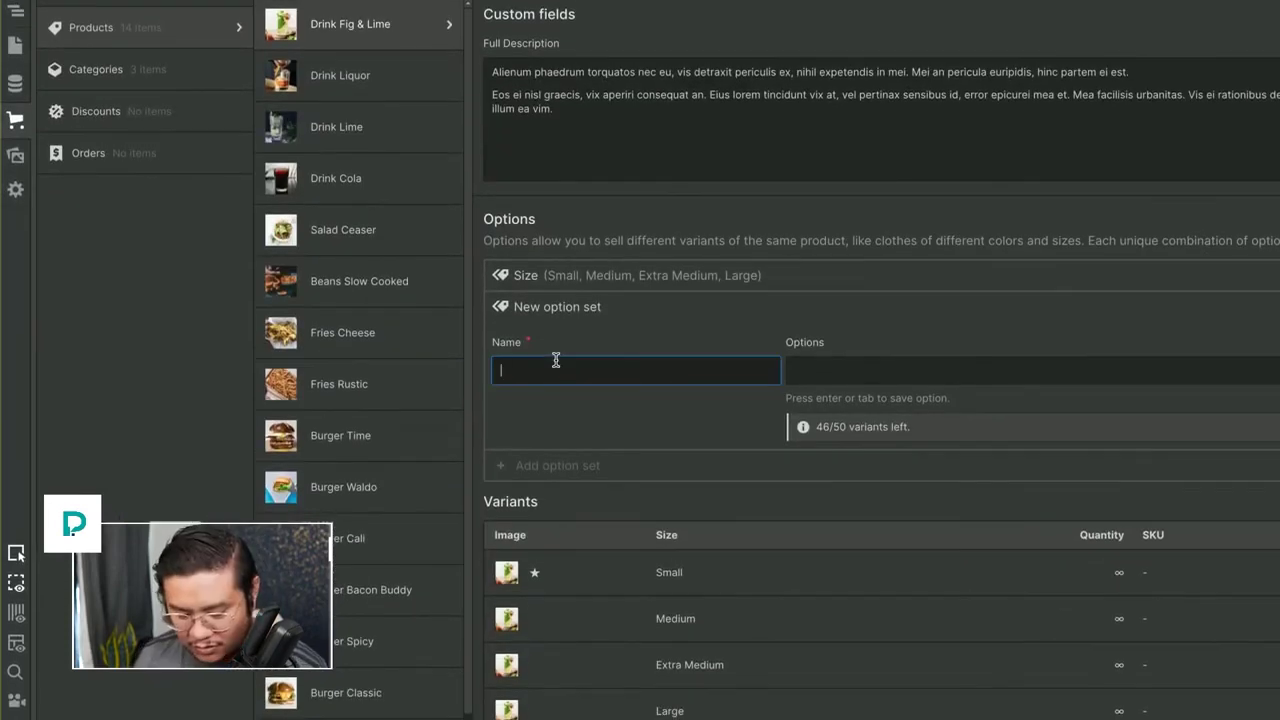
text(Colors)
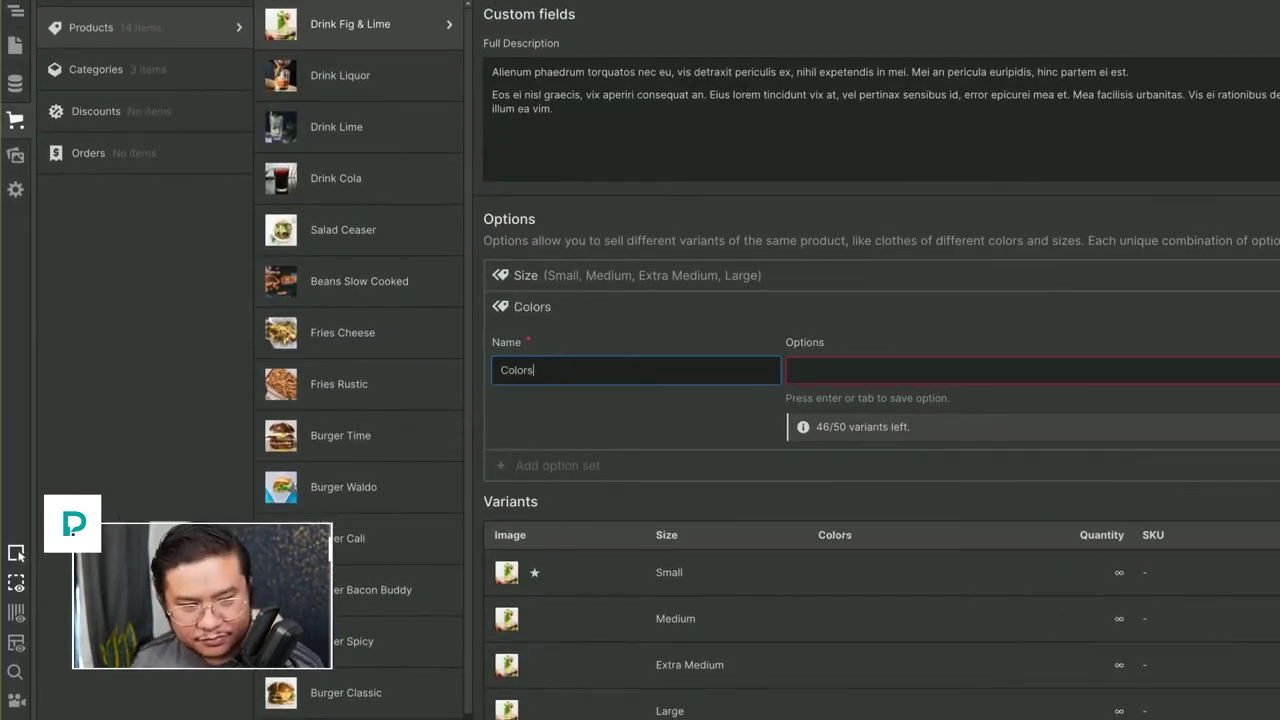
Step: Add Black and White as options of the Colors set, save the product and return to the page
click(836, 374)
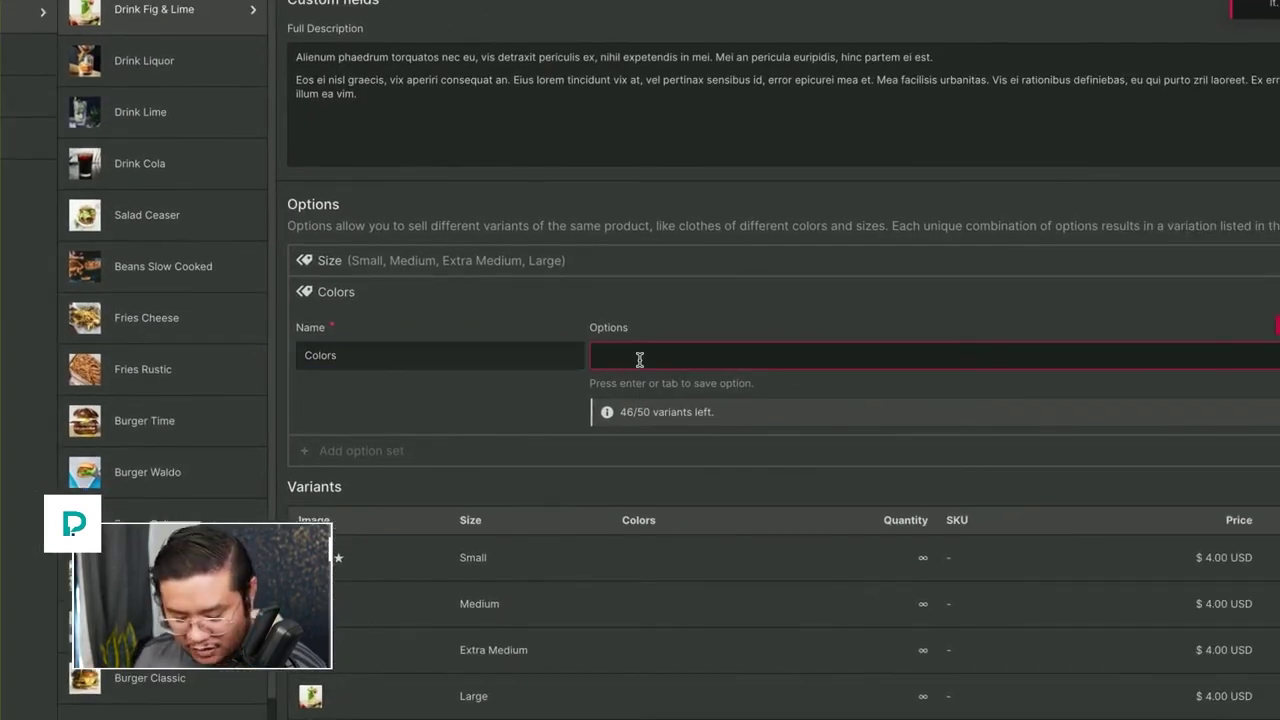
text(Black)
key(Return)
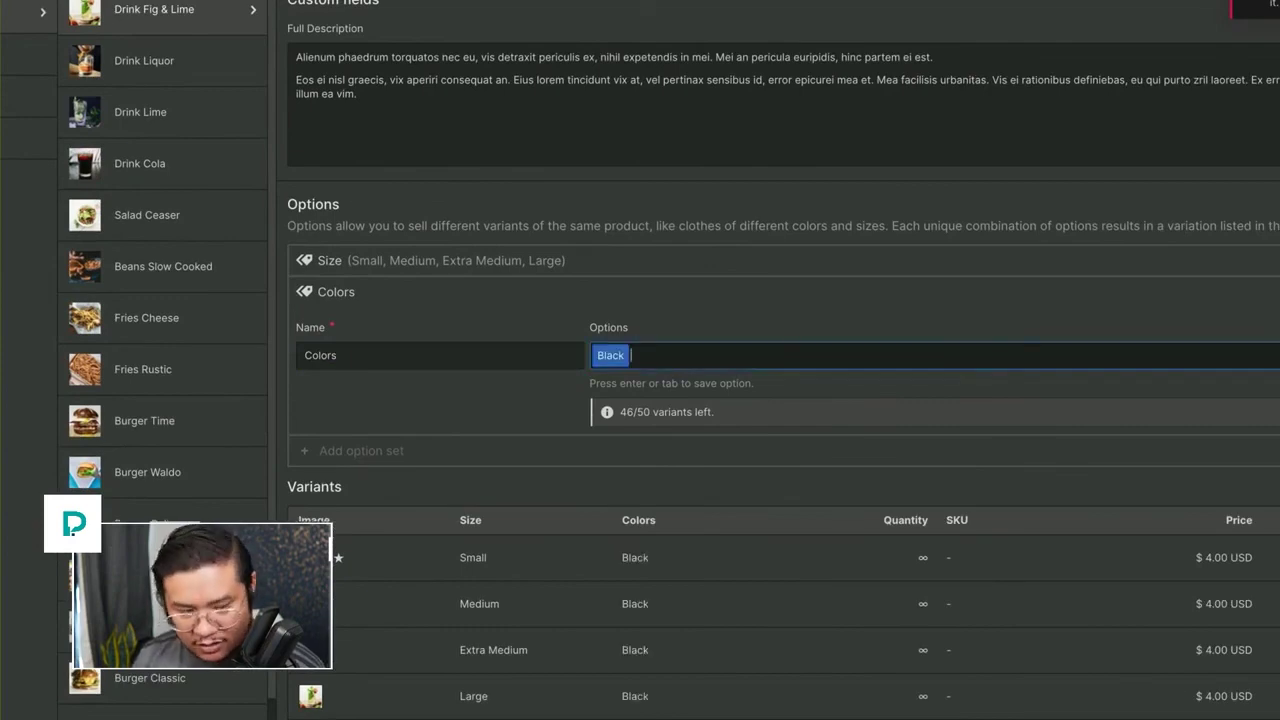
key(Return)
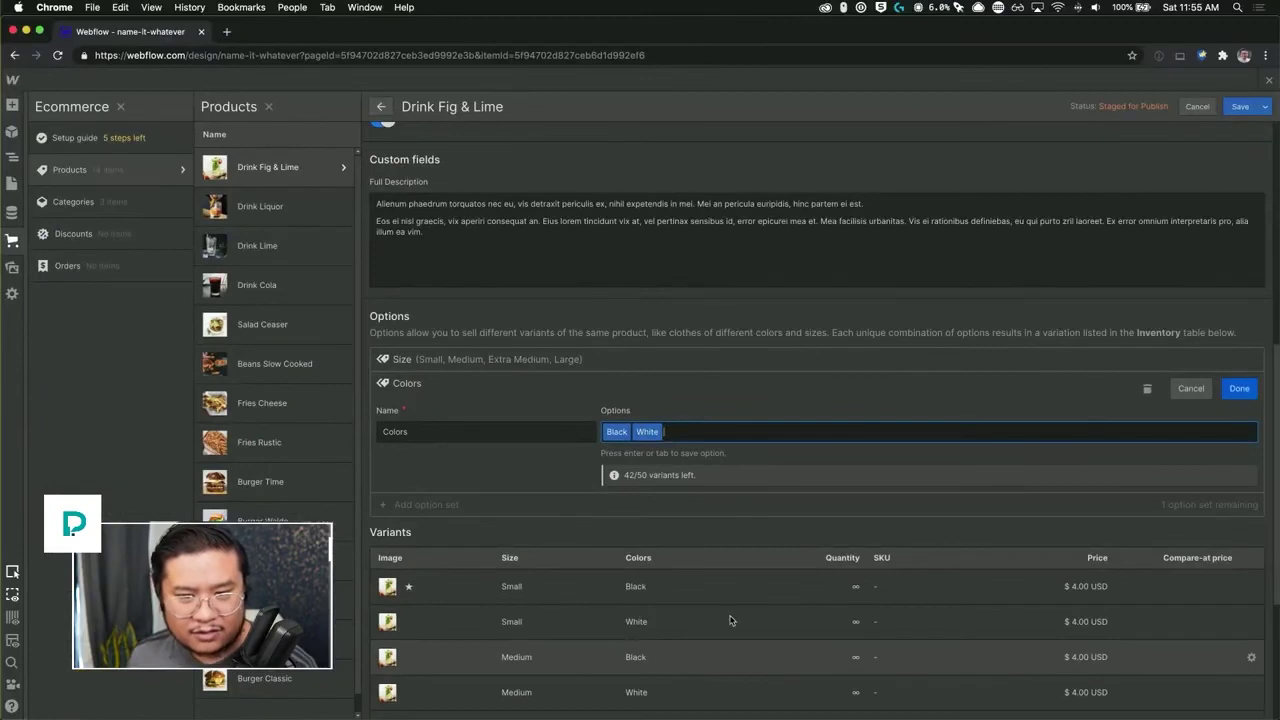
click(1236, 391)
click(1239, 108)
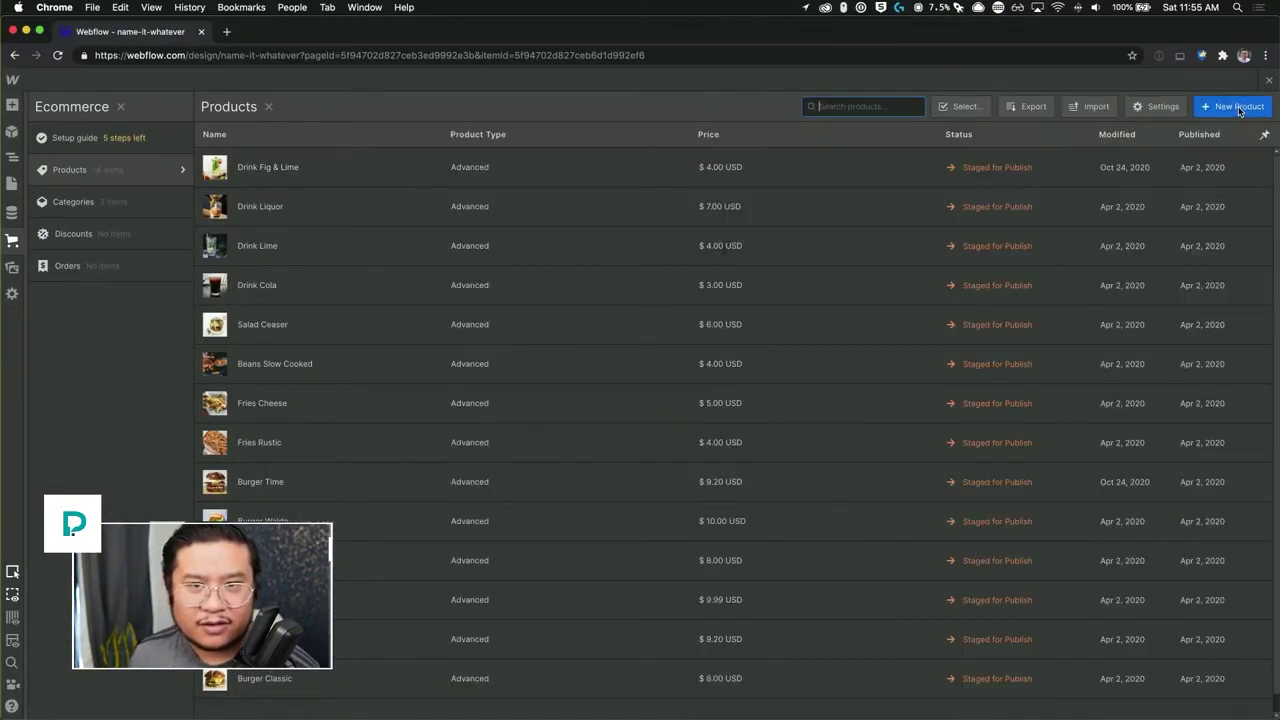
key(Escape)
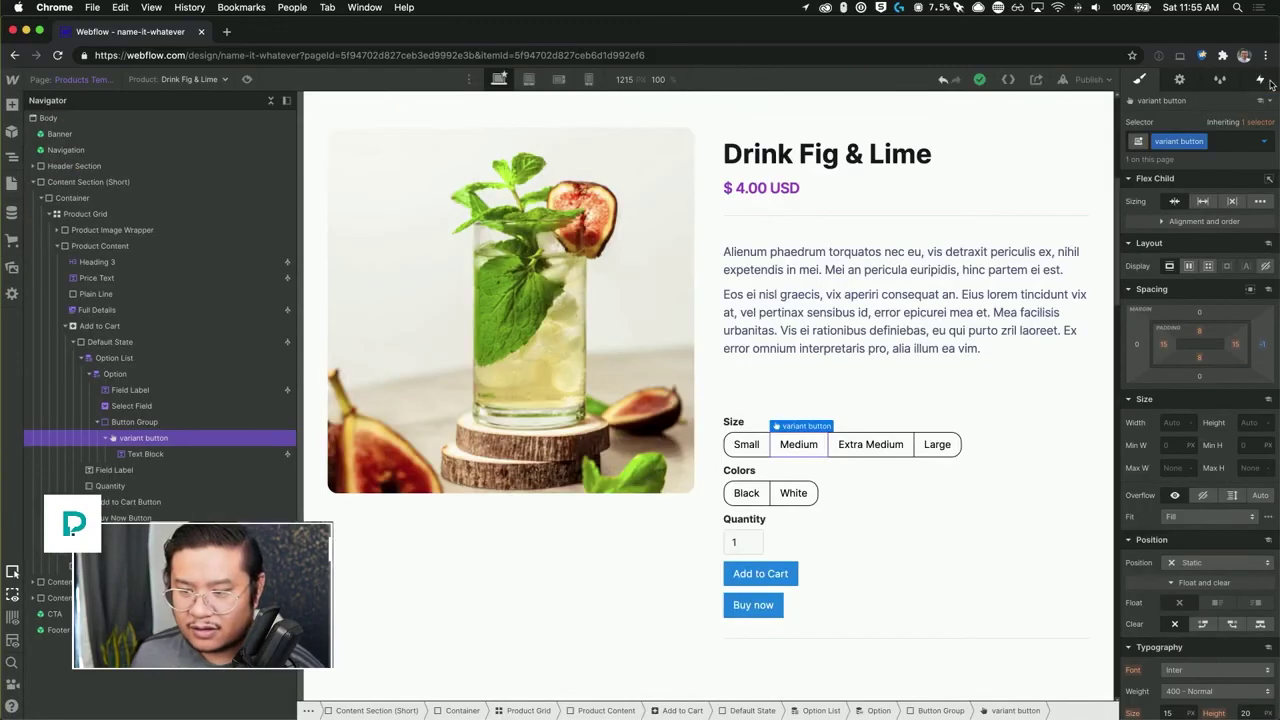
Step: Try to connect the Black button's background color to a product option field in its dynamic style settings
click(777, 499)
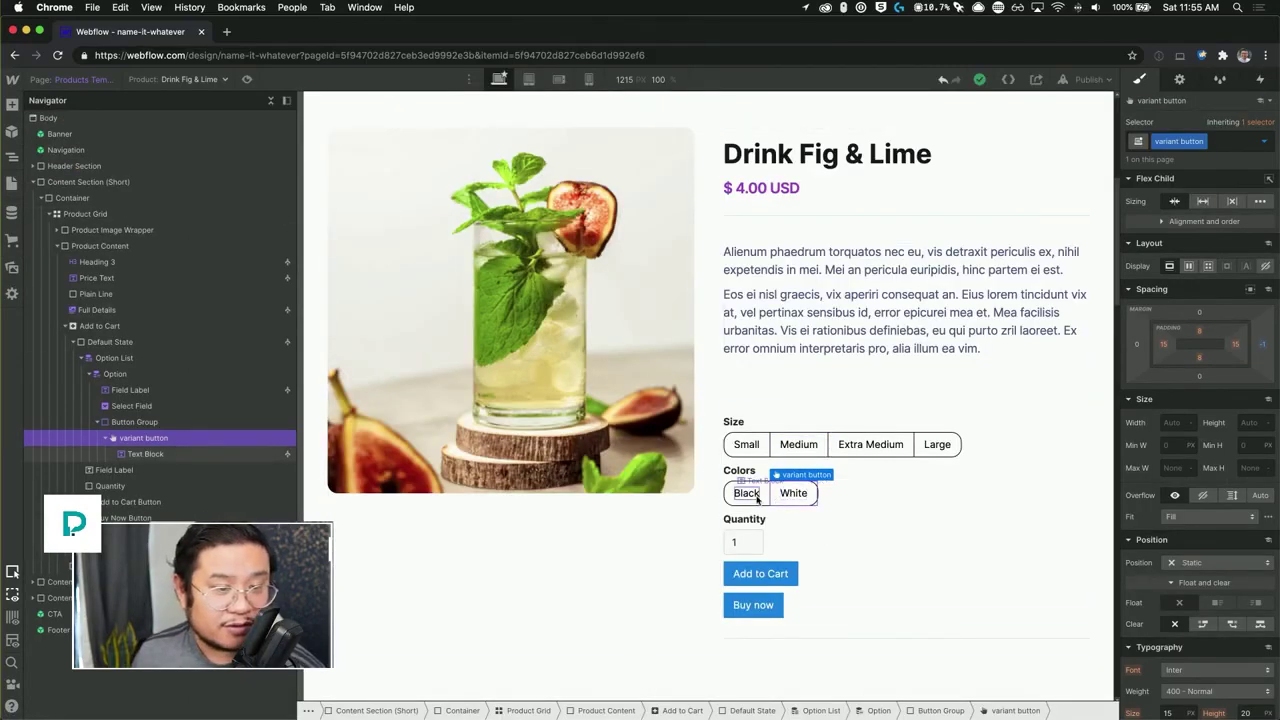
click(740, 493)
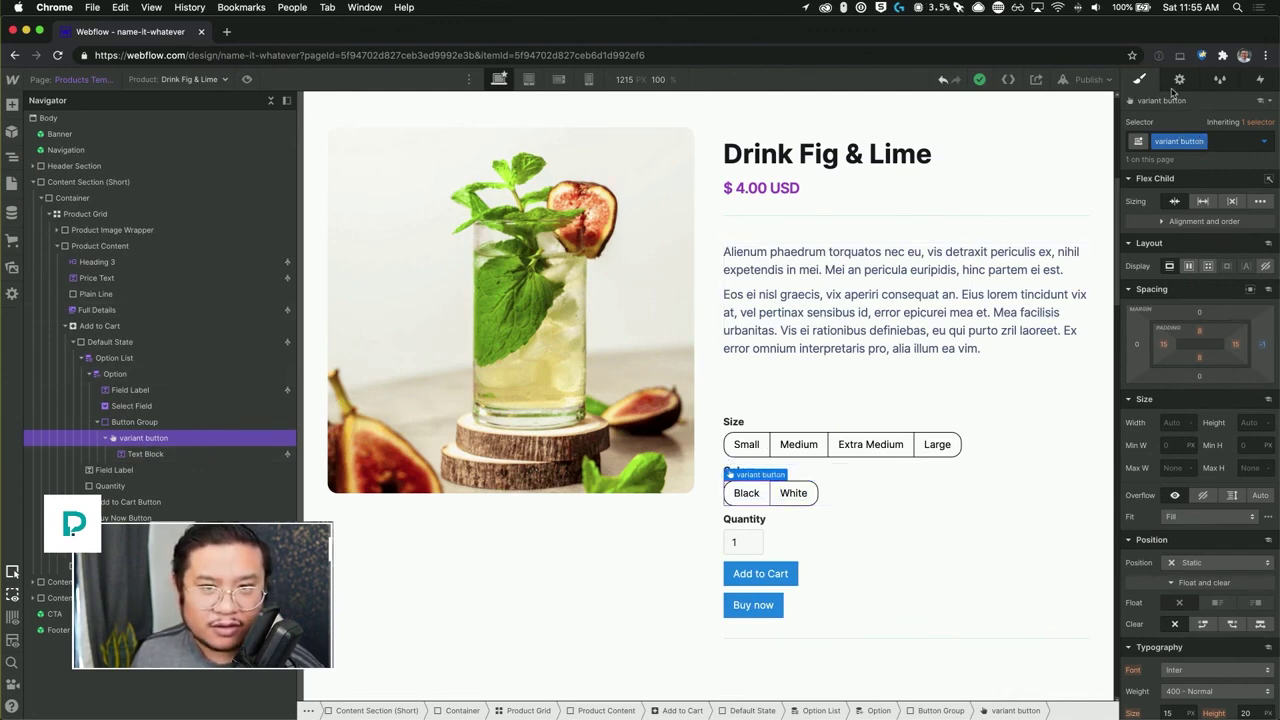
click(1180, 80)
click(1192, 254)
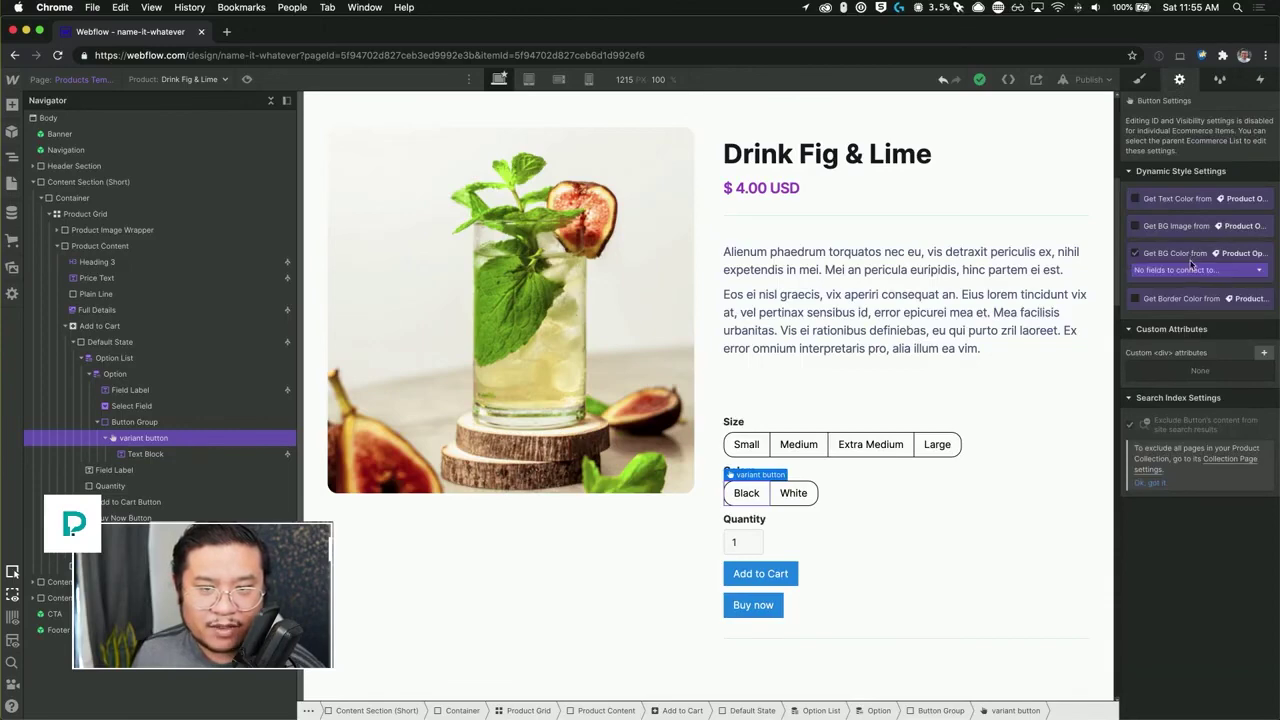
click(1187, 253)
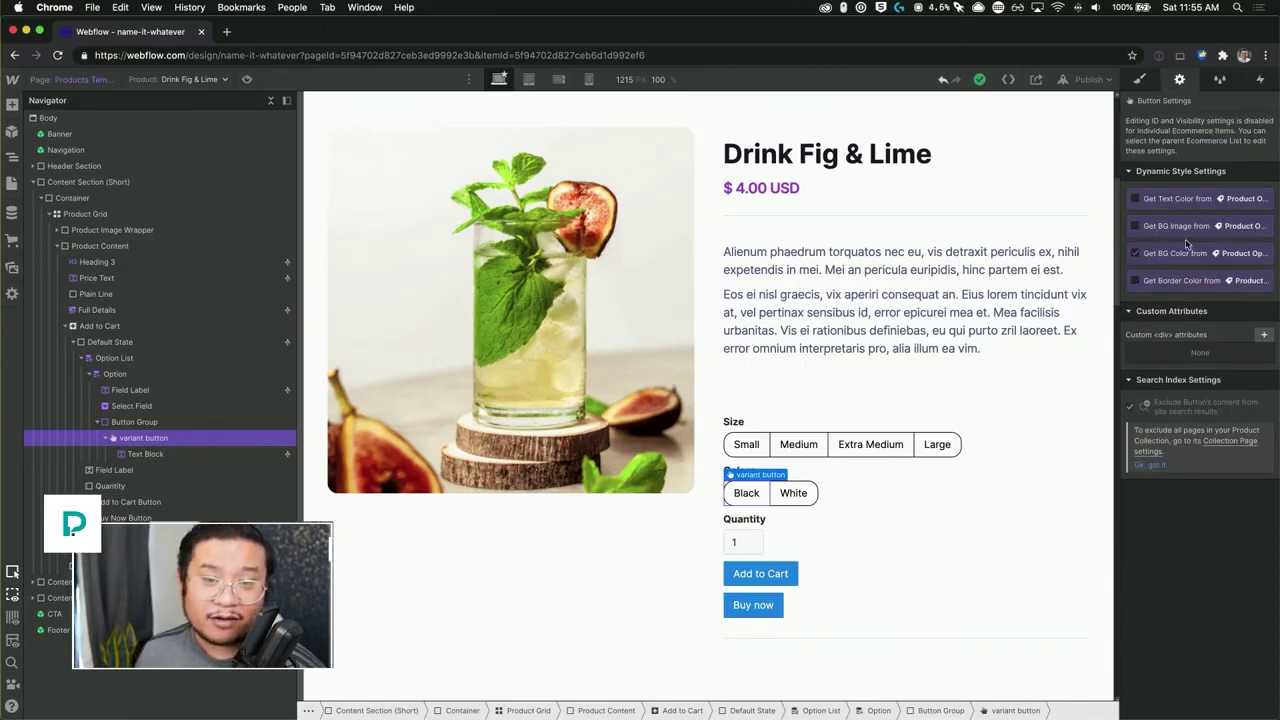
click(1182, 255)
click(1181, 255)
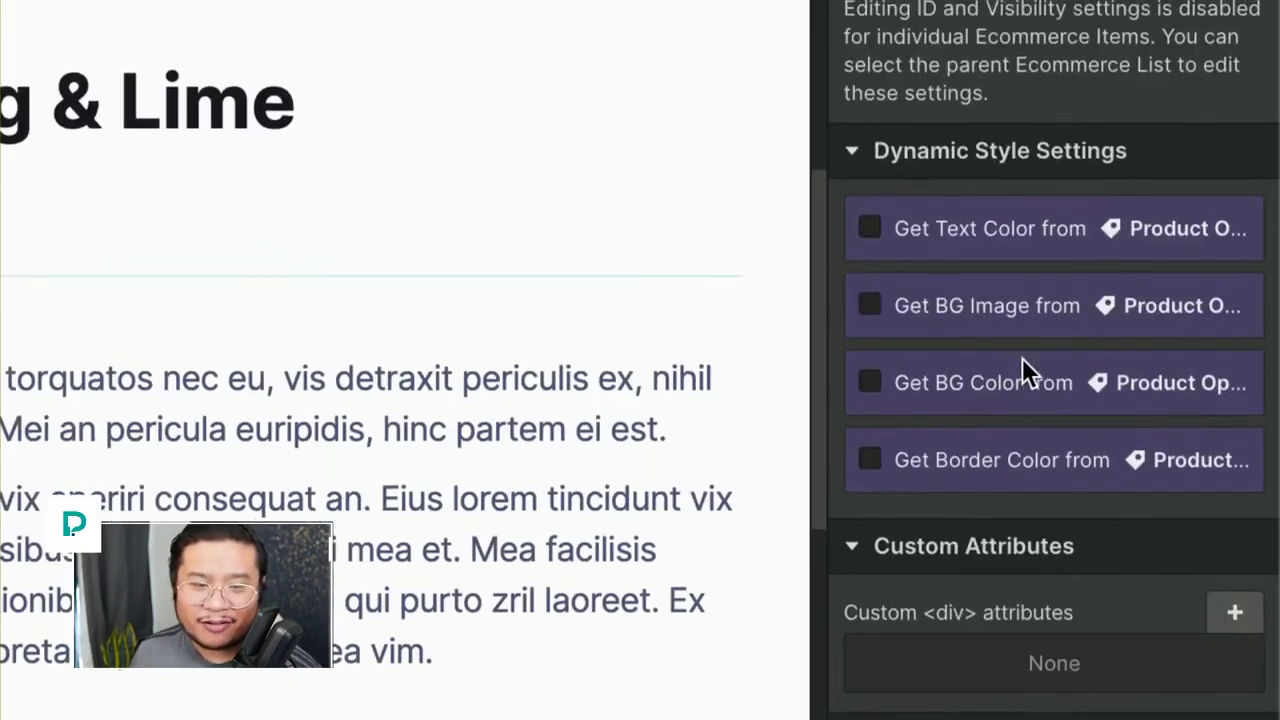
click(1020, 360)
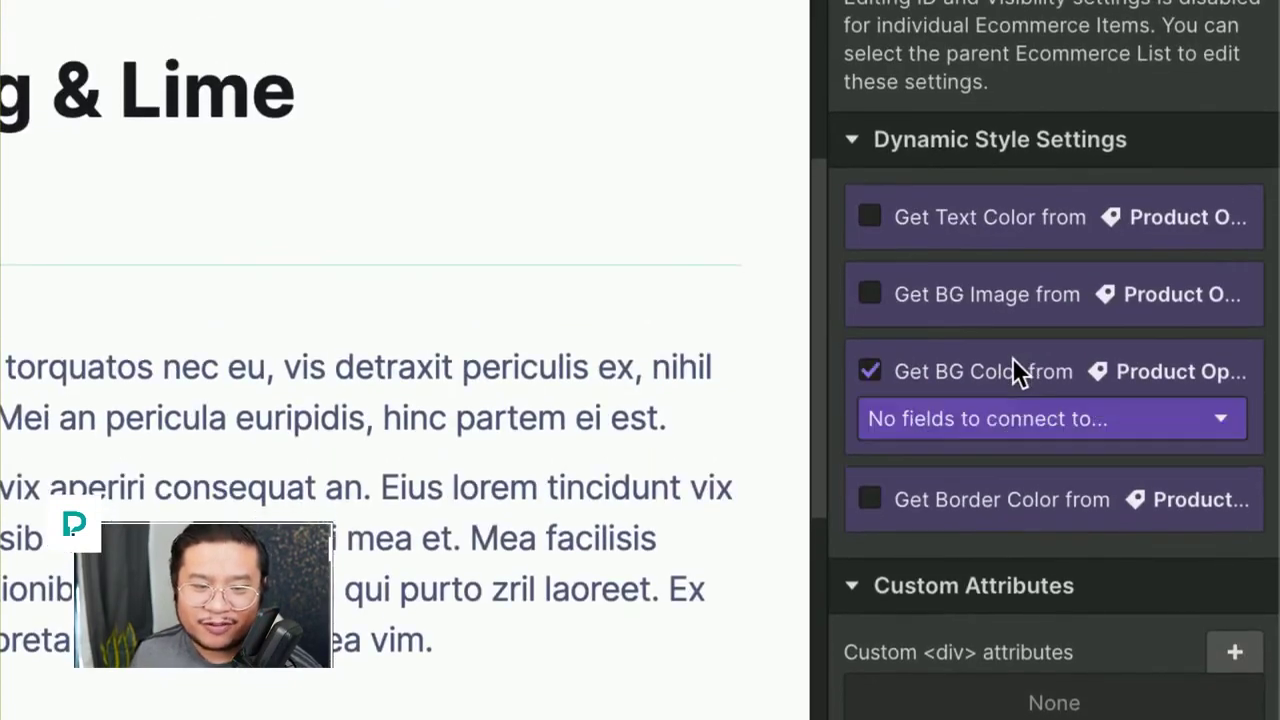
click(1004, 430)
click(988, 469)
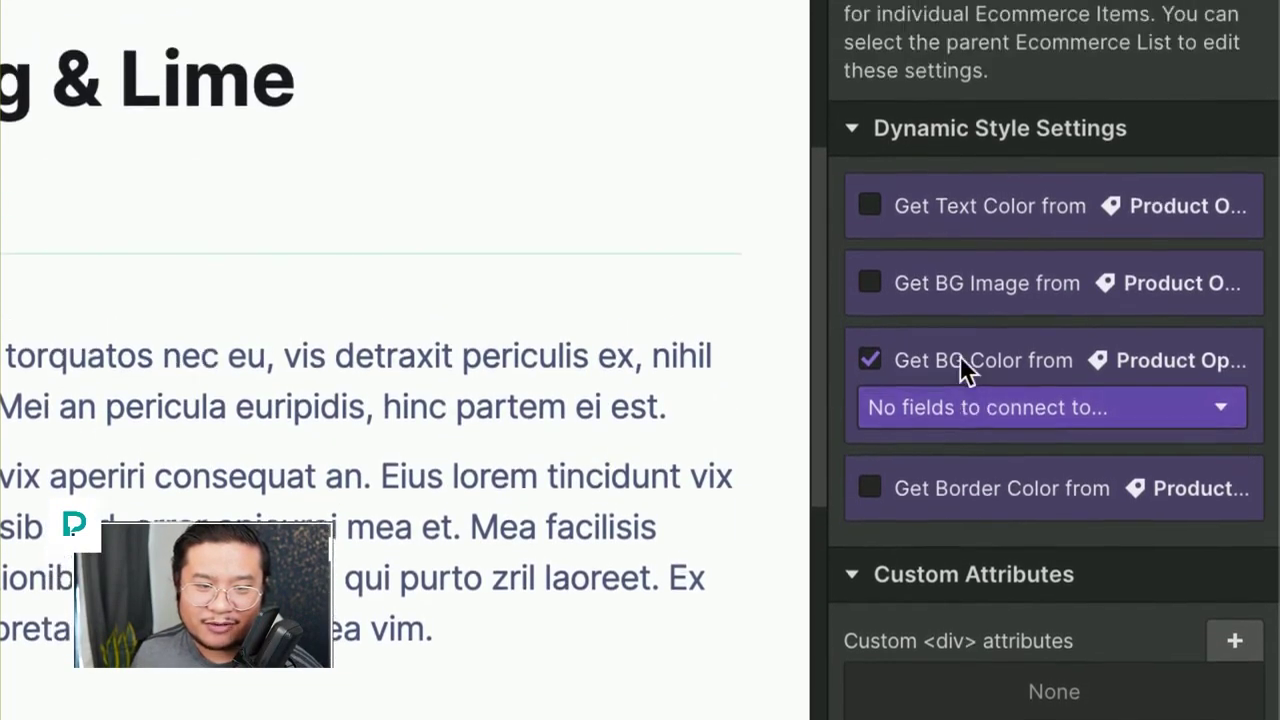
click(966, 272)
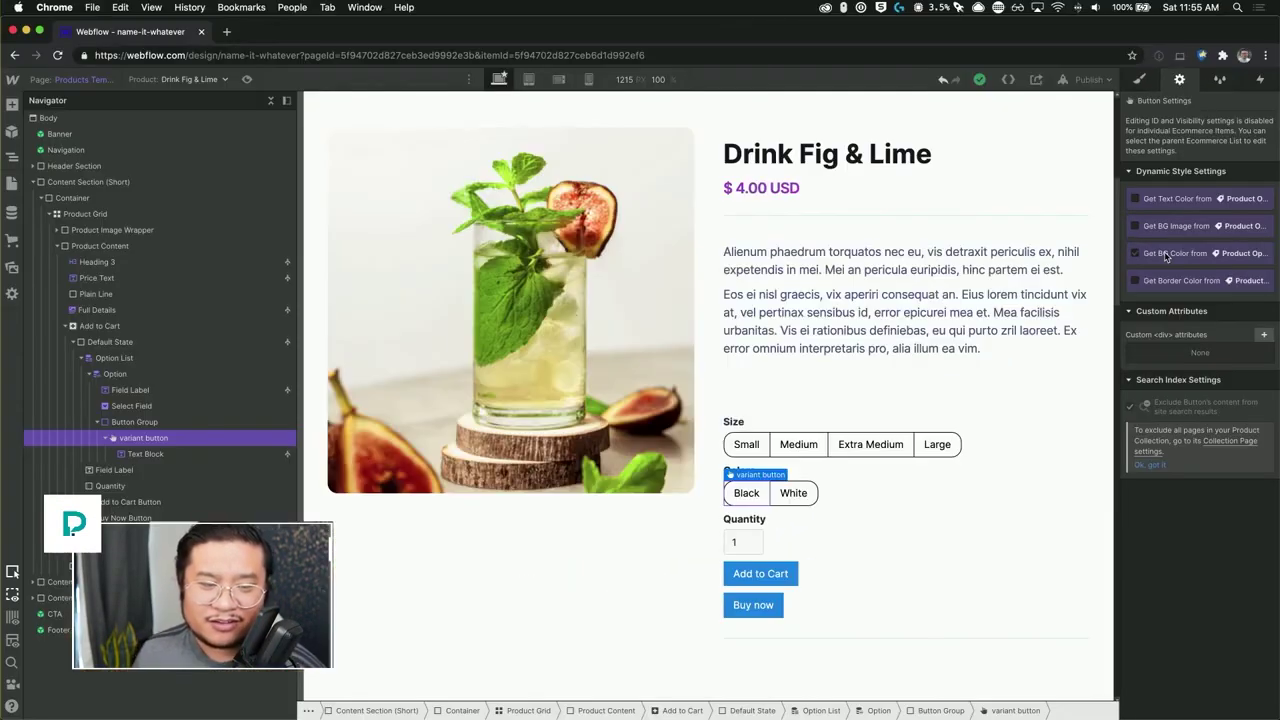
Step: For the variant button's Hover state, set the background color to the Brand purple swatch
click(950, 446)
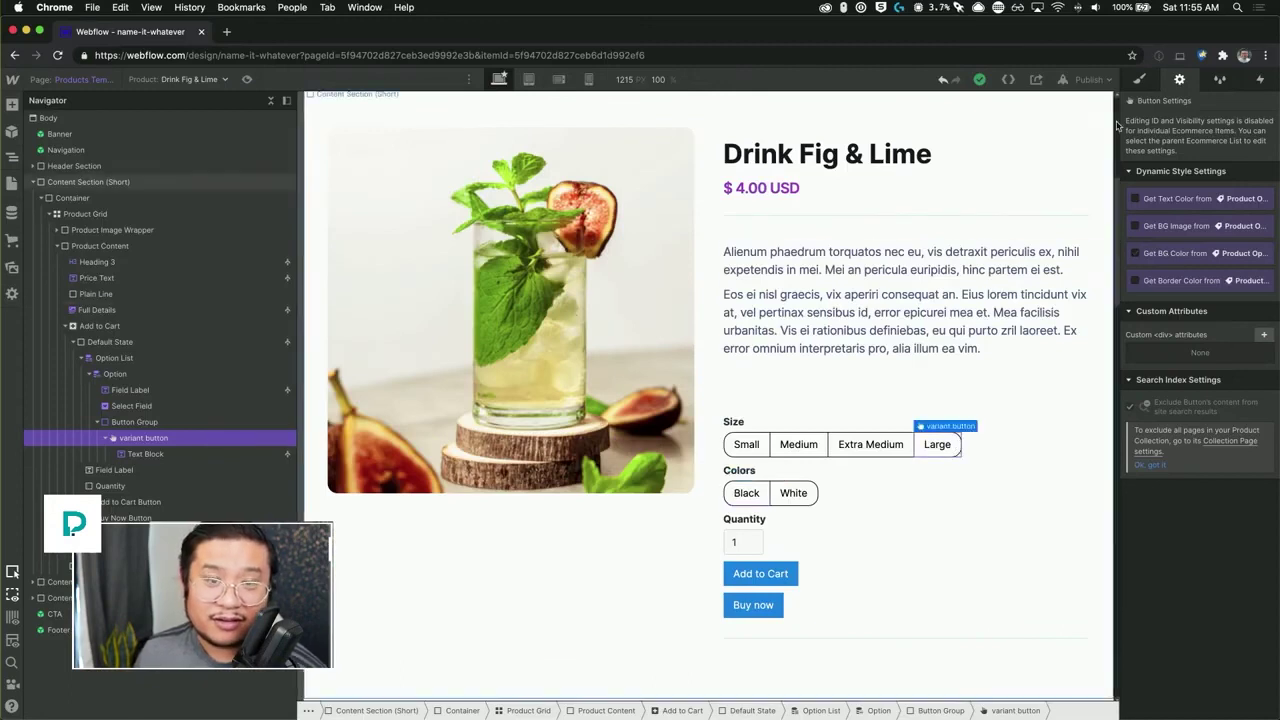
key(s)
click(1260, 141)
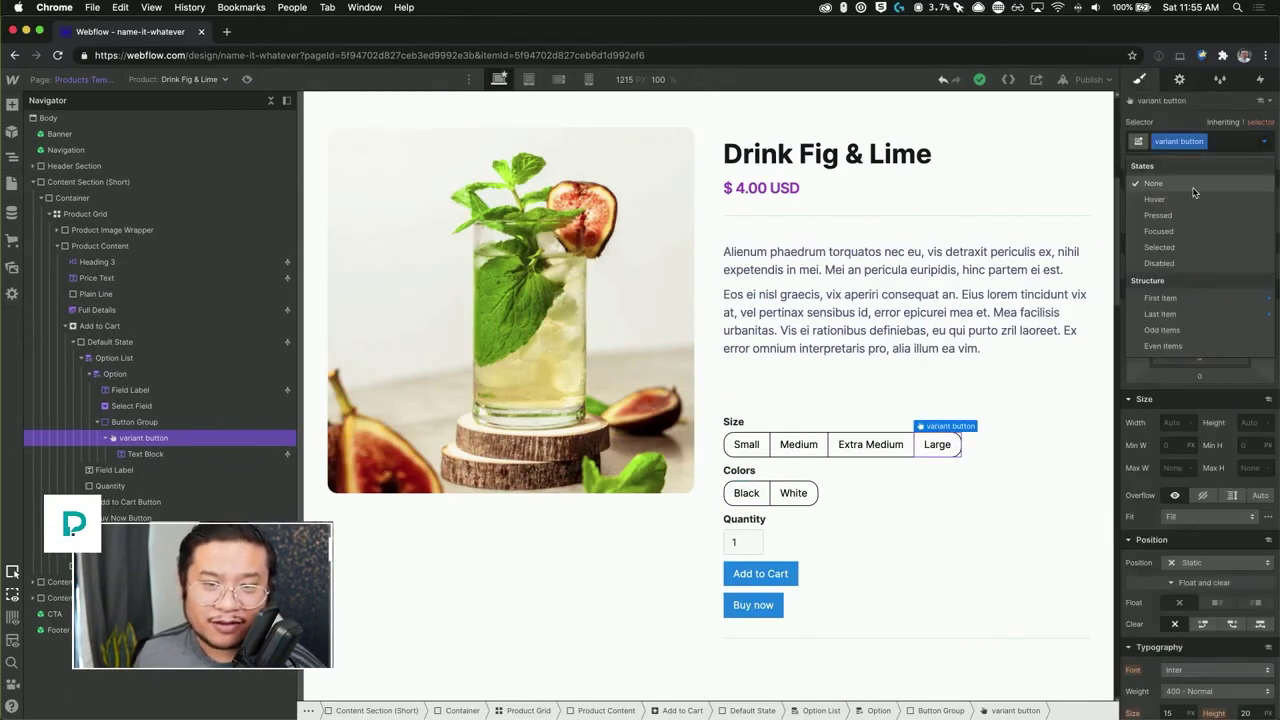
click(1194, 191)
scroll(1130, 620, down, 3)
scroll(1140, 620, down, 5)
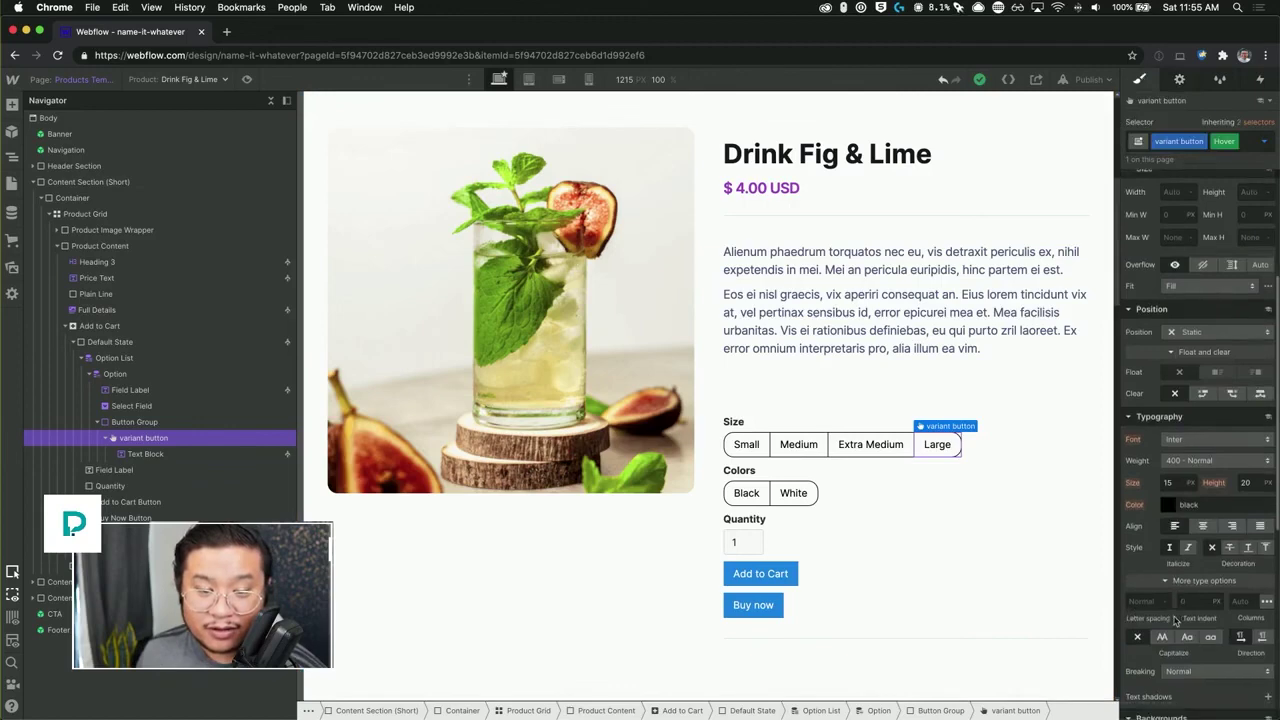
click(1168, 537)
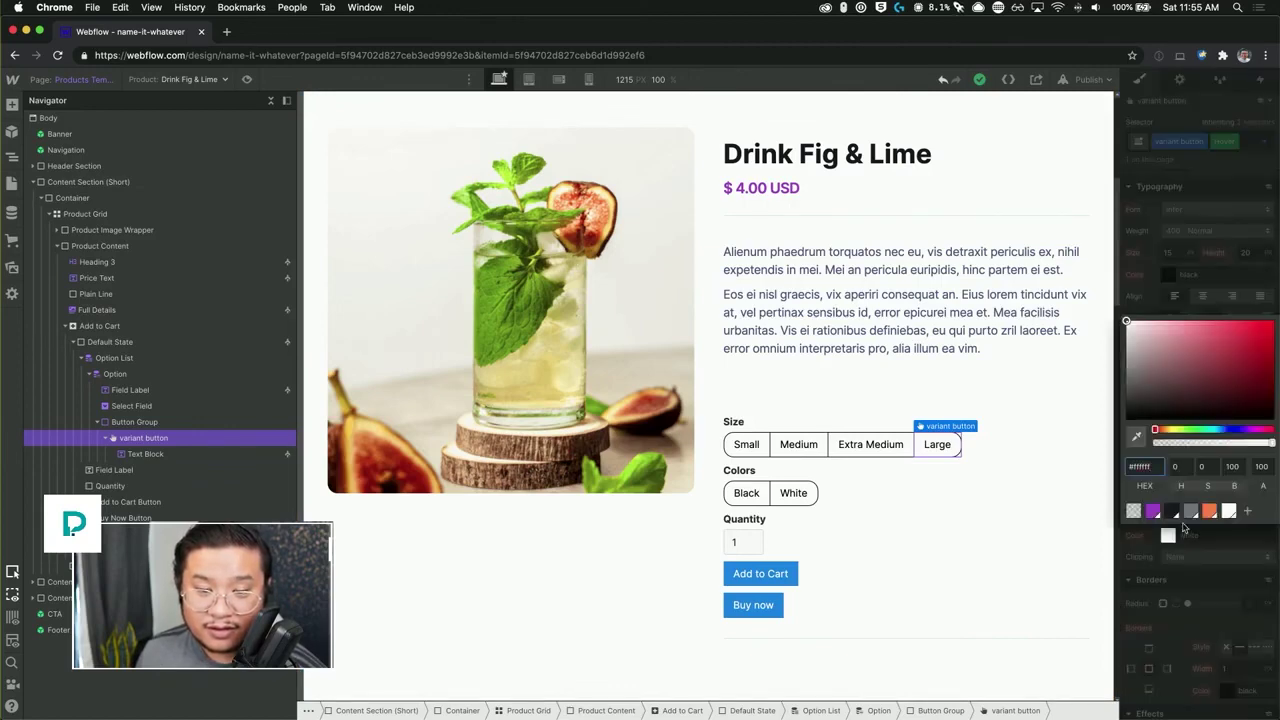
click(1192, 511)
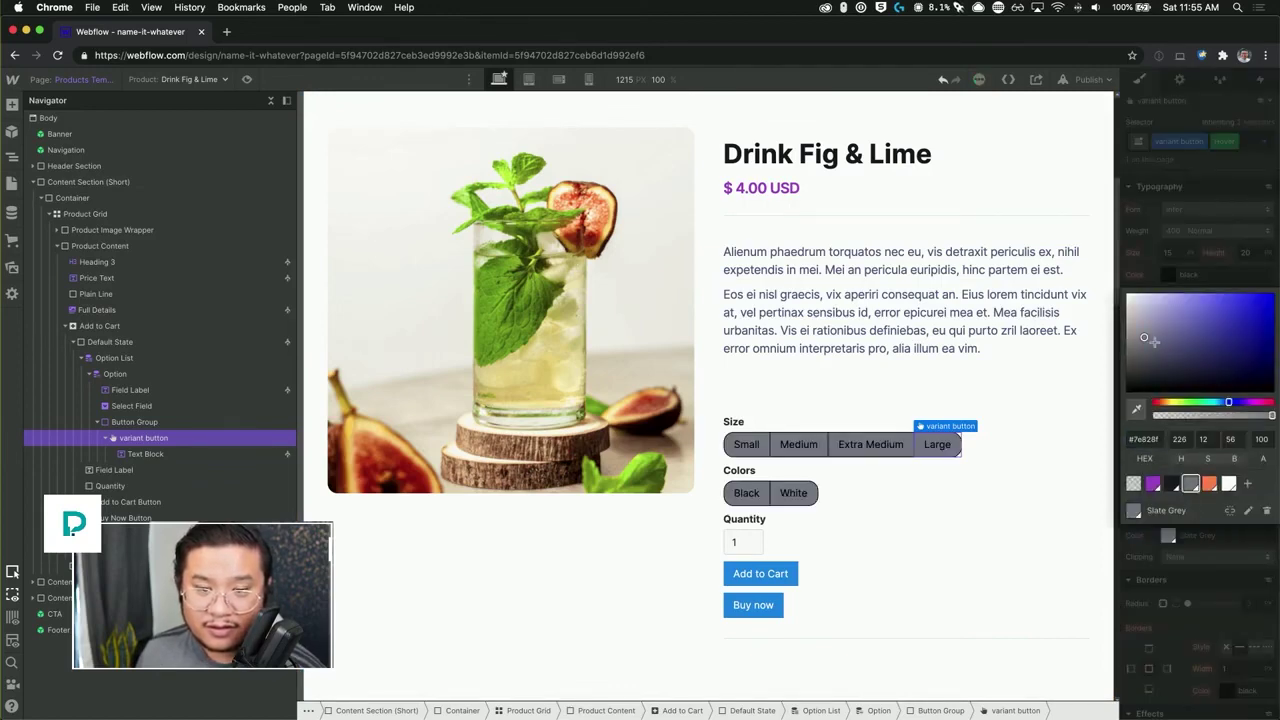
click(1153, 484)
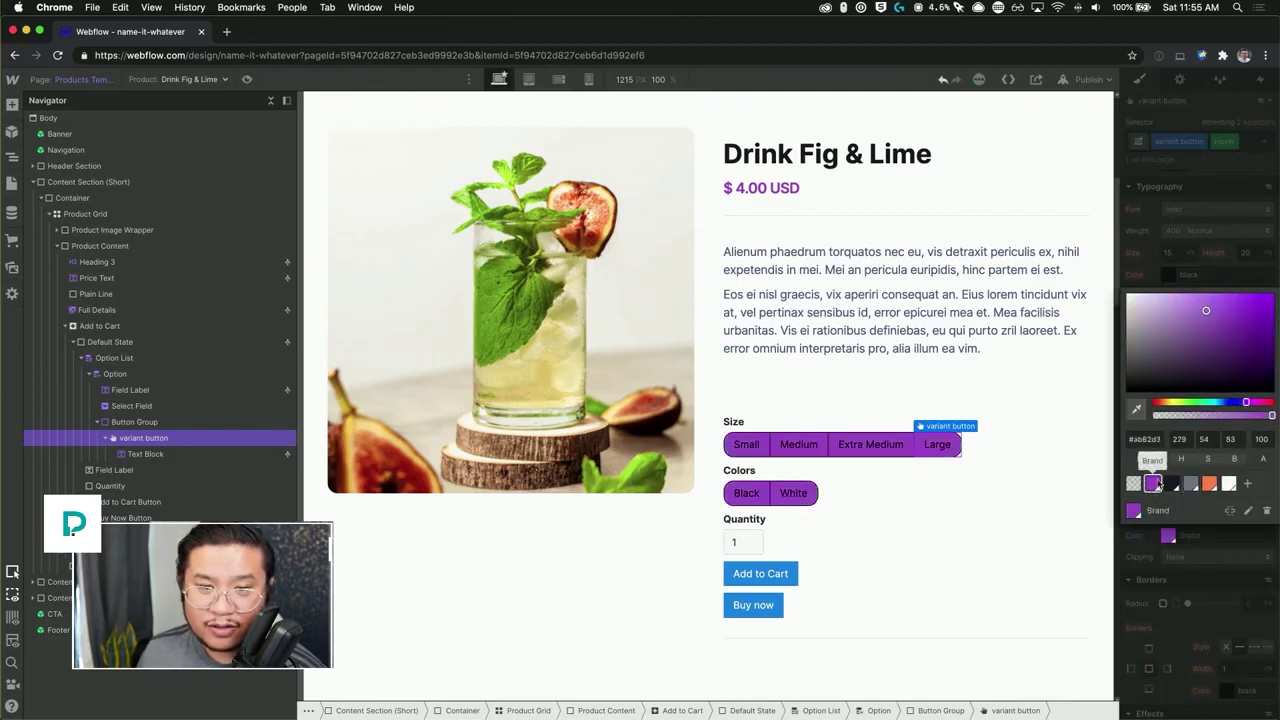
Step: Set the Hover state's text color to white and preview the page to check the hover effect
click(1206, 276)
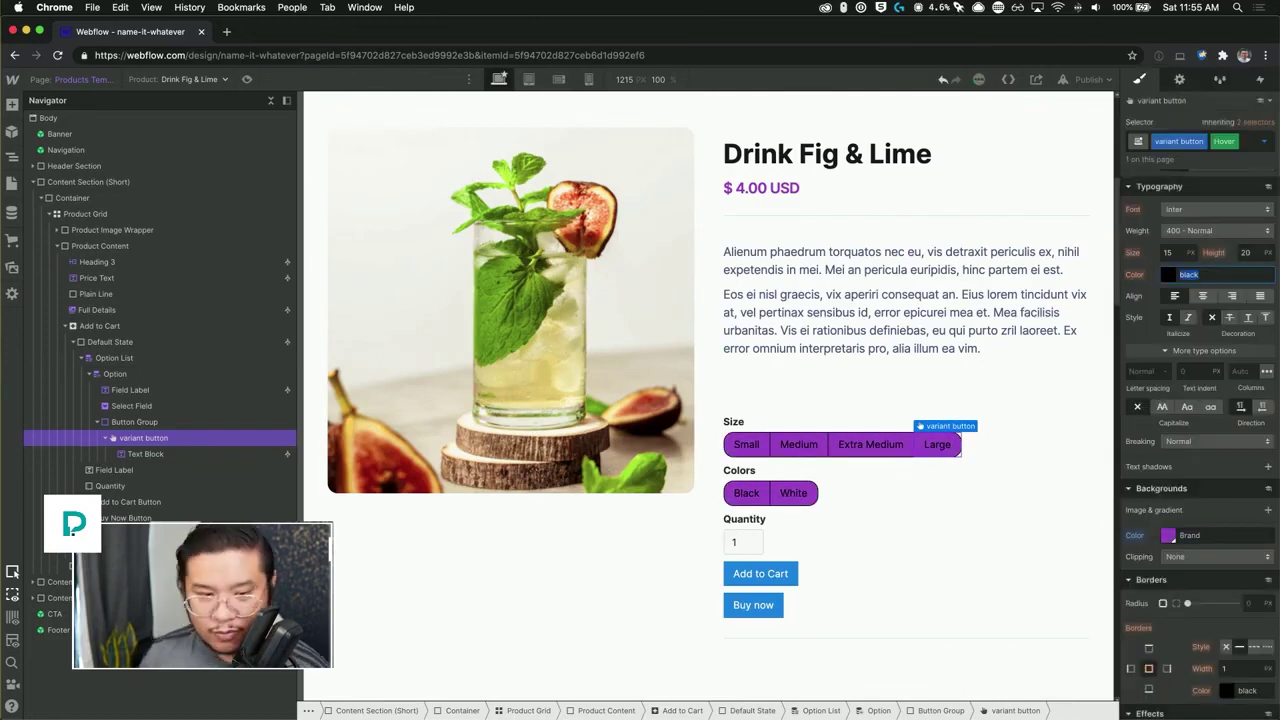
click(1026, 427)
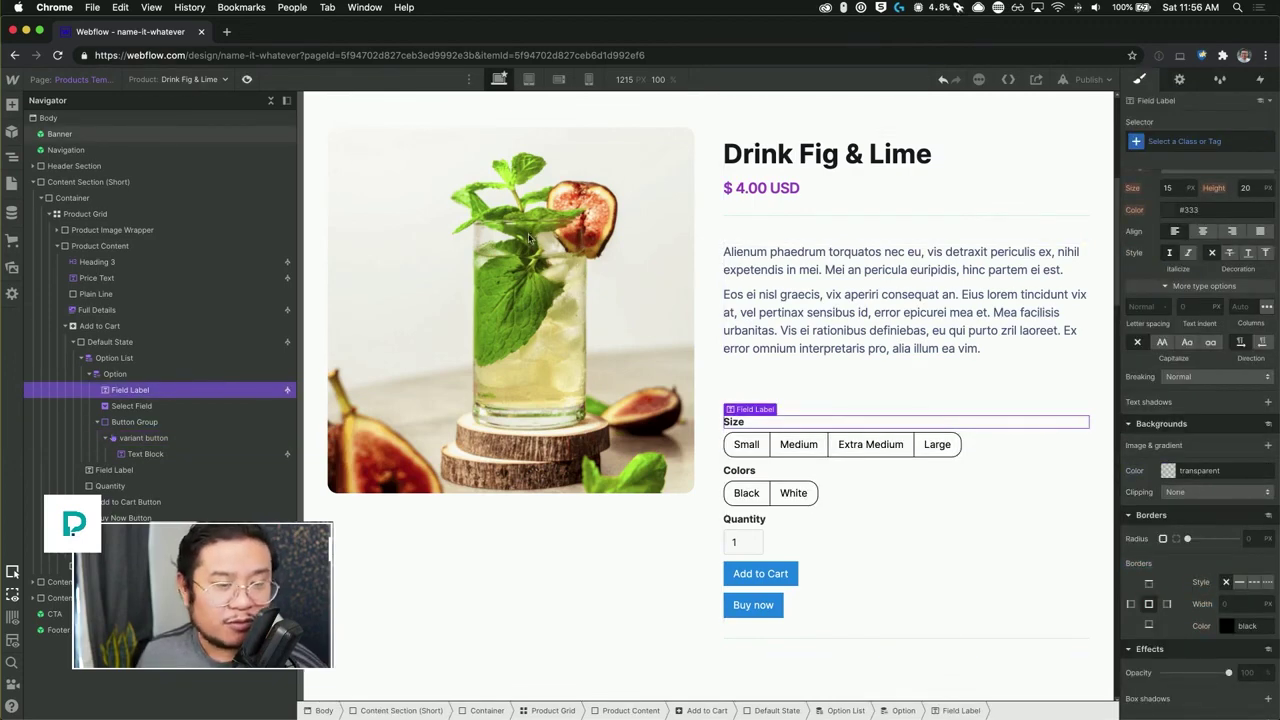
key(super+shift+p)
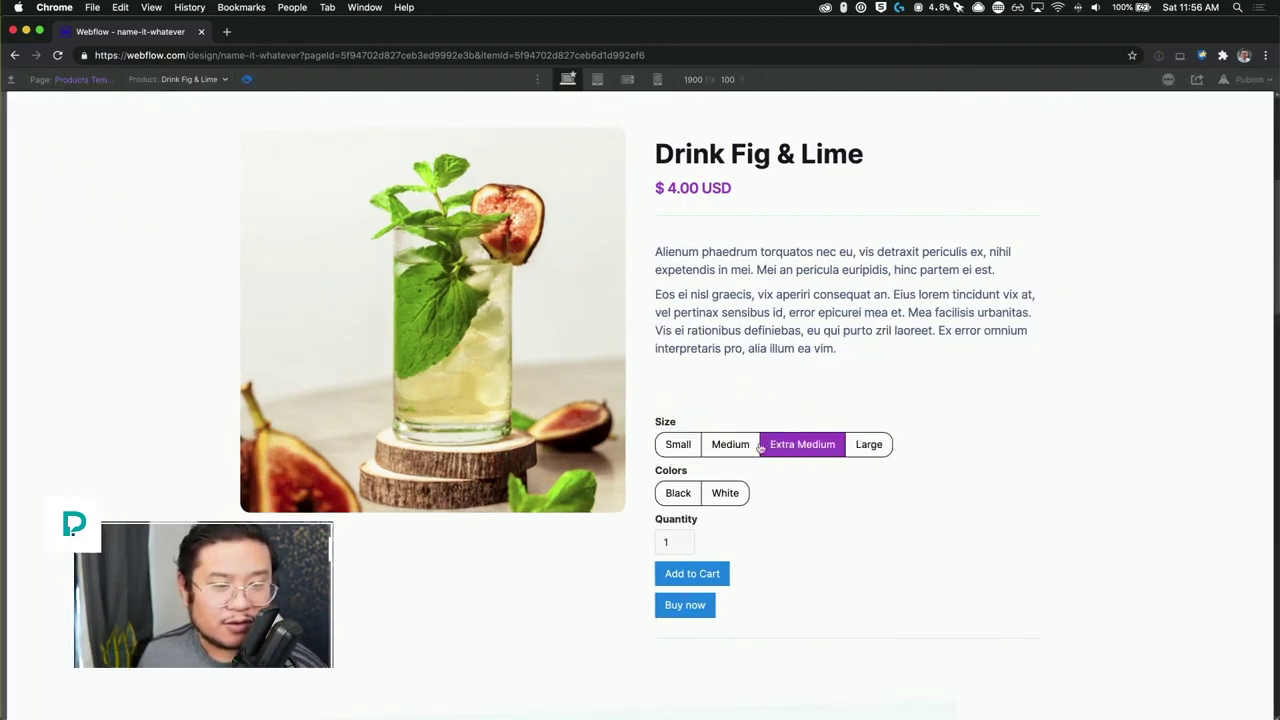